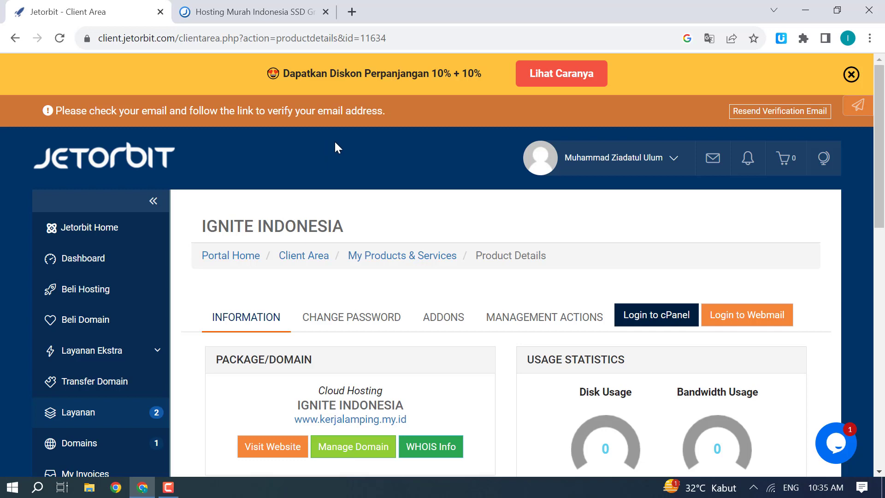
{"action": "scroll", "coordinate": [335, 147], "scroll_direction": "down", "scroll_amount": 3}
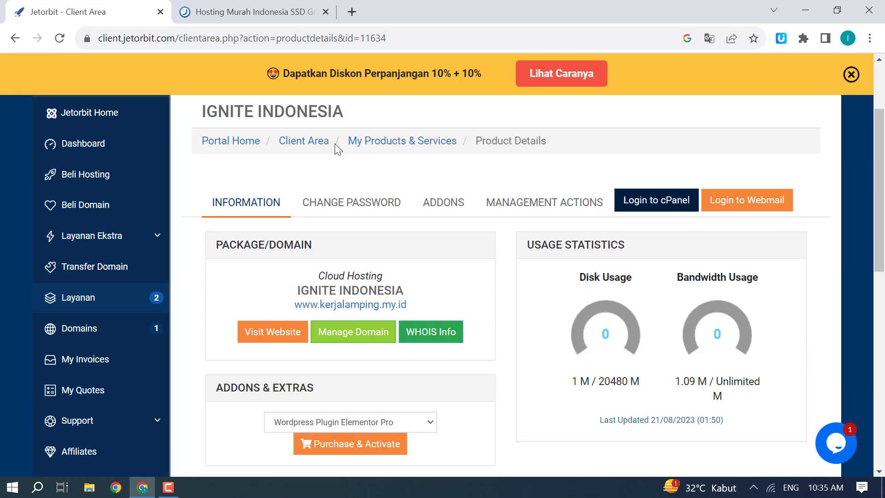
{"action": "scroll", "coordinate": [339, 93], "scroll_direction": "up", "scroll_amount": 2}
{"action": "scroll", "coordinate": [340, 73], "scroll_direction": "down", "scroll_amount": 1}
Step: Search Google for "blogspot" in a new browser tab and open the Blogger.com site
{"action": "key", "text": "ctrl+t"}
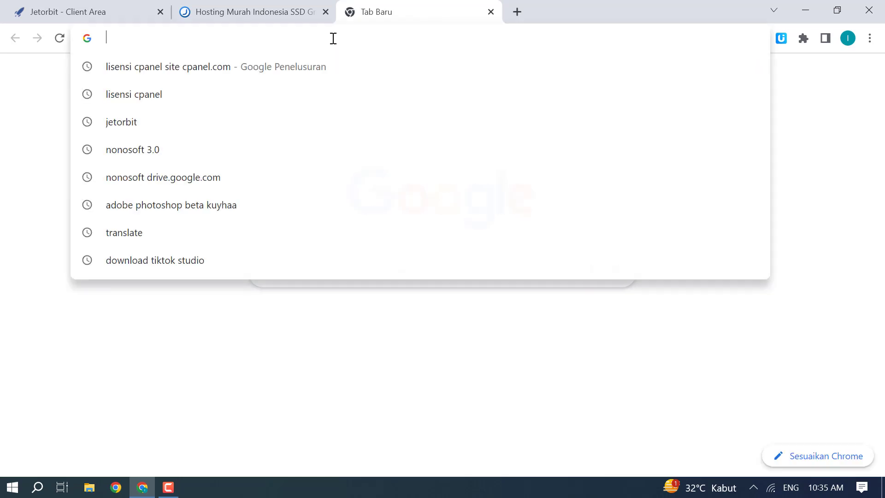
{"action": "type", "text": "blog"}
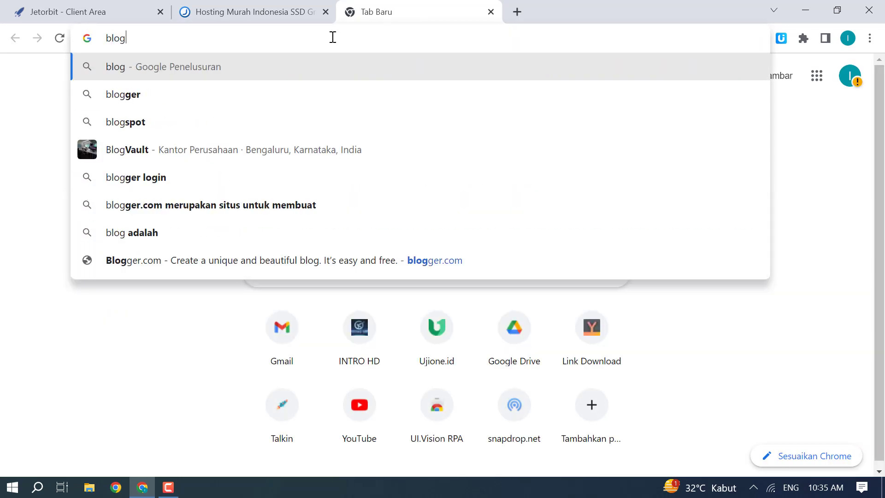
{"action": "type", "text": "spot"}
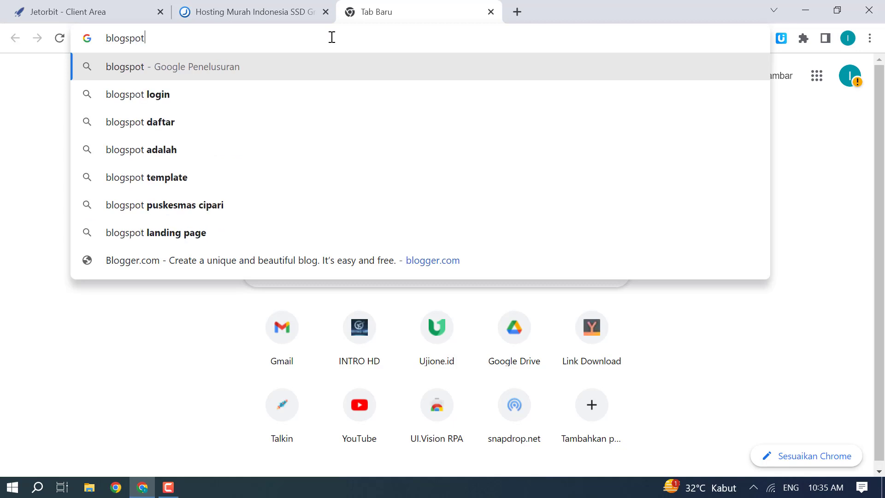
{"action": "key", "text": "Return"}
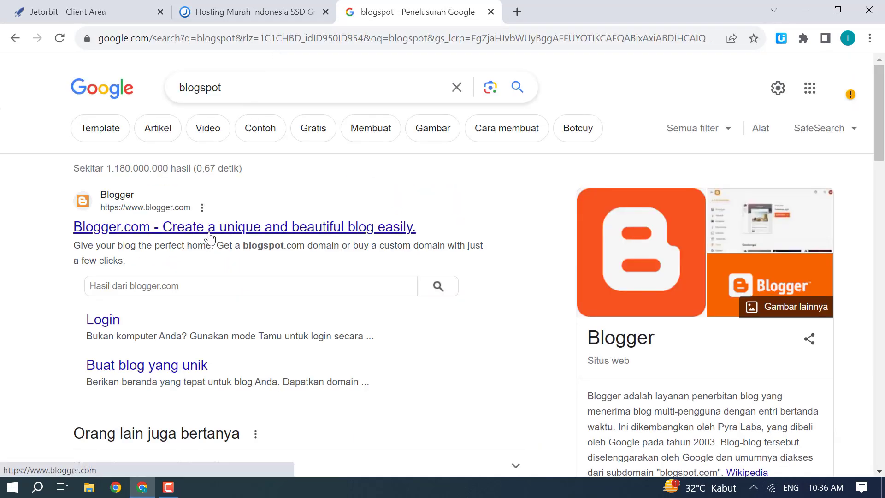
{"action": "left_click", "coordinate": [208, 232]}
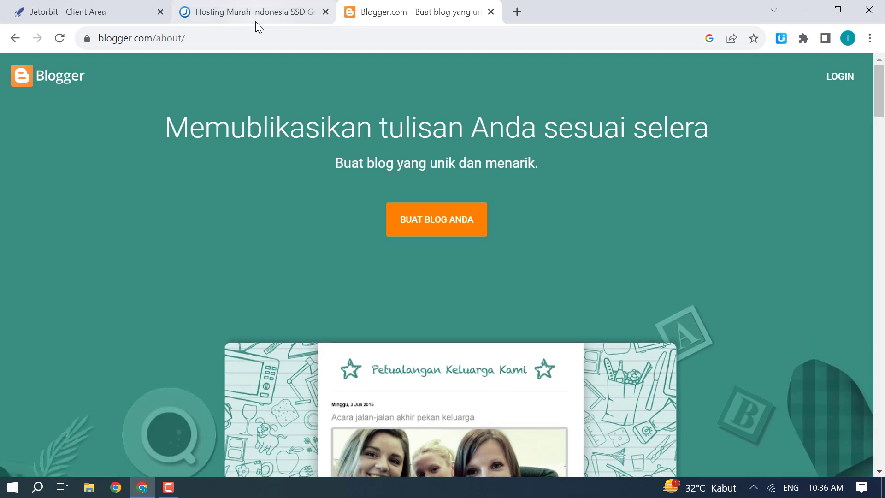
Step: Return from Blogger to Jetorbit's web hosting page
{"action": "left_click", "coordinate": [256, 20]}
{"action": "left_click", "coordinate": [400, 17]}
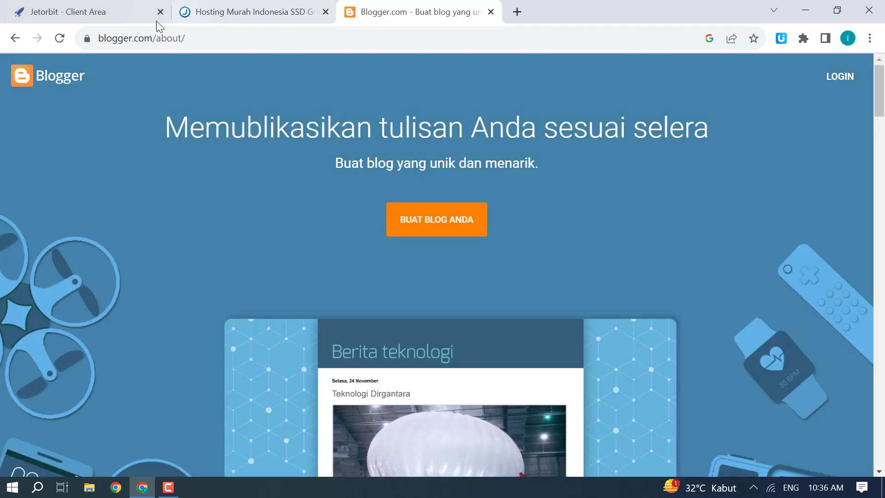
{"action": "left_click", "coordinate": [70, 6]}
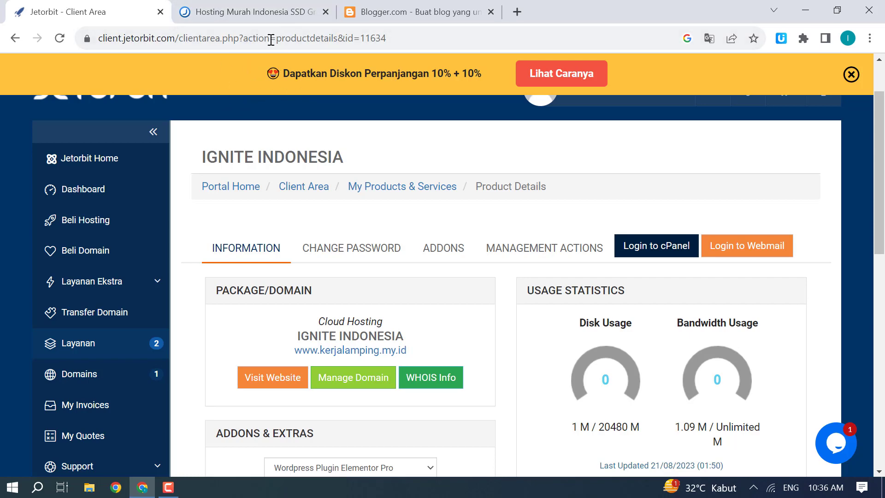
{"action": "left_click", "coordinate": [265, 13]}
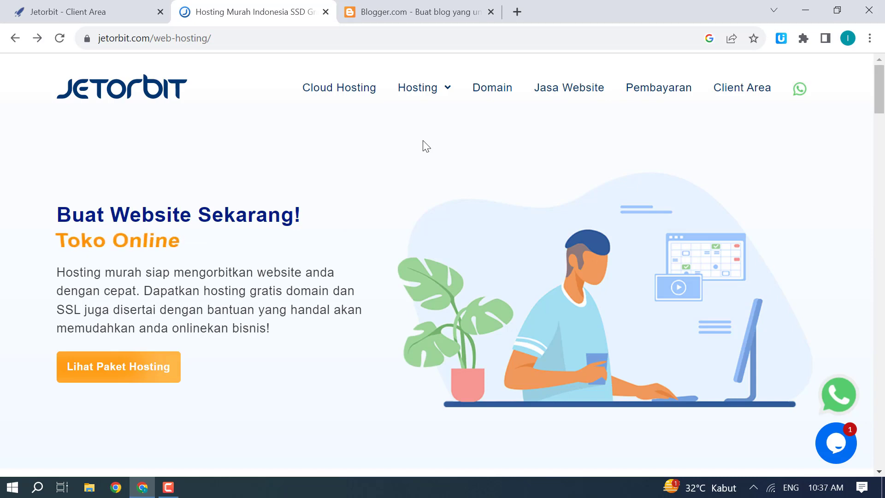
{"action": "mouse_move", "coordinate": [415, 100]}
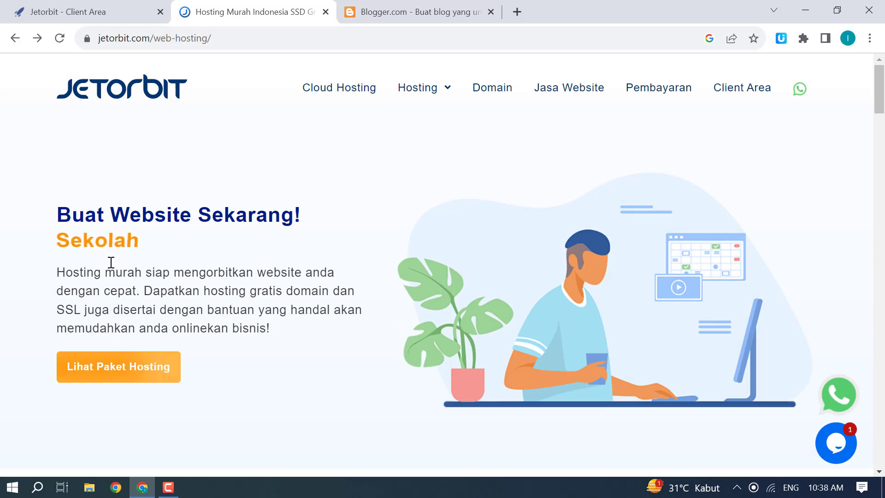
Step: Examine the prices, SSD storage and domain allowances of the web hosting packages from Jupiter to Pluto
{"action": "scroll", "coordinate": [116, 265], "scroll_direction": "down", "scroll_amount": 6}
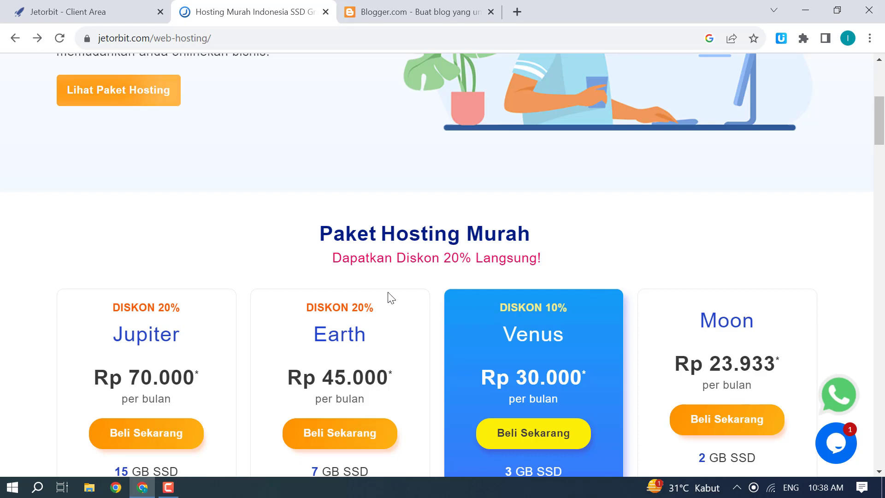
{"action": "scroll", "coordinate": [391, 297], "scroll_direction": "down", "scroll_amount": 3}
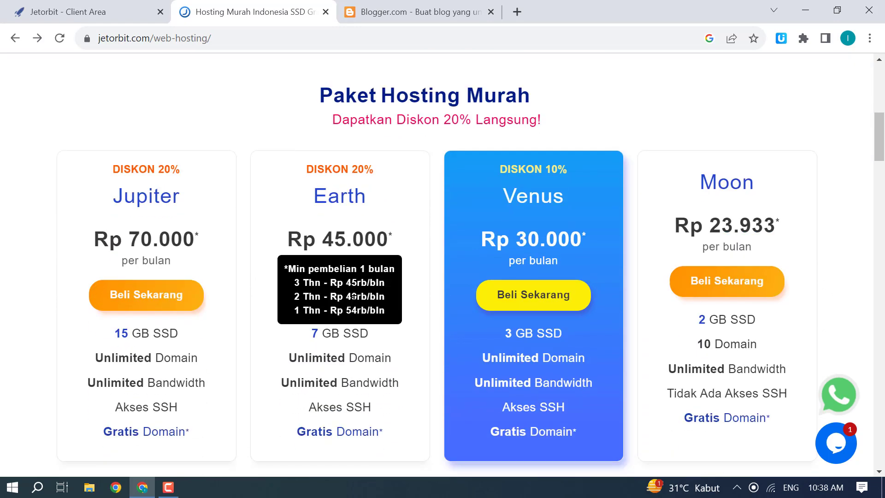
{"action": "scroll", "coordinate": [253, 323], "scroll_direction": "down", "scroll_amount": 2}
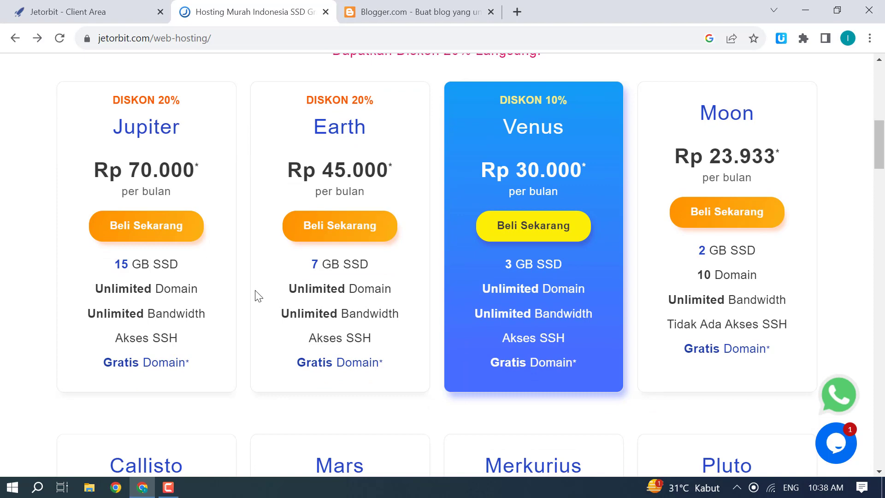
{"action": "scroll", "coordinate": [255, 295], "scroll_direction": "down", "scroll_amount": 6}
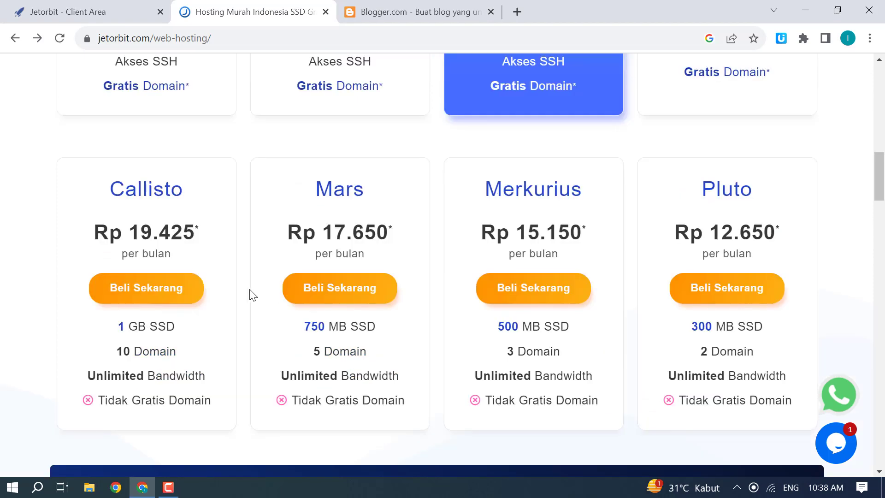
{"action": "scroll", "coordinate": [277, 253], "scroll_direction": "up", "scroll_amount": 3}
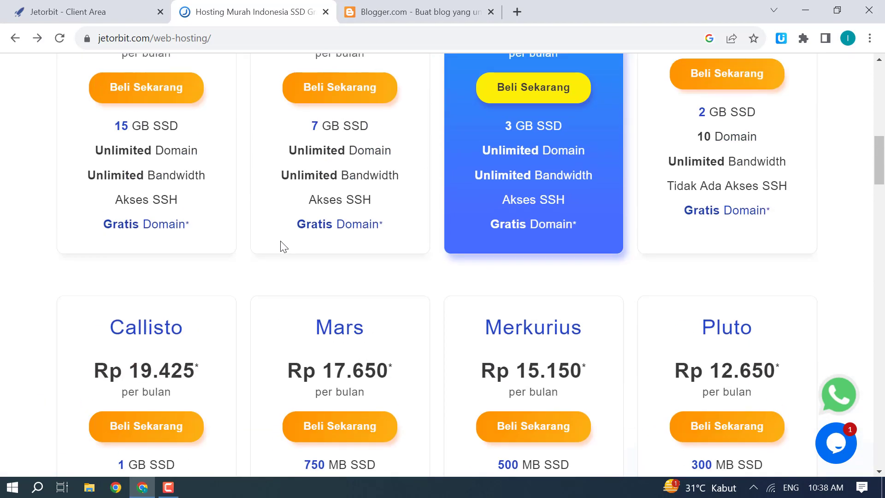
{"action": "scroll", "coordinate": [276, 252], "scroll_direction": "down", "scroll_amount": 4}
{"action": "scroll", "coordinate": [273, 251], "scroll_direction": "up", "scroll_amount": 3}
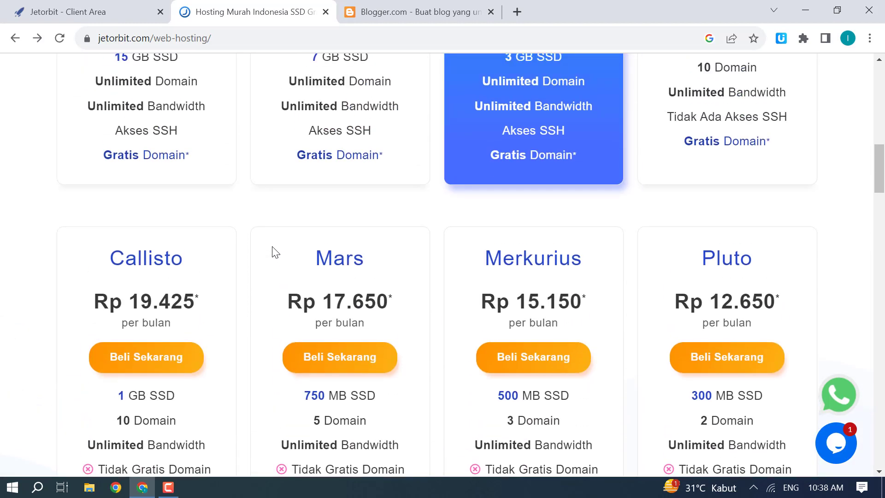
{"action": "scroll", "coordinate": [537, 282], "scroll_direction": "up", "scroll_amount": 2}
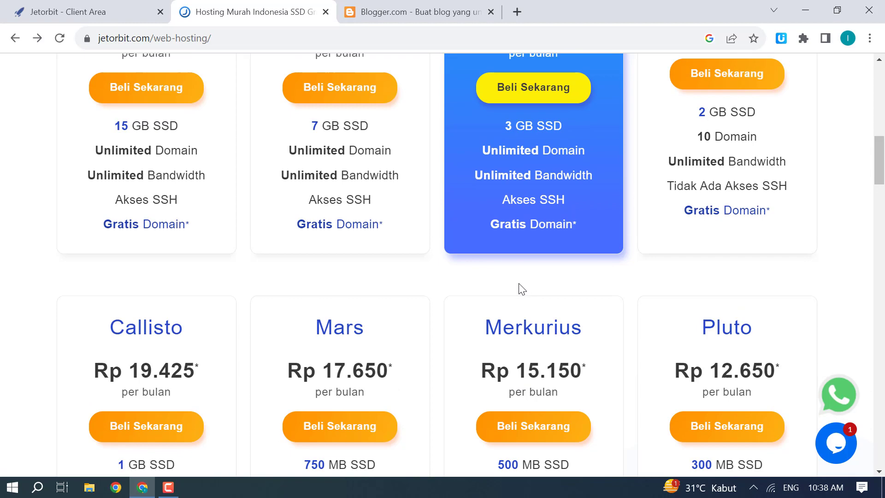
{"action": "scroll", "coordinate": [516, 293], "scroll_direction": "up", "scroll_amount": 1}
{"action": "scroll", "coordinate": [515, 295], "scroll_direction": "up", "scroll_amount": 2}
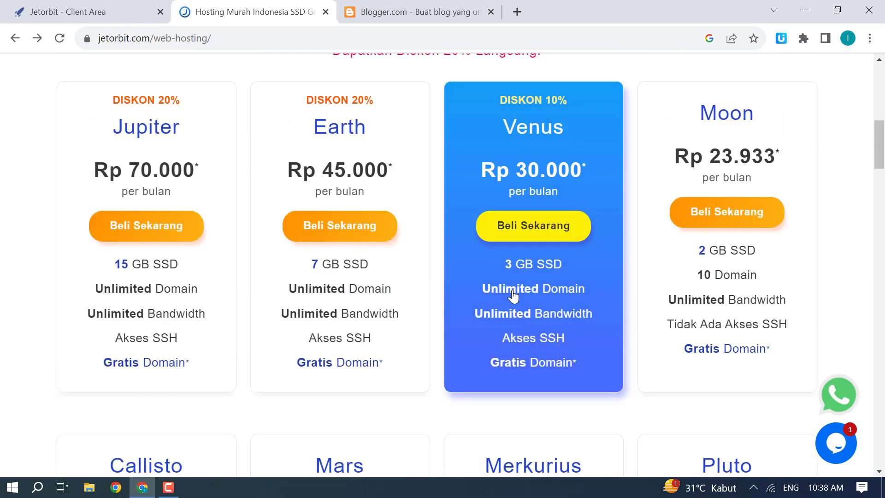
{"action": "scroll", "coordinate": [513, 295], "scroll_direction": "down", "scroll_amount": 5}
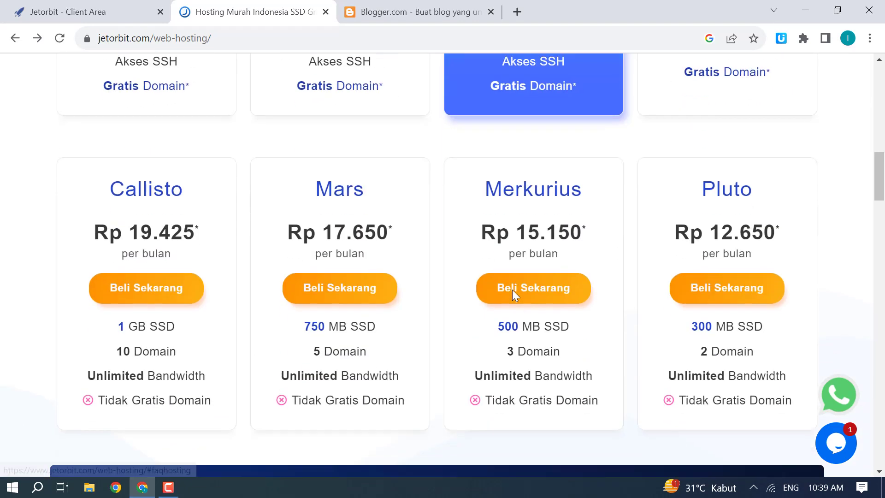
Step: Check the Pluto package's price by subscription length and compare it with the higher-tier packages
{"action": "mouse_move", "coordinate": [716, 232]}
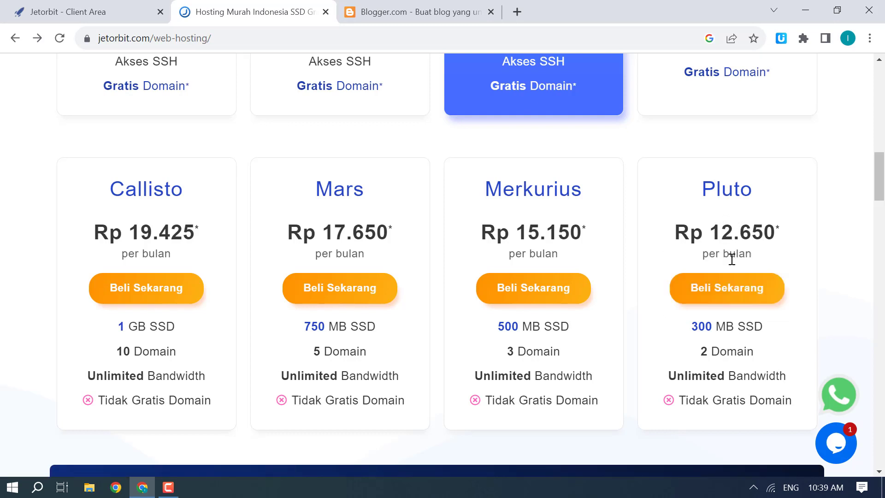
{"action": "mouse_move", "coordinate": [714, 233]}
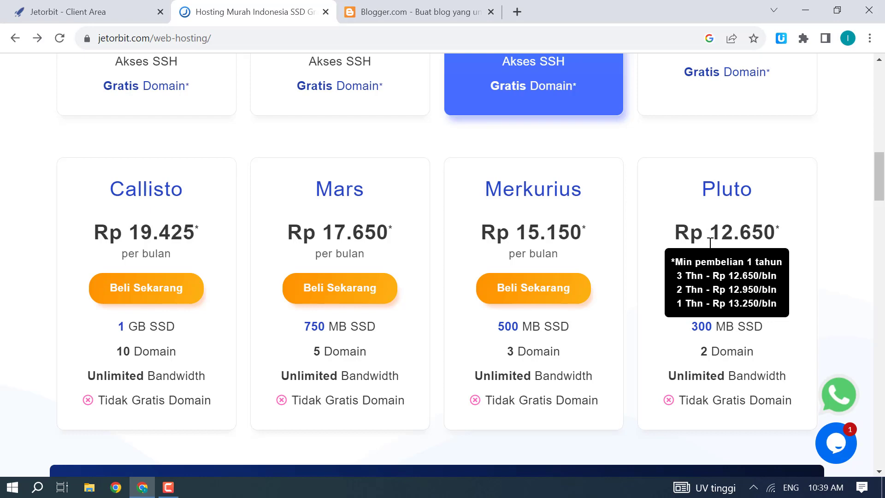
{"action": "scroll", "coordinate": [712, 249], "scroll_direction": "up", "scroll_amount": 5}
{"action": "scroll", "coordinate": [714, 251], "scroll_direction": "down", "scroll_amount": 2}
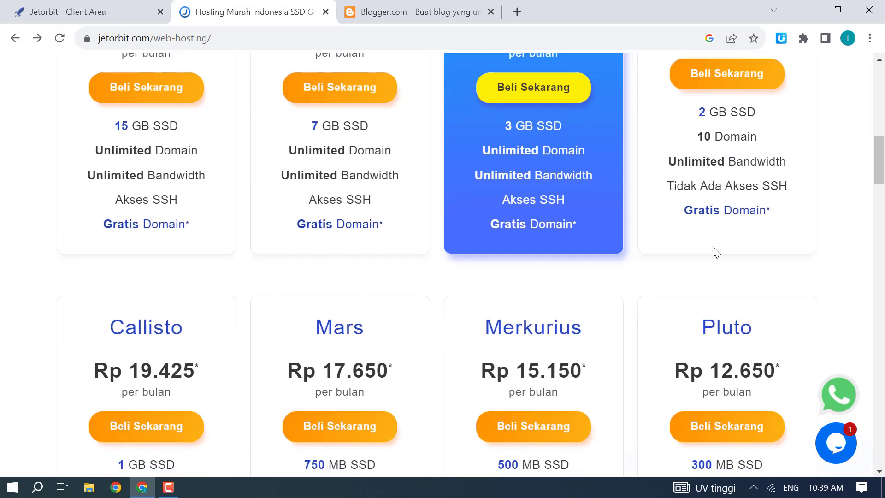
{"action": "scroll", "coordinate": [715, 251], "scroll_direction": "down", "scroll_amount": 4}
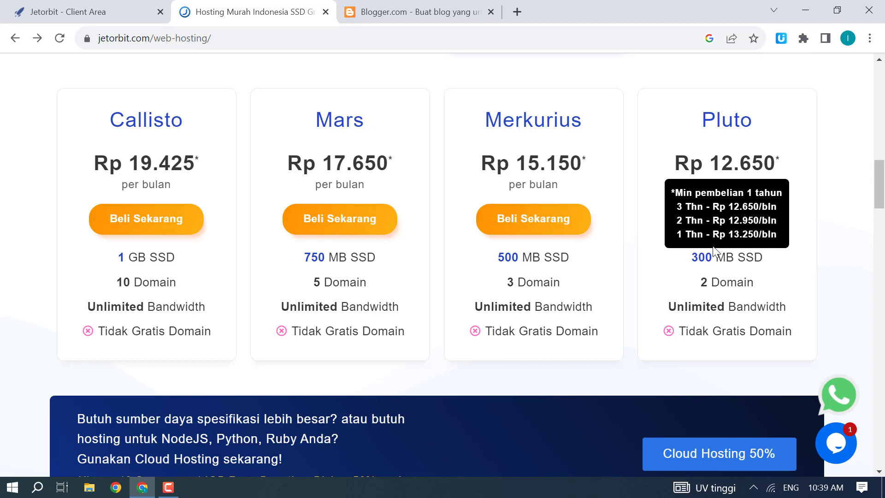
{"action": "scroll", "coordinate": [713, 251], "scroll_direction": "up", "scroll_amount": 5}
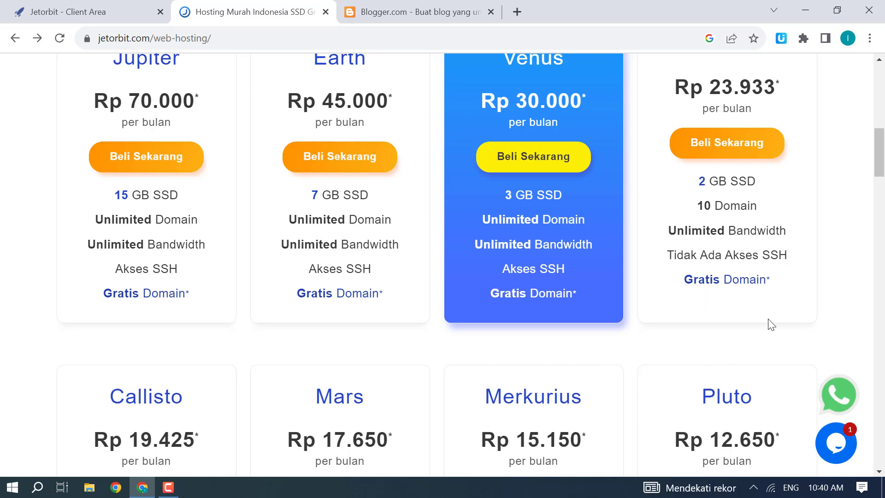
{"action": "scroll", "coordinate": [501, 253], "scroll_direction": "up", "scroll_amount": 1}
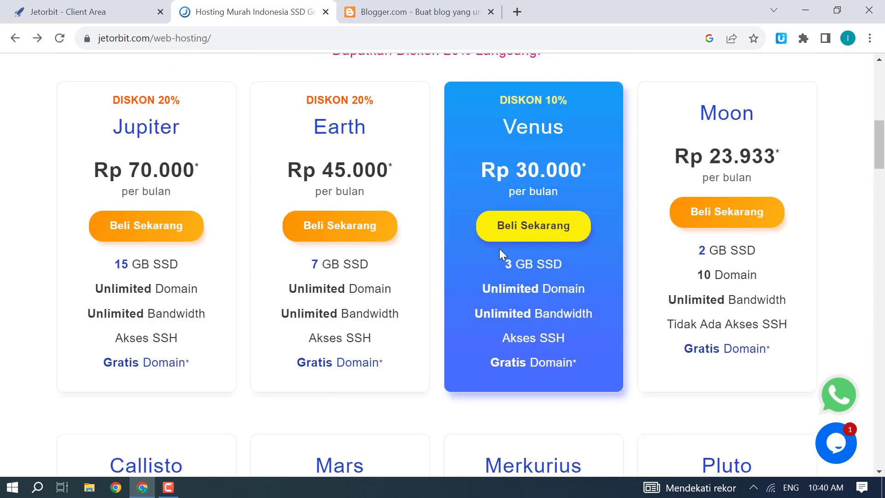
{"action": "scroll", "coordinate": [500, 248], "scroll_direction": "up", "scroll_amount": 9}
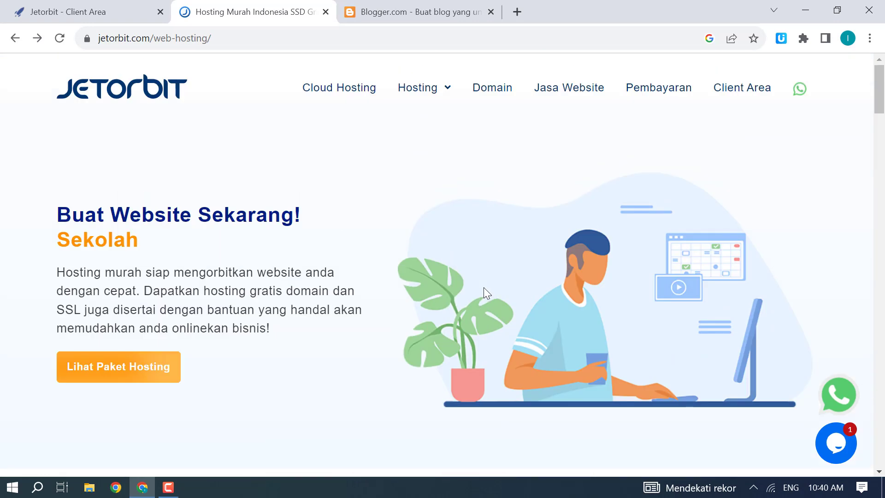
Step: Review both rows of web hosting packages again, including the Pluto package's minimum purchase terms
{"action": "scroll", "coordinate": [483, 288], "scroll_direction": "down", "scroll_amount": 9}
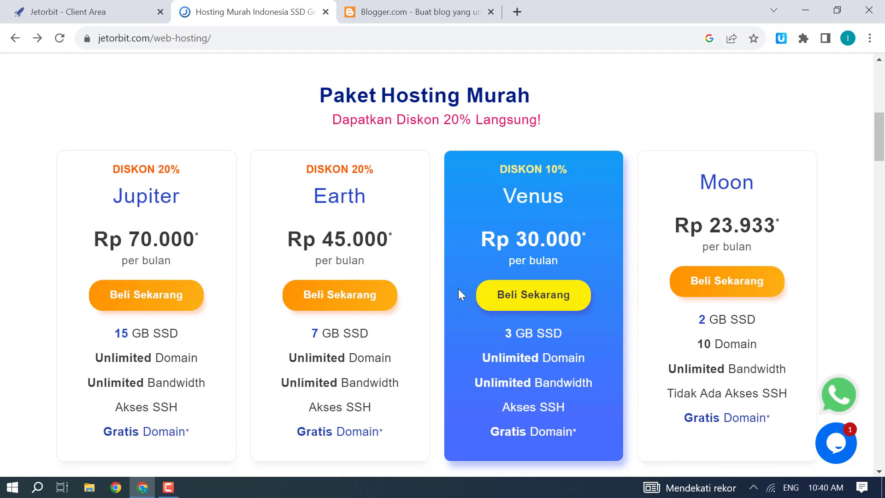
{"action": "scroll", "coordinate": [422, 295], "scroll_direction": "down", "scroll_amount": 1}
{"action": "scroll", "coordinate": [429, 292], "scroll_direction": "down", "scroll_amount": 5}
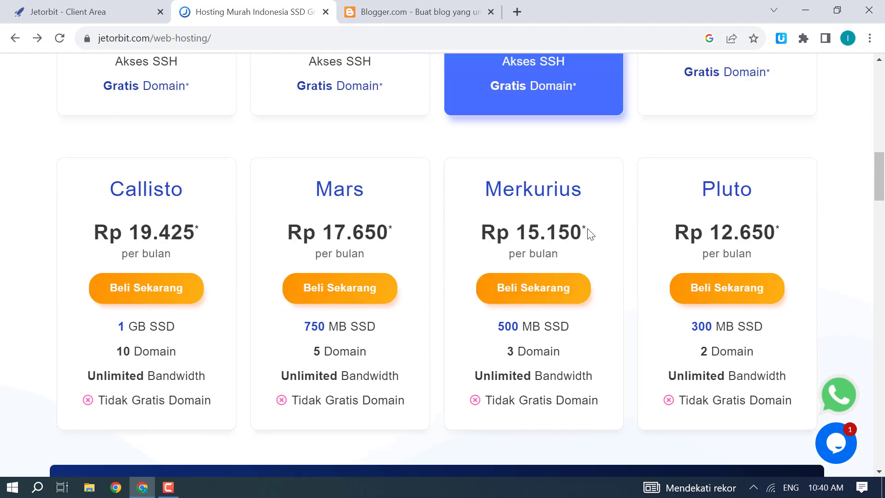
{"action": "scroll", "coordinate": [478, 191], "scroll_direction": "down", "scroll_amount": 1}
{"action": "scroll", "coordinate": [482, 192], "scroll_direction": "up", "scroll_amount": 2}
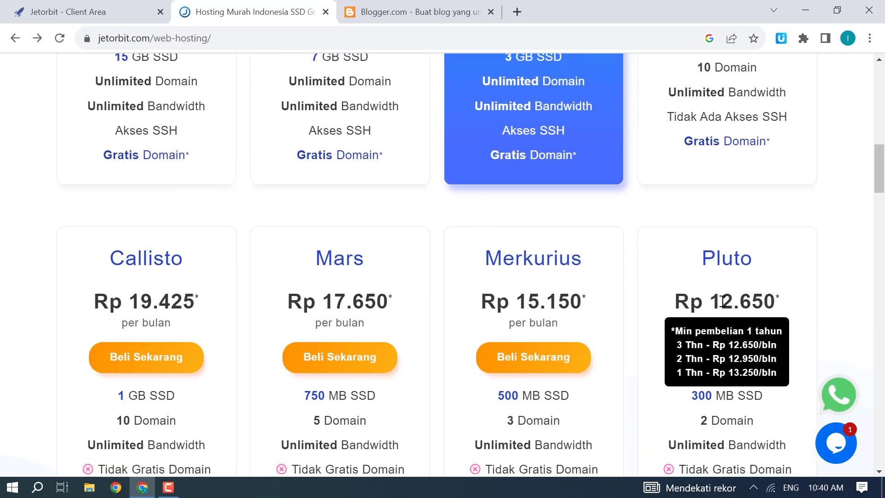
{"action": "scroll", "coordinate": [617, 281], "scroll_direction": "up", "scroll_amount": 1}
{"action": "scroll", "coordinate": [590, 284], "scroll_direction": "down", "scroll_amount": 2}
{"action": "scroll", "coordinate": [588, 281], "scroll_direction": "up", "scroll_amount": 6}
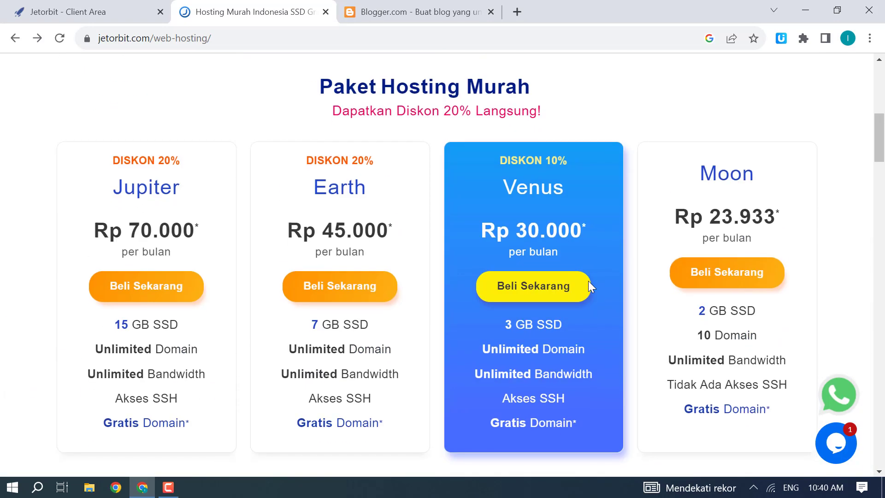
Step: Open Jetorbit's Cloud Hosting page from the site's hosting offers and dismiss the translation prompt
{"action": "left_click", "coordinate": [81, 13]}
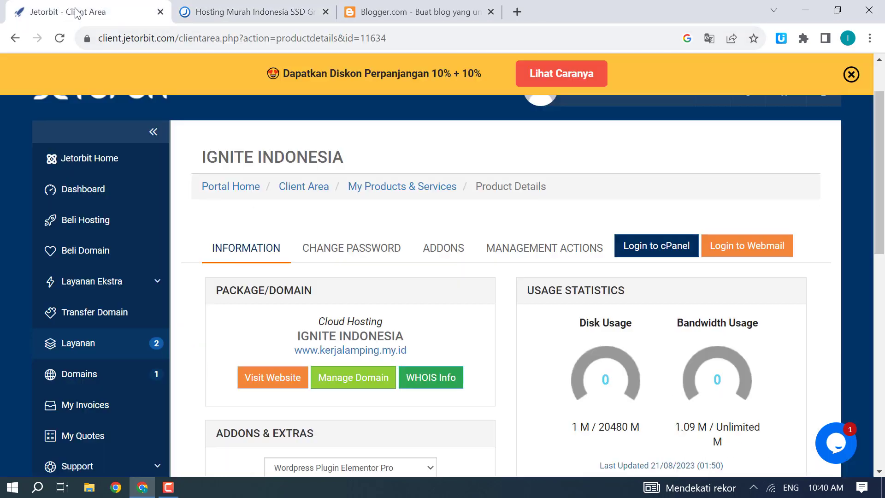
{"action": "left_click", "coordinate": [250, 15]}
{"action": "scroll", "coordinate": [237, 129], "scroll_direction": "up", "scroll_amount": 5}
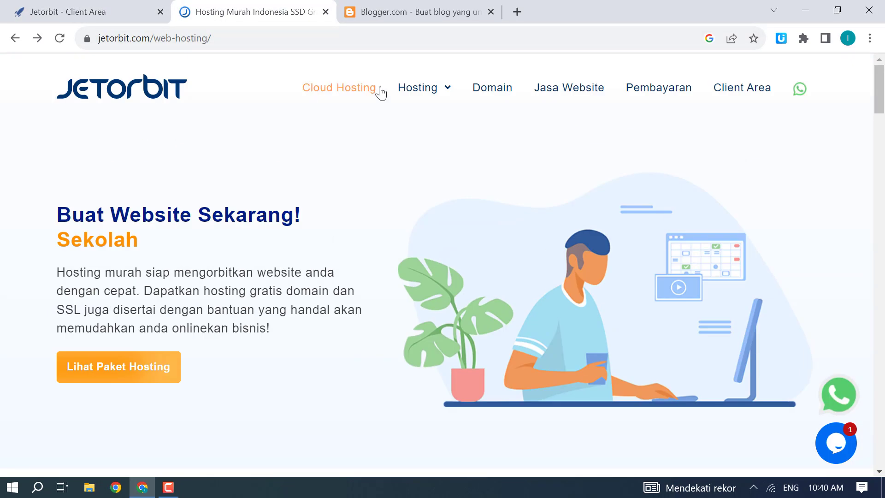
{"action": "mouse_move", "coordinate": [425, 94]}
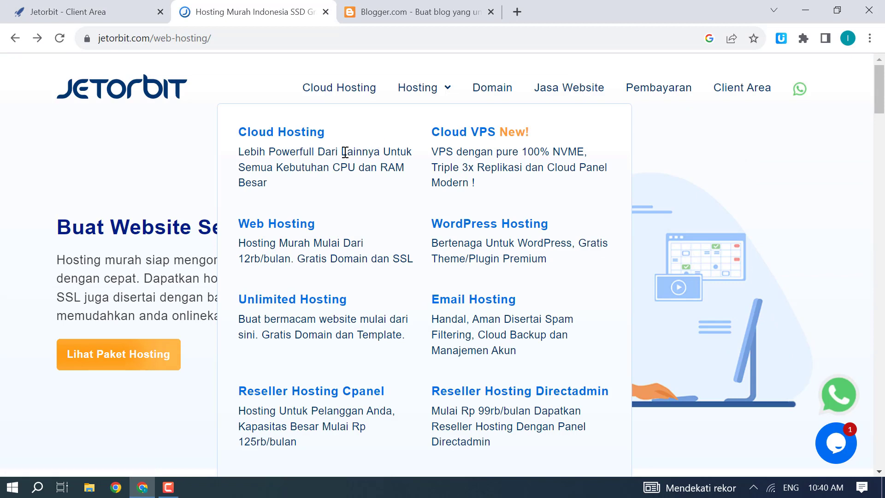
{"action": "left_click", "coordinate": [291, 137]}
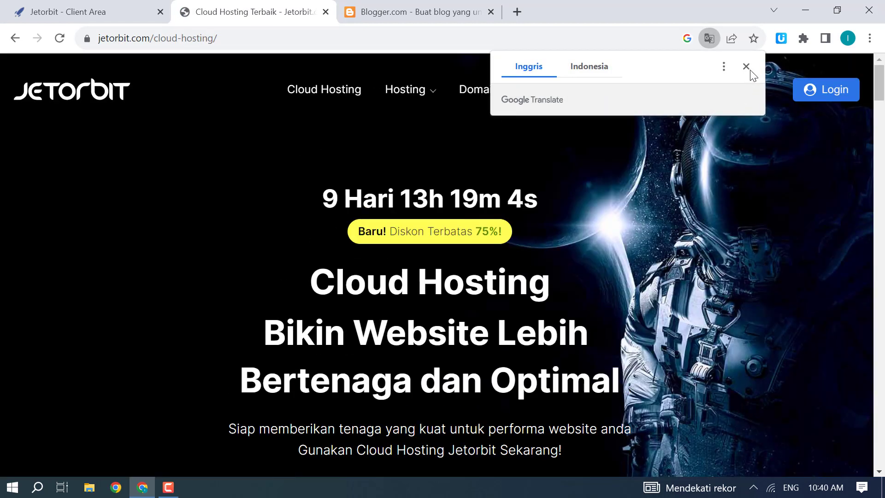
{"action": "left_click", "coordinate": [745, 66]}
{"action": "scroll", "coordinate": [587, 184], "scroll_direction": "down", "scroll_amount": 4}
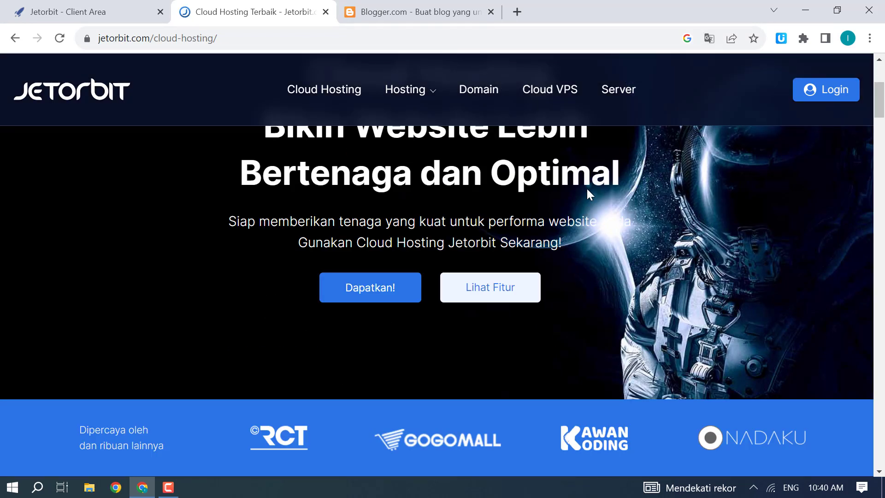
Step: Search Google for "lisensi cpanel site cpanel.com" in a new tab, open cPanel's Pricing page and dismiss the translation prompt
{"action": "scroll", "coordinate": [587, 190], "scroll_direction": "up", "scroll_amount": 4}
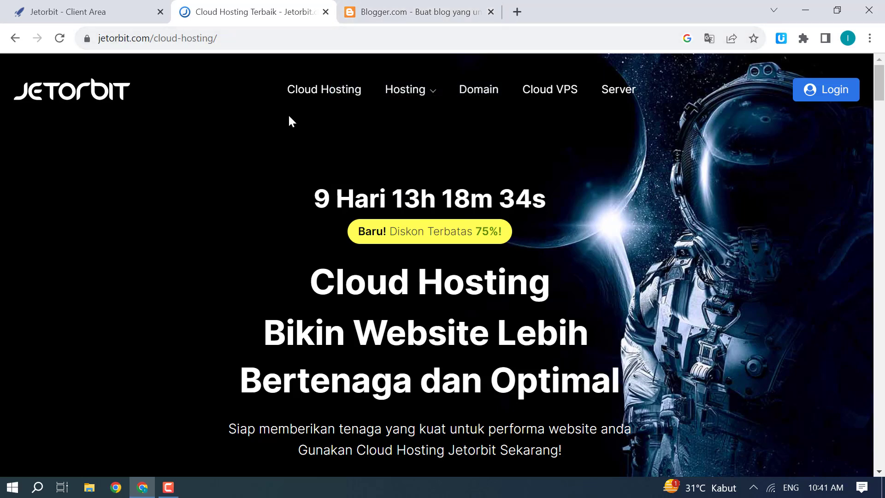
{"action": "left_click", "coordinate": [517, 12]}
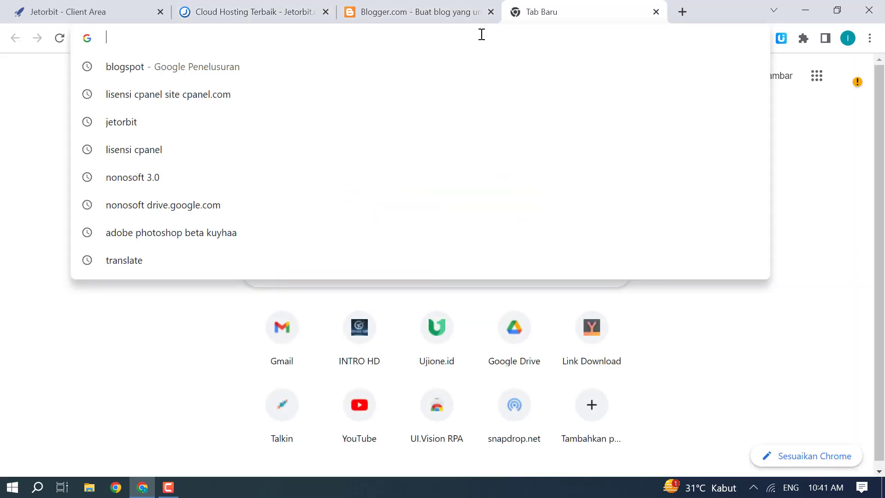
{"action": "type", "text": "lisensi cpanel site cpanel.com"}
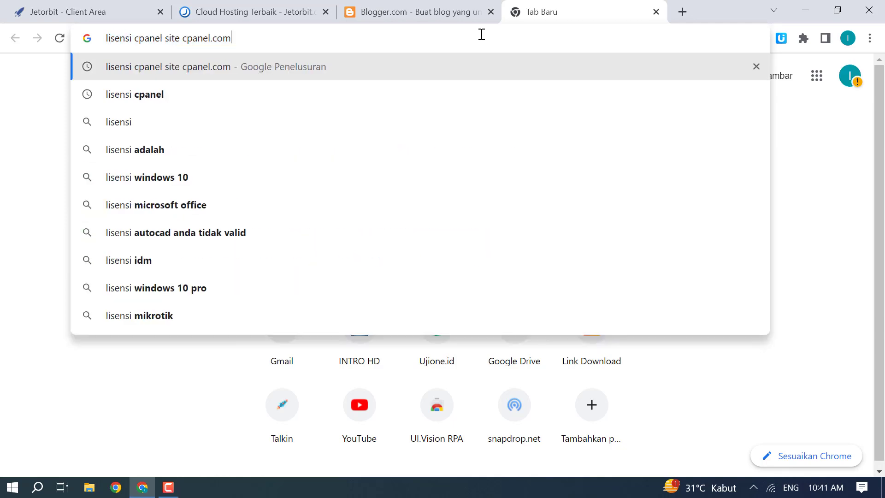
{"action": "key", "text": "Return"}
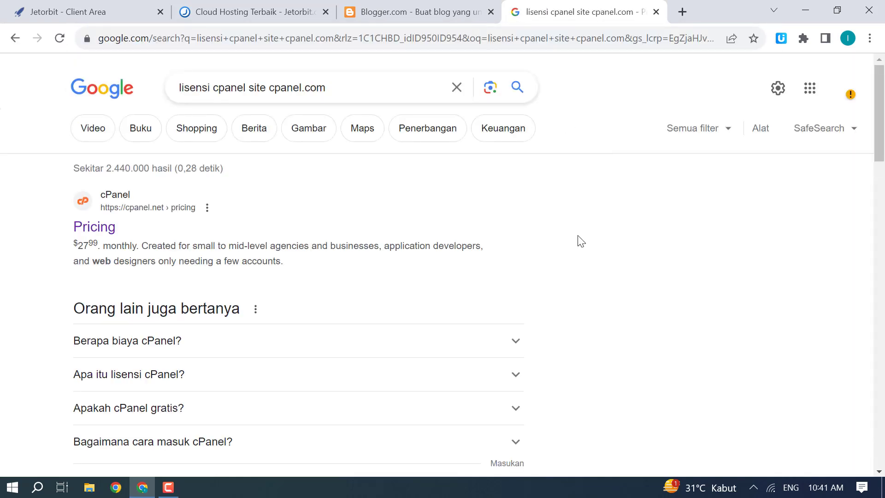
{"action": "left_click", "coordinate": [95, 227]}
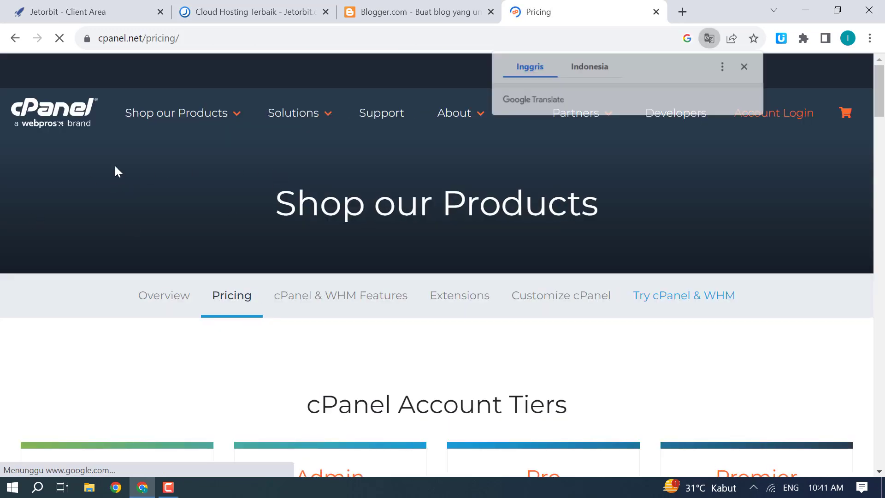
{"action": "left_click", "coordinate": [744, 66]}
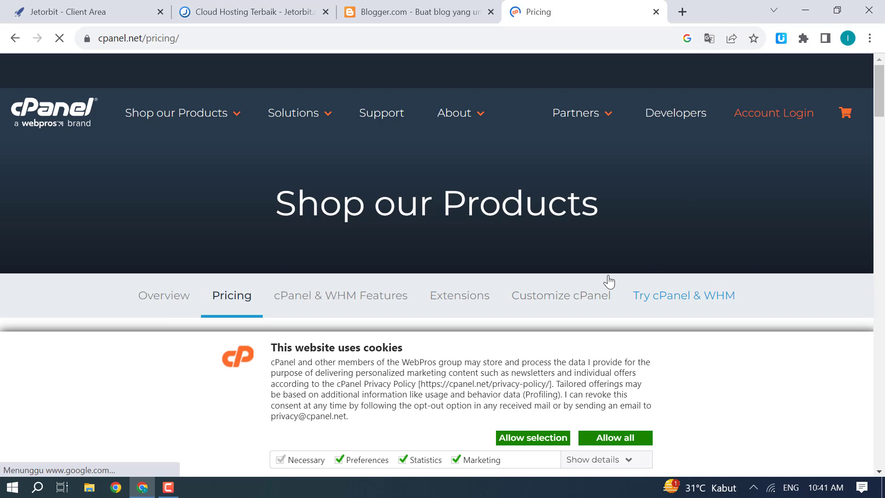
Step: Allow the selected cookies on cPanel's site and examine the monthly prices of the cPanel Account Tiers
{"action": "scroll", "coordinate": [608, 281], "scroll_direction": "down", "scroll_amount": 3}
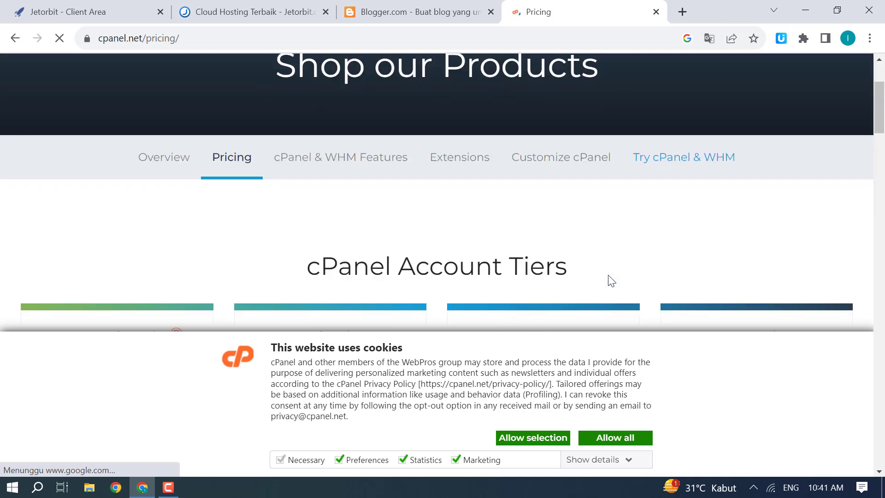
{"action": "scroll", "coordinate": [608, 281], "scroll_direction": "down", "scroll_amount": 3}
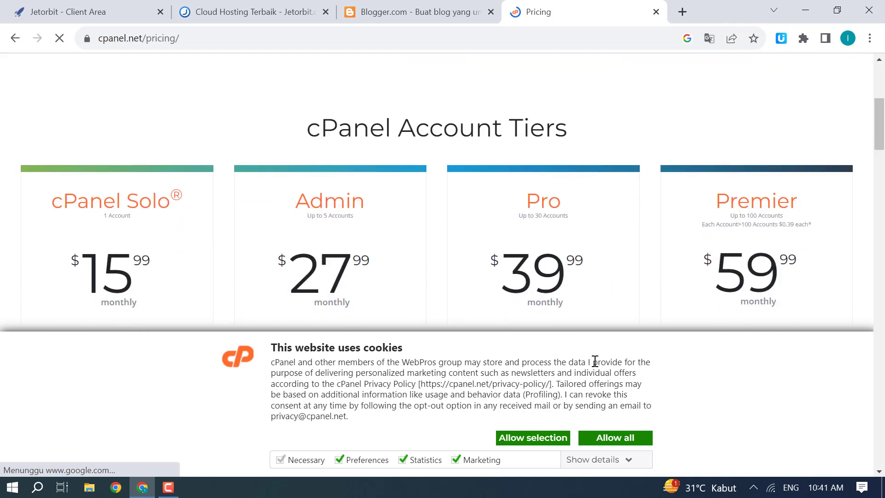
{"action": "left_click", "coordinate": [544, 444]}
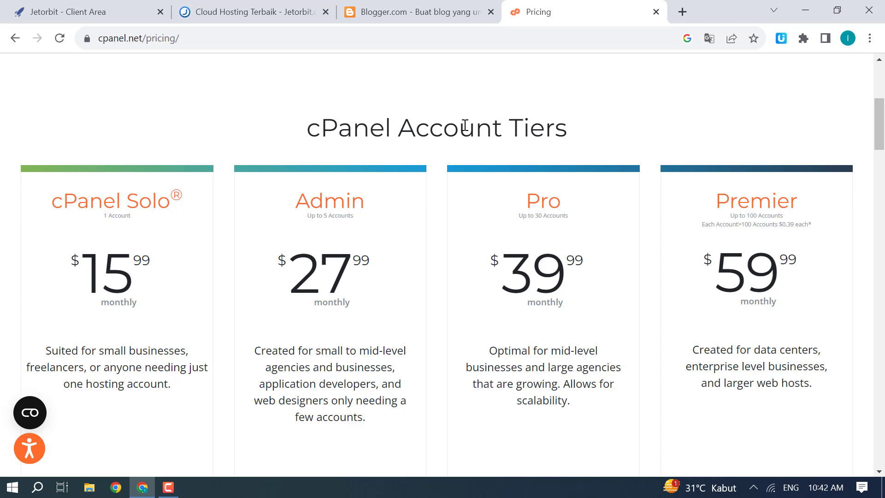
Step: Switch to the Jetorbit client area and look over the hosting product's details and quick shortcuts
{"action": "left_click", "coordinate": [223, 12]}
{"action": "left_click", "coordinate": [106, 13]}
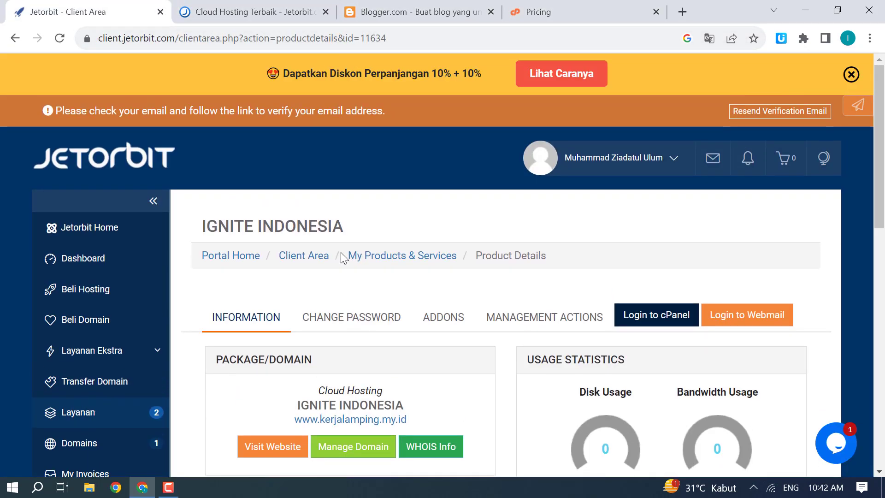
{"action": "scroll", "coordinate": [343, 260], "scroll_direction": "down", "scroll_amount": 10}
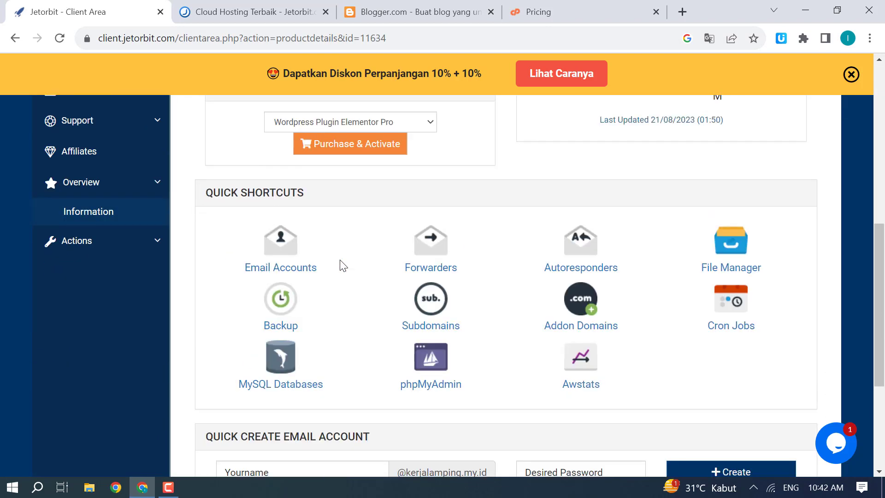
{"action": "scroll", "coordinate": [343, 265], "scroll_direction": "up", "scroll_amount": 2}
Step: Compare Jetorbit's Cloud Hosting page and Blogger's landing page with the hosting product details in the client area
{"action": "left_click", "coordinate": [256, 11]}
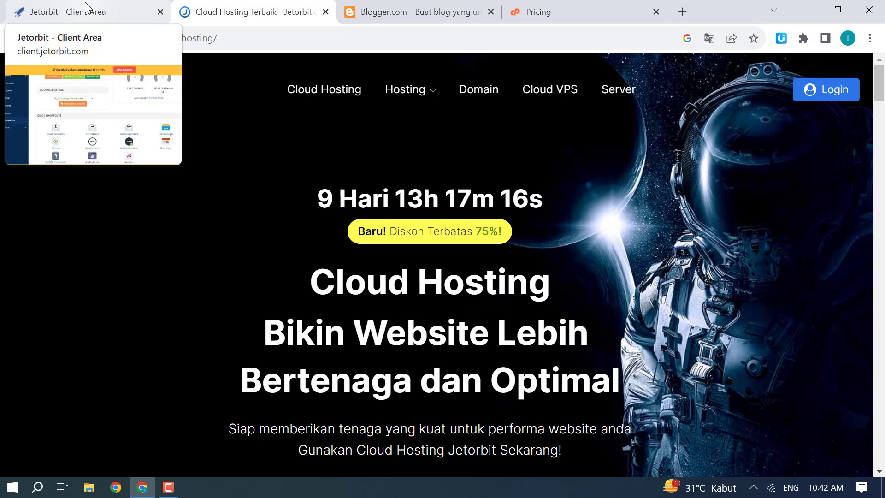
{"action": "left_click", "coordinate": [377, 13]}
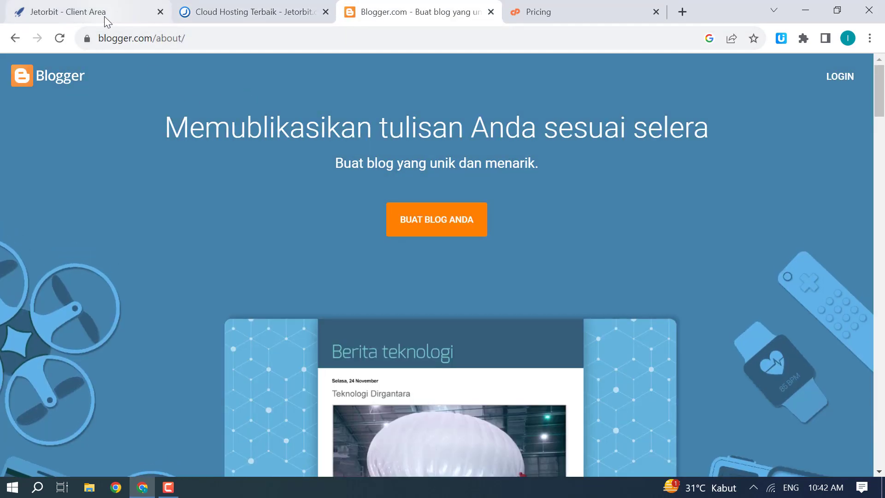
{"action": "left_click", "coordinate": [104, 16]}
{"action": "scroll", "coordinate": [283, 181], "scroll_direction": "up", "scroll_amount": 6}
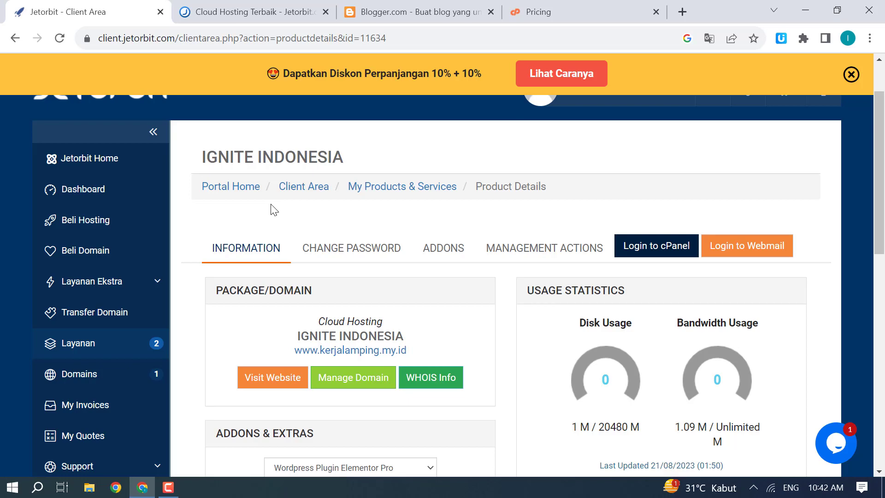
{"action": "left_click", "coordinate": [441, 15]}
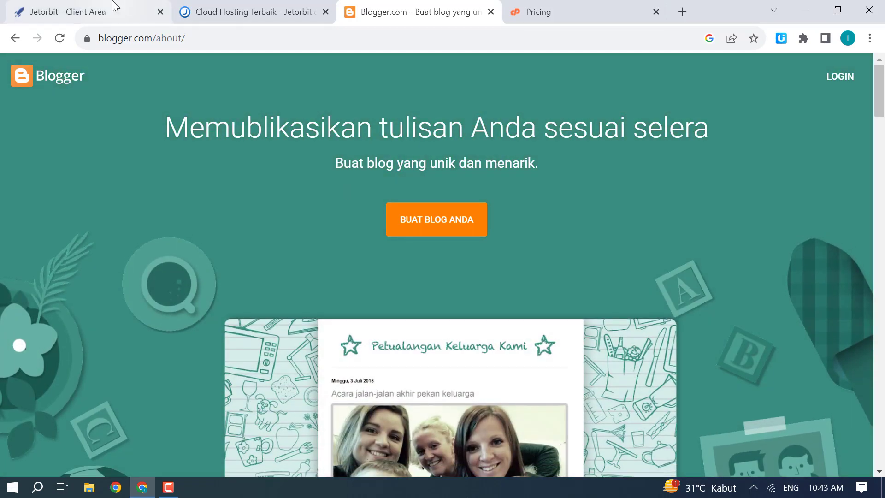
{"action": "left_click", "coordinate": [115, 8]}
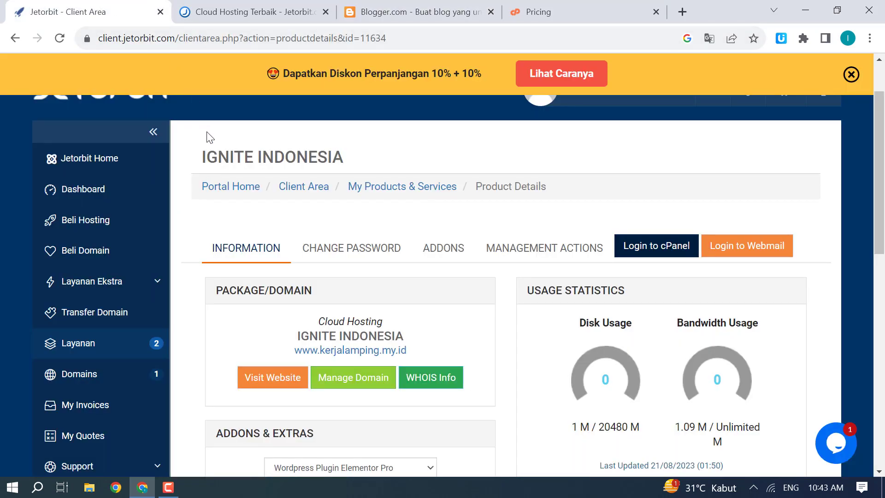
Step: Review the client area's package information, disk and bandwidth usage statistics and quick shortcuts for the Cloud Hosting product
{"action": "scroll", "coordinate": [208, 134], "scroll_direction": "up", "scroll_amount": 2}
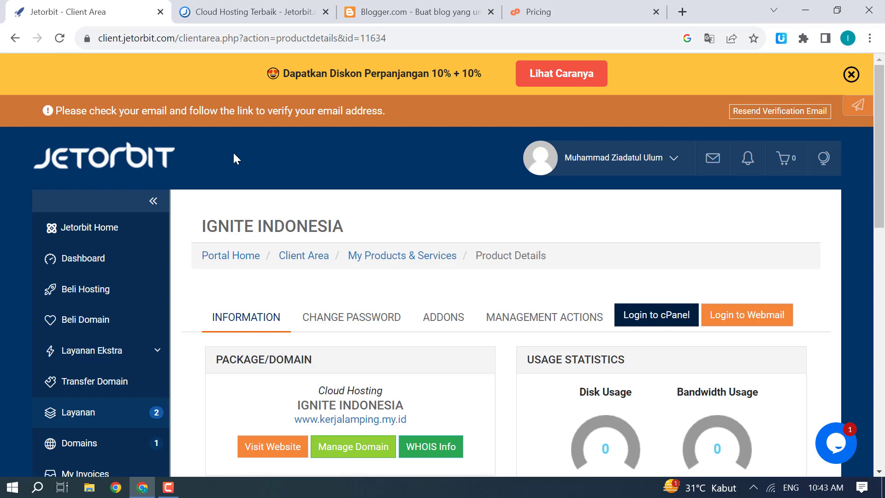
{"action": "scroll", "coordinate": [229, 163], "scroll_direction": "down", "scroll_amount": 3}
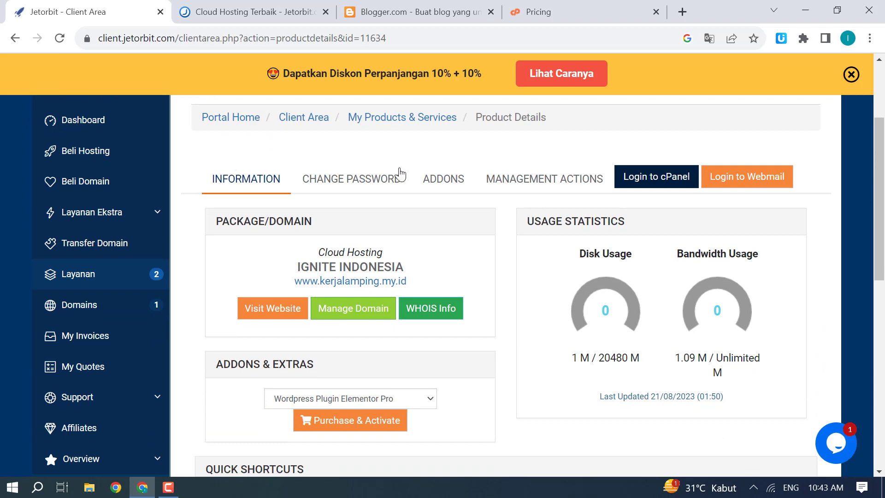
{"action": "scroll", "coordinate": [435, 230], "scroll_direction": "down", "scroll_amount": 7}
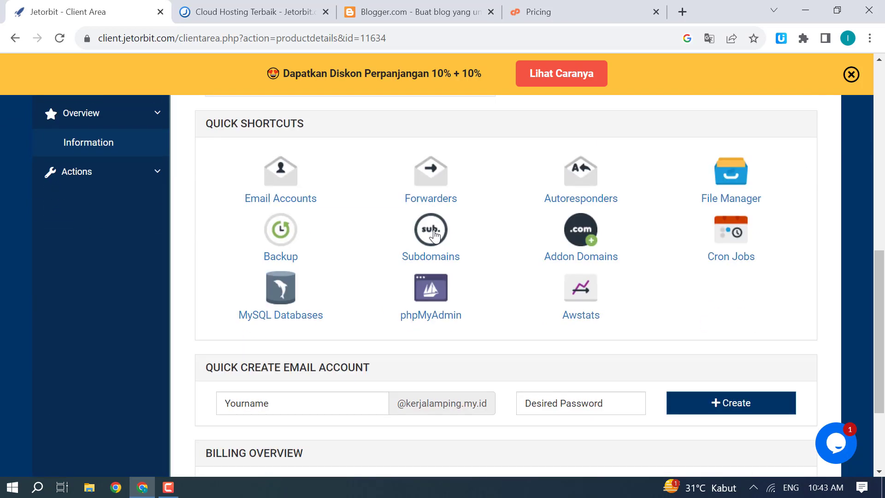
{"action": "scroll", "coordinate": [415, 208], "scroll_direction": "up", "scroll_amount": 10}
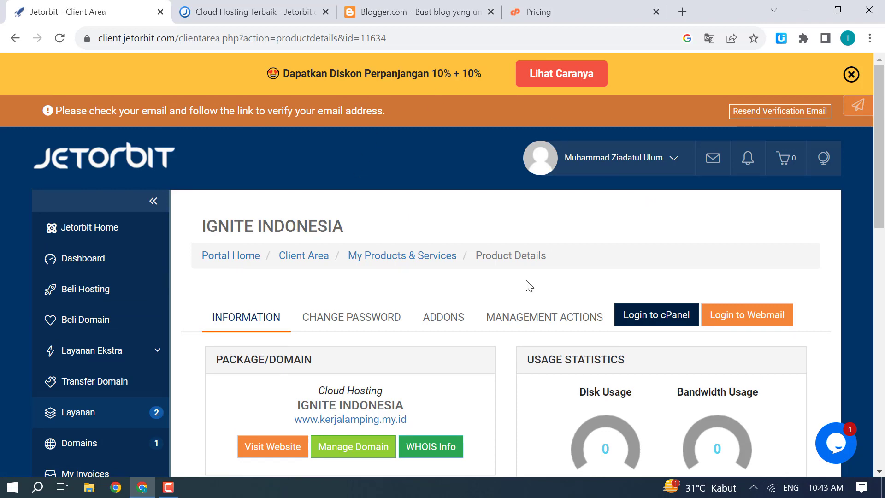
{"action": "scroll", "coordinate": [593, 231], "scroll_direction": "down", "scroll_amount": 5}
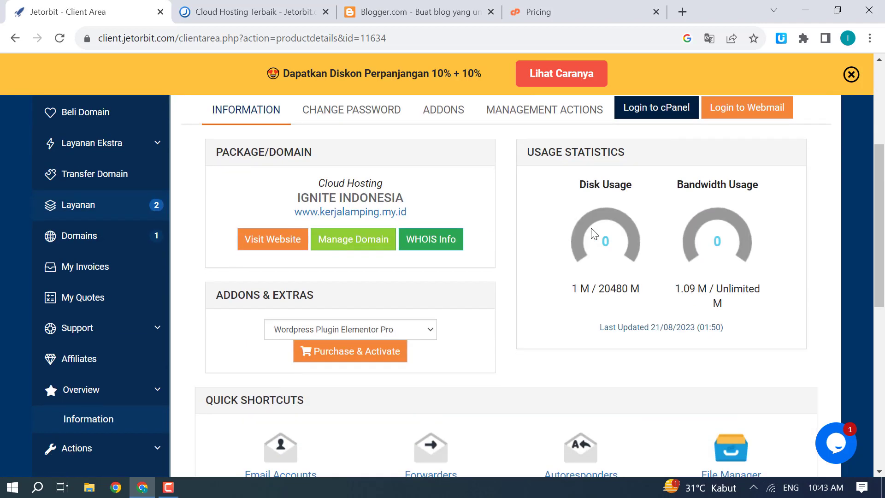
{"action": "scroll", "coordinate": [594, 233], "scroll_direction": "up", "scroll_amount": 3}
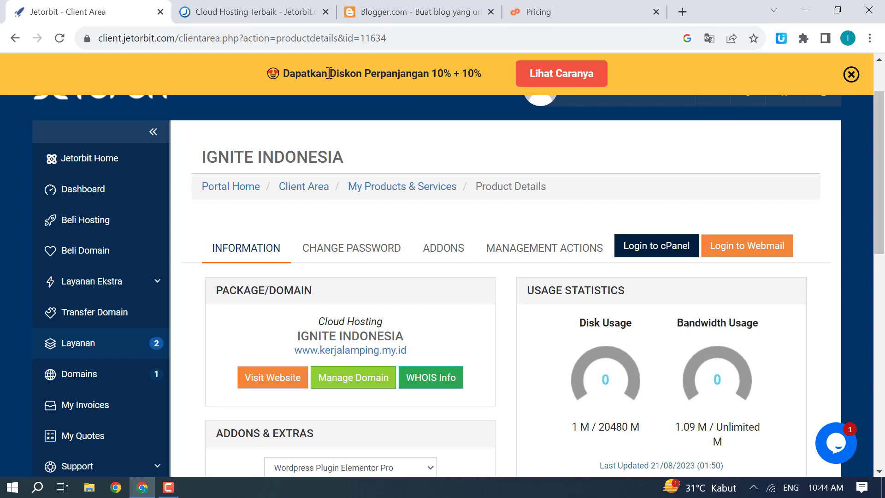
Step: Open InfinityFree's website, infinityfree.net, in a new tab and dismiss the translation prompt
{"action": "left_click", "coordinate": [682, 12]}
{"action": "left_click", "coordinate": [559, 39]}
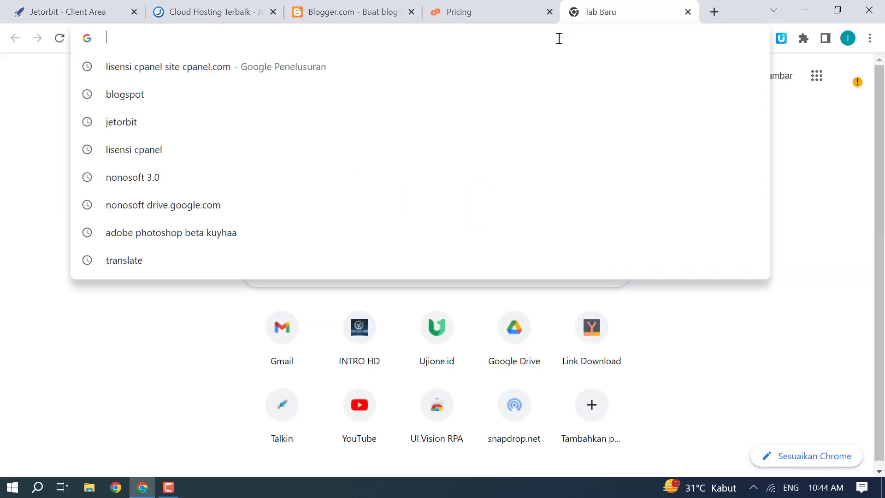
{"action": "type", "text": "infii"}
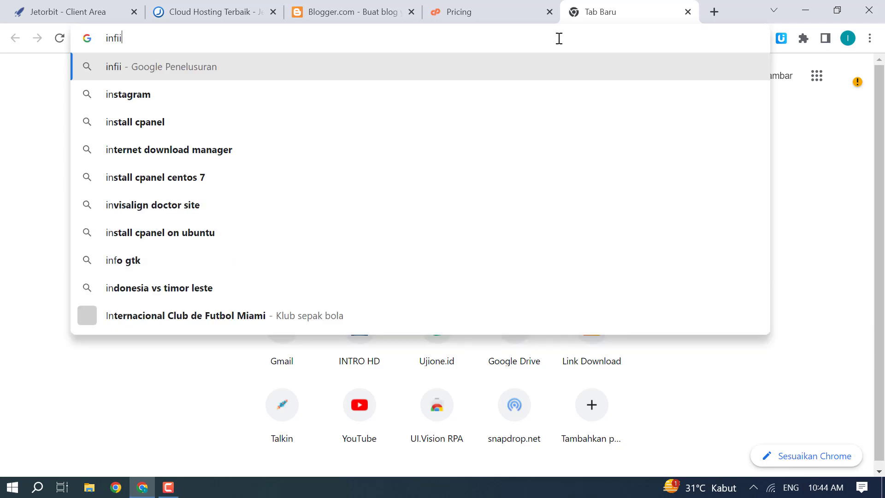
{"action": "type", "text": "ty"}
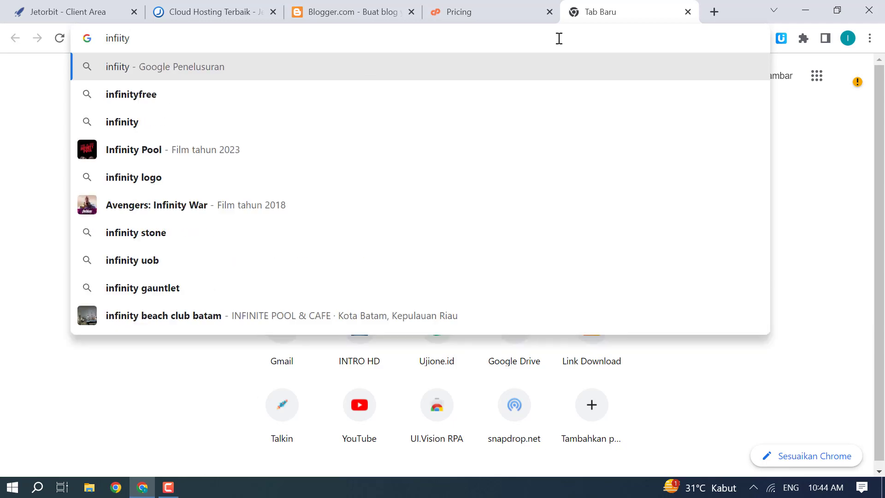
{"action": "key", "text": "Down"}
{"action": "type", "text": ".net"}
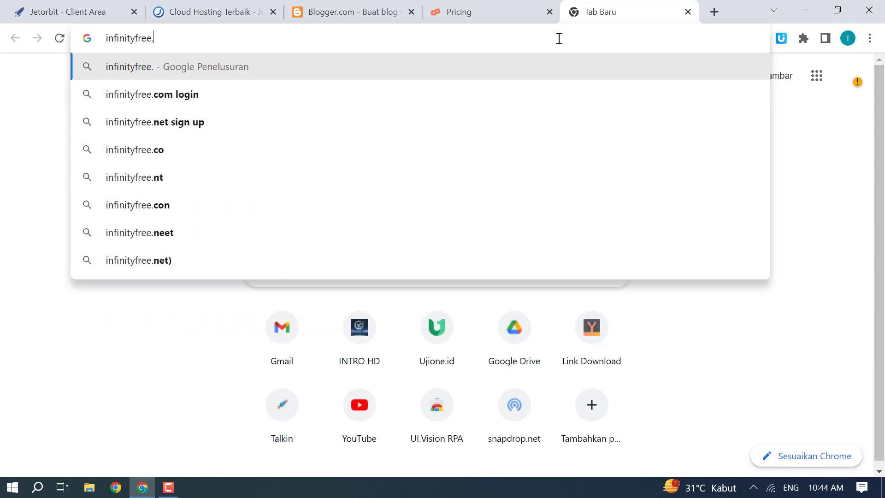
{"action": "key", "text": "Return"}
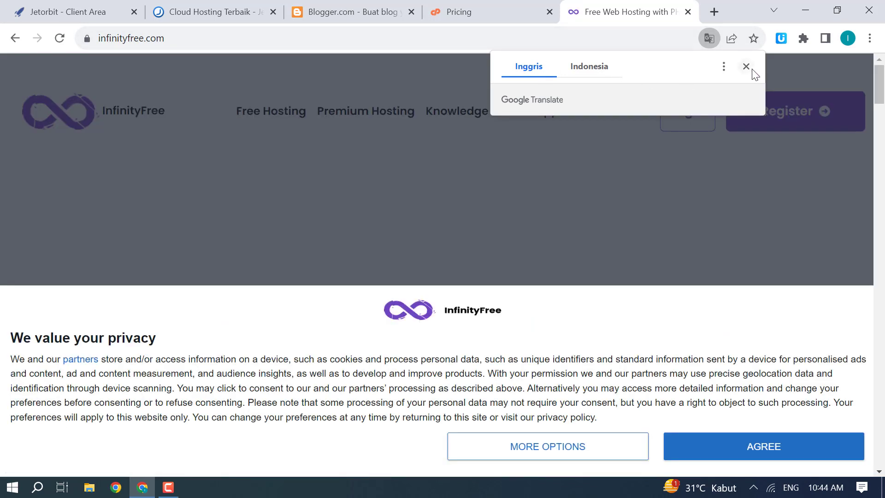
{"action": "left_click", "coordinate": [750, 70]}
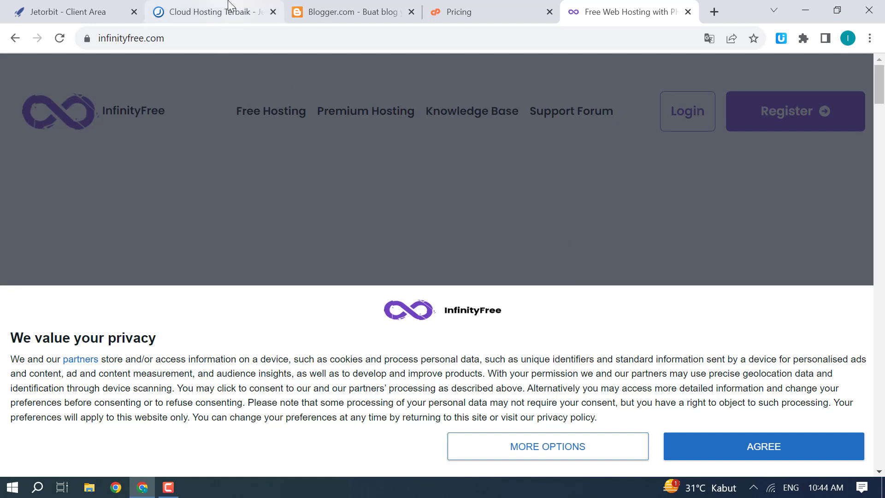
Step: Open Jetorbit's Hosting Murah page and review the prices and features of its web hosting packages
{"action": "left_click", "coordinate": [252, 11]}
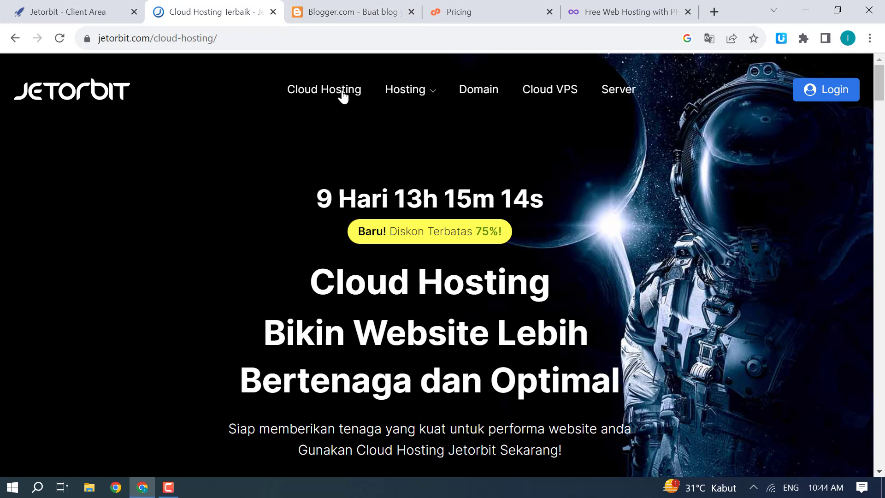
{"action": "left_click", "coordinate": [426, 91]}
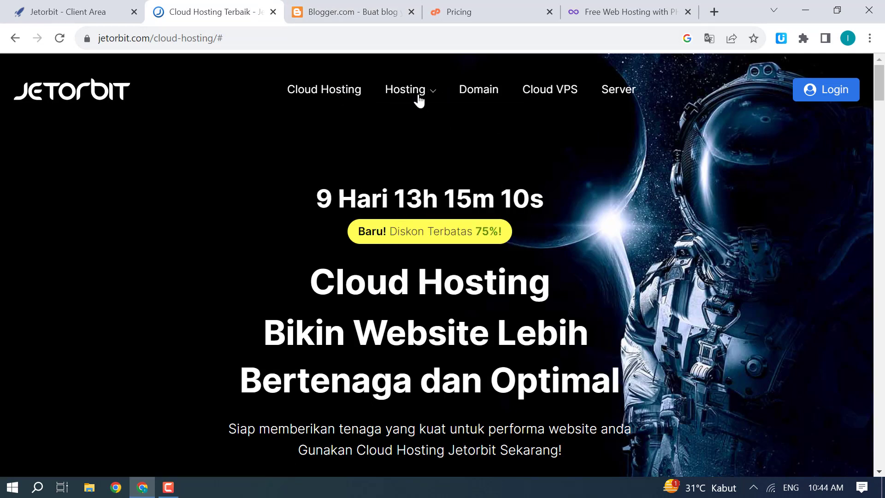
{"action": "mouse_move", "coordinate": [419, 95]}
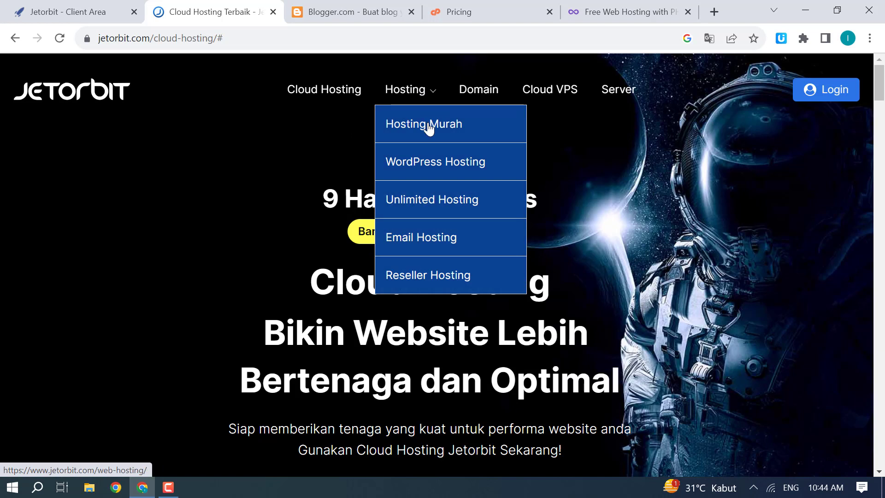
{"action": "left_click", "coordinate": [388, 139]}
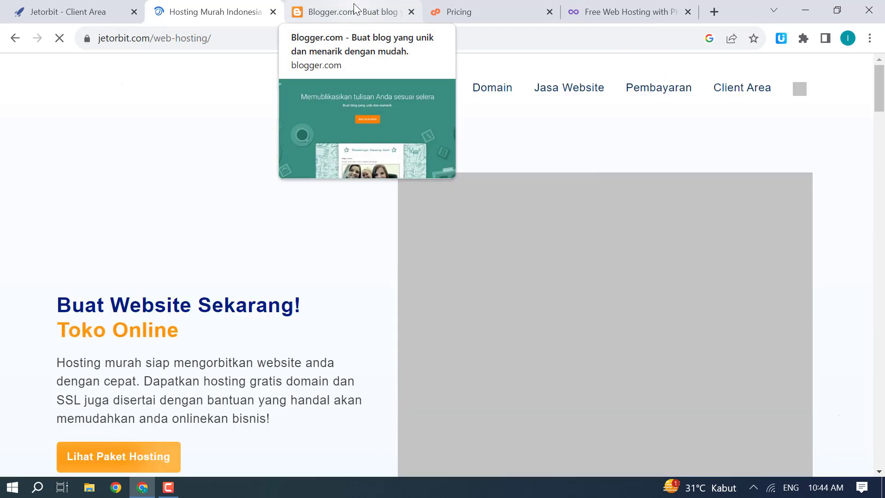
{"action": "scroll", "coordinate": [439, 186], "scroll_direction": "down", "scroll_amount": 10}
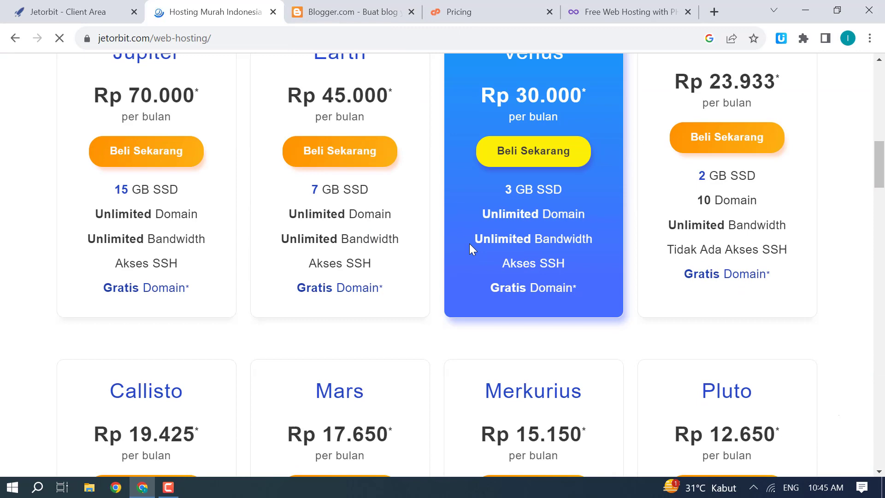
{"action": "scroll", "coordinate": [469, 250], "scroll_direction": "down", "scroll_amount": 3}
{"action": "scroll", "coordinate": [469, 250], "scroll_direction": "up", "scroll_amount": 2}
Step: Examine InfinityFree's landing page for its free website hosting offer and its navigation options
{"action": "left_click", "coordinate": [599, 11]}
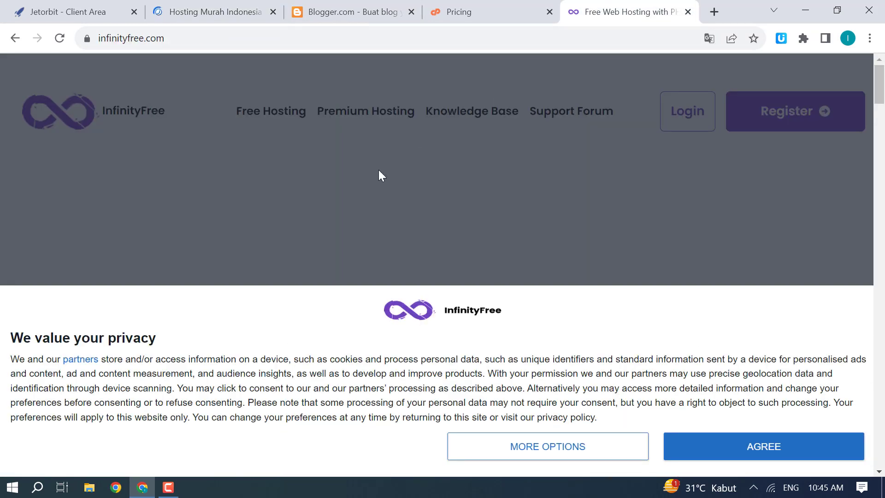
{"action": "scroll", "coordinate": [563, 234], "scroll_direction": "down", "scroll_amount": 8}
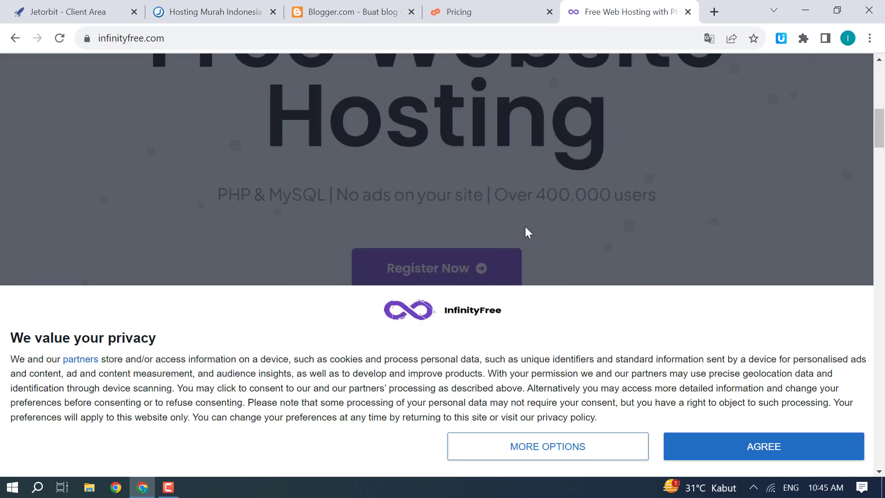
{"action": "scroll", "coordinate": [519, 234], "scroll_direction": "up", "scroll_amount": 2}
{"action": "scroll", "coordinate": [526, 229], "scroll_direction": "down", "scroll_amount": 5}
{"action": "scroll", "coordinate": [524, 228], "scroll_direction": "up", "scroll_amount": 7}
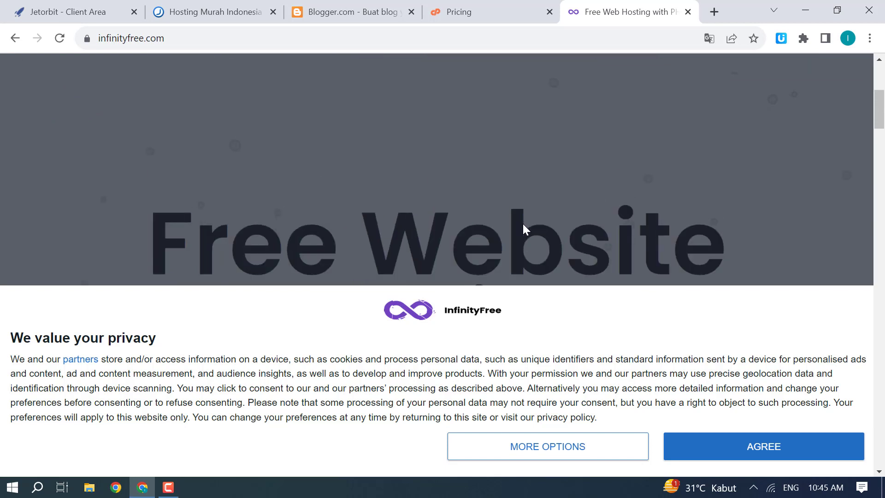
{"action": "scroll", "coordinate": [523, 225], "scroll_direction": "up", "scroll_amount": 4}
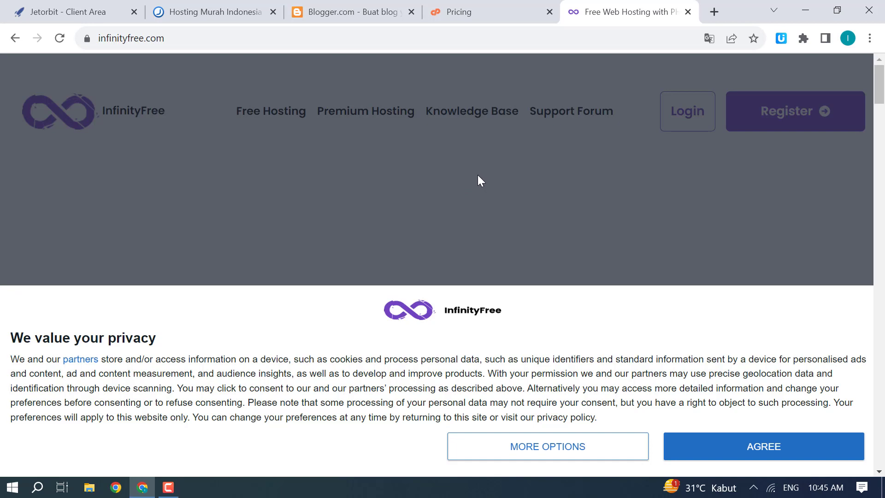
Step: Compare the top of Jetorbit's Hosting Murah page with InfinityFree's homepage and highlight InfinityFree's web address
{"action": "left_click", "coordinate": [208, 18]}
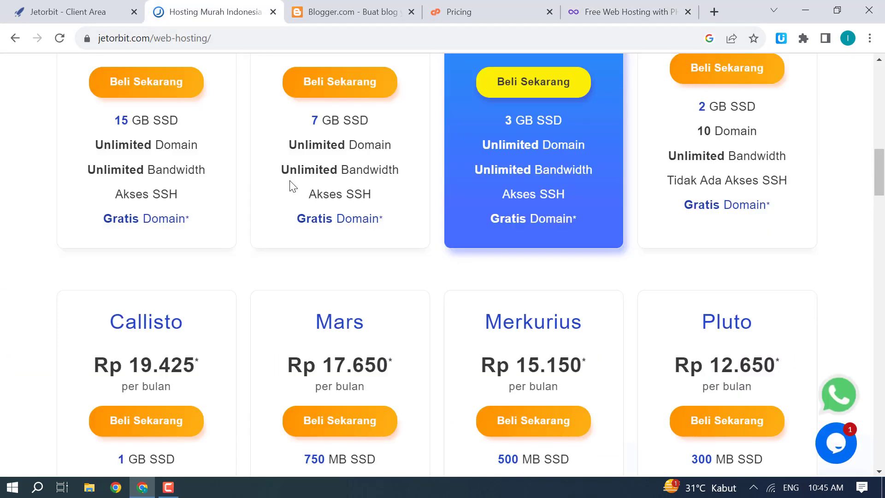
{"action": "scroll", "coordinate": [289, 193], "scroll_direction": "up", "scroll_amount": 7}
{"action": "scroll", "coordinate": [289, 193], "scroll_direction": "up", "scroll_amount": 6}
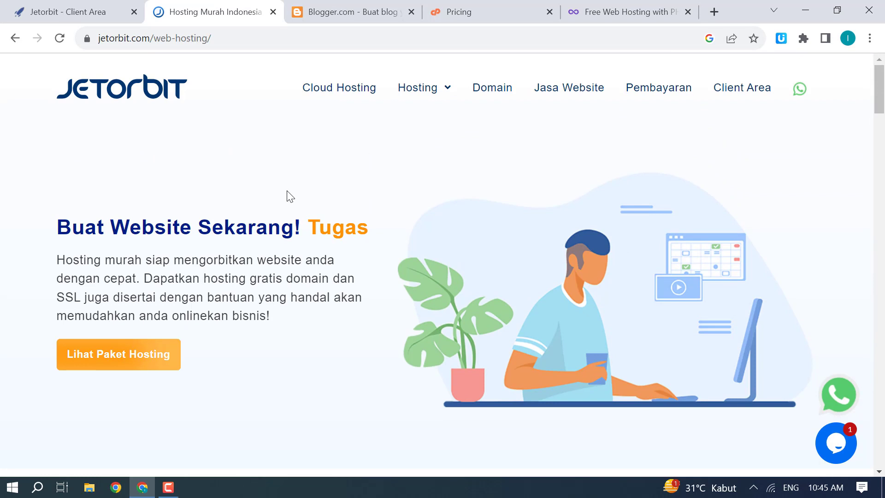
{"action": "left_click", "coordinate": [619, 11]}
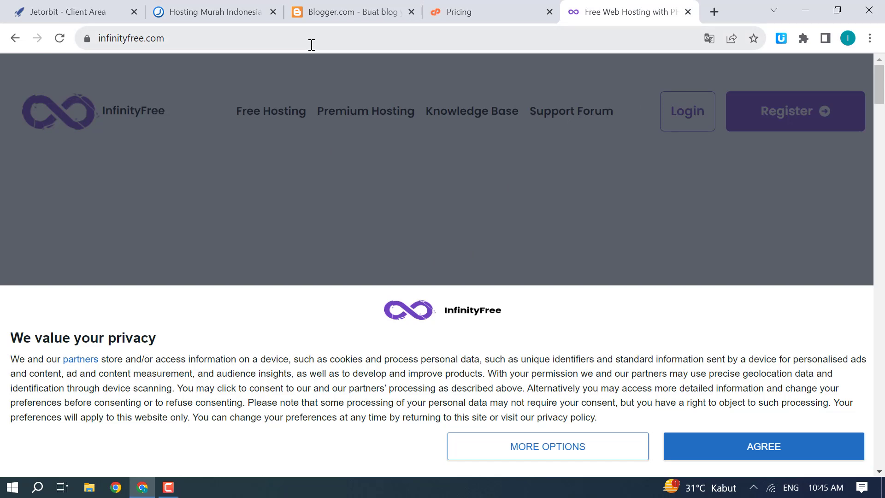
{"action": "left_click", "coordinate": [170, 41]}
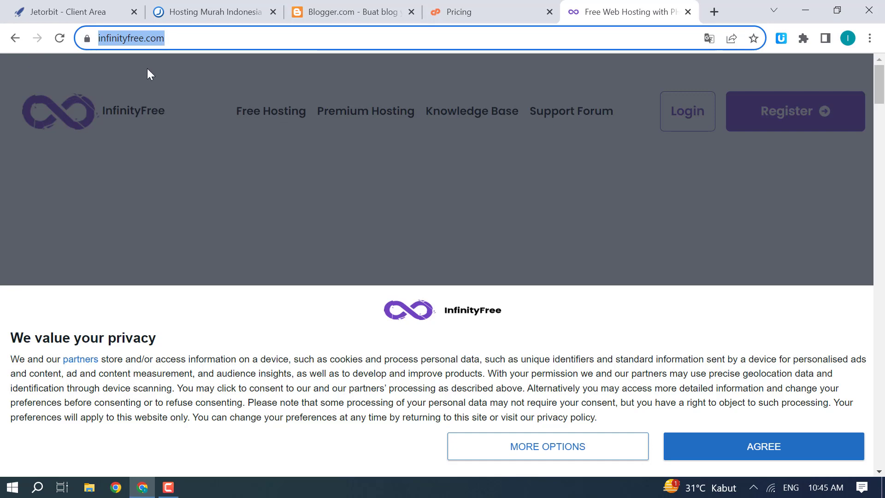
Step: Review the Ignite Indonesia product details in Jetorbit's client area, from usage statistics to quick shortcuts
{"action": "left_click", "coordinate": [69, 11]}
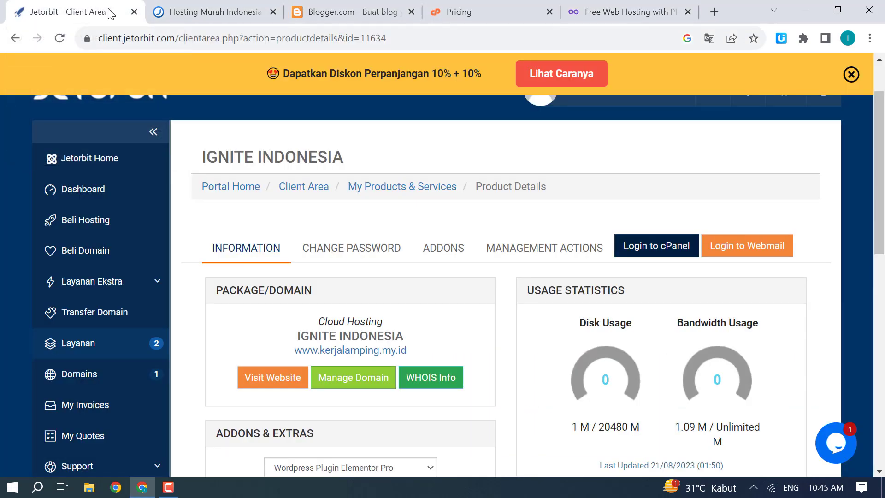
{"action": "scroll", "coordinate": [352, 249], "scroll_direction": "down", "scroll_amount": 7}
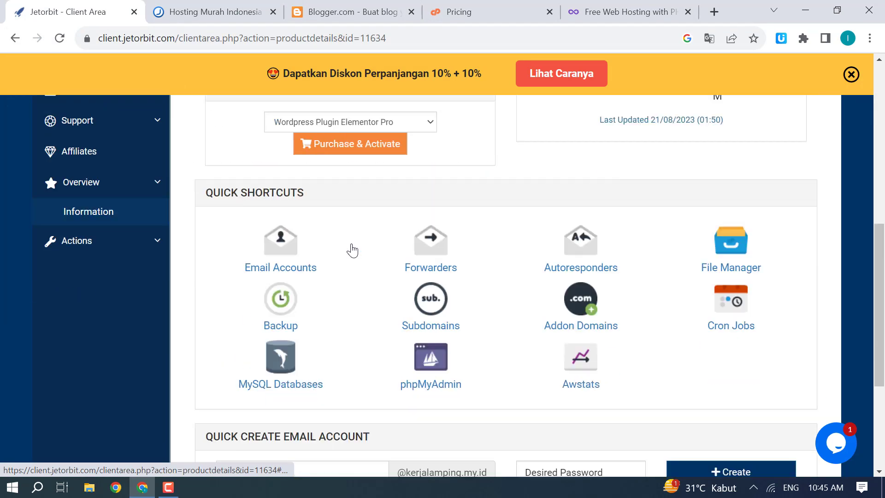
{"action": "scroll", "coordinate": [354, 249], "scroll_direction": "up", "scroll_amount": 8}
{"action": "scroll", "coordinate": [603, 265], "scroll_direction": "down", "scroll_amount": 1}
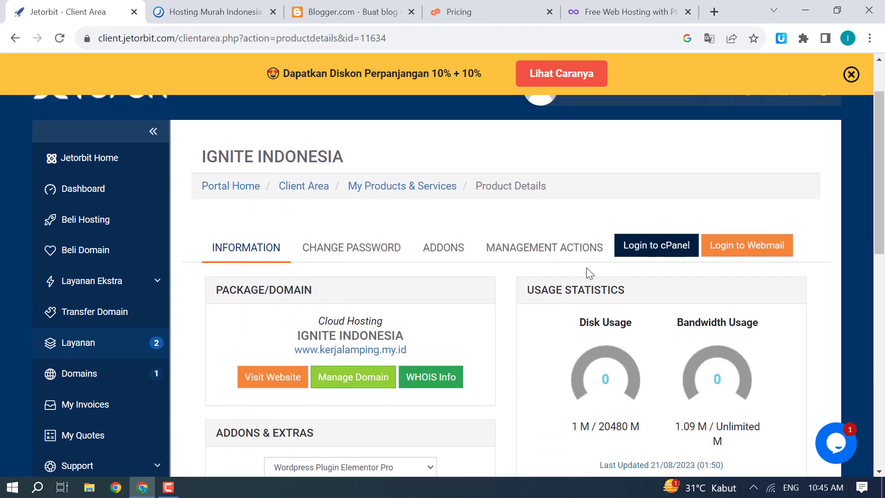
{"action": "scroll", "coordinate": [595, 272], "scroll_direction": "up", "scroll_amount": 1}
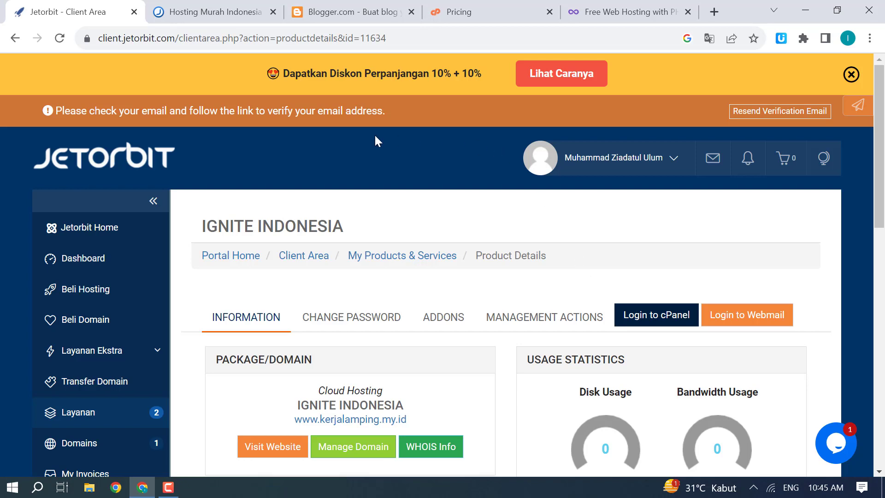
Step: Open Jetorbit's Cloud Hosting page, review the Ignite, Startup, Liftup and Orbit packages, and dismiss the translation prompt
{"action": "left_click", "coordinate": [226, 12]}
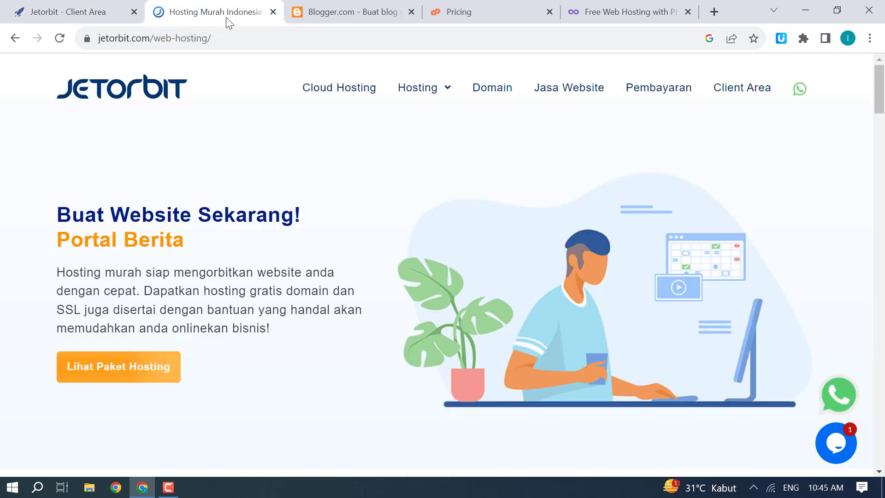
{"action": "left_click", "coordinate": [386, 93]}
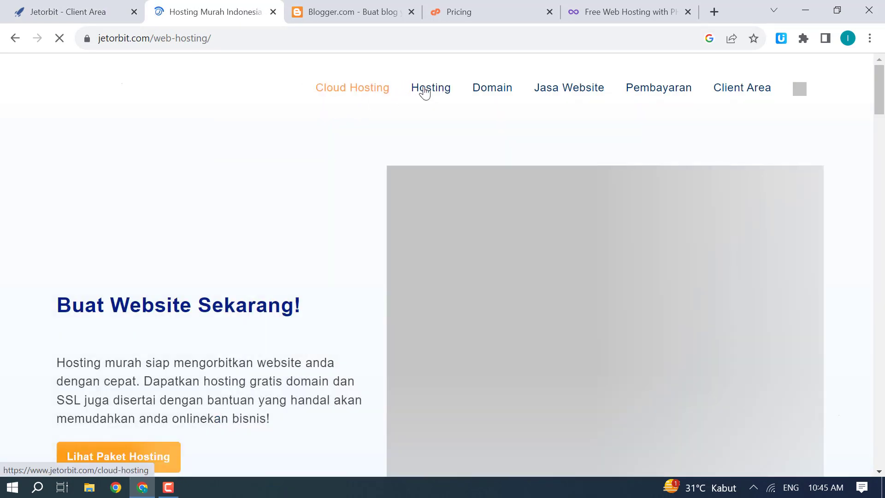
{"action": "mouse_move", "coordinate": [424, 92]}
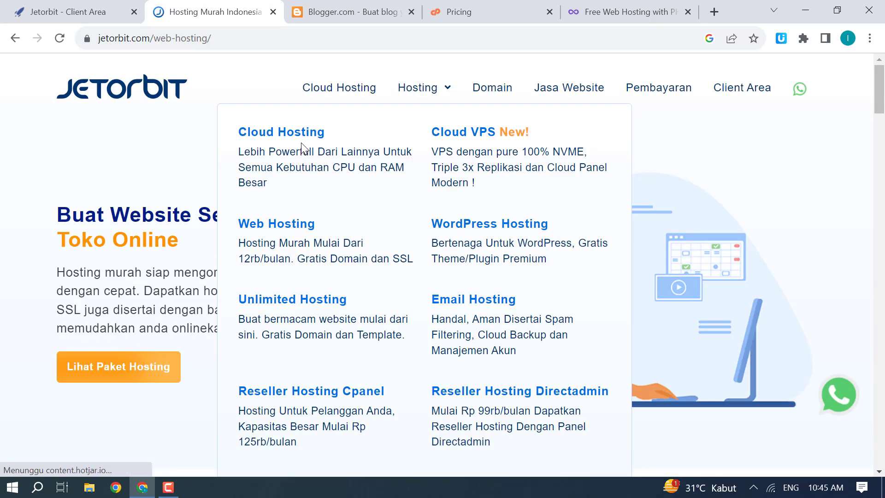
{"action": "left_click", "coordinate": [297, 137]}
{"action": "scroll", "coordinate": [300, 142], "scroll_direction": "down", "scroll_amount": 5}
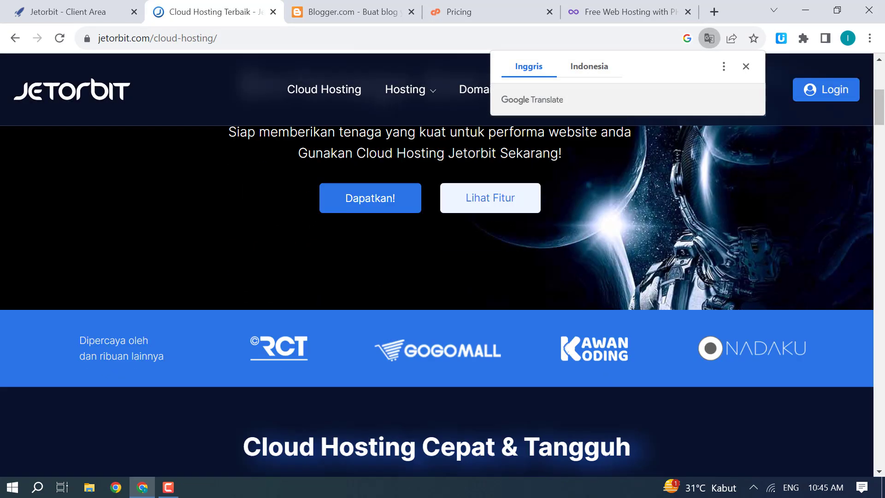
{"action": "scroll", "coordinate": [340, 235], "scroll_direction": "down", "scroll_amount": 7}
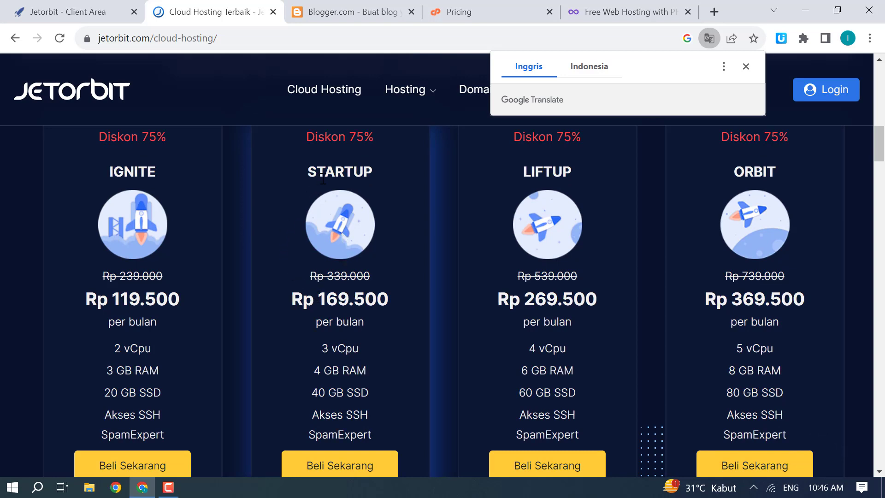
{"action": "left_click", "coordinate": [296, 347]}
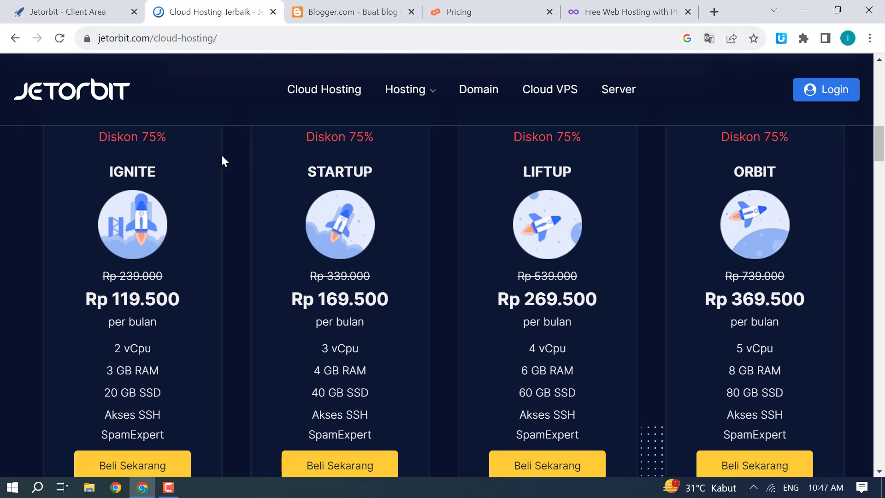
Step: Return to Jetorbit's Hosting Murah page and examine the storage and domain limits of the Callisto, Mars, Merkurius and Pluto packages
{"action": "mouse_move", "coordinate": [399, 99]}
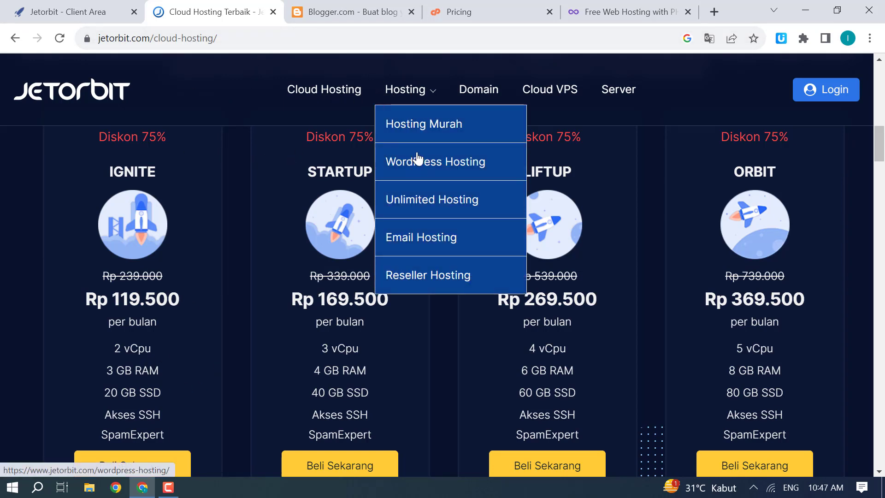
{"action": "left_click", "coordinate": [424, 124]}
{"action": "scroll", "coordinate": [371, 210], "scroll_direction": "down", "scroll_amount": 15}
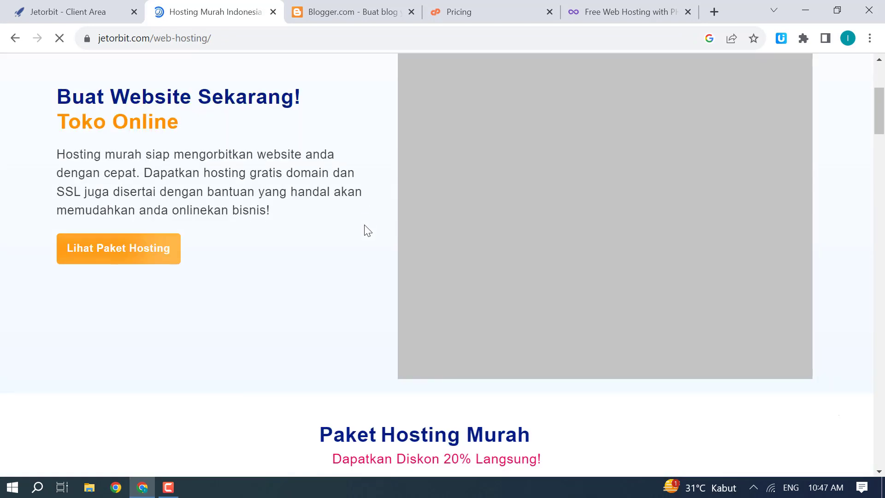
{"action": "scroll", "coordinate": [153, 144], "scroll_direction": "up", "scroll_amount": 1}
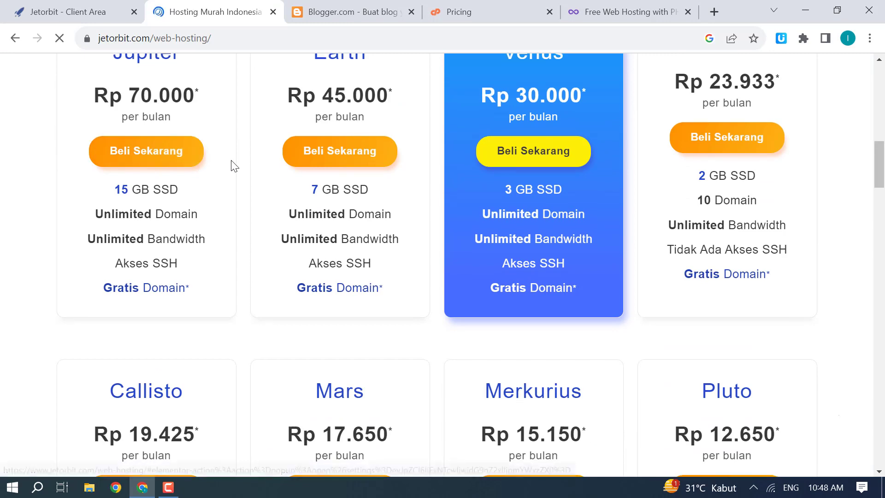
{"action": "scroll", "coordinate": [264, 186], "scroll_direction": "up", "scroll_amount": 1}
{"action": "scroll", "coordinate": [291, 207], "scroll_direction": "down", "scroll_amount": 2}
{"action": "scroll", "coordinate": [290, 208], "scroll_direction": "down", "scroll_amount": 1}
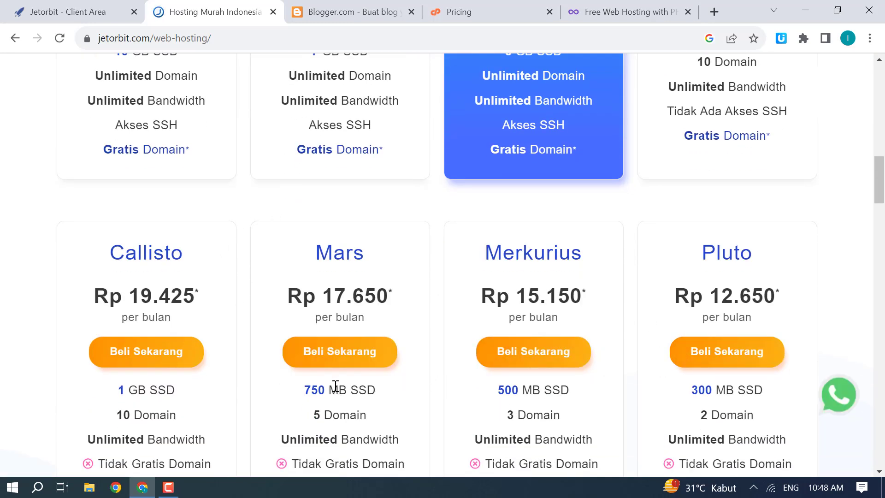
{"action": "mouse_move", "coordinate": [306, 305]}
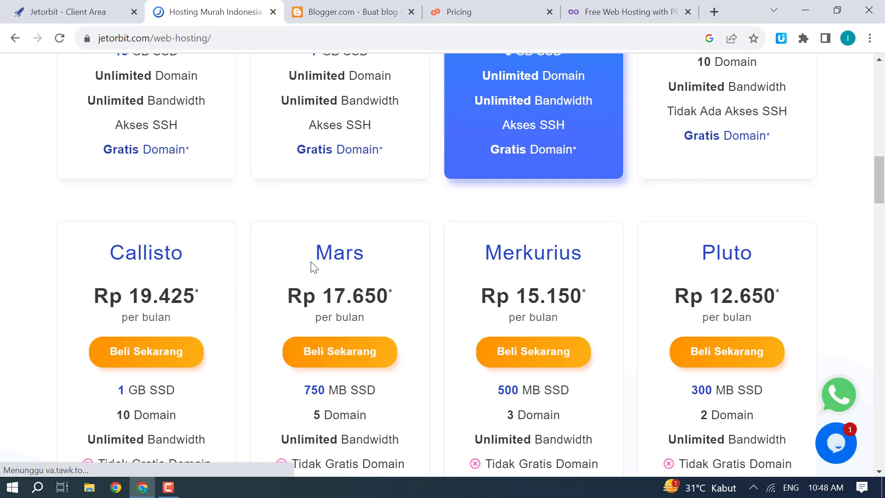
Step: Compare the upper and lower Hosting Murah packages and check the Earth package's price per contract length
{"action": "scroll", "coordinate": [311, 265], "scroll_direction": "up", "scroll_amount": 5}
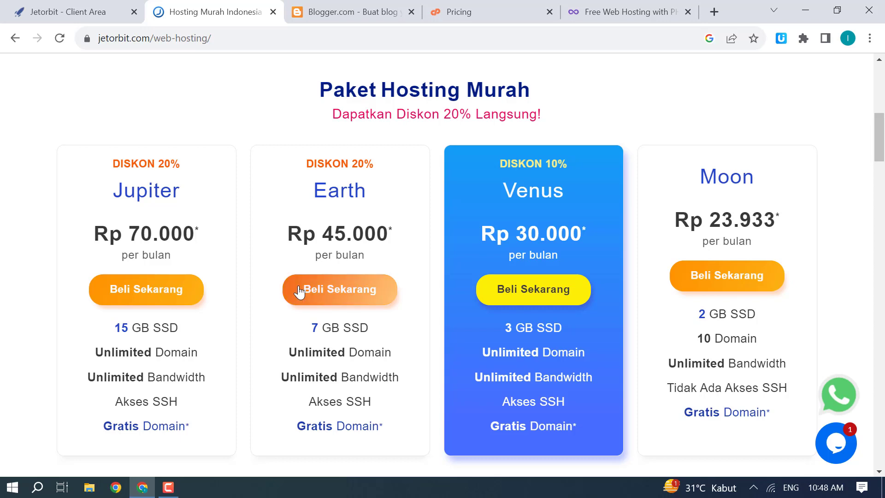
{"action": "scroll", "coordinate": [357, 290], "scroll_direction": "down", "scroll_amount": 6}
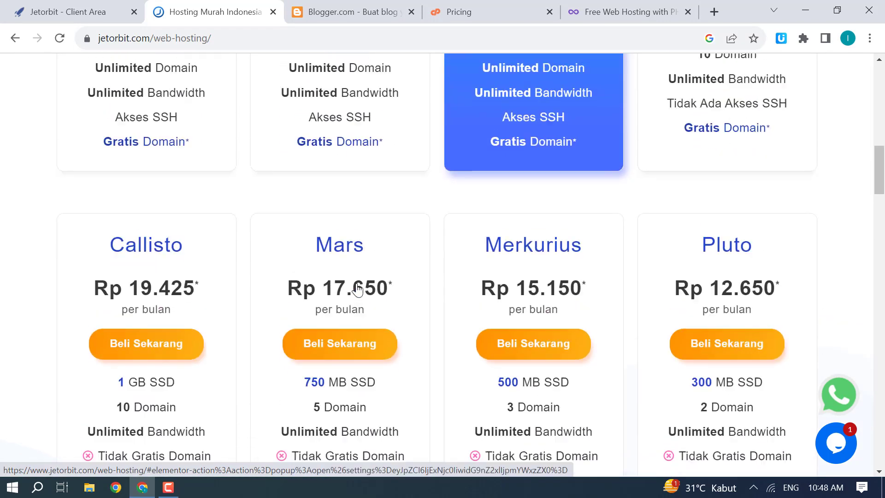
{"action": "scroll", "coordinate": [355, 288], "scroll_direction": "up", "scroll_amount": 5}
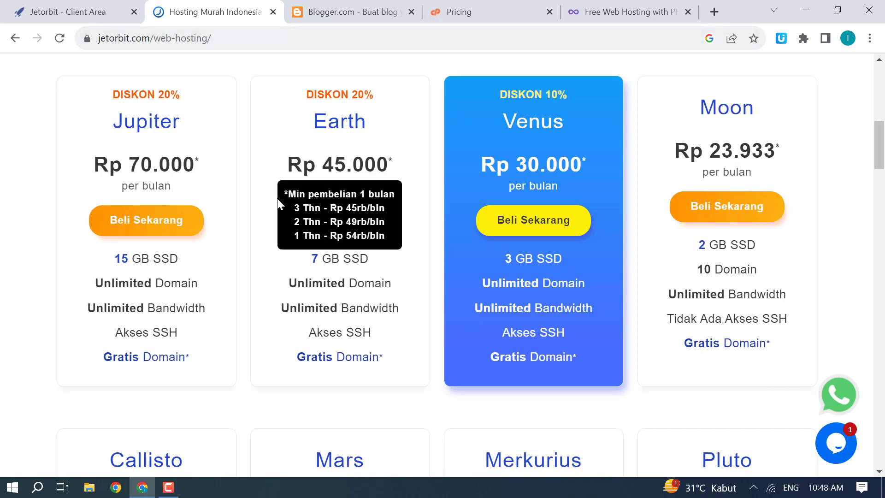
{"action": "mouse_move", "coordinate": [358, 154]}
Step: Log in to cPanel from the Ignite Indonesia product in the client area, and review the account tiers on cPanel's pricing page
{"action": "left_click", "coordinate": [84, 15]}
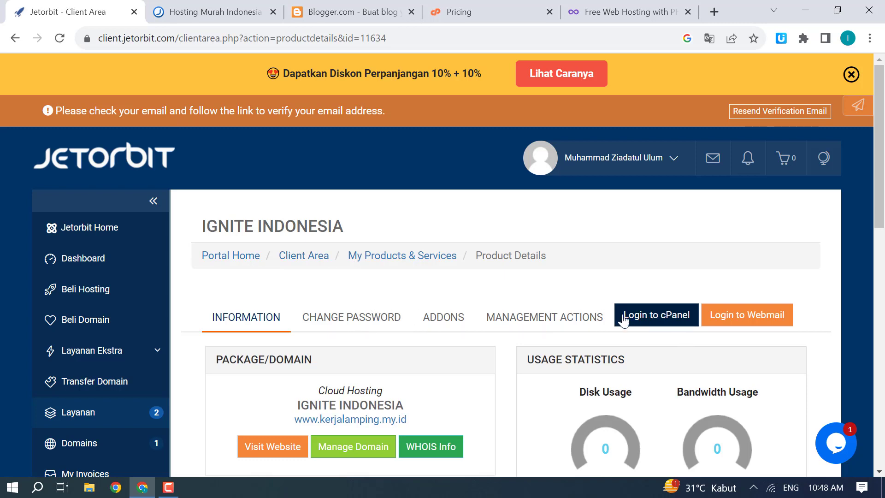
{"action": "scroll", "coordinate": [643, 317], "scroll_direction": "down", "scroll_amount": 1}
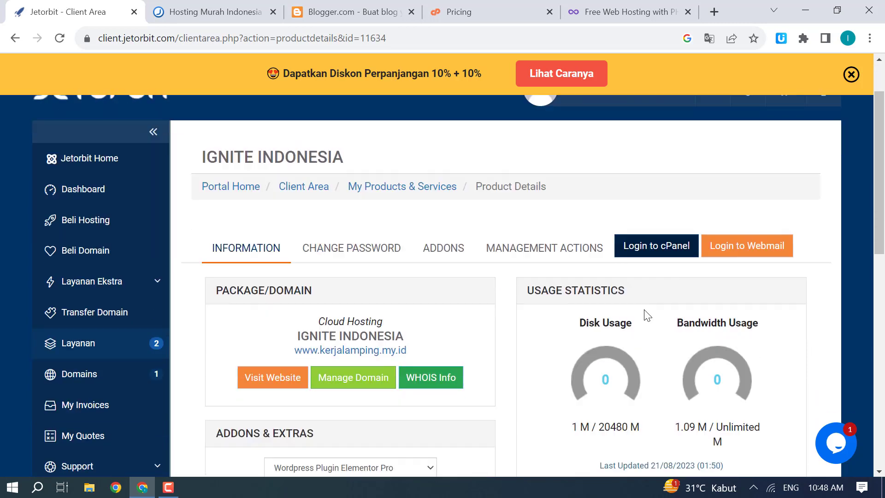
{"action": "left_click", "coordinate": [648, 246]}
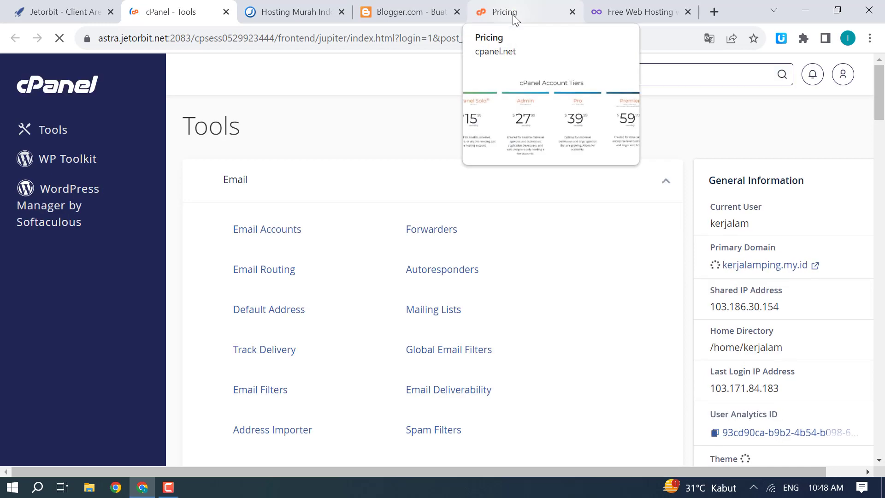
{"action": "left_click", "coordinate": [504, 18]}
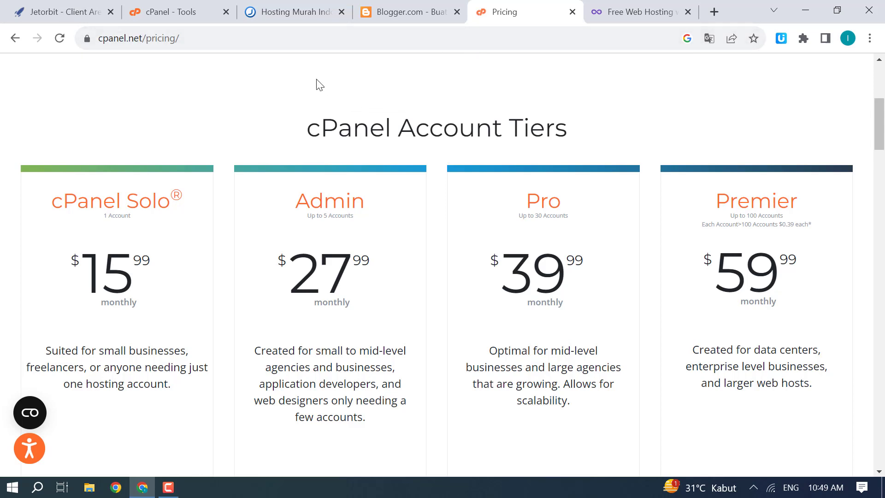
Step: Look through the hosting account's cPanel tools, from Email and Security to Software, Advanced, Preferences and the Softaculous Apps Installer
{"action": "left_click", "coordinate": [176, 18]}
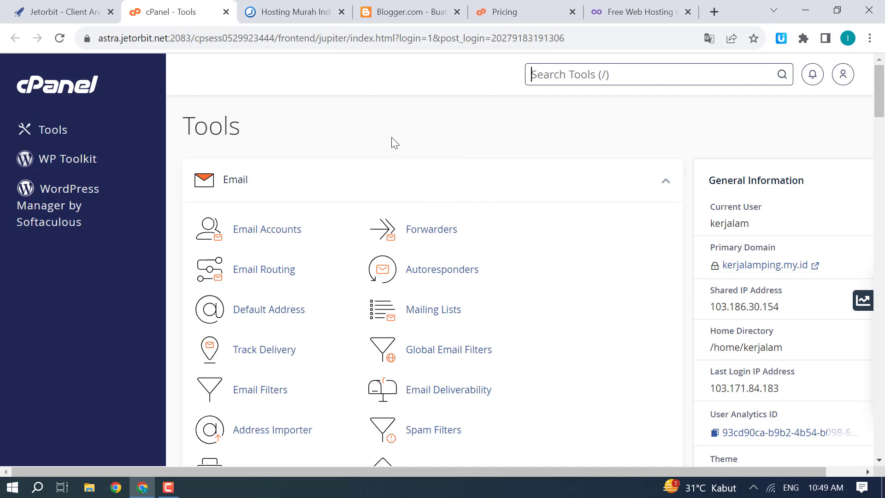
{"action": "scroll", "coordinate": [466, 190], "scroll_direction": "down", "scroll_amount": 3}
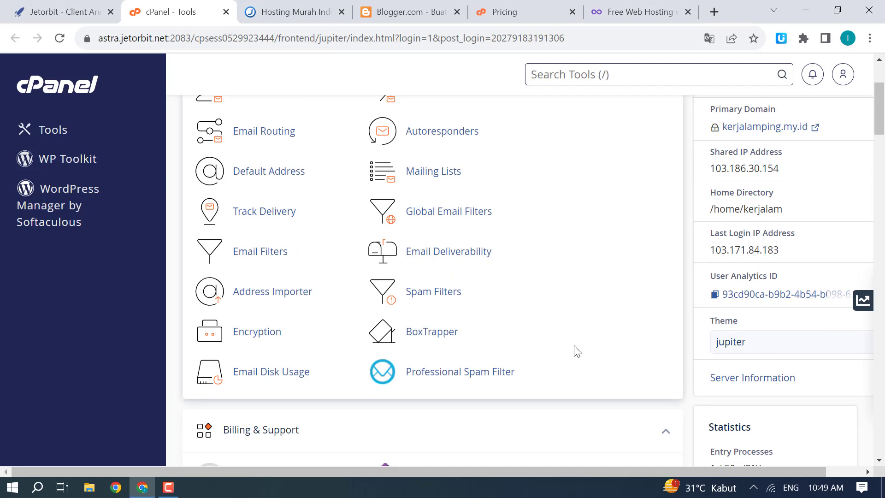
{"action": "scroll", "coordinate": [577, 352], "scroll_direction": "down", "scroll_amount": 20}
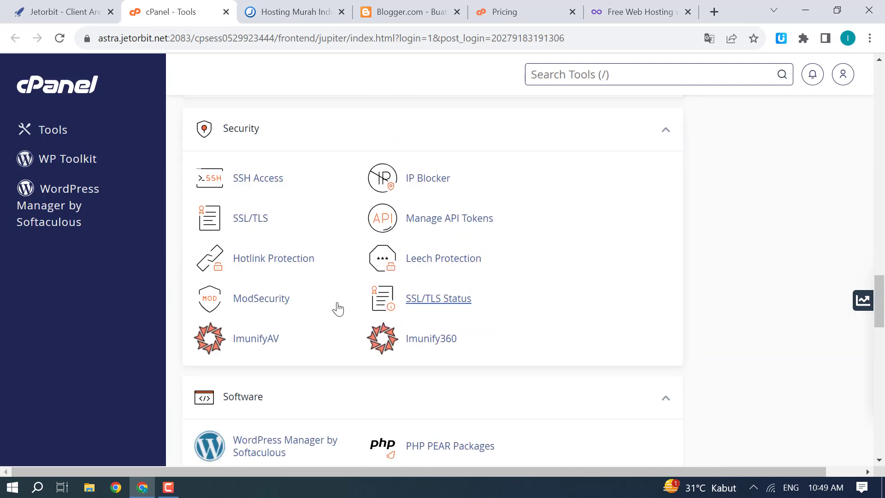
{"action": "scroll", "coordinate": [335, 306], "scroll_direction": "down", "scroll_amount": 10}
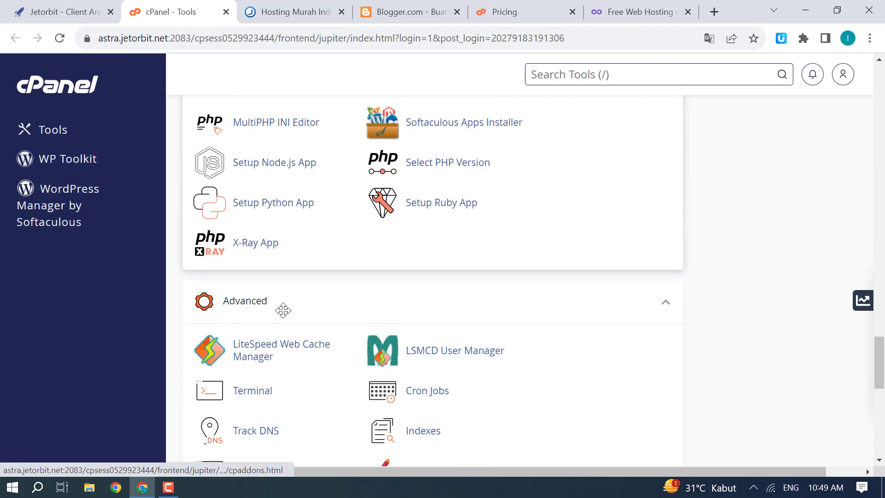
{"action": "scroll", "coordinate": [283, 311], "scroll_direction": "down", "scroll_amount": 9}
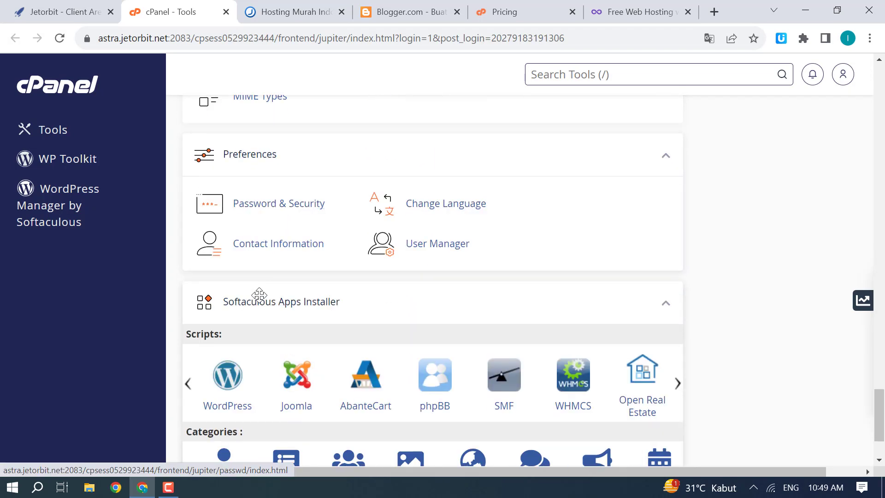
Step: Open WordPress from the Softaculous Apps Installer section of cPanel and start its installation form
{"action": "scroll", "coordinate": [259, 295], "scroll_direction": "down", "scroll_amount": 2}
{"action": "scroll", "coordinate": [253, 278], "scroll_direction": "up", "scroll_amount": 1}
{"action": "scroll", "coordinate": [286, 261], "scroll_direction": "up", "scroll_amount": 4}
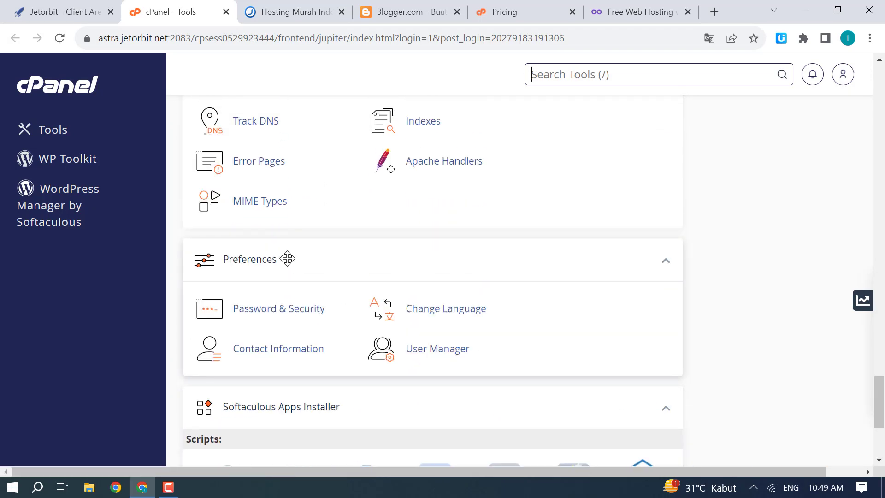
{"action": "scroll", "coordinate": [286, 258], "scroll_direction": "down", "scroll_amount": 5}
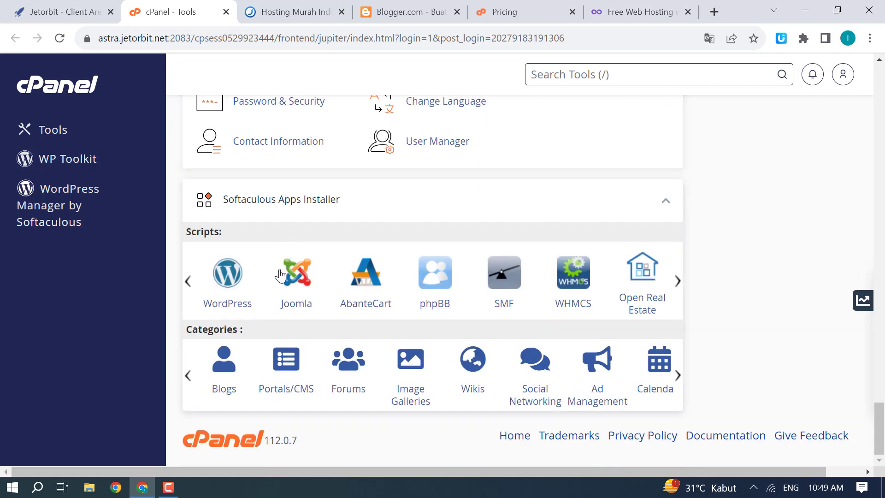
{"action": "left_click", "coordinate": [226, 287]}
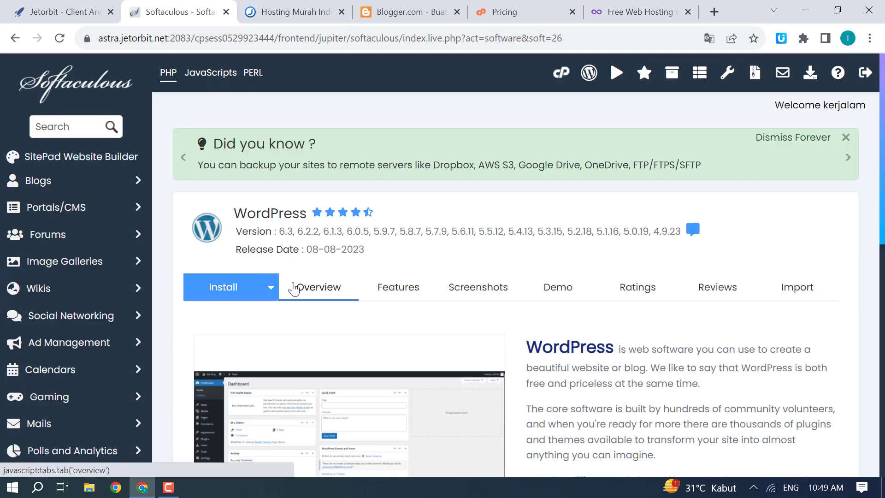
{"action": "scroll", "coordinate": [306, 310], "scroll_direction": "down", "scroll_amount": 3}
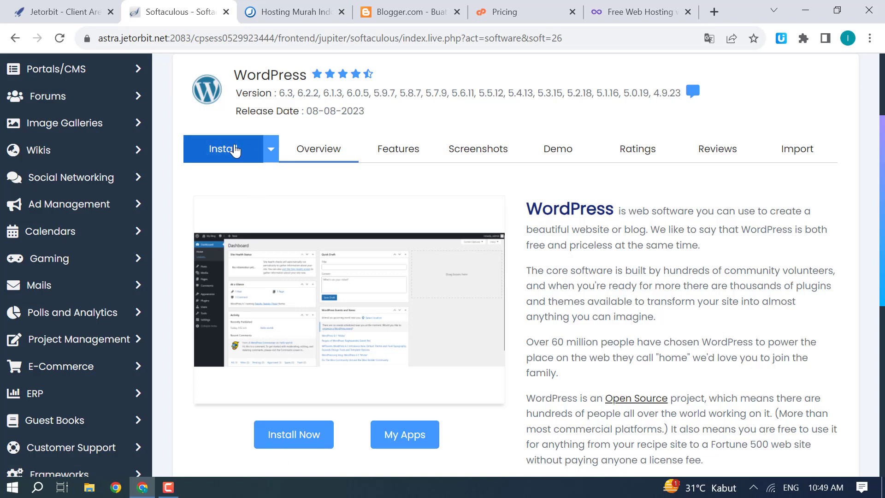
{"action": "left_click", "coordinate": [294, 436]}
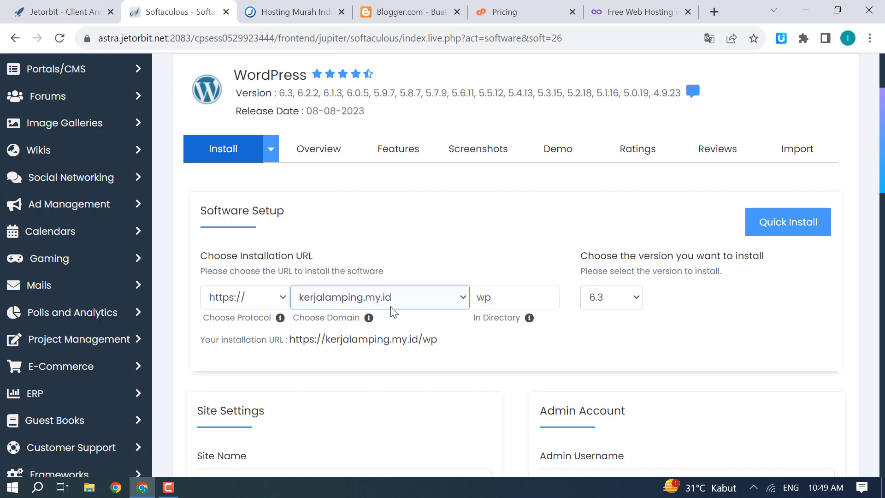
Step: Select kerjalamping.my.id as the domain of the WordPress installation URL
{"action": "left_click", "coordinate": [364, 302]}
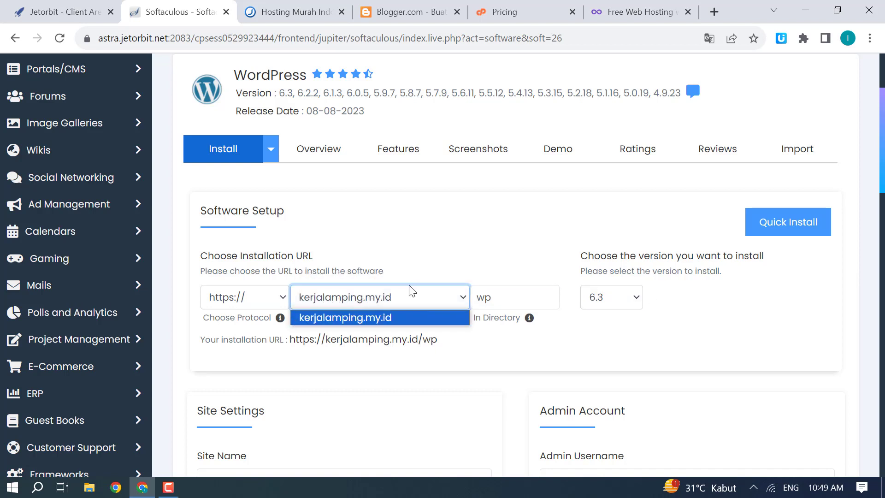
{"action": "left_click", "coordinate": [367, 311]}
{"action": "left_click", "coordinate": [363, 299]}
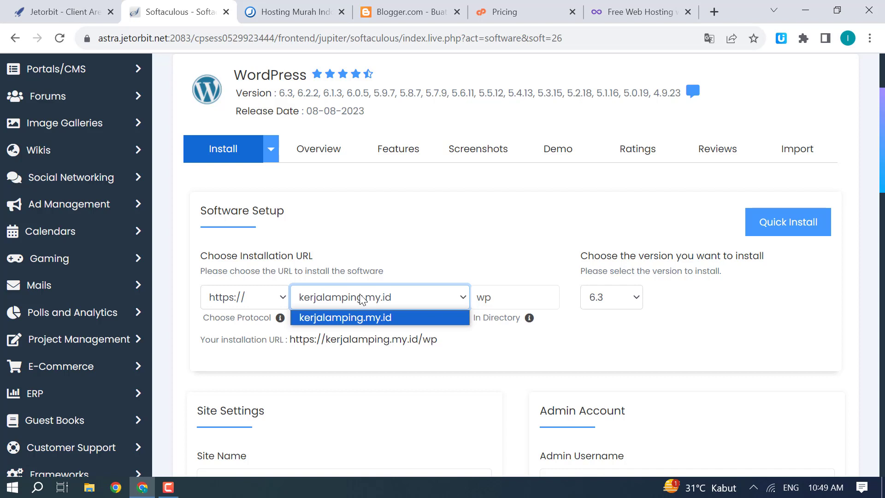
{"action": "left_click", "coordinate": [391, 300]}
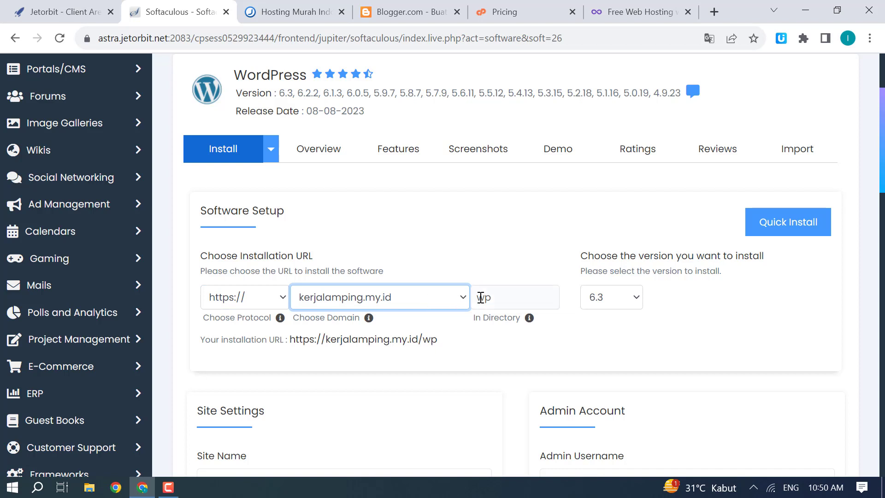
Step: Clear the wp subfolder from the installation directory so WordPress installs at the domain root
{"action": "left_click", "coordinate": [488, 297]}
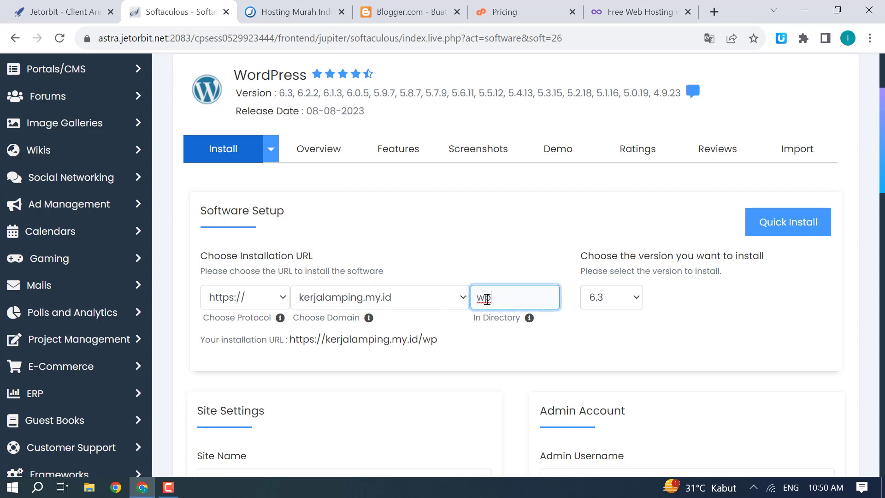
{"action": "double_click", "coordinate": [487, 300]}
{"action": "left_click", "coordinate": [486, 300]}
{"action": "double_click", "coordinate": [526, 299]}
{"action": "key", "text": "BackSpace"}
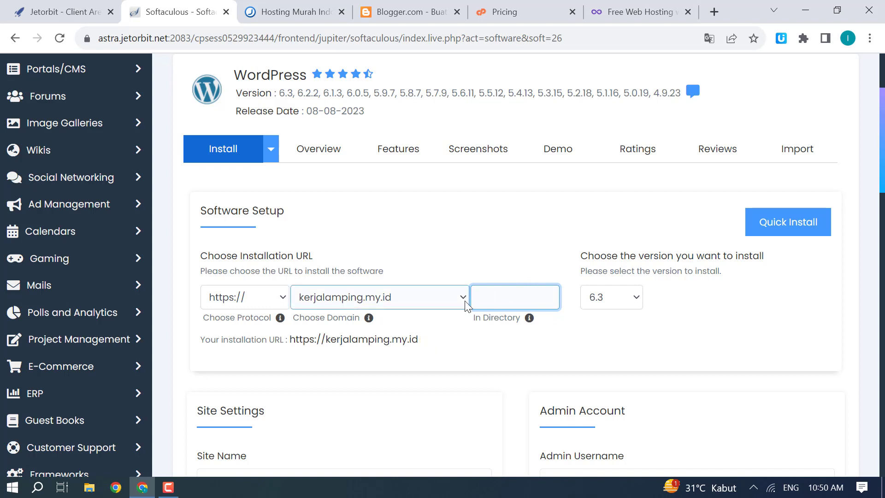
{"action": "left_click", "coordinate": [442, 278]}
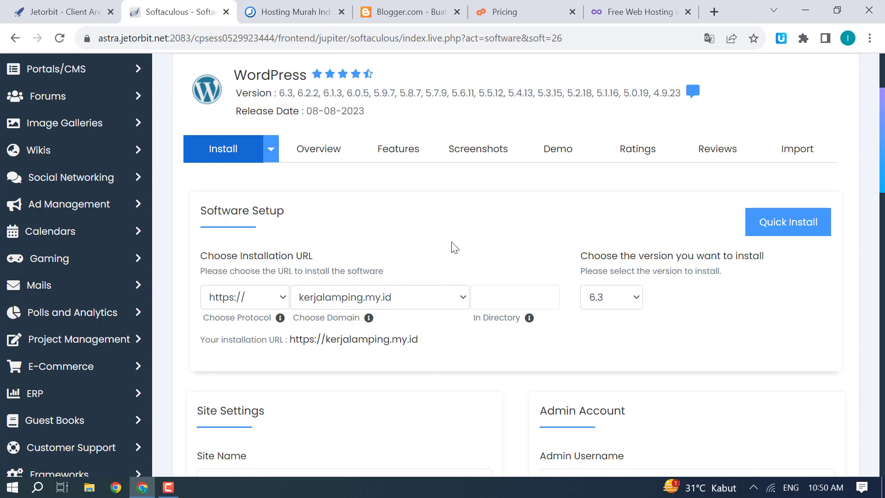
Step: Check the list of installable WordPress versions and keep version 6.3 with the directory left empty
{"action": "left_click", "coordinate": [509, 299]}
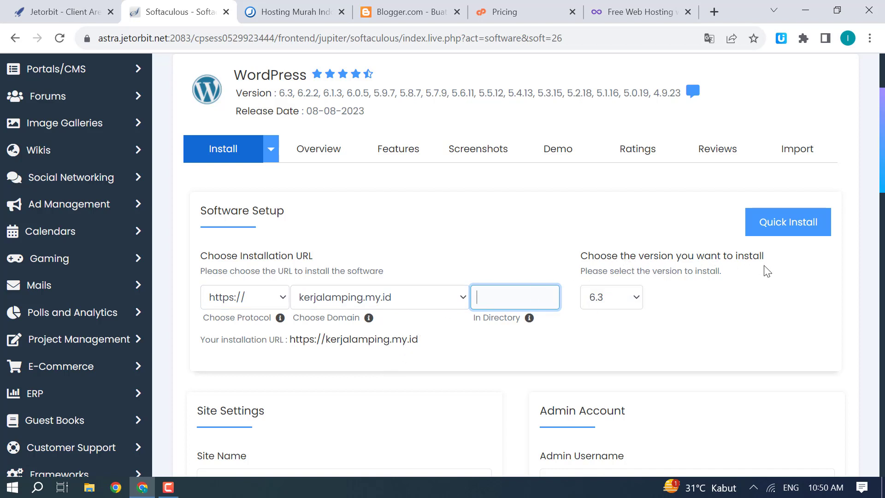
{"action": "left_click", "coordinate": [613, 302]}
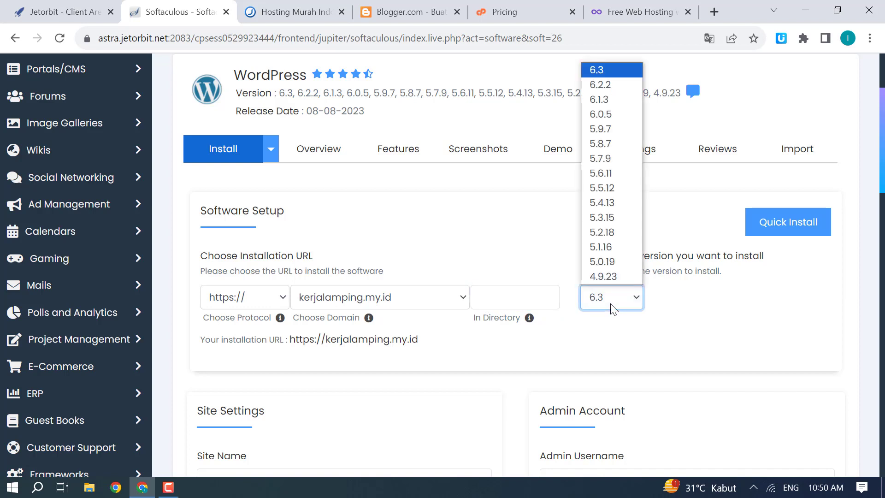
{"action": "left_click", "coordinate": [498, 235]}
{"action": "left_click", "coordinate": [485, 300]}
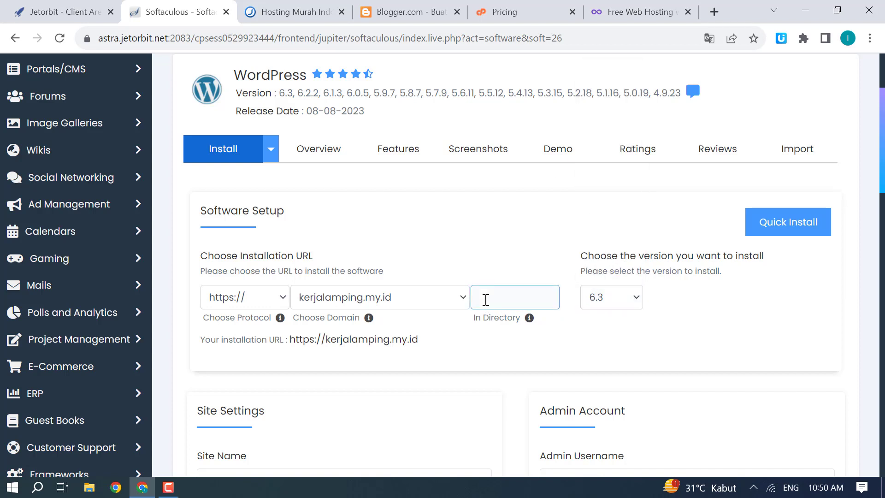
Step: Set the site name to "Kerja Lamping" and the site description to "Penawaran Sederhana"
{"action": "scroll", "coordinate": [486, 299], "scroll_direction": "down", "scroll_amount": 5}
{"action": "left_click", "coordinate": [338, 270]}
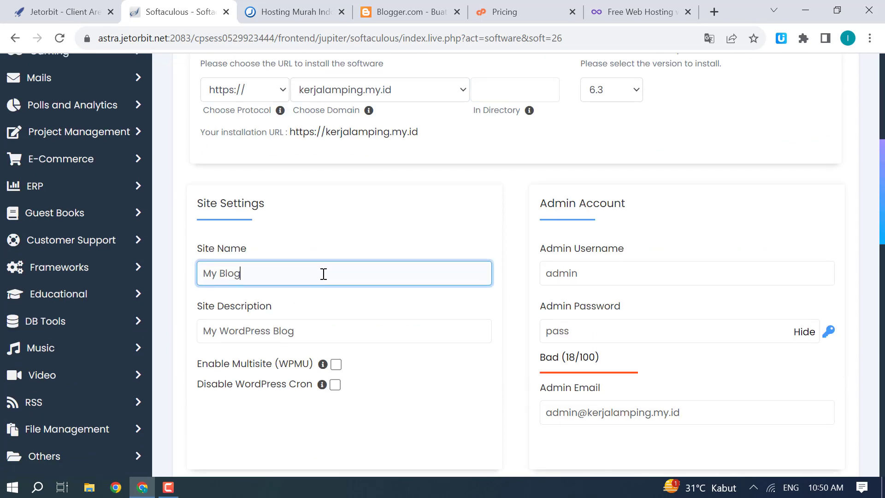
{"action": "key", "text": "ctrl+a"}
{"action": "type", "text": "Kerja Lamping"}
{"action": "left_click", "coordinate": [330, 340]}
{"action": "left_click_drag", "start_coordinate": [329, 340], "coordinate": [167, 327]}
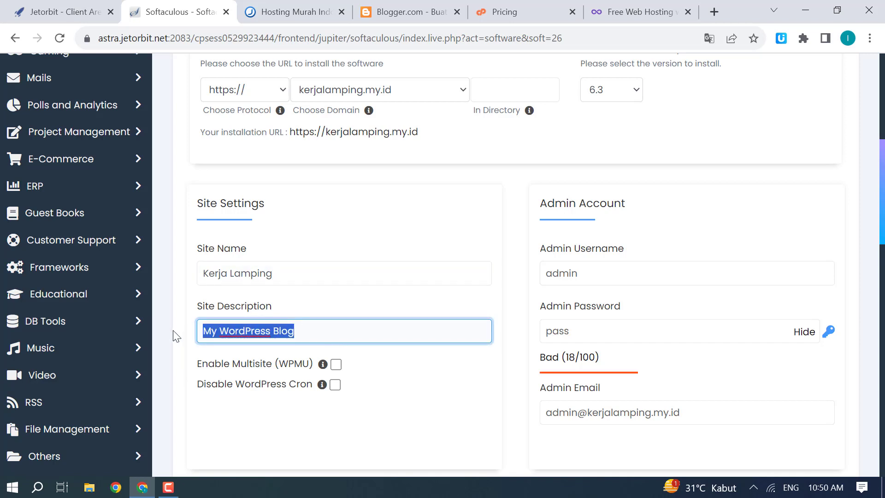
{"action": "type", "text": "Penaw"}
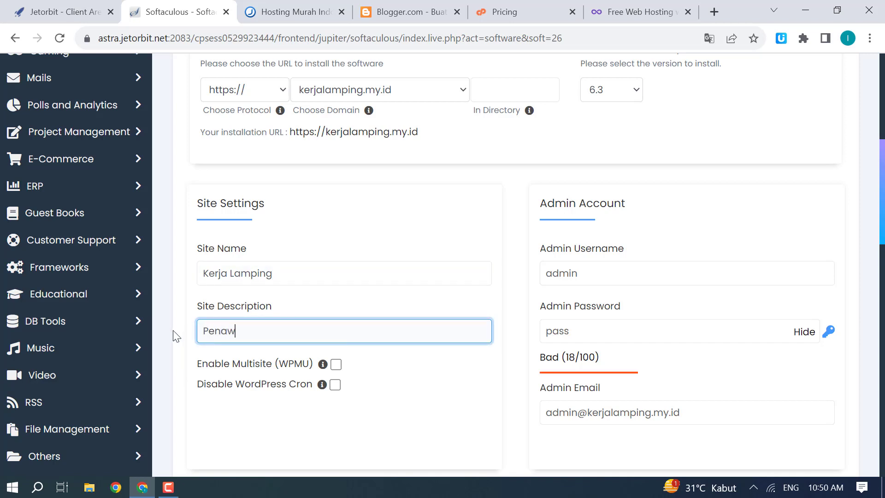
{"action": "type", "text": "aran Sederhana"}
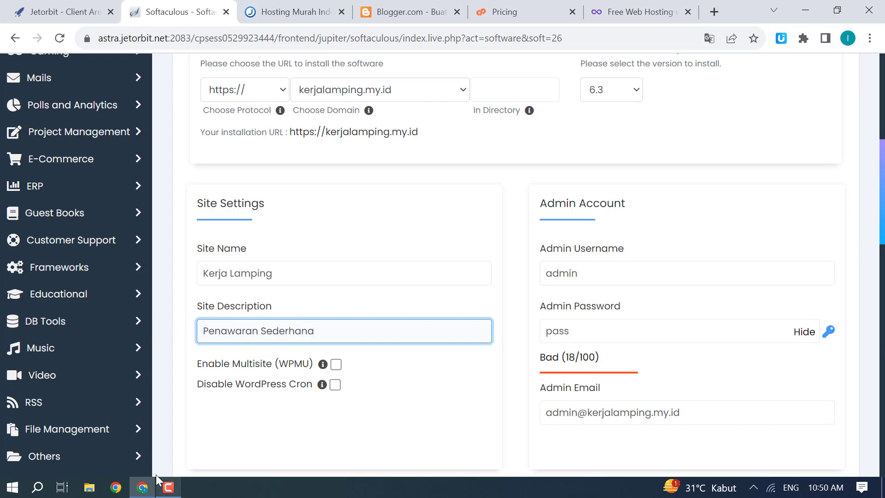
Step: Mask the Admin Password field and replace the default admin password with a strong one
{"action": "left_click", "coordinate": [584, 275]}
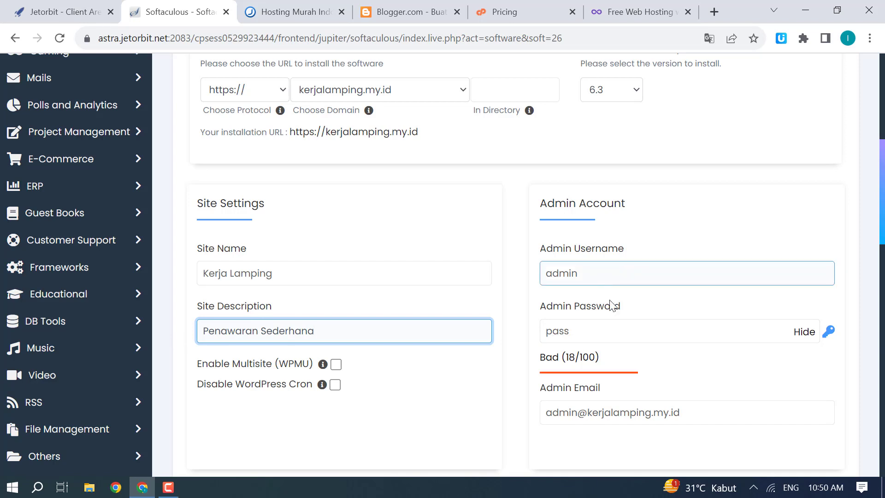
{"action": "left_click", "coordinate": [617, 331]}
{"action": "key", "text": "ctrl+a"}
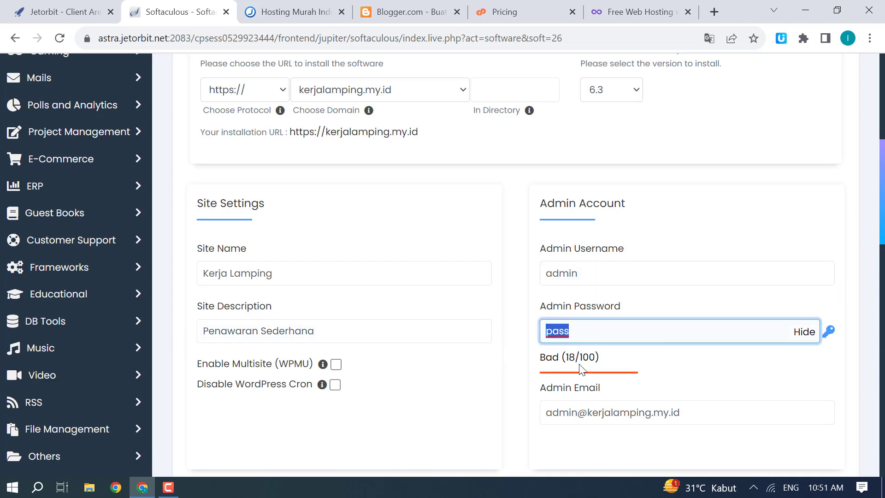
{"action": "type", "text": "h"}
{"action": "key", "text": "BackSpace"}
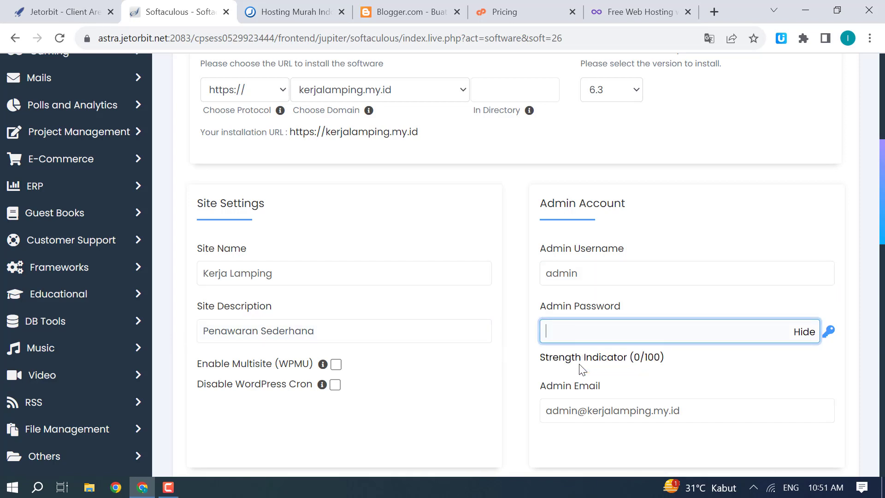
{"action": "left_click", "coordinate": [797, 334]}
{"action": "left_click", "coordinate": [592, 334]}
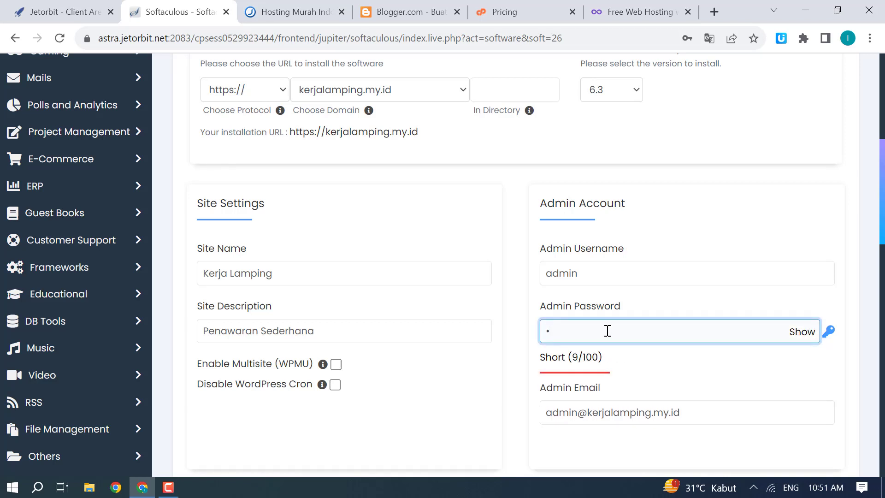
{"action": "type", "text": "••••••••"}
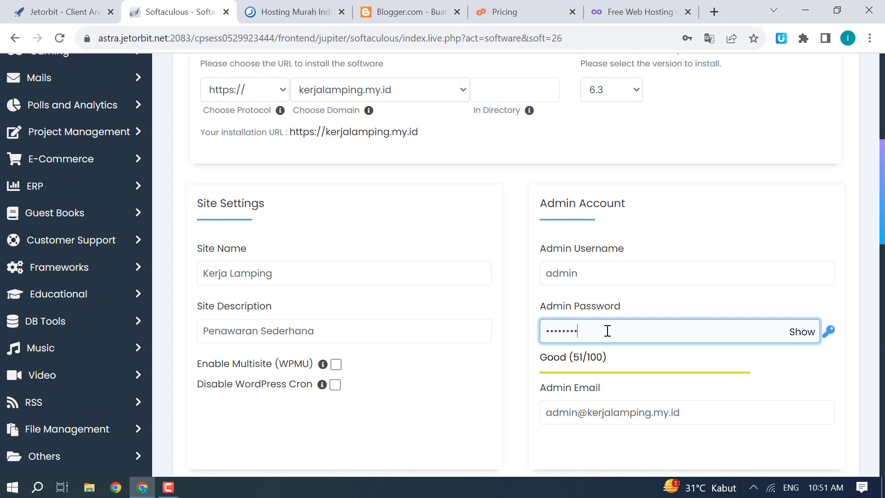
{"action": "type", "text": "••••"}
{"action": "type", "text": "1"}
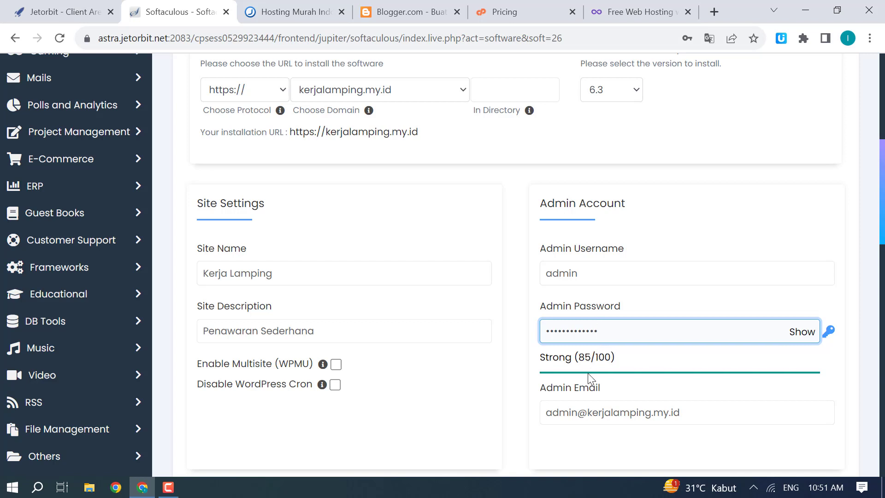
Step: Look over the plugin and theme options, and set the WordPress site language to Indonesian
{"action": "scroll", "coordinate": [636, 364], "scroll_direction": "down", "scroll_amount": 3}
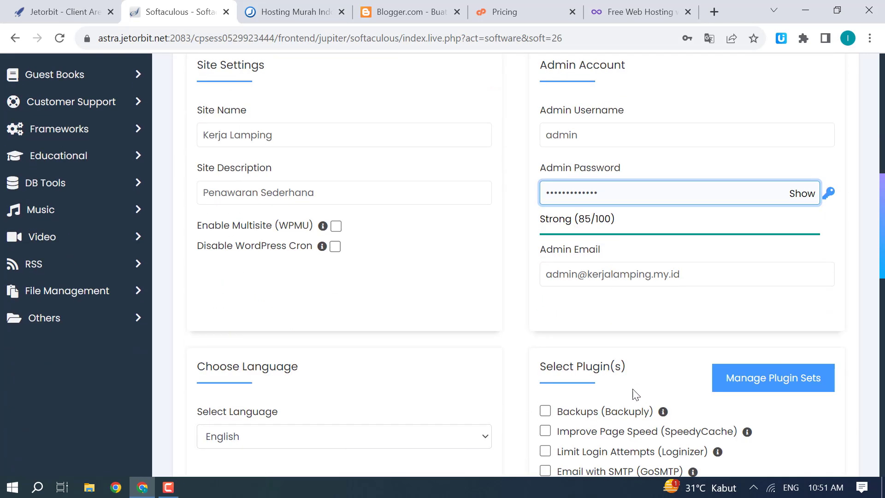
{"action": "scroll", "coordinate": [527, 402], "scroll_direction": "down", "scroll_amount": 5}
{"action": "scroll", "coordinate": [505, 376], "scroll_direction": "down", "scroll_amount": 2}
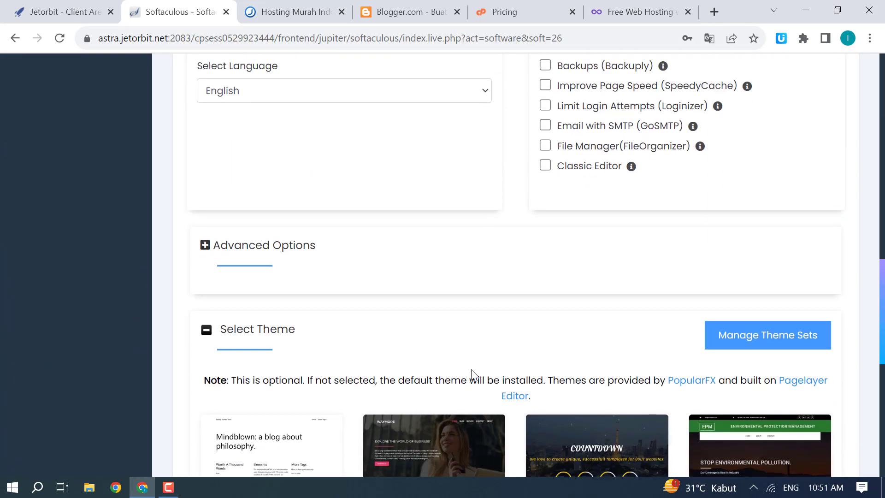
{"action": "scroll", "coordinate": [475, 350], "scroll_direction": "up", "scroll_amount": 1}
{"action": "scroll", "coordinate": [389, 253], "scroll_direction": "up", "scroll_amount": 9}
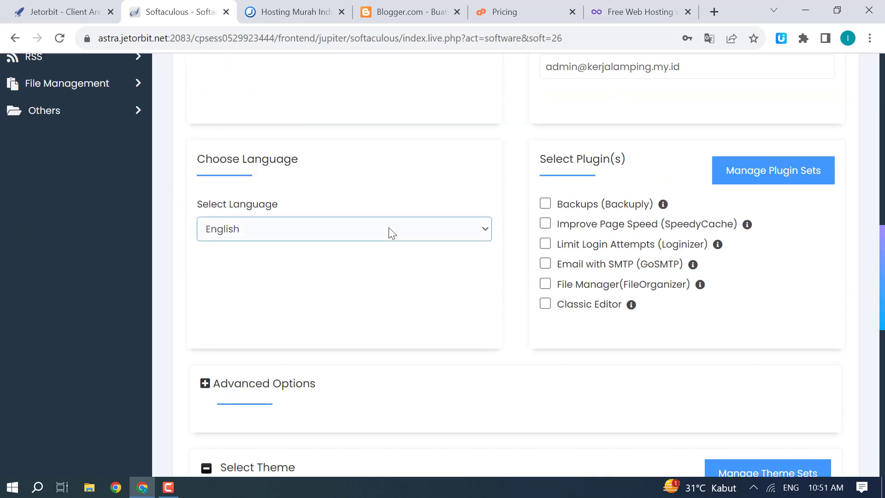
{"action": "scroll", "coordinate": [382, 244], "scroll_direction": "down", "scroll_amount": 4}
{"action": "left_click", "coordinate": [322, 375]}
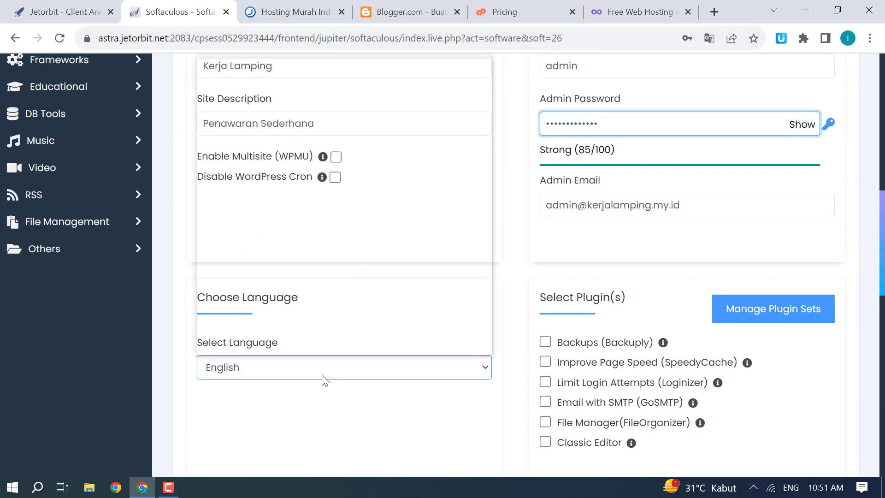
{"action": "scroll", "coordinate": [284, 231], "scroll_direction": "down", "scroll_amount": 3}
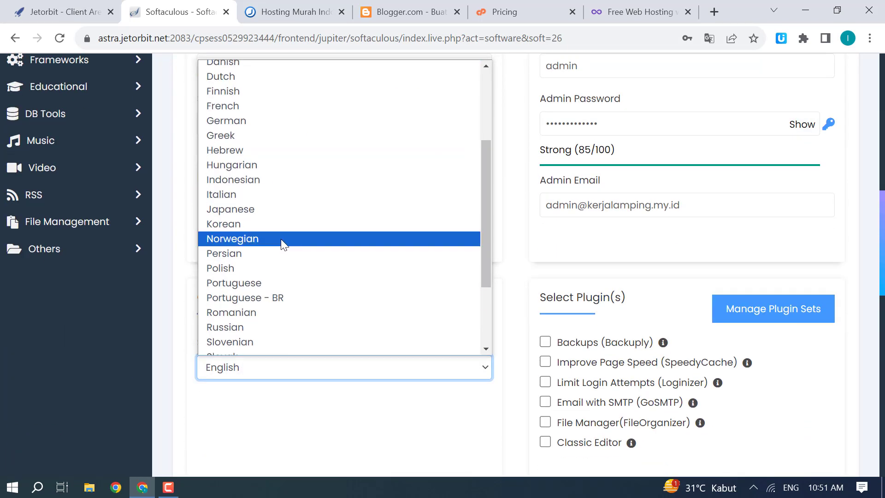
{"action": "left_click", "coordinate": [264, 179]}
Step: Review the site settings, admin account and themes, and start the WordPress installation without choosing a theme
{"action": "scroll", "coordinate": [369, 267], "scroll_direction": "down", "scroll_amount": 1}
{"action": "scroll", "coordinate": [378, 269], "scroll_direction": "up", "scroll_amount": 4}
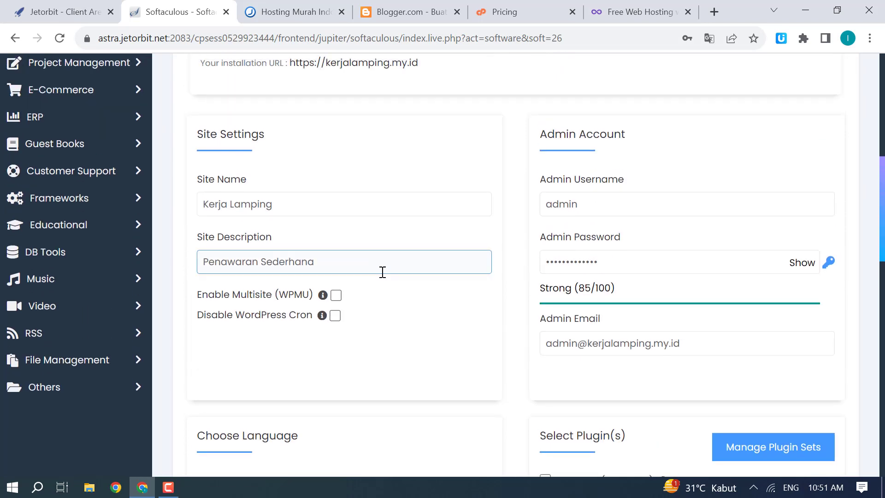
{"action": "left_click", "coordinate": [589, 257]}
{"action": "scroll", "coordinate": [587, 253], "scroll_direction": "down", "scroll_amount": 12}
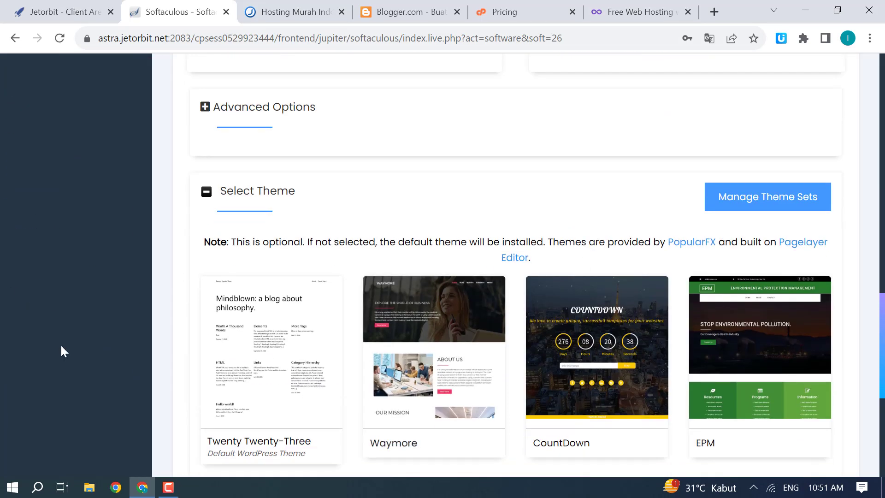
{"action": "scroll", "coordinate": [375, 250], "scroll_direction": "down", "scroll_amount": 6}
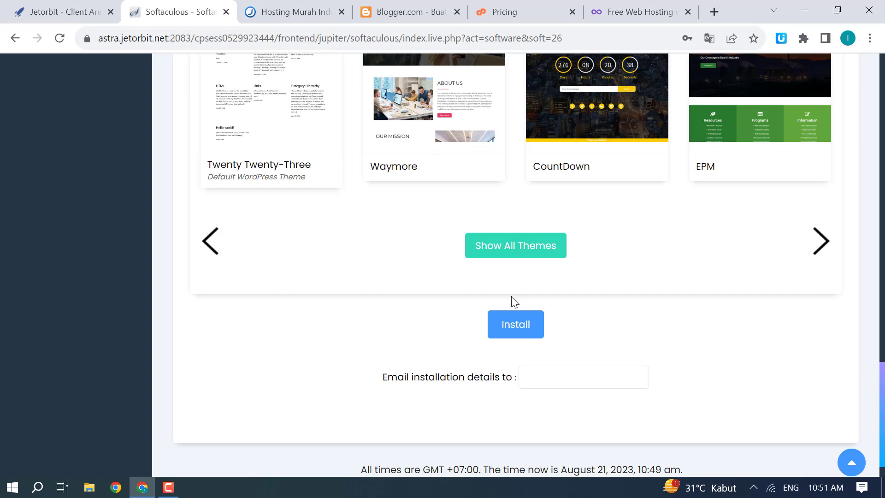
{"action": "scroll", "coordinate": [682, 191], "scroll_direction": "up", "scroll_amount": 4}
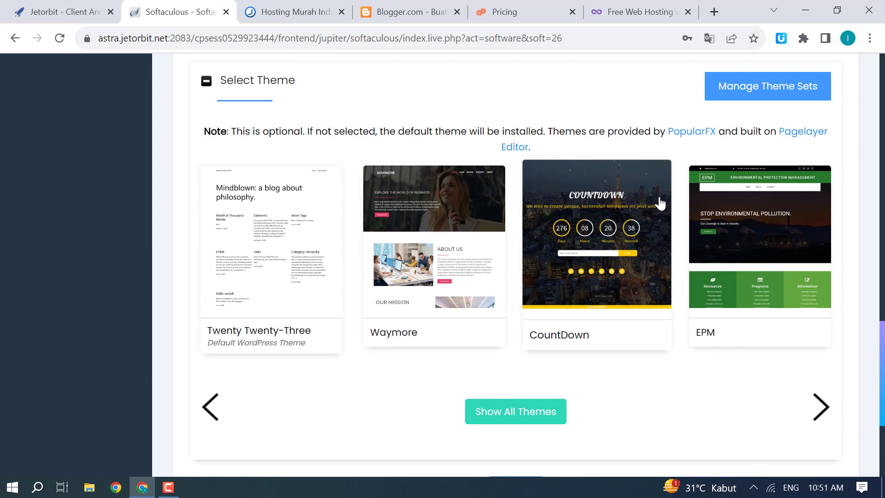
{"action": "scroll", "coordinate": [657, 208], "scroll_direction": "down", "scroll_amount": 4}
{"action": "left_click", "coordinate": [524, 288]}
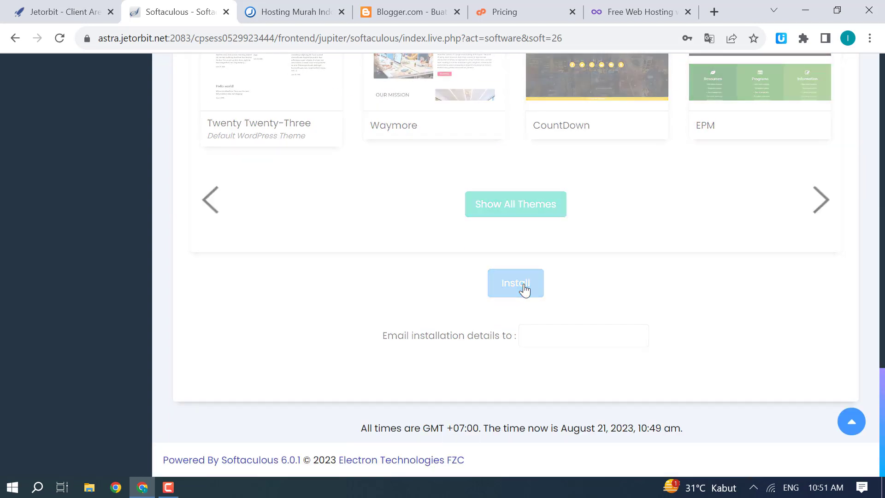
{"action": "scroll", "coordinate": [431, 269], "scroll_direction": "up", "scroll_amount": 9}
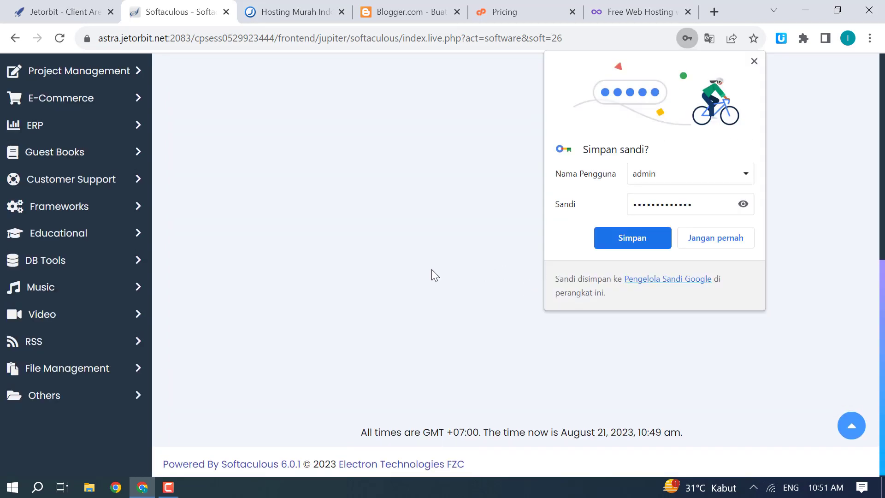
Step: Dismiss the browser's save-password prompt and open the new site's WordPress dashboard from the installer's administrative URL
{"action": "left_click", "coordinate": [753, 61]}
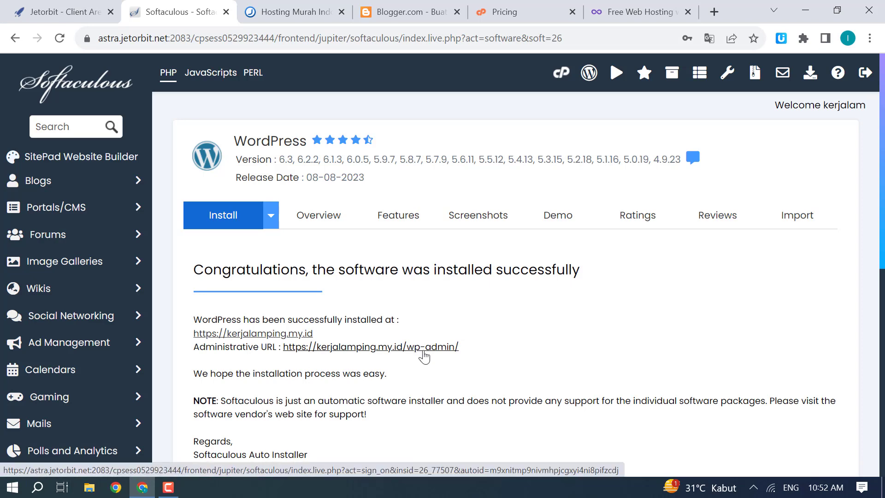
{"action": "left_click", "coordinate": [636, 12]}
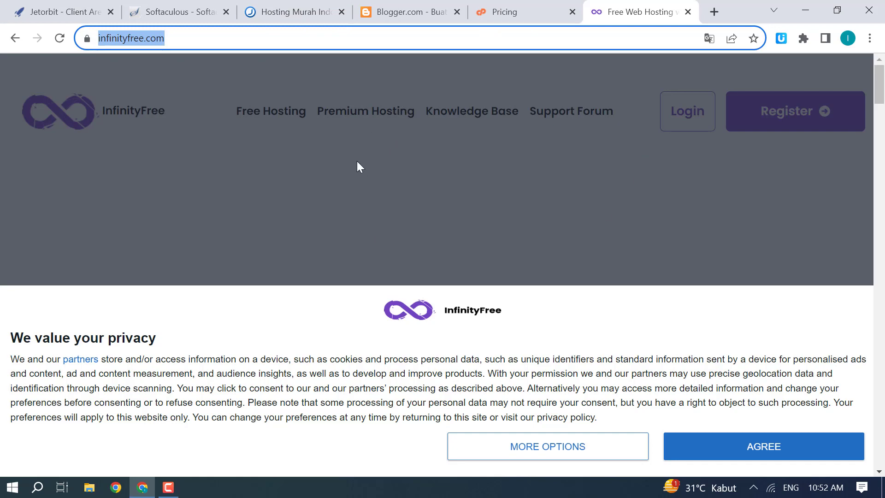
{"action": "left_click", "coordinate": [65, 10]}
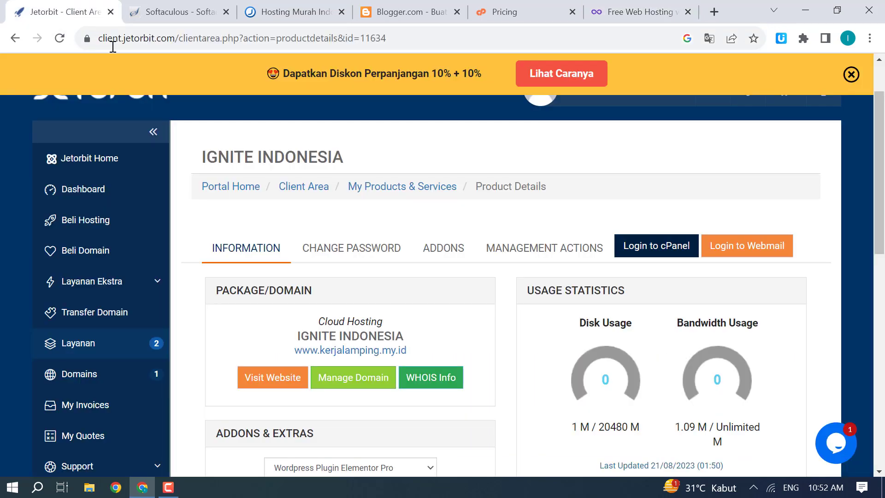
{"action": "left_click", "coordinate": [179, 12]}
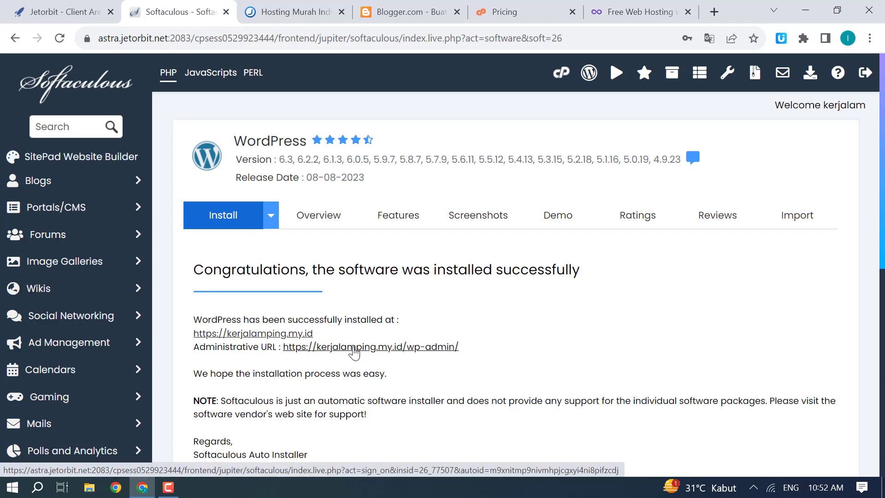
{"action": "left_click", "coordinate": [353, 348]}
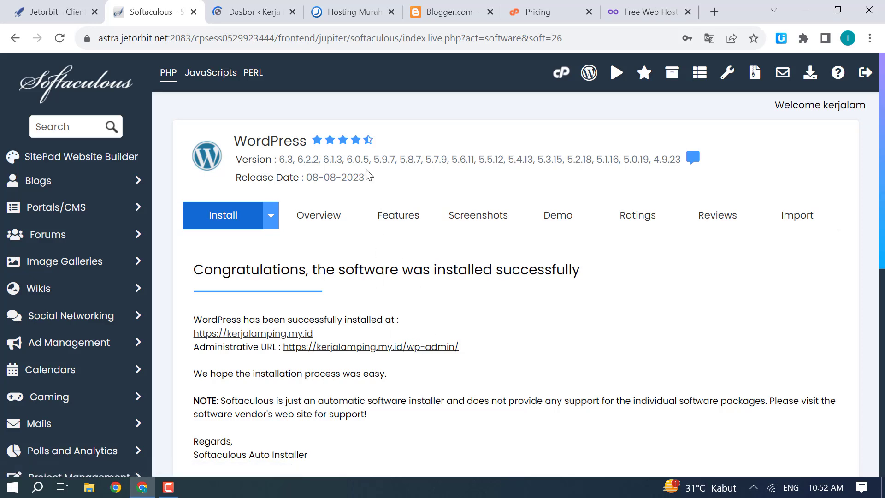
{"action": "left_click", "coordinate": [244, 18]}
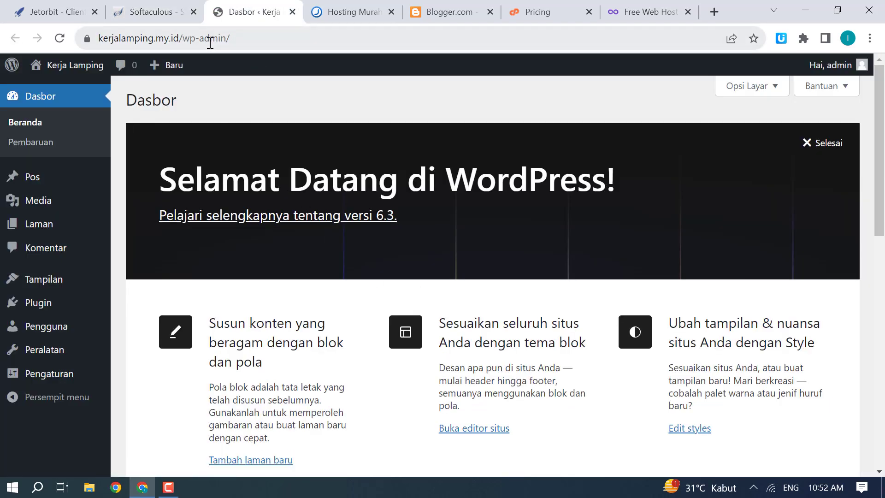
Step: Check the dashboard's wp-admin address and dismiss the WordPress welcome panel
{"action": "left_click", "coordinate": [232, 40]}
{"action": "left_click", "coordinate": [253, 43]}
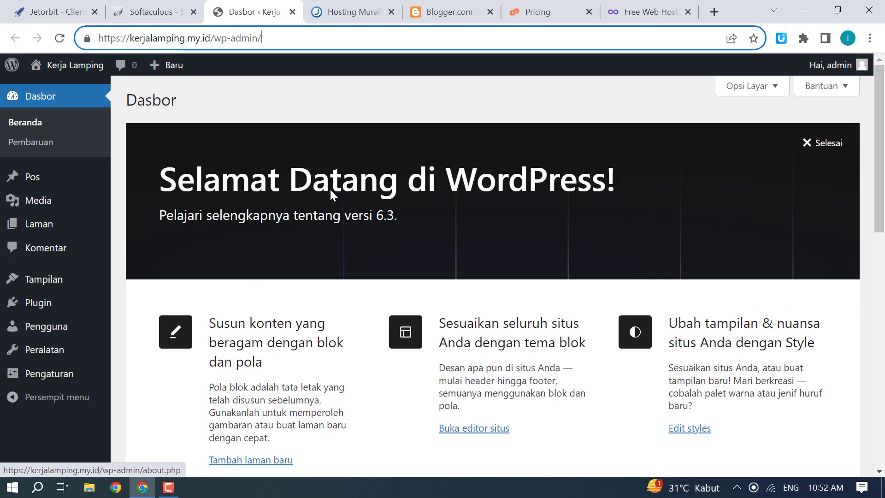
{"action": "left_click", "coordinate": [822, 142]}
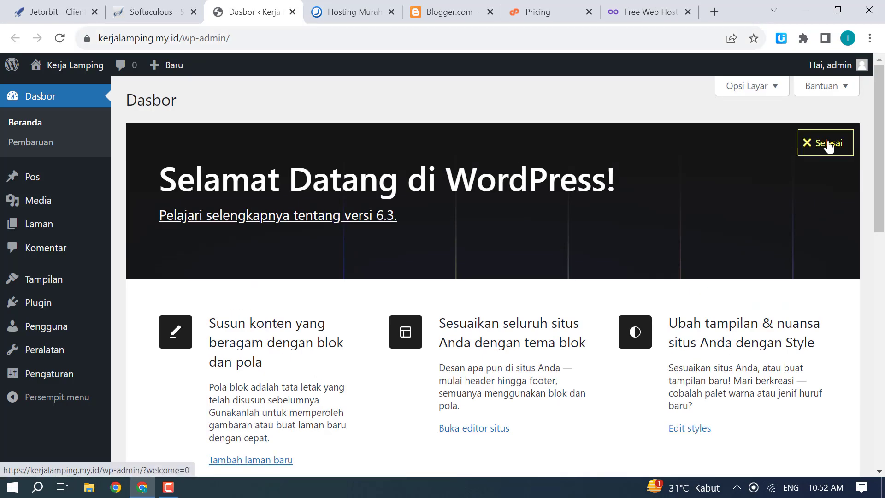
Step: Visit the Kerja Lamping site, look over its default front page, and return to the WordPress dashboard
{"action": "mouse_move", "coordinate": [88, 72]}
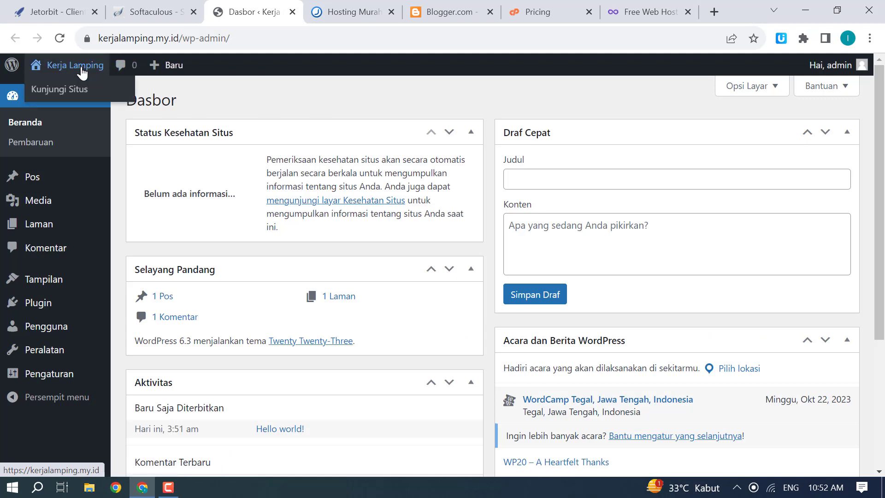
{"action": "left_click", "coordinate": [65, 93]}
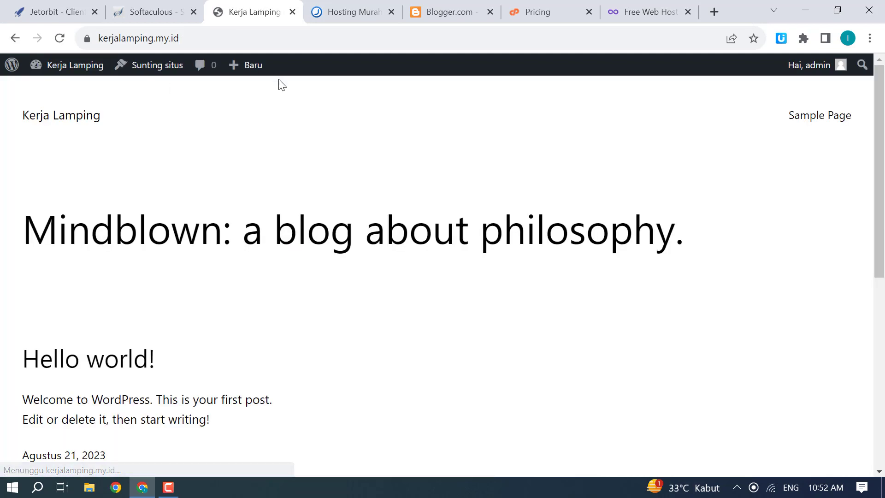
{"action": "scroll", "coordinate": [252, 235], "scroll_direction": "down", "scroll_amount": 4}
{"action": "scroll", "coordinate": [252, 235], "scroll_direction": "down", "scroll_amount": 3}
{"action": "scroll", "coordinate": [254, 234], "scroll_direction": "up", "scroll_amount": 7}
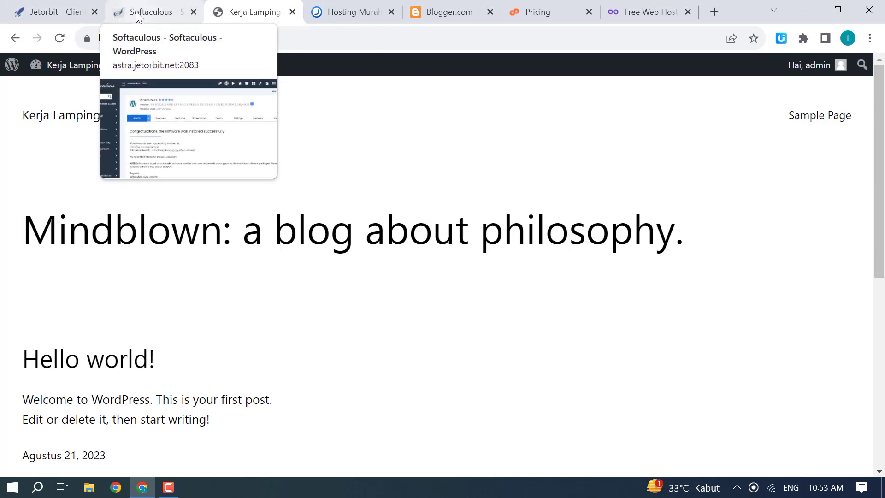
{"action": "left_click", "coordinate": [154, 12]}
{"action": "left_click", "coordinate": [266, 14]}
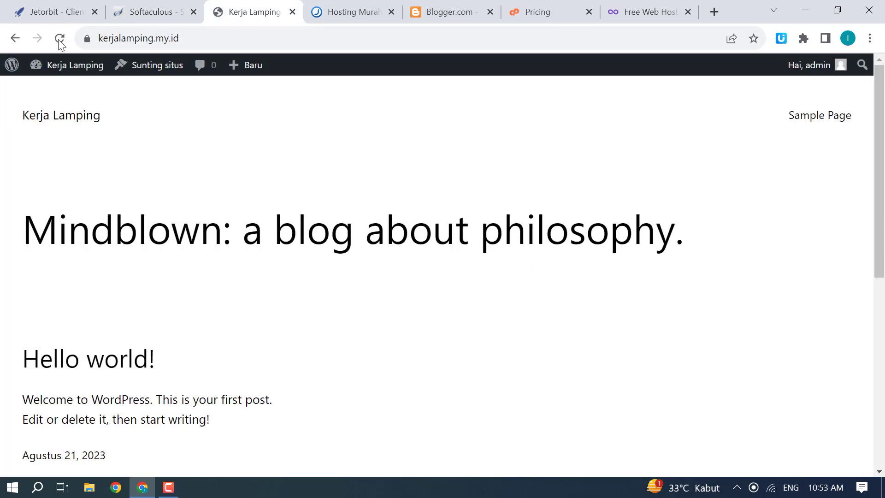
{"action": "left_click", "coordinate": [15, 38]}
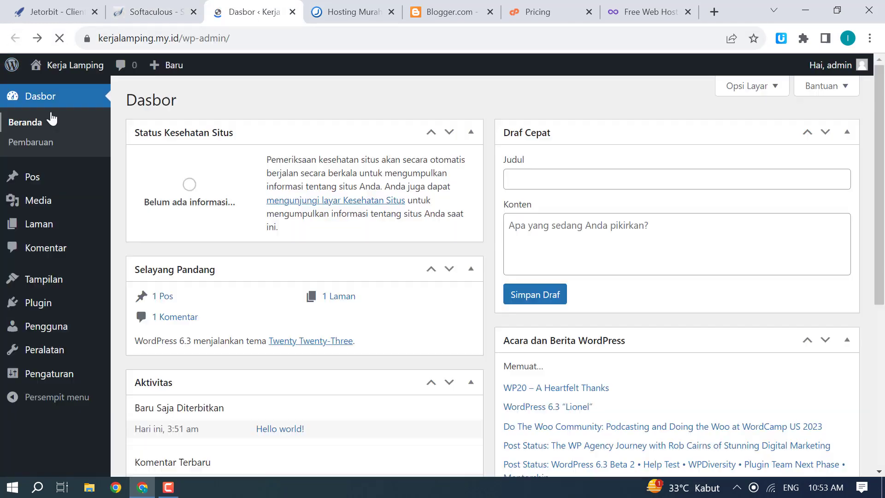
Step: Install the Astra theme from the popular themes in the WordPress theme directory and activate it
{"action": "mouse_move", "coordinate": [81, 259]}
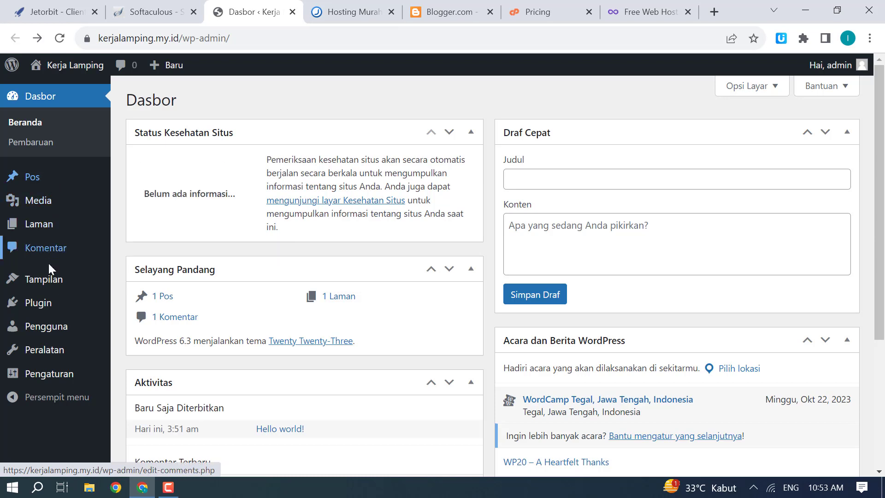
{"action": "mouse_move", "coordinate": [37, 279]}
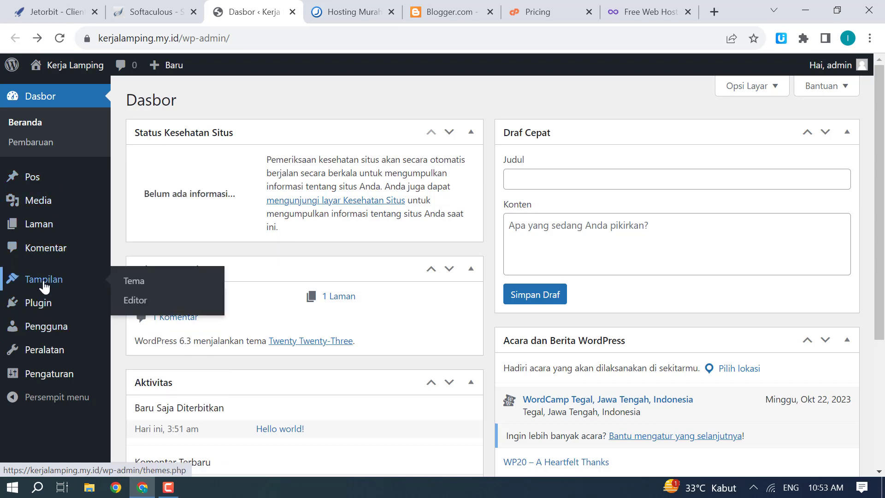
{"action": "left_click", "coordinate": [145, 286]}
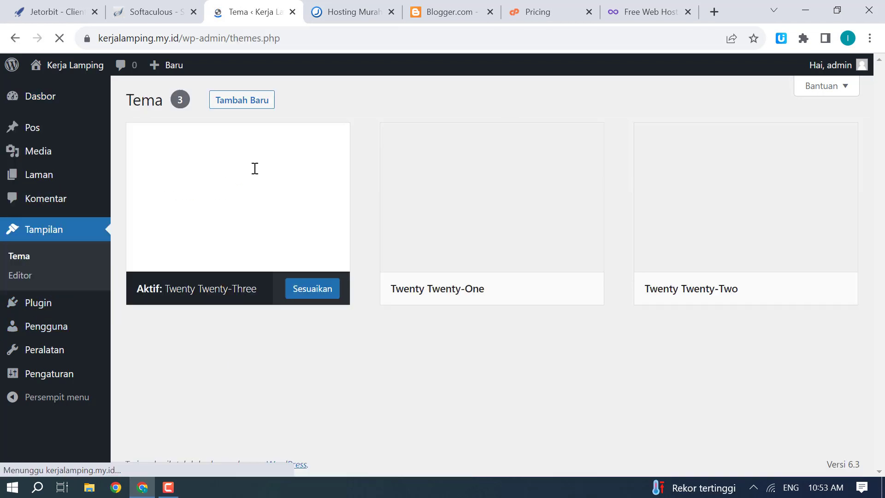
{"action": "left_click", "coordinate": [386, 100]}
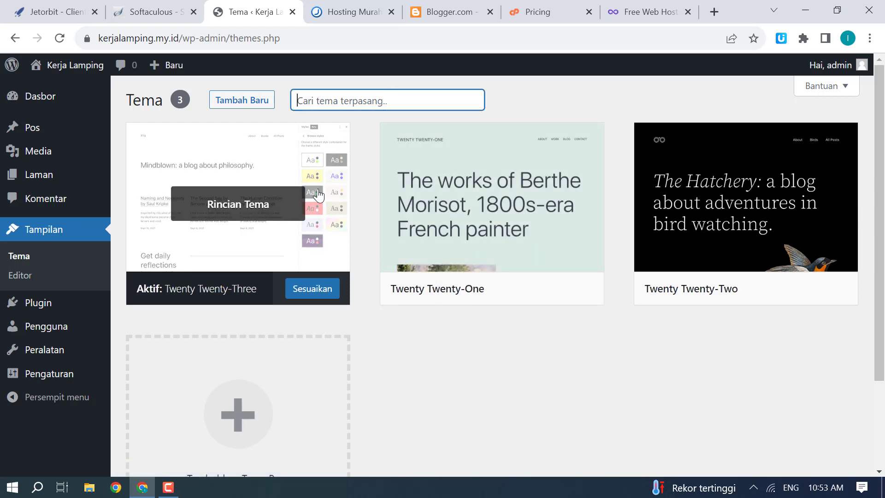
{"action": "left_click", "coordinate": [267, 110]}
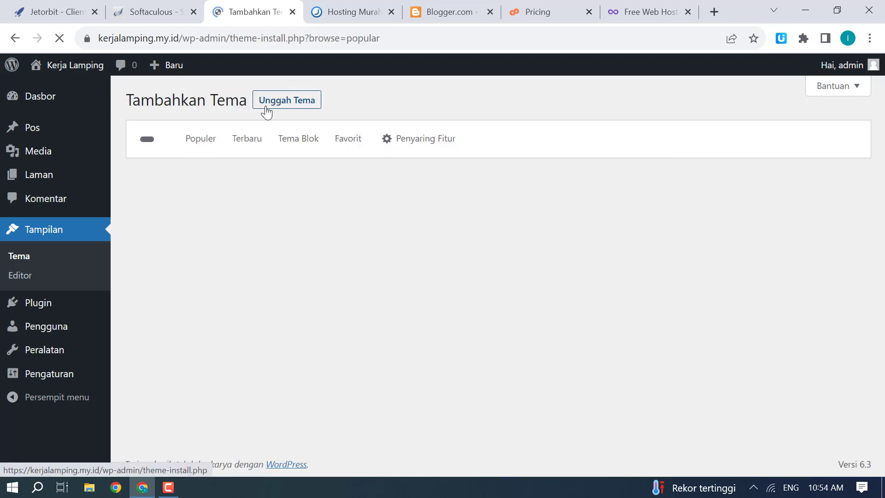
{"action": "left_click", "coordinate": [797, 138]}
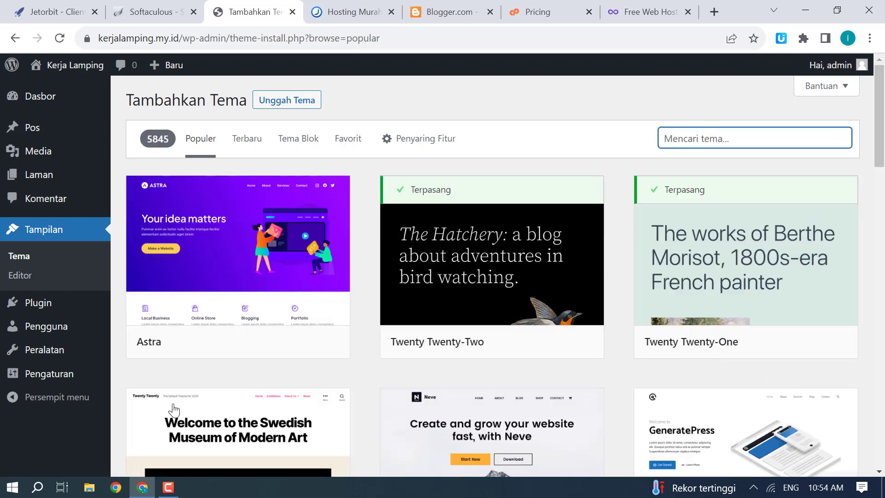
{"action": "mouse_move", "coordinate": [279, 254]}
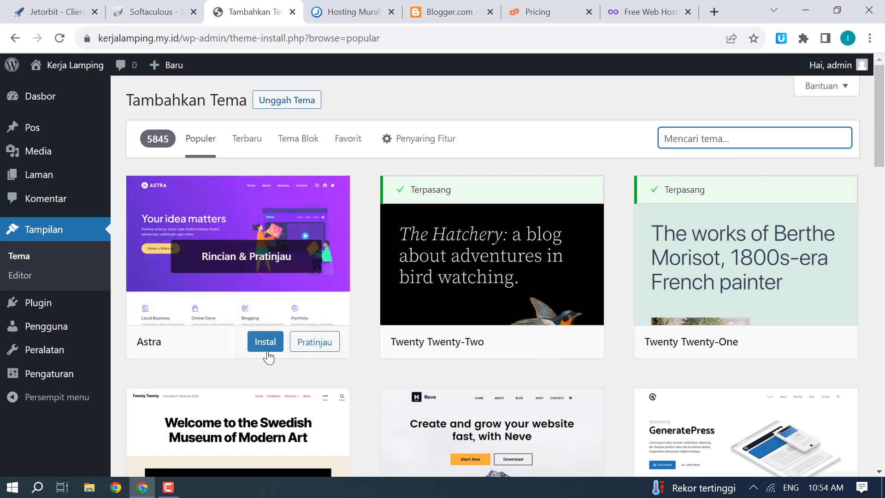
{"action": "left_click", "coordinate": [265, 346]}
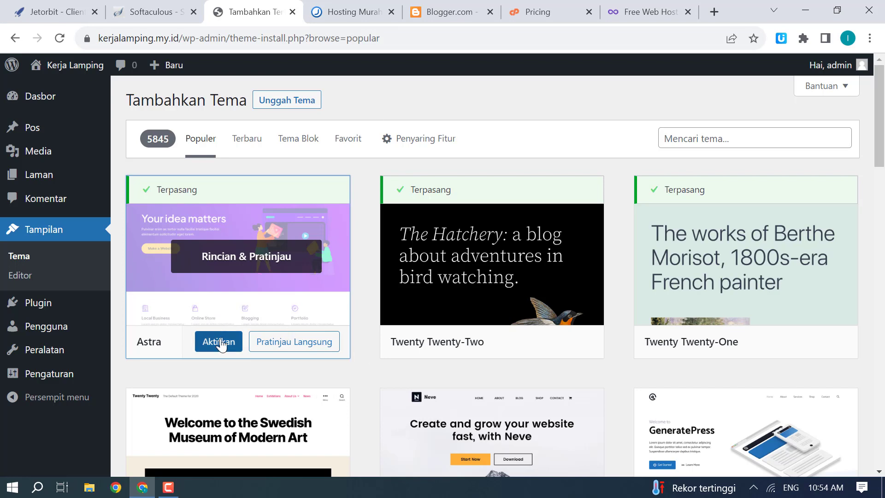
{"action": "left_click", "coordinate": [219, 341]}
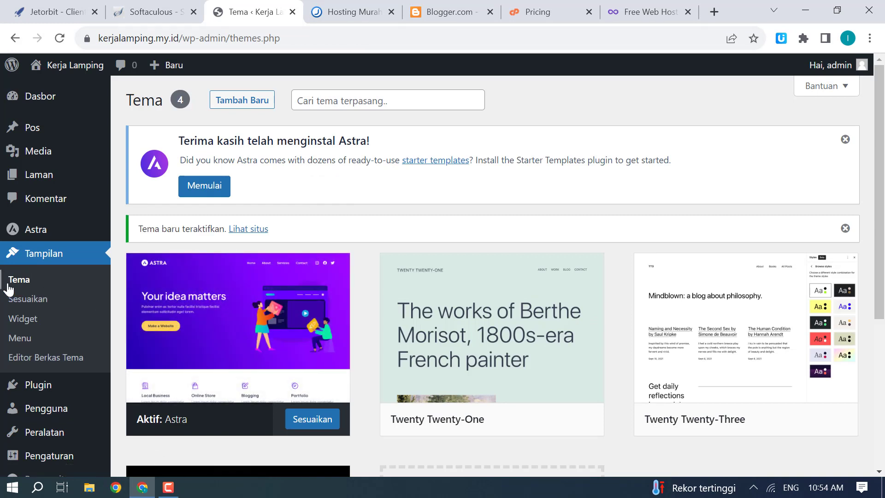
Step: Review the installed plugins, search the plugin directory for "elementor", and install Elementor Website Builder
{"action": "left_click", "coordinate": [43, 391]}
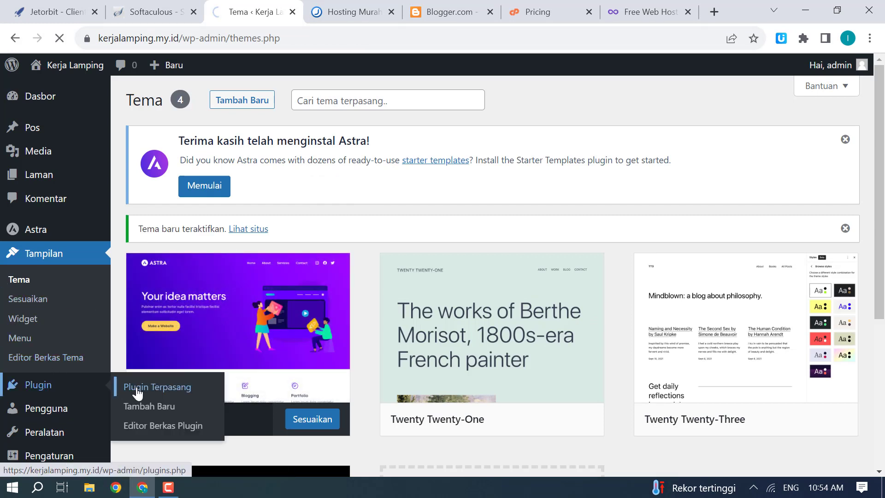
{"action": "scroll", "coordinate": [272, 198], "scroll_direction": "down", "scroll_amount": 3}
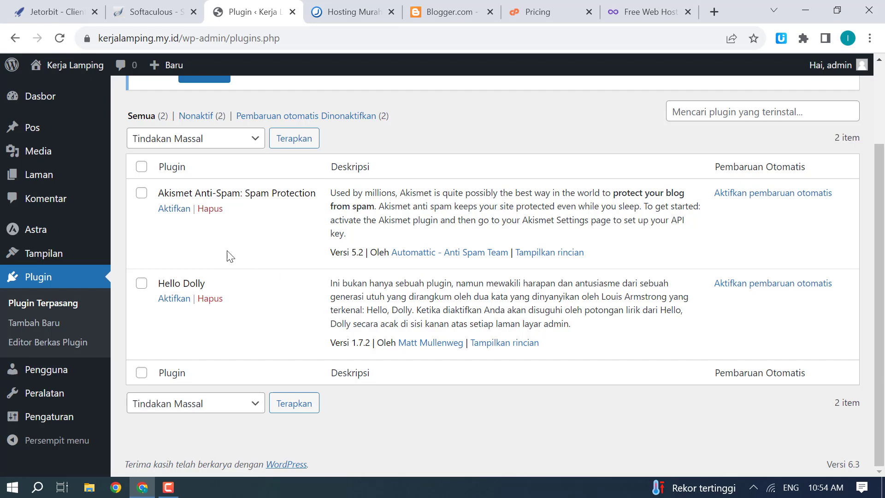
{"action": "scroll", "coordinate": [141, 192], "scroll_direction": "up", "scroll_amount": 3}
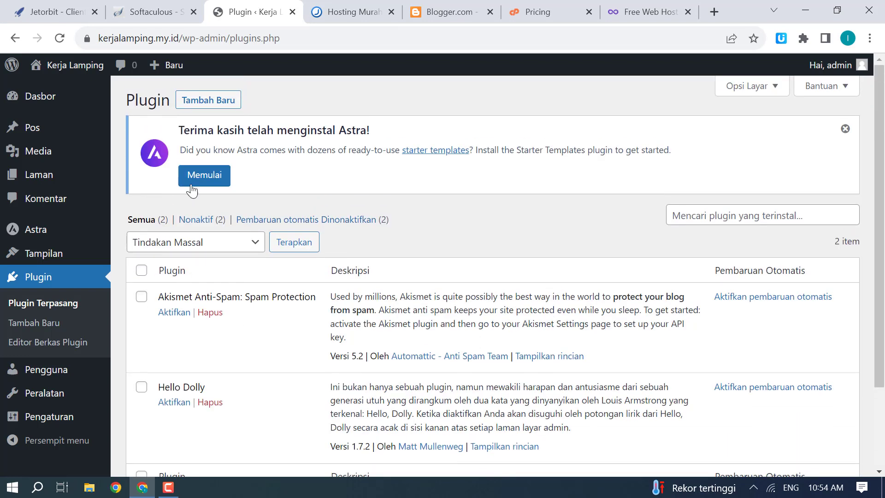
{"action": "left_click", "coordinate": [230, 107]}
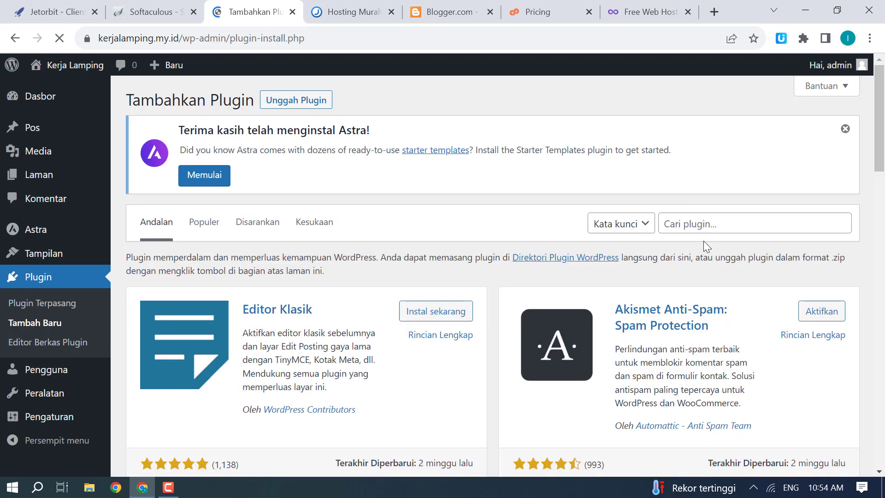
{"action": "left_click", "coordinate": [706, 226]}
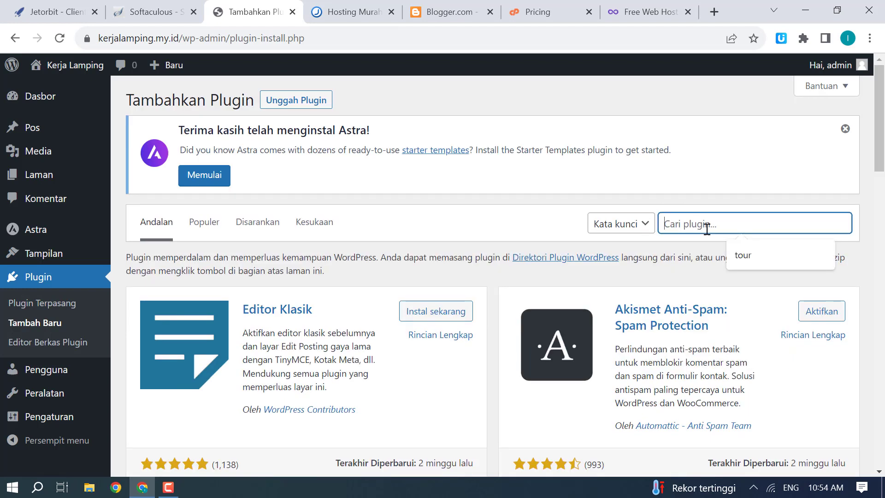
{"action": "type", "text": "element"}
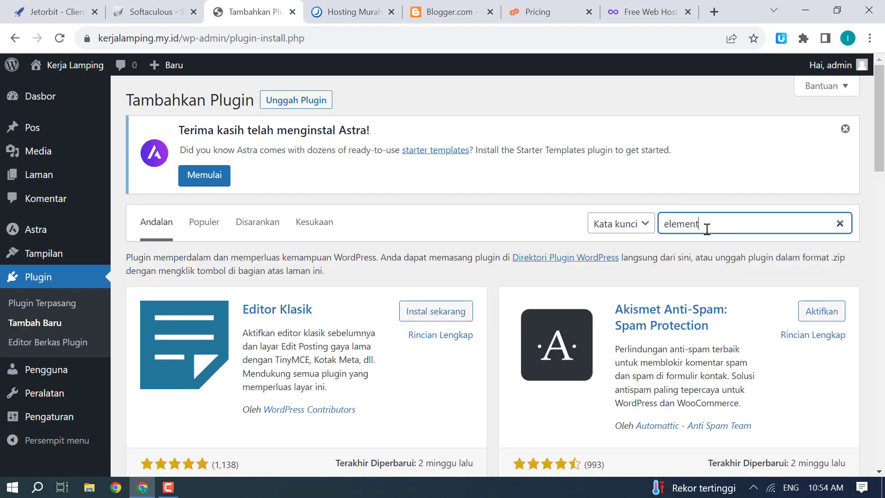
{"action": "type", "text": "or"}
{"action": "key", "text": "Return"}
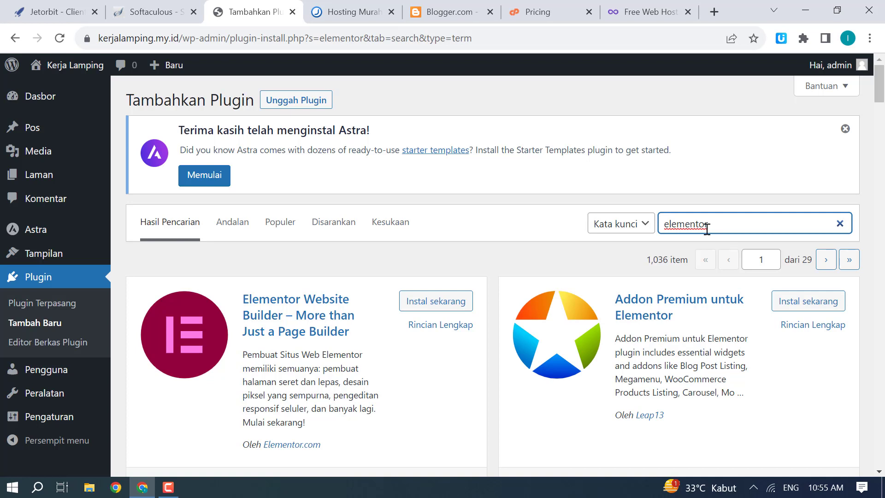
{"action": "left_click", "coordinate": [420, 302]}
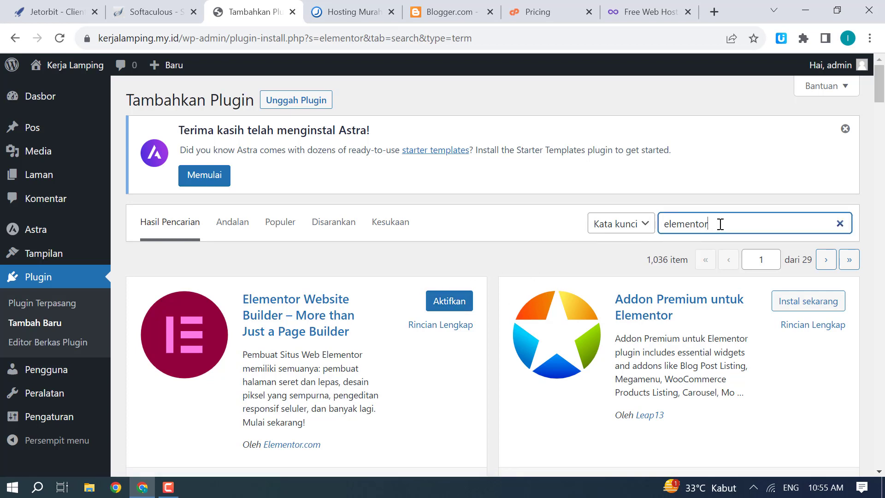
Step: Search the plugin directory for "envato" and install Envato Elements – Photos & Elementor Templates
{"action": "left_click_drag", "start_coordinate": [713, 224], "coordinate": [652, 233]}
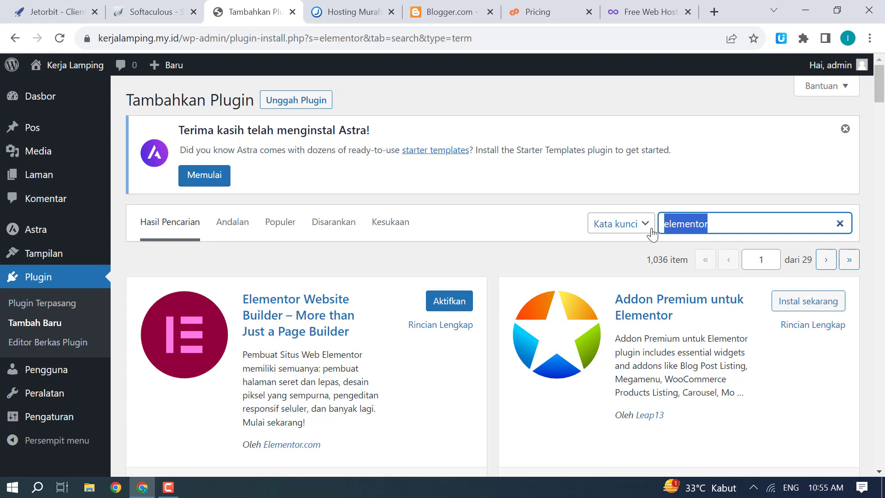
{"action": "type", "text": "envato"}
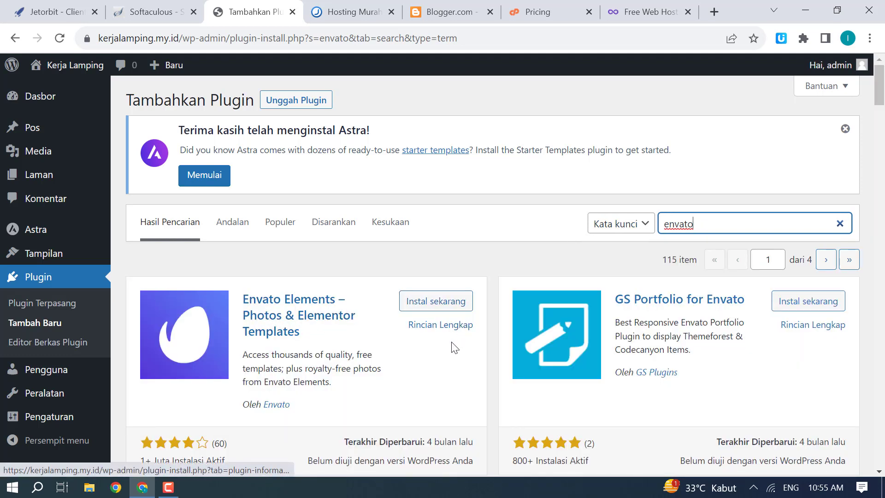
{"action": "scroll", "coordinate": [461, 359], "scroll_direction": "down", "scroll_amount": 3}
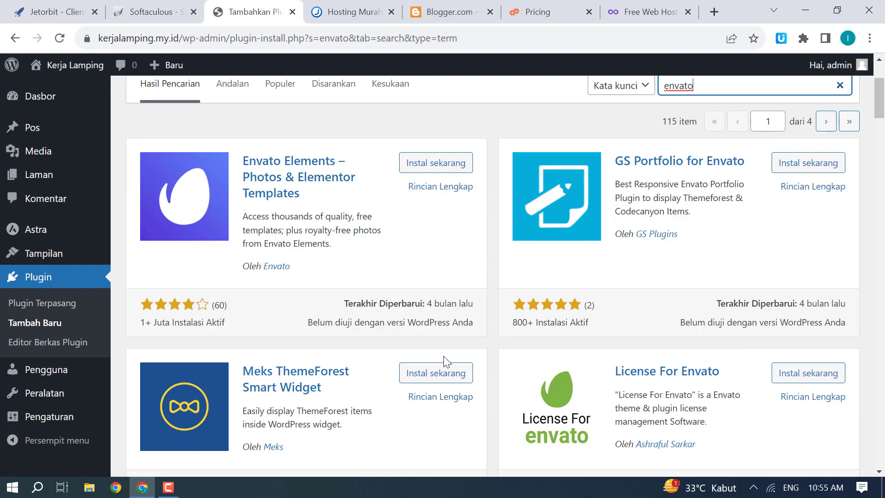
{"action": "scroll", "coordinate": [446, 359], "scroll_direction": "up", "scroll_amount": 4}
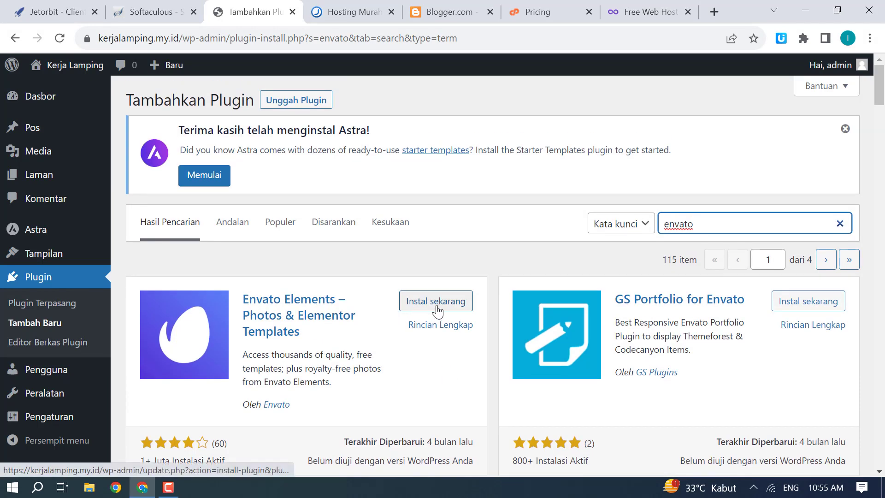
{"action": "left_click", "coordinate": [435, 304]}
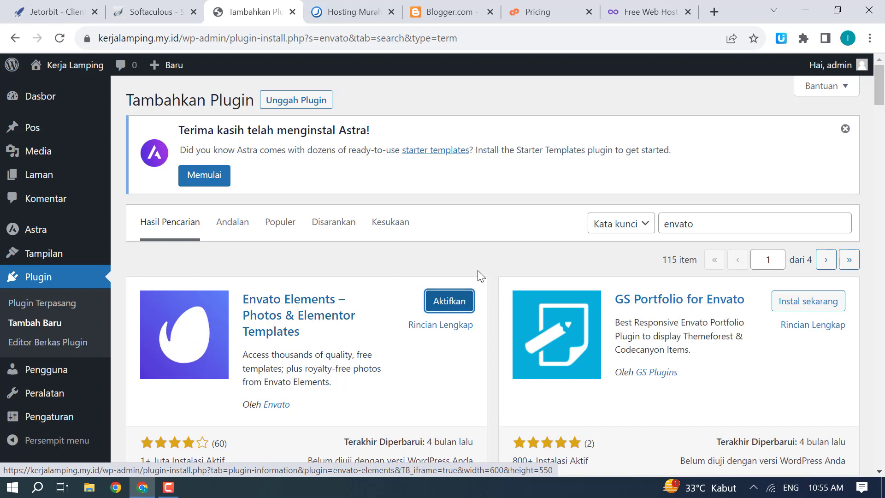
Step: Activate the Envato Elements and Elementor plugins, and review their entries in the installed plugins list
{"action": "left_click", "coordinate": [440, 313]}
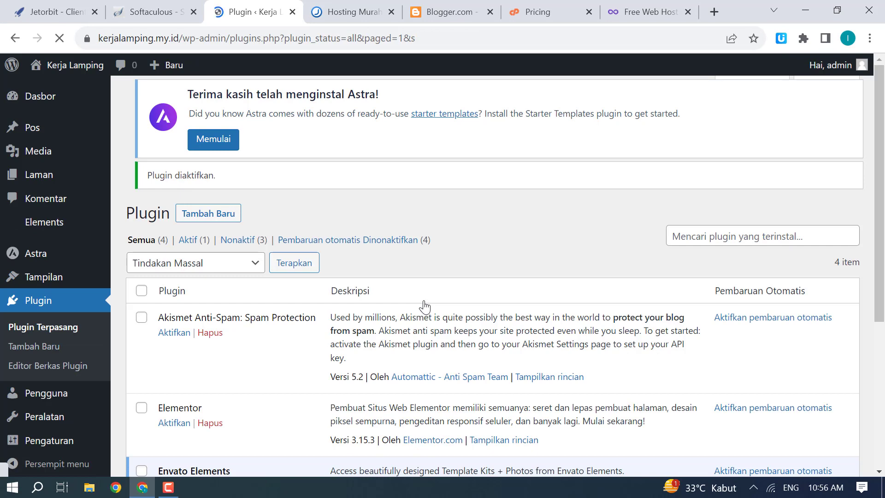
{"action": "scroll", "coordinate": [415, 307], "scroll_direction": "down", "scroll_amount": 3}
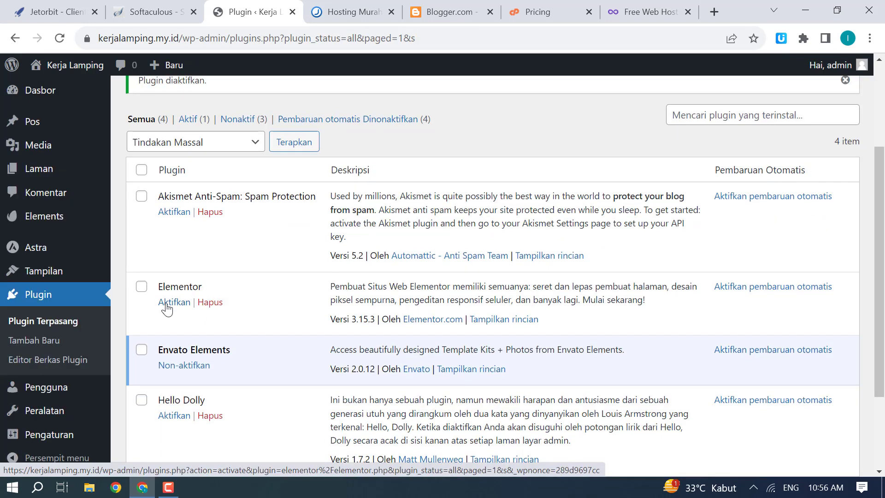
{"action": "left_click", "coordinate": [167, 307]}
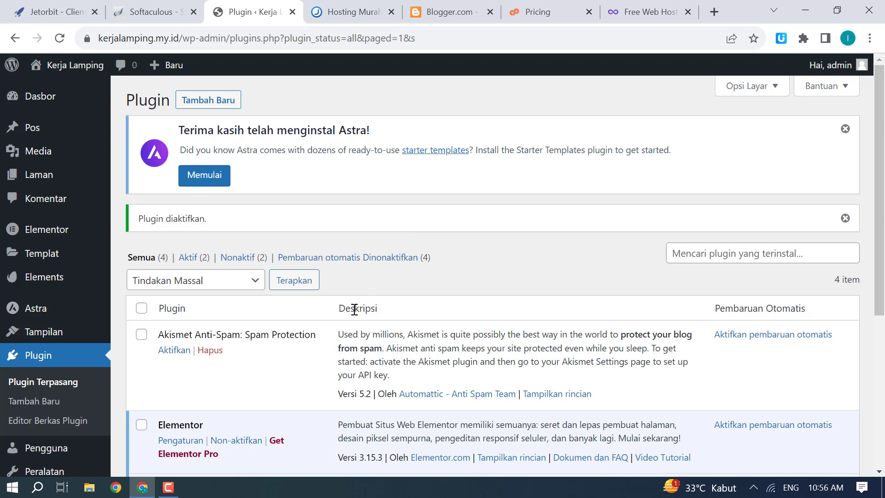
{"action": "scroll", "coordinate": [354, 309], "scroll_direction": "down", "scroll_amount": 3}
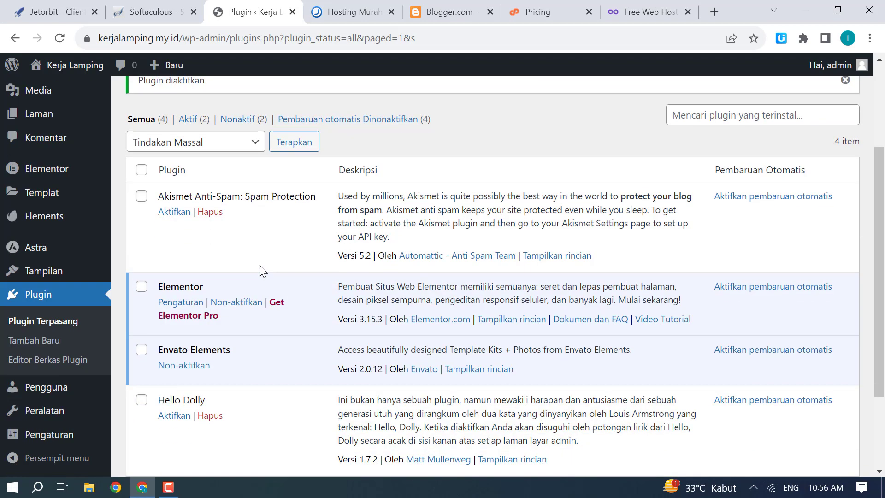
{"action": "scroll", "coordinate": [259, 265], "scroll_direction": "up", "scroll_amount": 3}
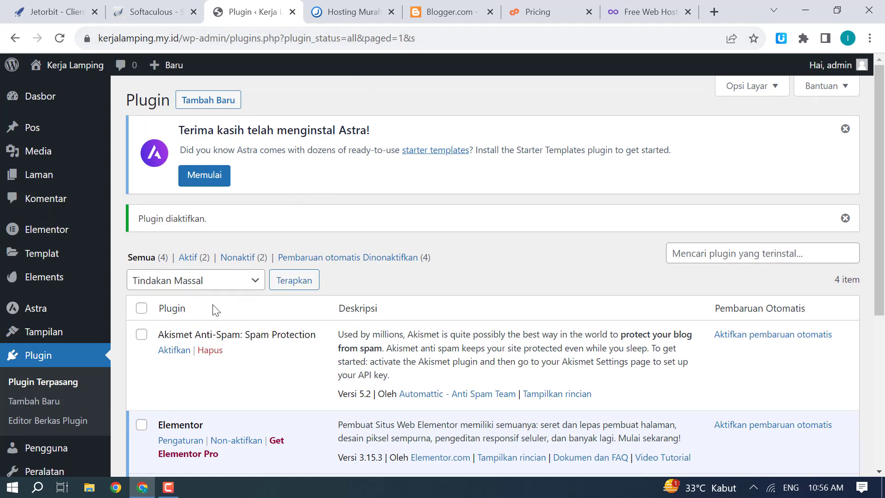
Step: Dismiss the Astra notice in the site's pages list and move Sample Page to the trash
{"action": "mouse_move", "coordinate": [24, 320]}
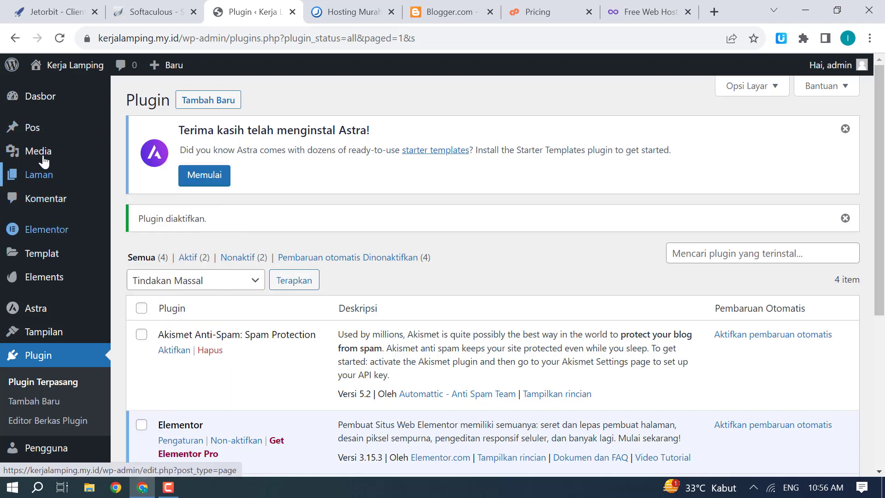
{"action": "mouse_move", "coordinate": [40, 173]}
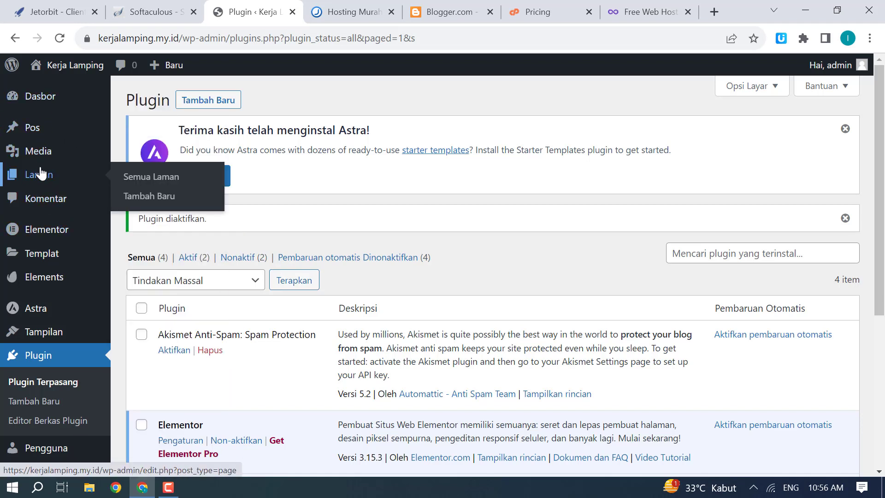
{"action": "mouse_move", "coordinate": [46, 129]}
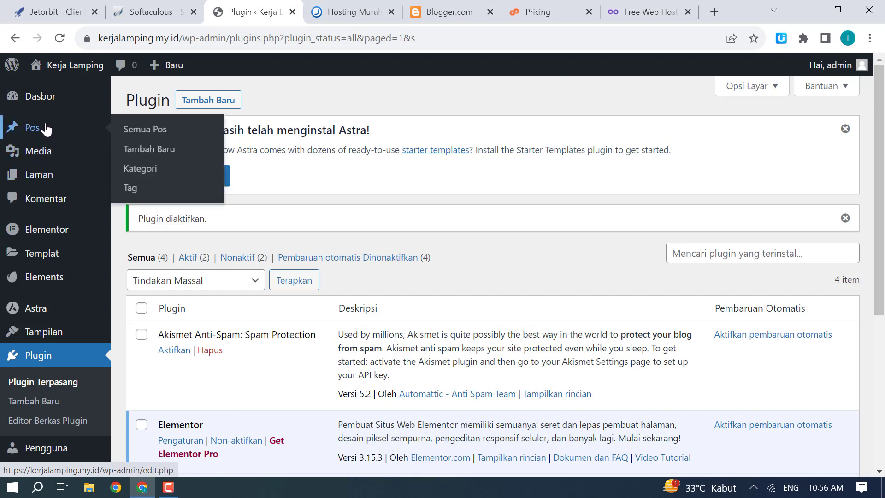
{"action": "left_click", "coordinate": [33, 181]}
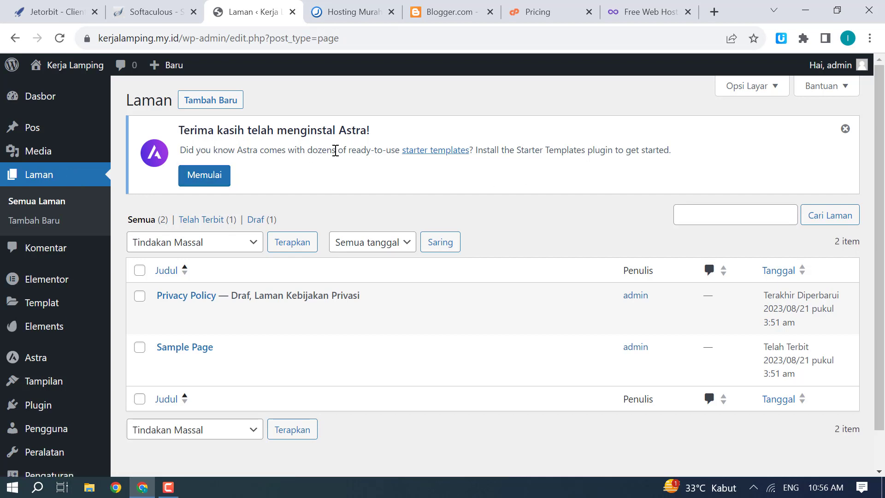
{"action": "left_click", "coordinate": [845, 129]}
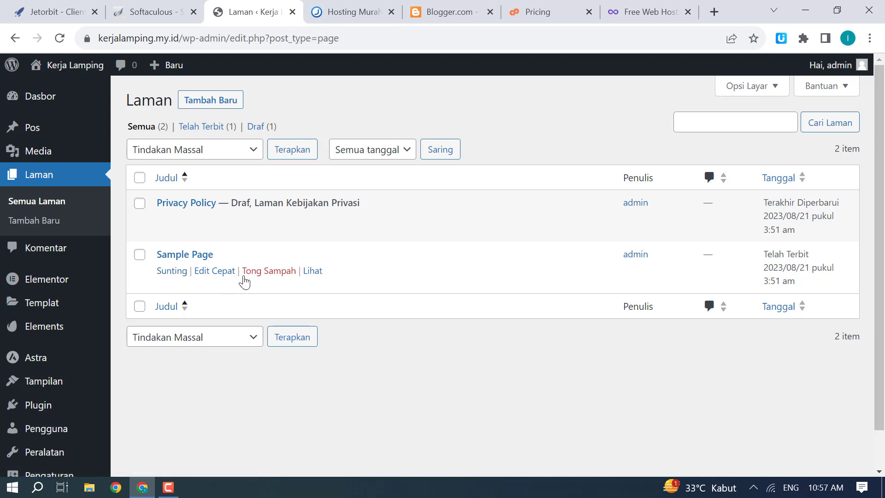
{"action": "left_click", "coordinate": [280, 274]}
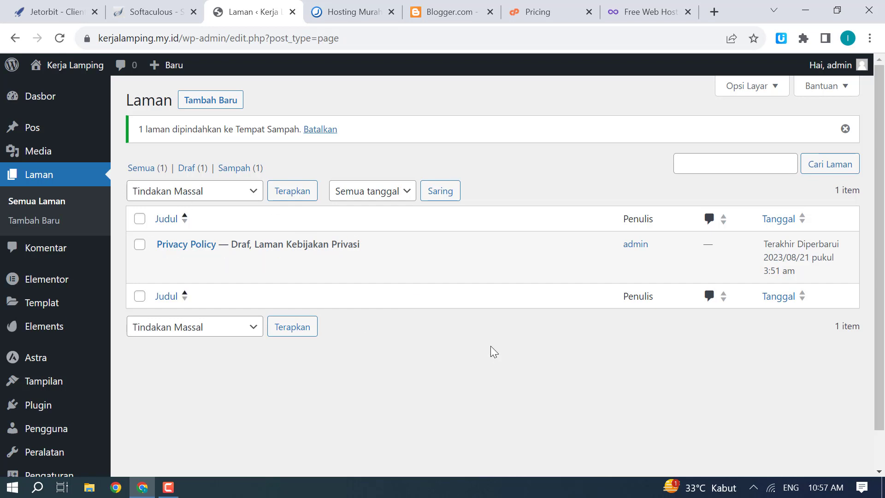
Step: Create a new page titled "Open Recruitment", dismissing the block editor's welcome guide
{"action": "left_click", "coordinate": [214, 104]}
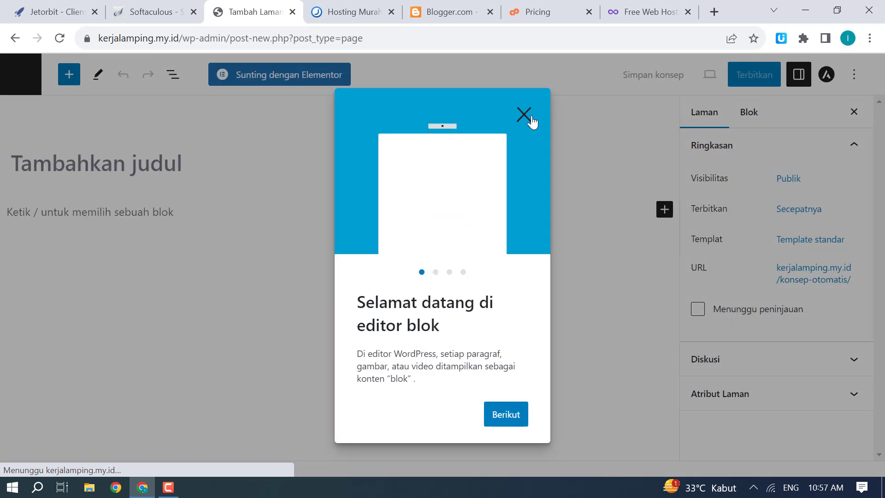
{"action": "left_click", "coordinate": [524, 115]}
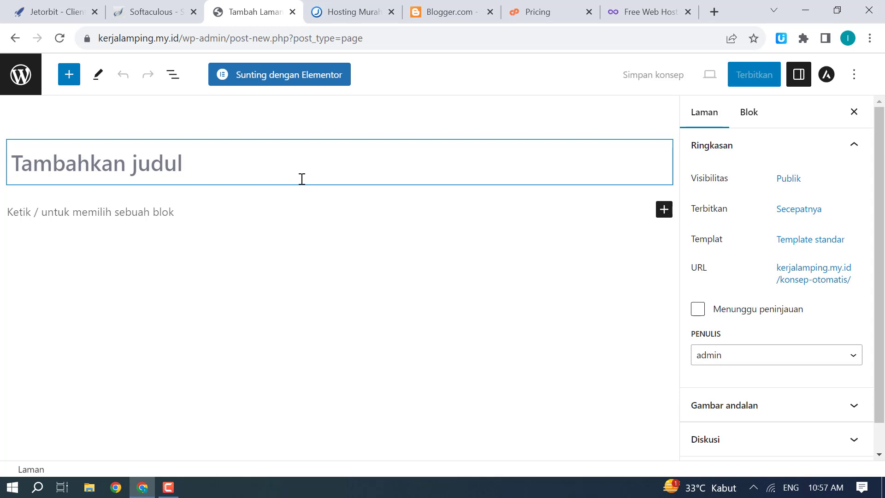
{"action": "type", "text": "Open  "}
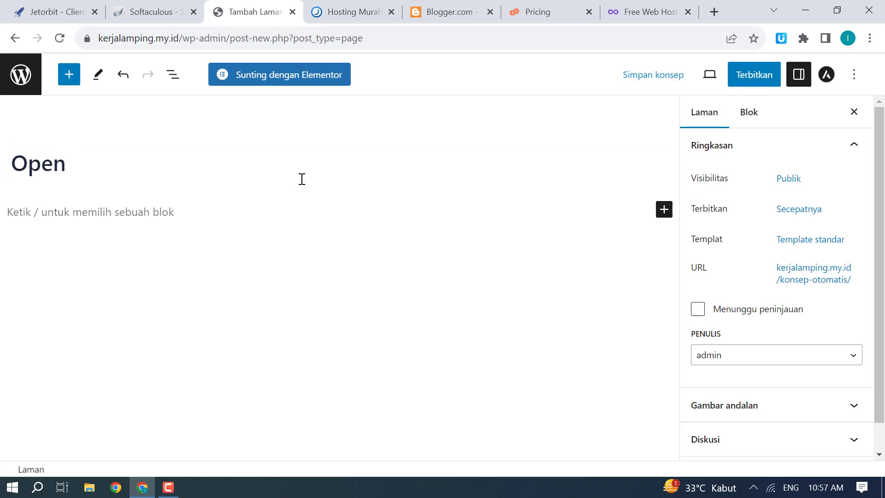
{"action": "type", "text": "Recr"}
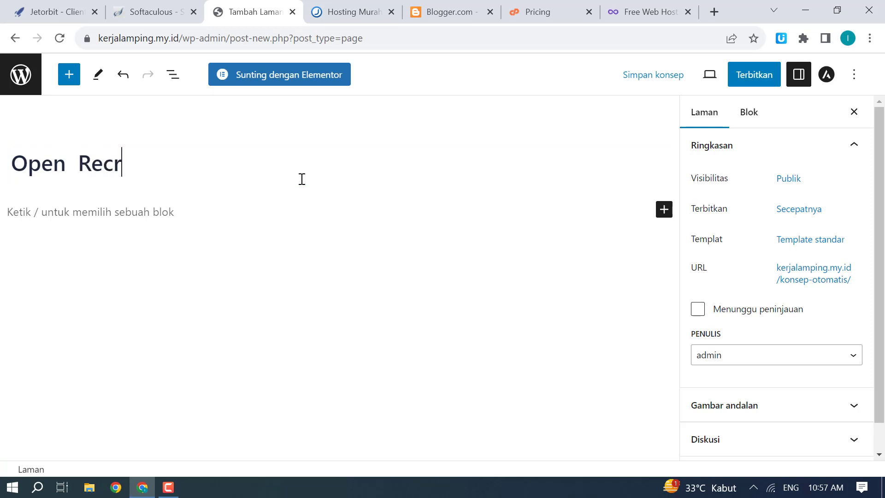
{"action": "type", "text": "uitment"}
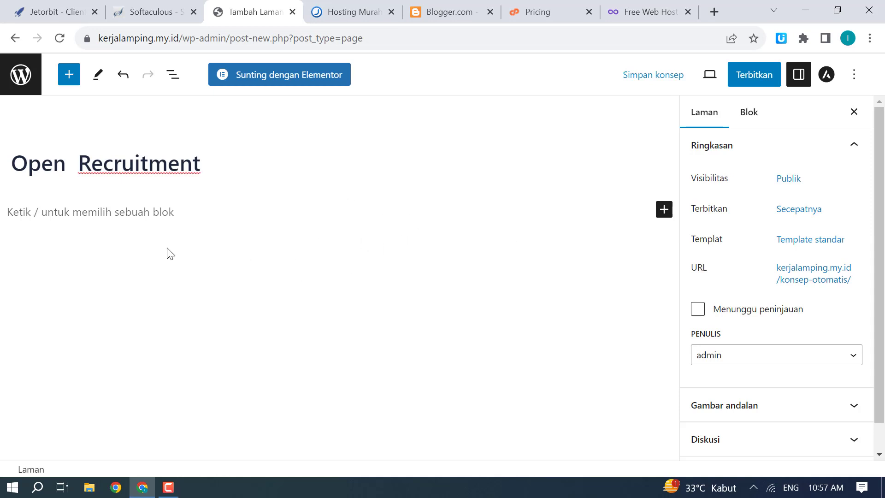
Step: Edit the Open Recruitment page with Elementor, and dismiss the What's New announcements and the Navigator
{"action": "left_click", "coordinate": [270, 76]}
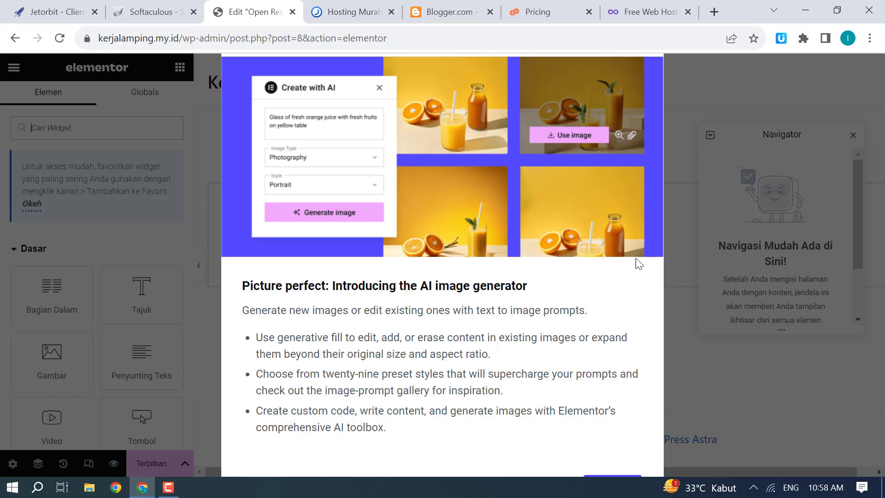
{"action": "left_click", "coordinate": [616, 475]}
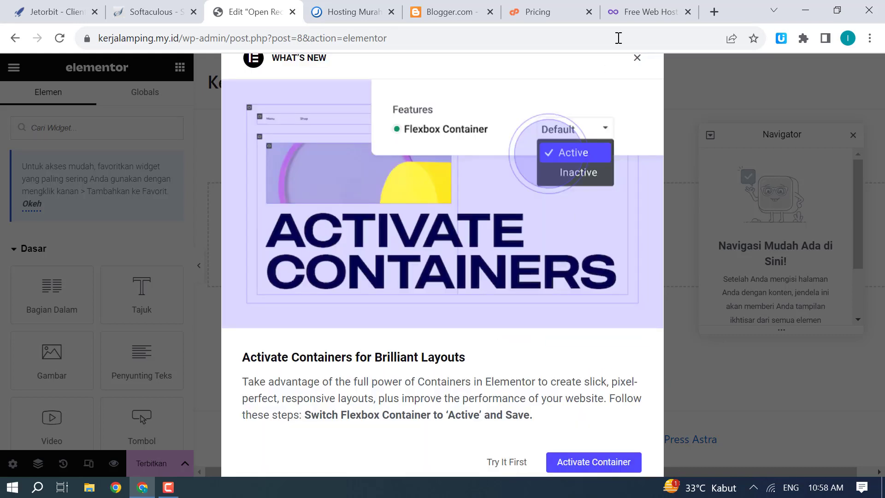
{"action": "left_click", "coordinate": [637, 58]}
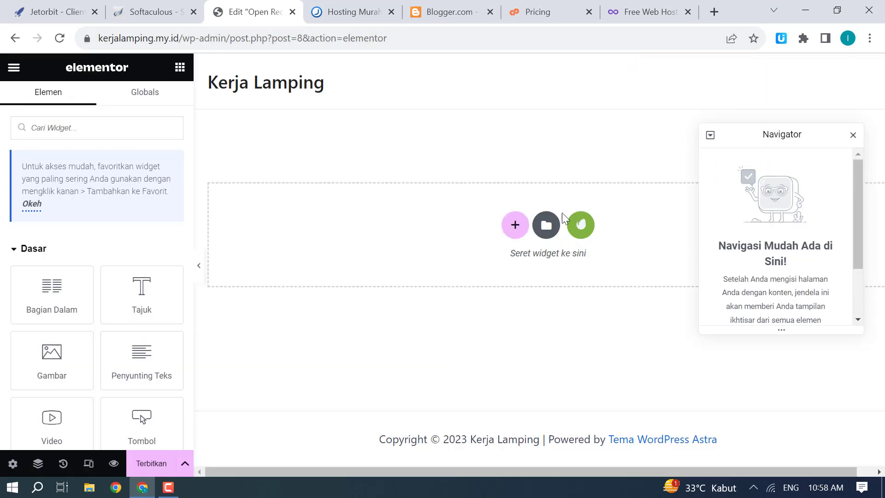
{"action": "left_click", "coordinate": [853, 135]}
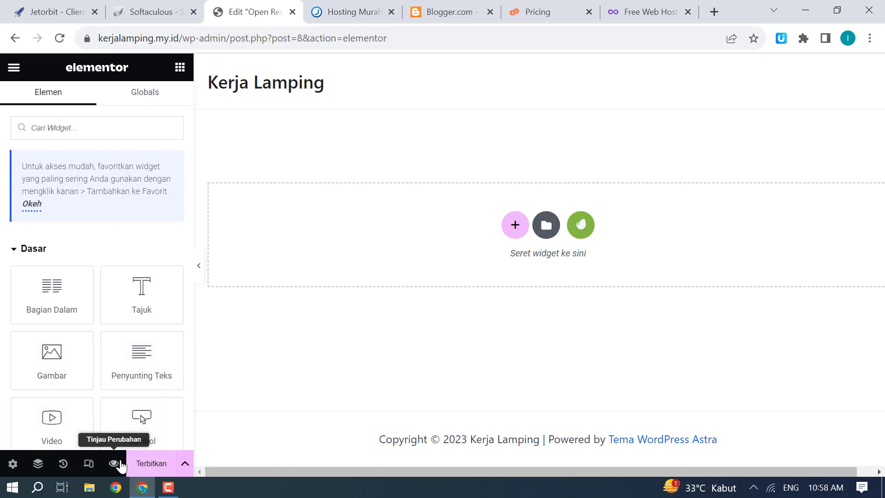
Step: Set the page layout (Tata Letak Halaman) to Kanvas Elementor in the page settings
{"action": "left_click", "coordinate": [12, 464]}
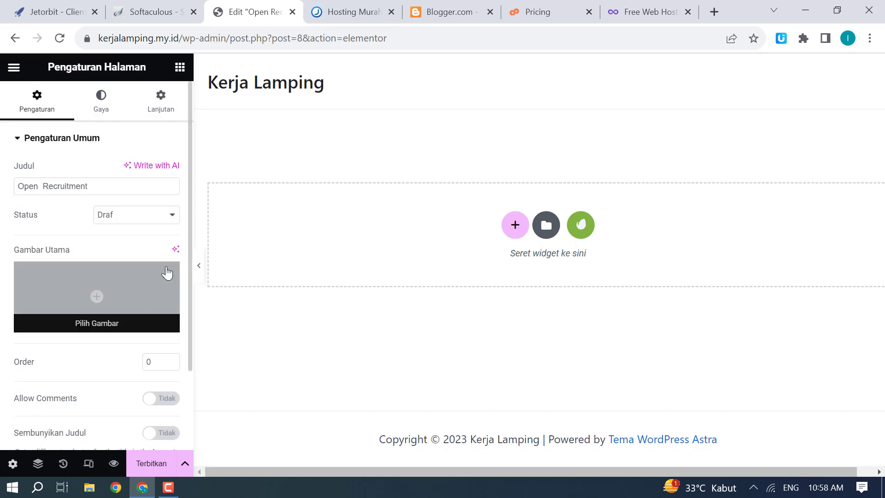
{"action": "scroll", "coordinate": [108, 285], "scroll_direction": "down", "scroll_amount": 2}
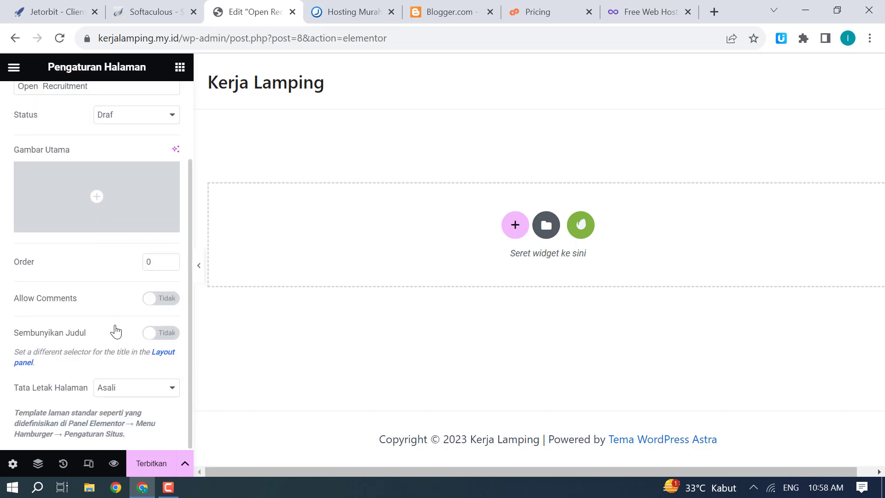
{"action": "scroll", "coordinate": [115, 331], "scroll_direction": "up", "scroll_amount": 2}
{"action": "scroll", "coordinate": [109, 410], "scroll_direction": "down", "scroll_amount": 2}
{"action": "left_click", "coordinate": [125, 390]}
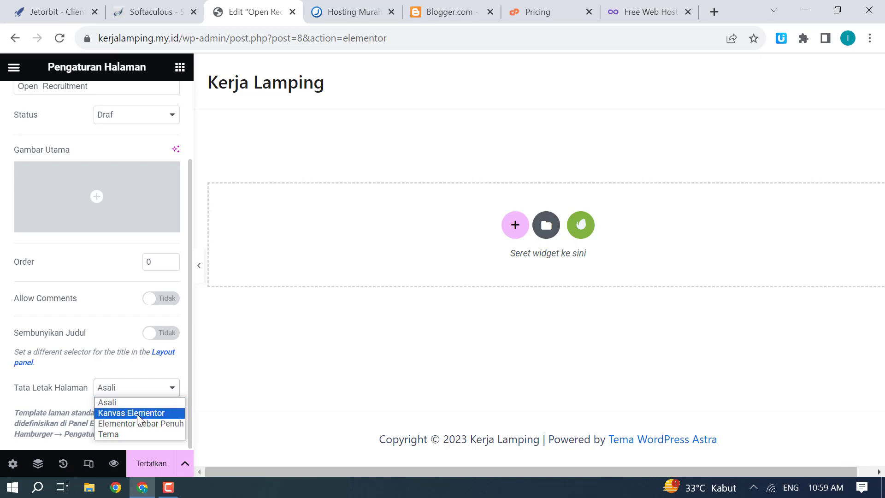
{"action": "left_click", "coordinate": [138, 416]}
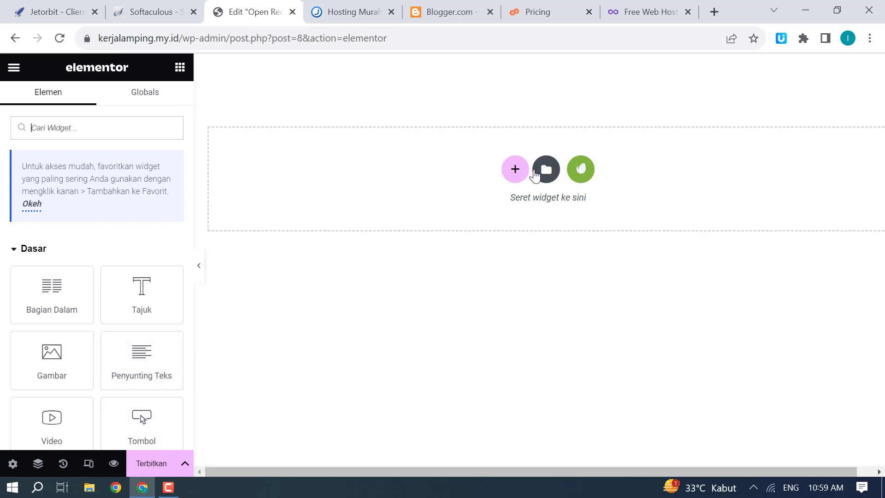
Step: Open the Envato Elements template library, view the Free Blocks categories, and browse the first page of Free Kits
{"action": "left_click", "coordinate": [581, 171]}
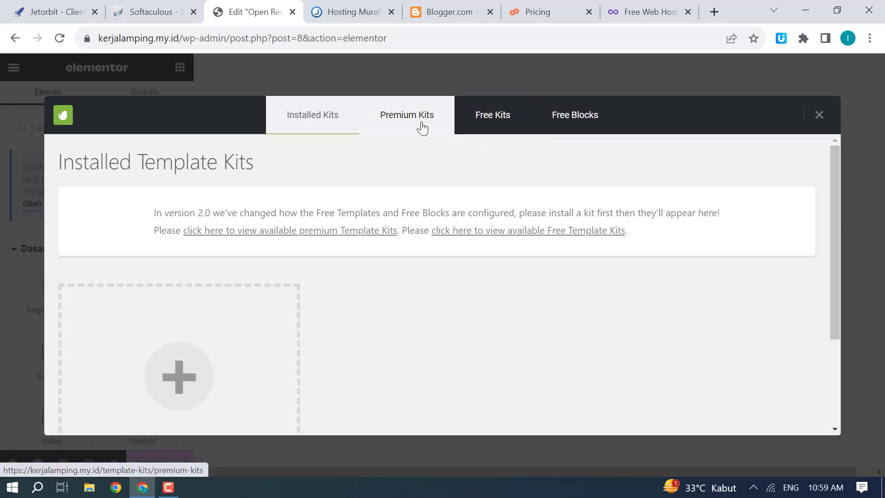
{"action": "left_click", "coordinate": [569, 118]}
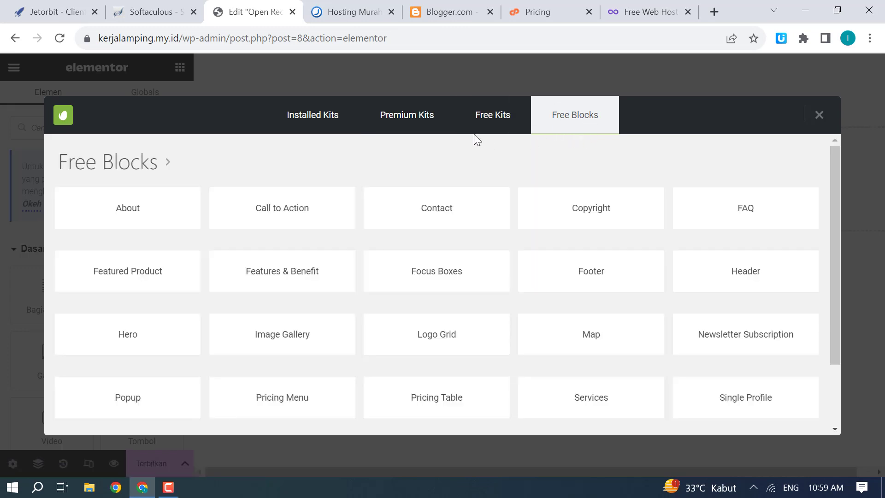
{"action": "left_click", "coordinate": [481, 118]}
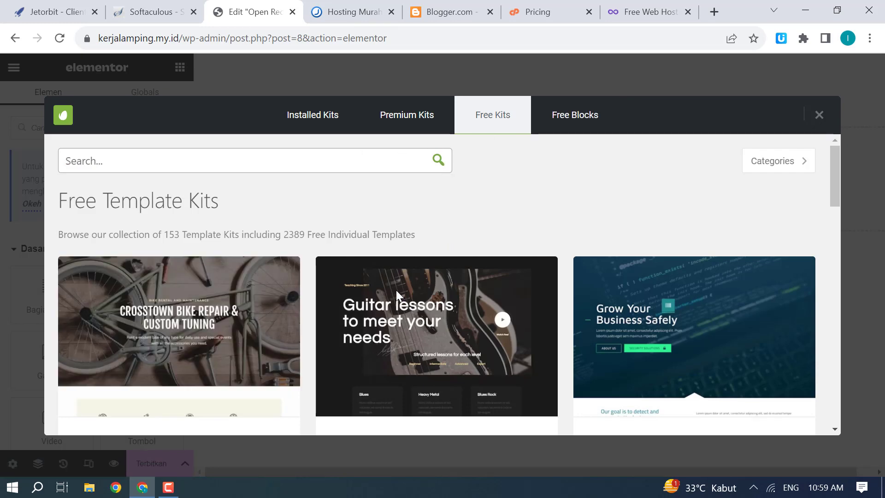
{"action": "scroll", "coordinate": [389, 183], "scroll_direction": "down", "scroll_amount": 13}
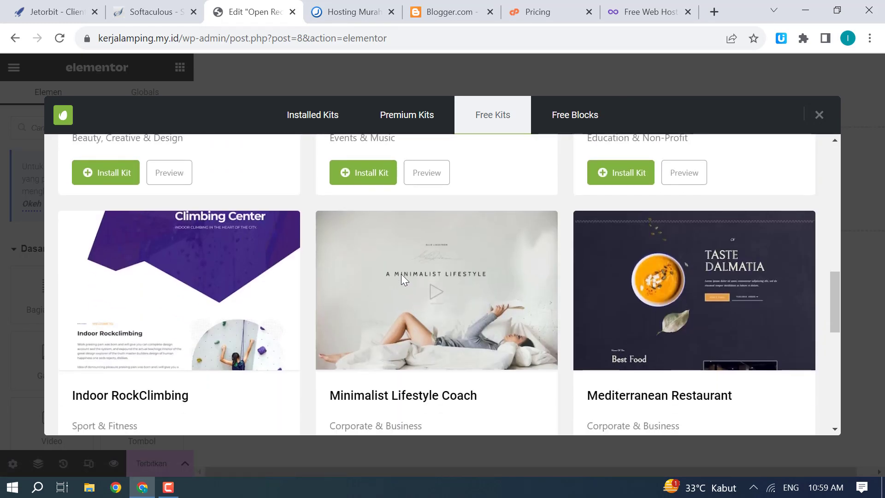
{"action": "scroll", "coordinate": [397, 263], "scroll_direction": "down", "scroll_amount": 6}
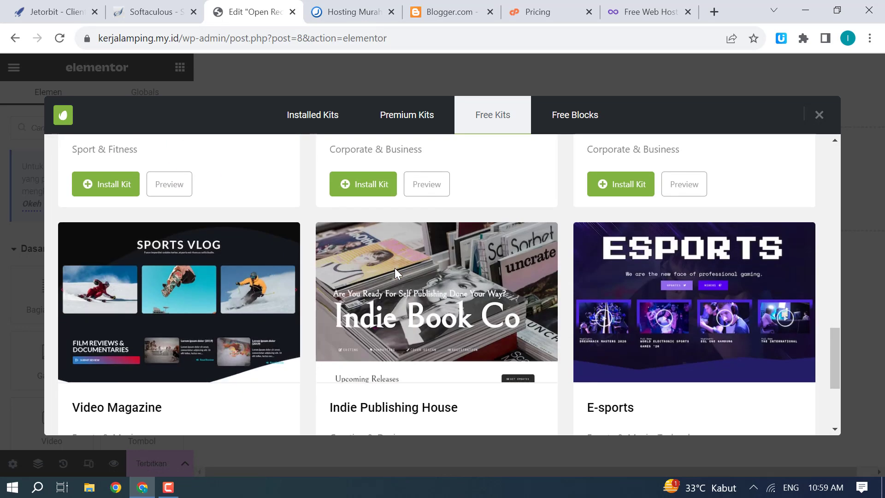
{"action": "scroll", "coordinate": [395, 271], "scroll_direction": "down", "scroll_amount": 3}
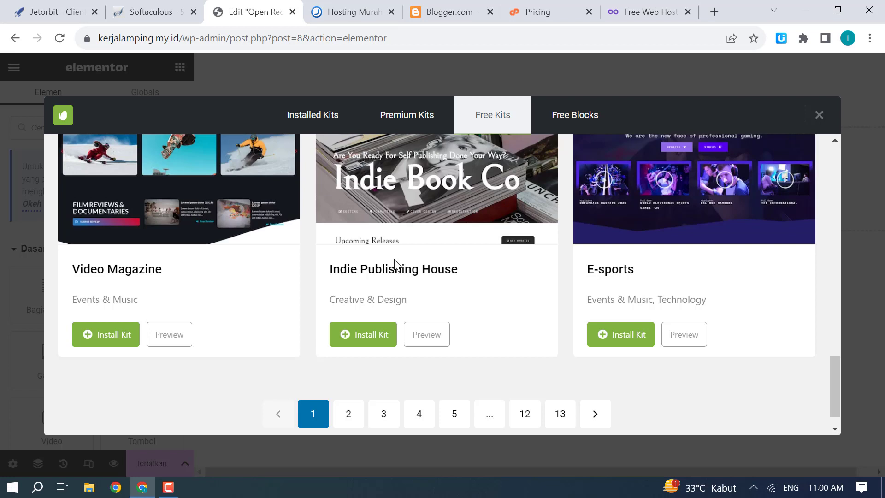
Step: Browse the second page of Free Kits for a template kit suited to a recruitment page
{"action": "left_click", "coordinate": [349, 414]}
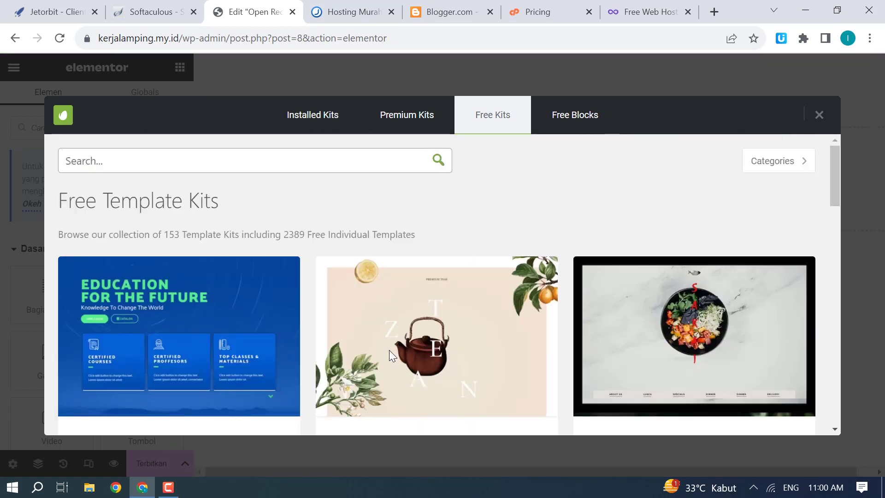
{"action": "scroll", "coordinate": [389, 350], "scroll_direction": "down", "scroll_amount": 12}
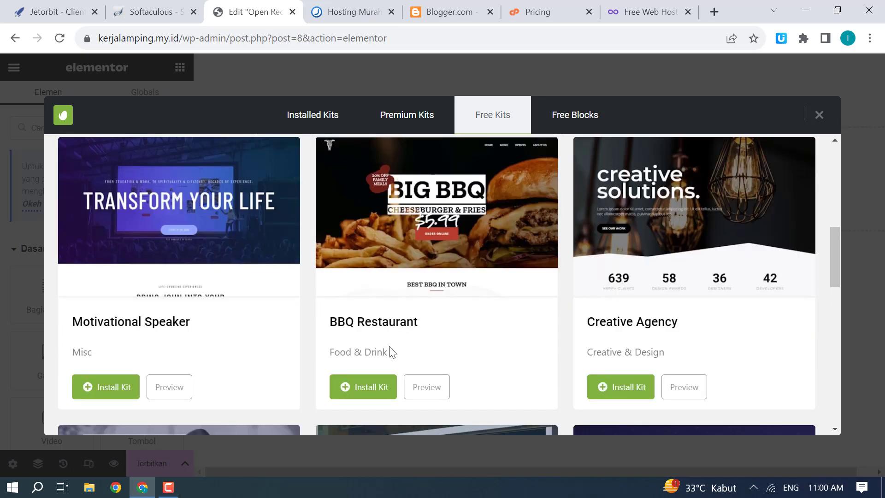
{"action": "scroll", "coordinate": [388, 343], "scroll_direction": "down", "scroll_amount": 3}
{"action": "scroll", "coordinate": [389, 341], "scroll_direction": "up", "scroll_amount": 5}
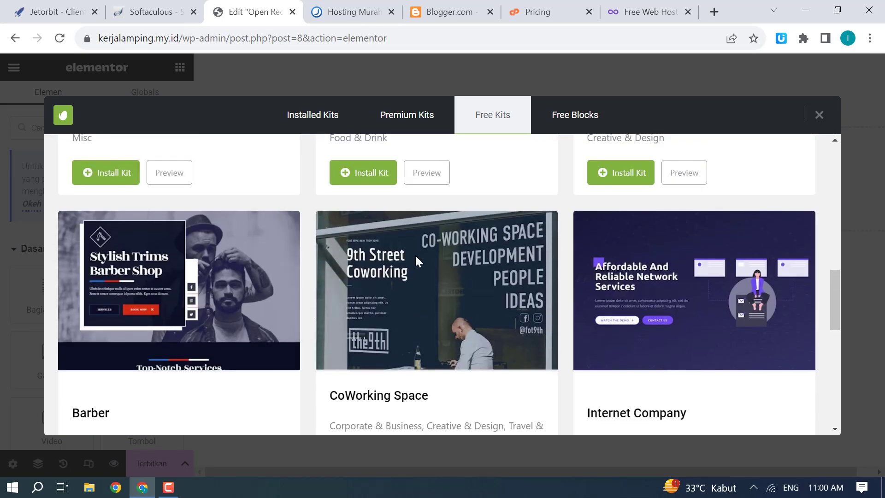
{"action": "scroll", "coordinate": [509, 251], "scroll_direction": "down", "scroll_amount": 1}
{"action": "scroll", "coordinate": [461, 214], "scroll_direction": "up", "scroll_amount": 1}
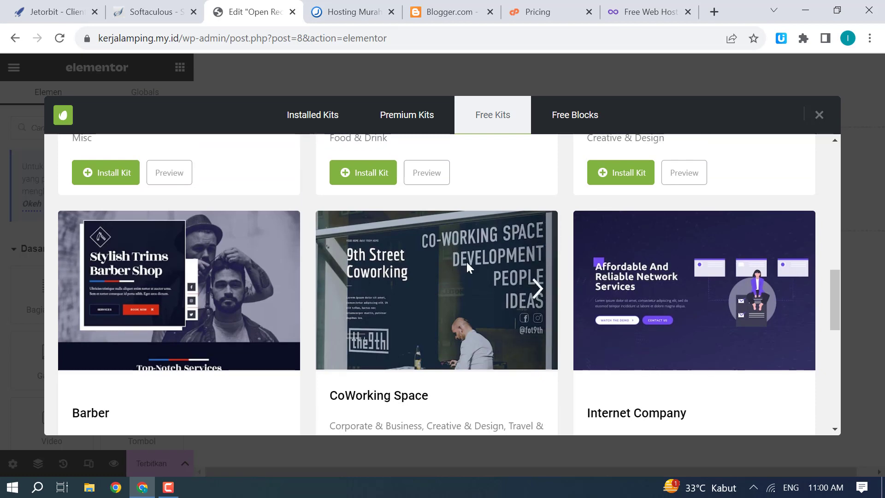
{"action": "scroll", "coordinate": [467, 261], "scroll_direction": "down", "scroll_amount": 3}
{"action": "scroll", "coordinate": [426, 280], "scroll_direction": "up", "scroll_amount": 3}
{"action": "scroll", "coordinate": [425, 285], "scroll_direction": "down", "scroll_amount": 2}
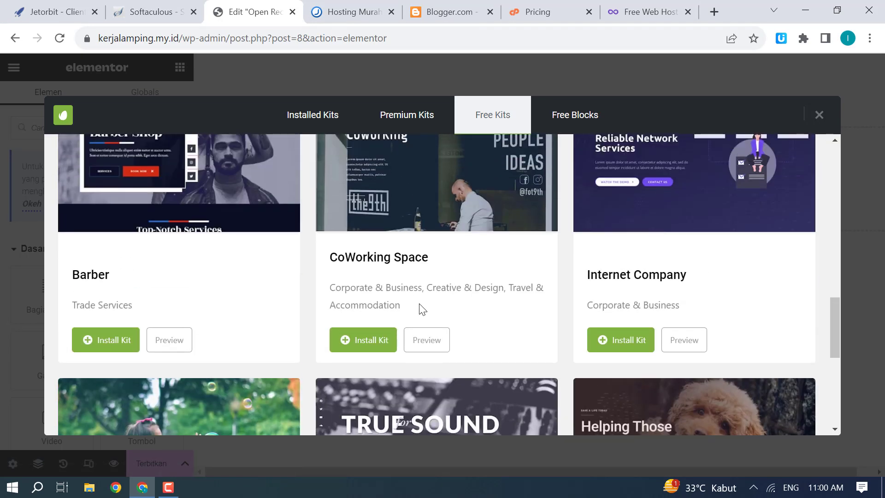
Step: Open the preview of the CoWorking Space kit in a new browser tab and return to the Elementor editor
{"action": "right_click", "coordinate": [425, 346]}
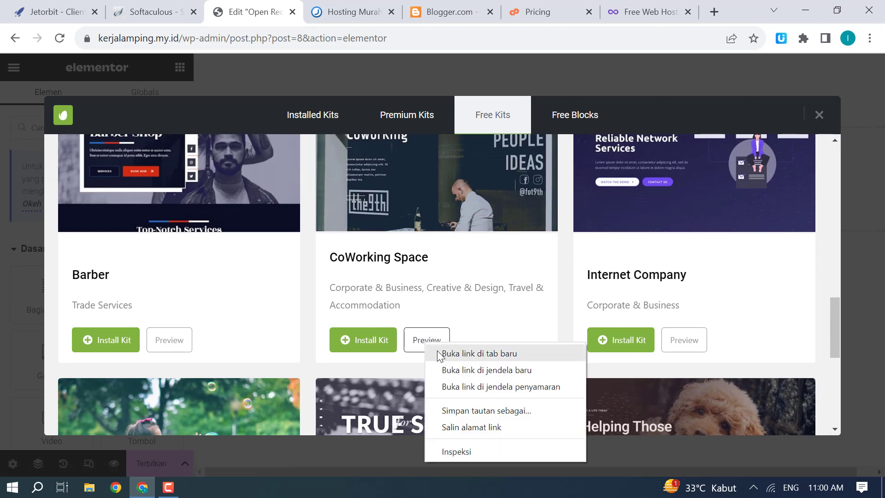
{"action": "left_click", "coordinate": [445, 352]}
{"action": "left_click", "coordinate": [307, 13]}
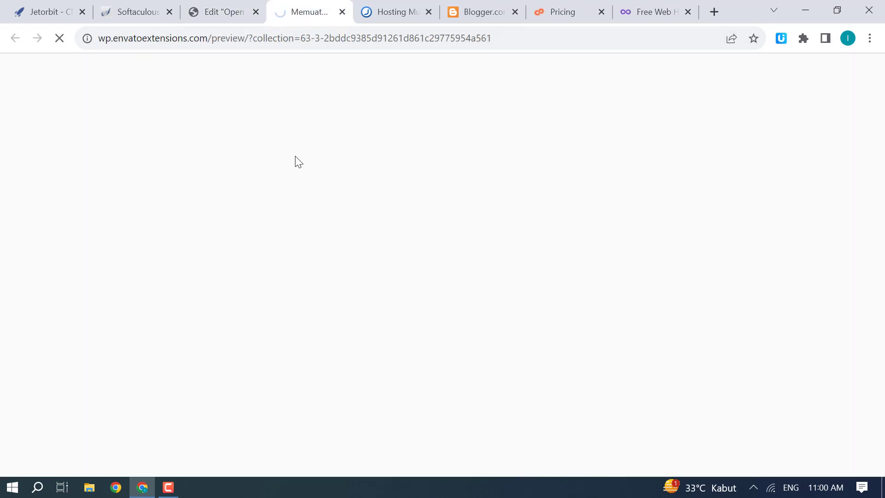
{"action": "left_click", "coordinate": [228, 21]}
Step: Look through the remaining kits on page 2 and browse the kits on page 3 of Free Kits
{"action": "scroll", "coordinate": [439, 240], "scroll_direction": "down", "scroll_amount": 5}
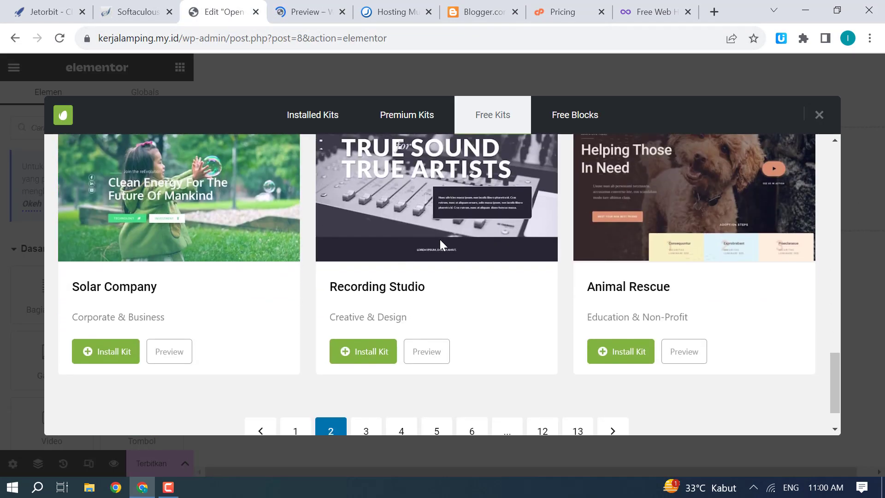
{"action": "scroll", "coordinate": [440, 239], "scroll_direction": "down", "scroll_amount": 1}
{"action": "scroll", "coordinate": [361, 261], "scroll_direction": "up", "scroll_amount": 3}
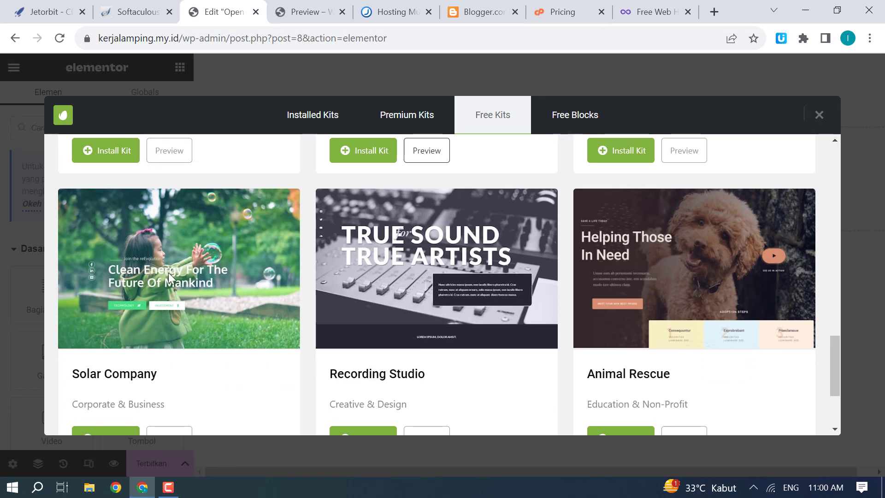
{"action": "scroll", "coordinate": [425, 267], "scroll_direction": "down", "scroll_amount": 3}
{"action": "left_click", "coordinate": [369, 385]}
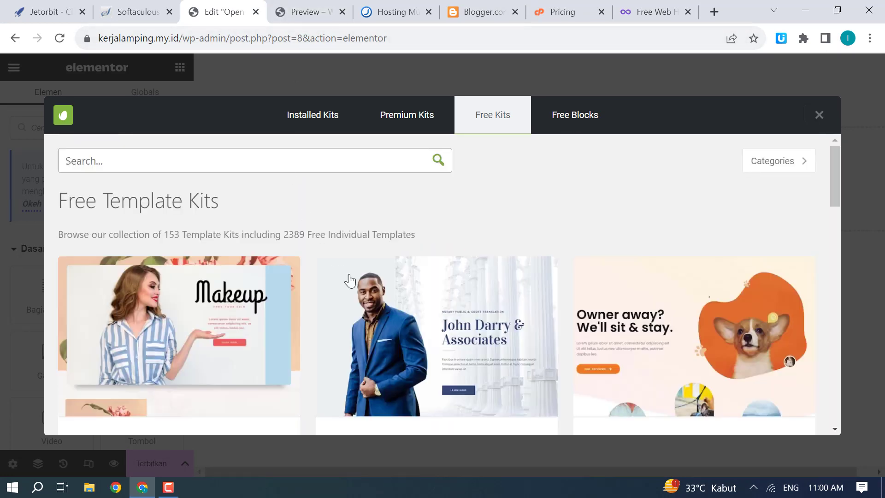
{"action": "scroll", "coordinate": [383, 321], "scroll_direction": "down", "scroll_amount": 6}
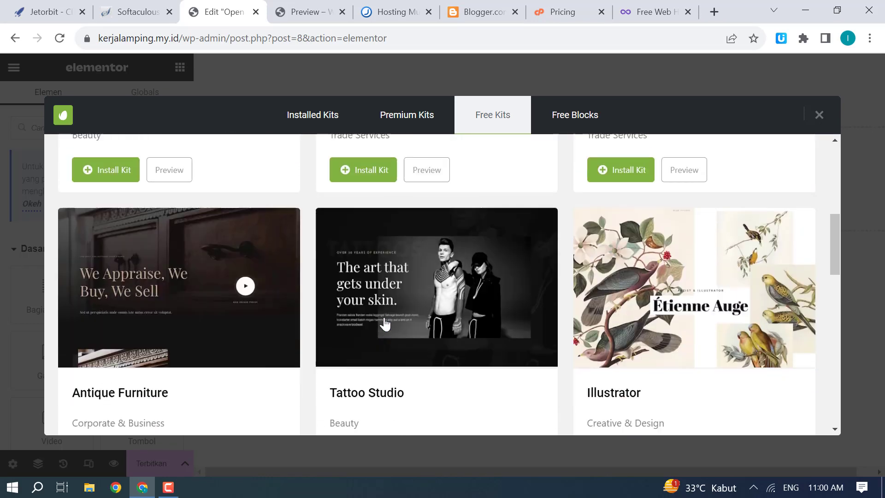
Step: Browse the remaining free template kits on page 3 and go to page 4 of the collection
{"action": "scroll", "coordinate": [556, 313], "scroll_direction": "down", "scroll_amount": 5}
{"action": "scroll", "coordinate": [496, 315], "scroll_direction": "down", "scroll_amount": 8}
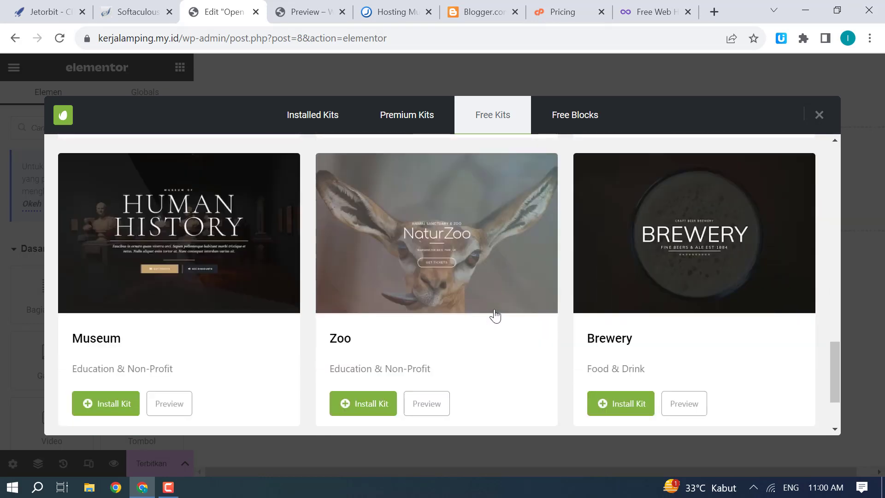
{"action": "scroll", "coordinate": [493, 320], "scroll_direction": "down", "scroll_amount": 3}
{"action": "scroll", "coordinate": [415, 401], "scroll_direction": "up", "scroll_amount": 2}
{"action": "scroll", "coordinate": [408, 383], "scroll_direction": "down", "scroll_amount": 2}
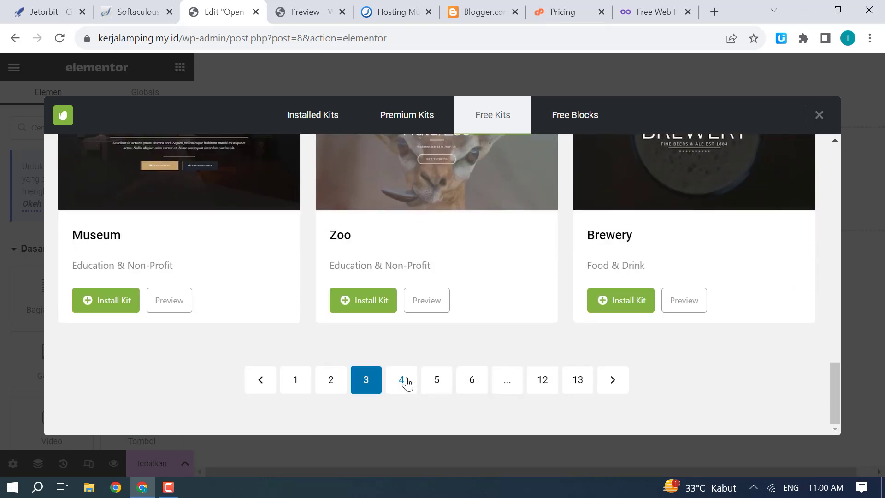
{"action": "left_click", "coordinate": [407, 382]}
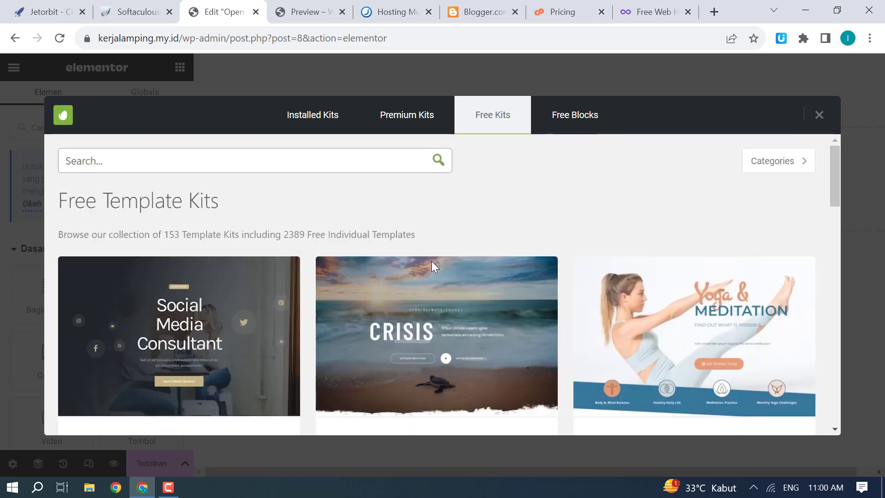
Step: Look through the free template kits on page 4 for a suitable business design
{"action": "scroll", "coordinate": [430, 264], "scroll_direction": "down", "scroll_amount": 8}
{"action": "scroll", "coordinate": [430, 261], "scroll_direction": "down", "scroll_amount": 6}
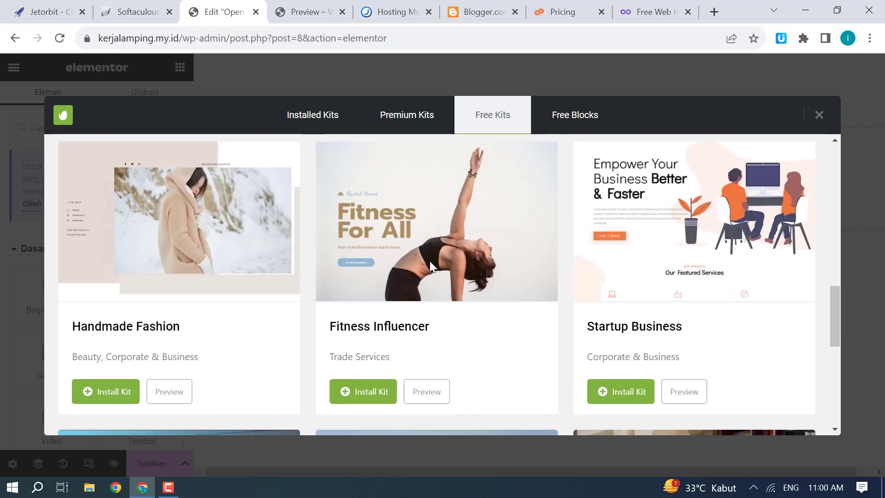
{"action": "scroll", "coordinate": [431, 264], "scroll_direction": "up", "scroll_amount": 4}
{"action": "scroll", "coordinate": [433, 262], "scroll_direction": "down", "scroll_amount": 1}
{"action": "scroll", "coordinate": [433, 262], "scroll_direction": "up", "scroll_amount": 6}
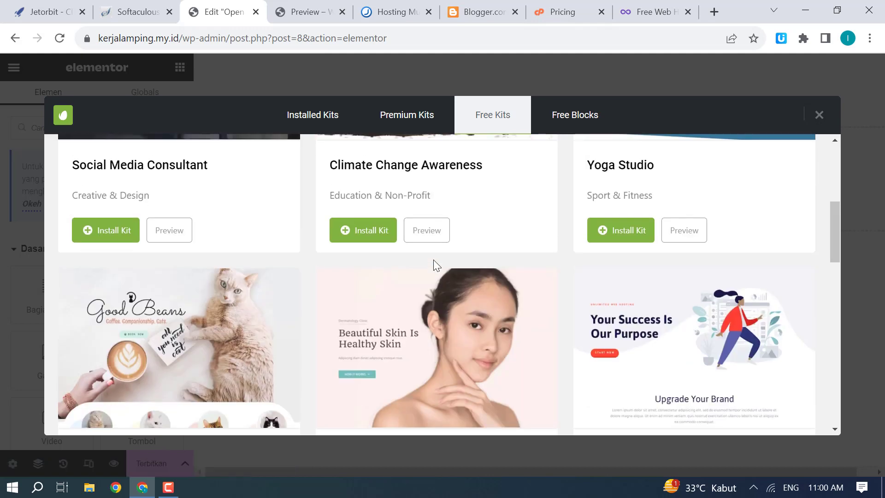
{"action": "scroll", "coordinate": [433, 263], "scroll_direction": "down", "scroll_amount": 4}
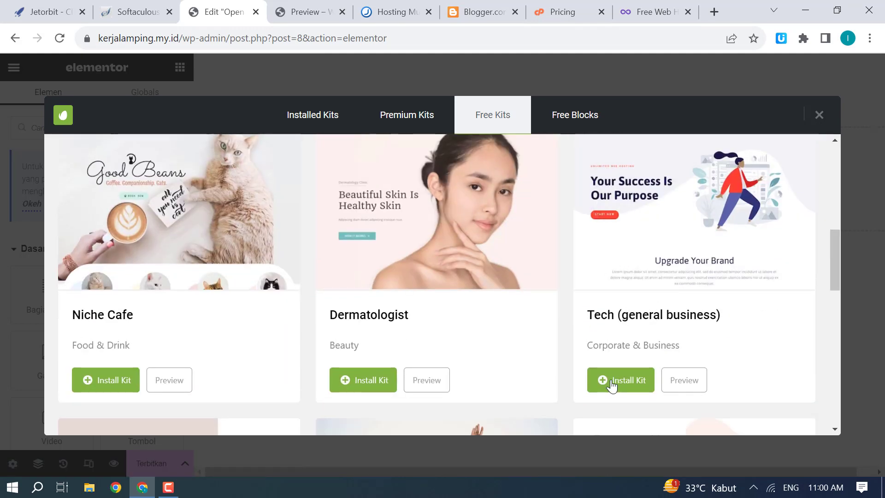
{"action": "scroll", "coordinate": [626, 258], "scroll_direction": "up", "scroll_amount": 3}
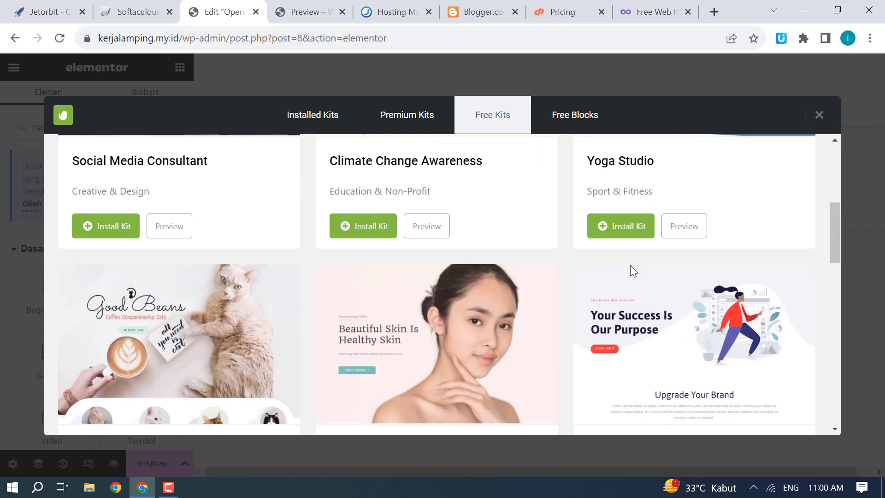
{"action": "scroll", "coordinate": [631, 267], "scroll_direction": "down", "scroll_amount": 2}
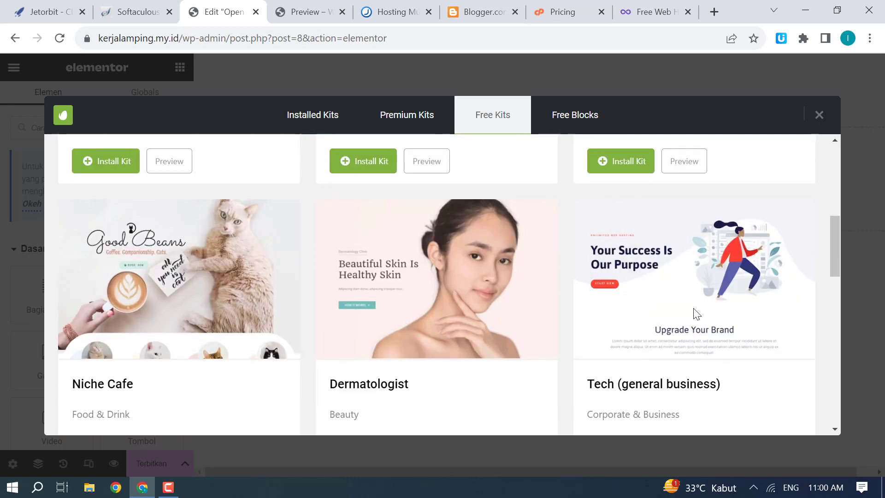
Step: Open the preview of the Tech (general business) kit in a new browser tab
{"action": "scroll", "coordinate": [696, 314], "scroll_direction": "down", "scroll_amount": 2}
{"action": "right_click", "coordinate": [676, 381]}
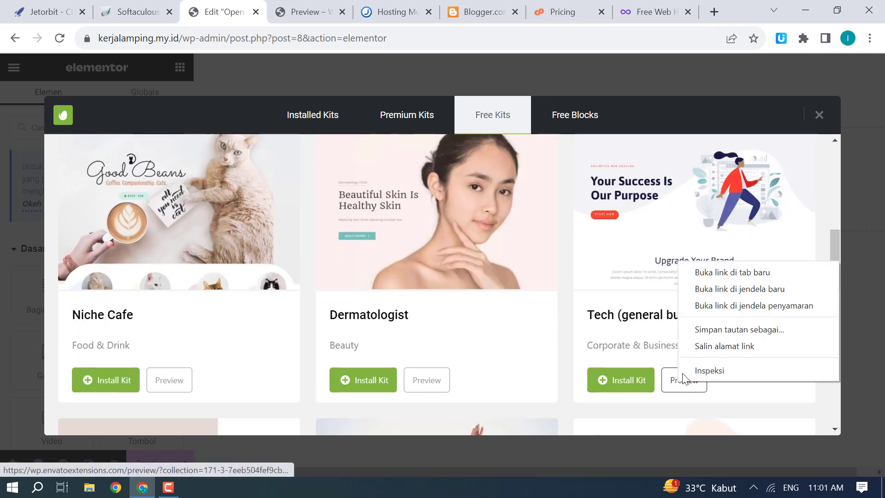
{"action": "left_click", "coordinate": [718, 273]}
Step: Switch to the CoWorking Space kit preview and dismiss the Google Translate popup
{"action": "left_click", "coordinate": [275, 11]}
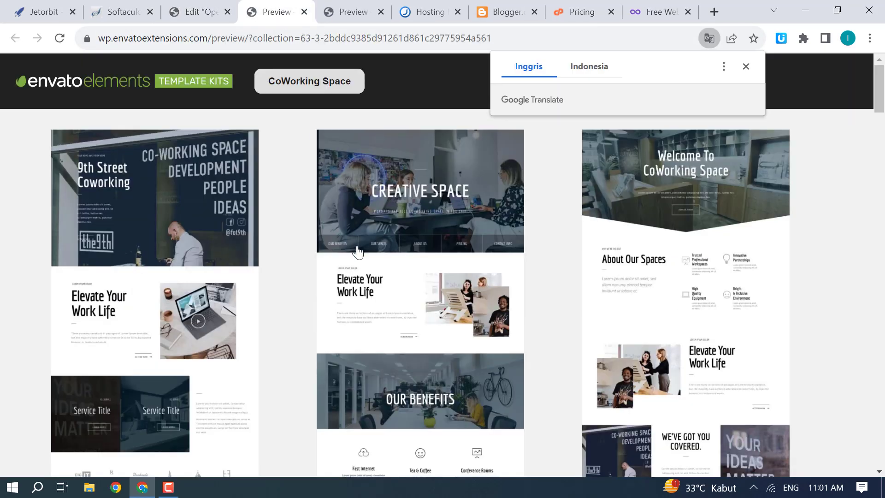
{"action": "scroll", "coordinate": [603, 134], "scroll_direction": "down", "scroll_amount": 2}
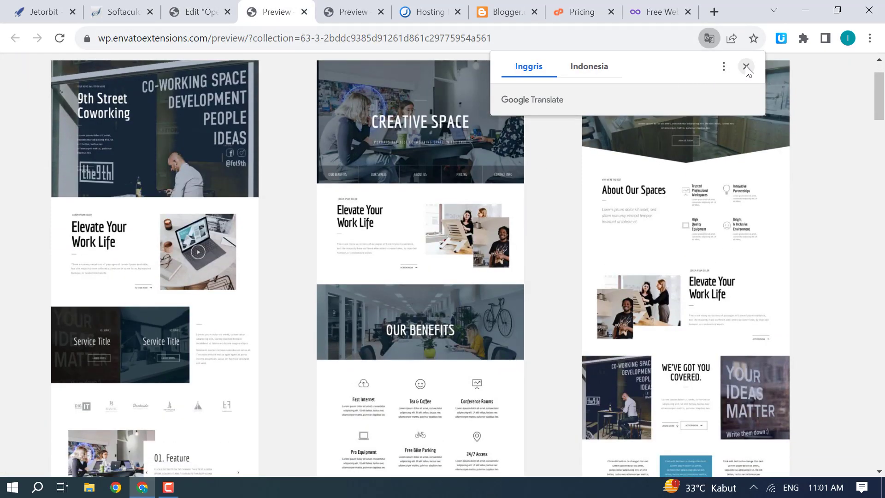
{"action": "left_click", "coordinate": [745, 67]}
{"action": "scroll", "coordinate": [484, 204], "scroll_direction": "up", "scroll_amount": 2}
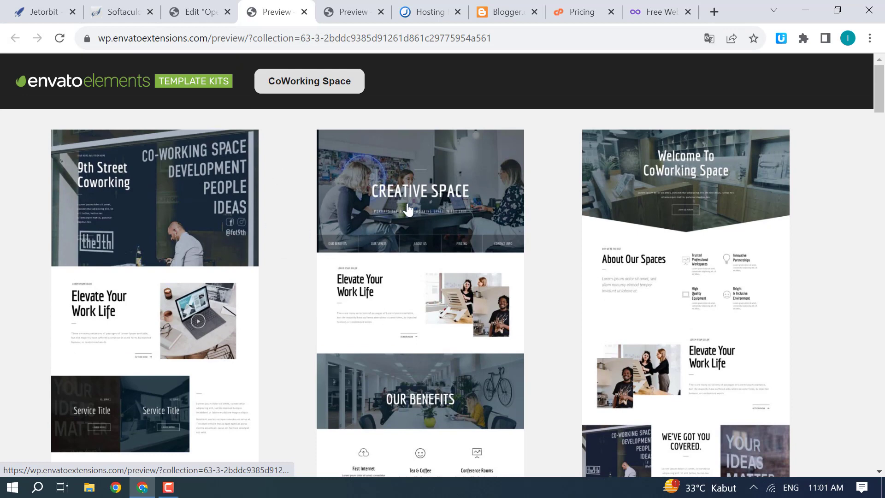
Step: Examine the page designs in the CoWorking Space kit preview, from the home pages to the contact page
{"action": "scroll", "coordinate": [661, 219], "scroll_direction": "down", "scroll_amount": 10}
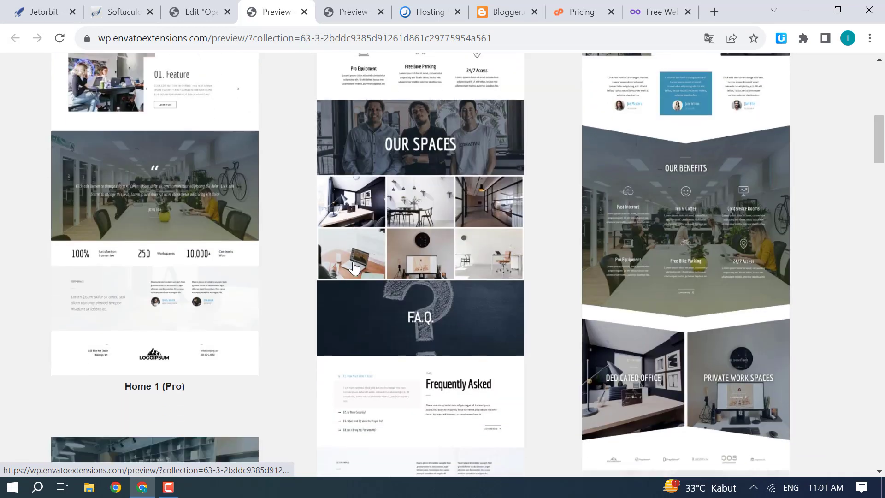
{"action": "scroll", "coordinate": [353, 267], "scroll_direction": "down", "scroll_amount": 1}
{"action": "scroll", "coordinate": [354, 268], "scroll_direction": "down", "scroll_amount": 5}
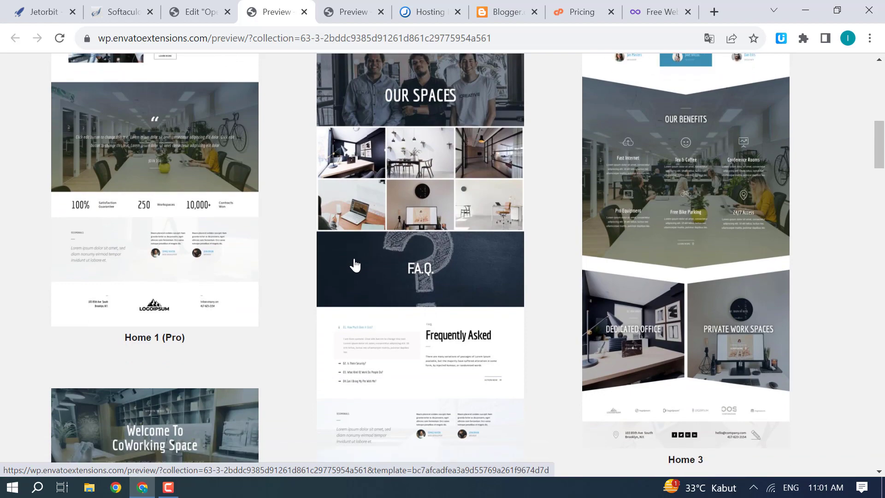
{"action": "scroll", "coordinate": [358, 272], "scroll_direction": "down", "scroll_amount": 5}
{"action": "scroll", "coordinate": [359, 272], "scroll_direction": "down", "scroll_amount": 7}
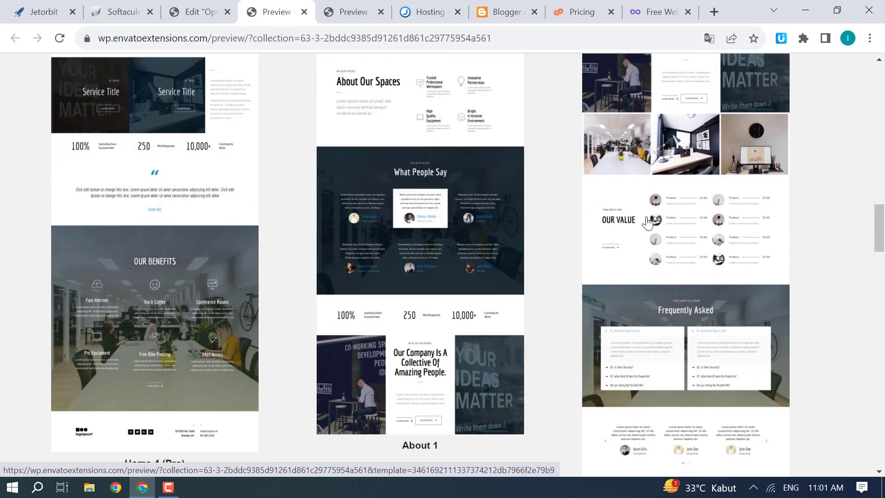
{"action": "scroll", "coordinate": [650, 223], "scroll_direction": "down", "scroll_amount": 10}
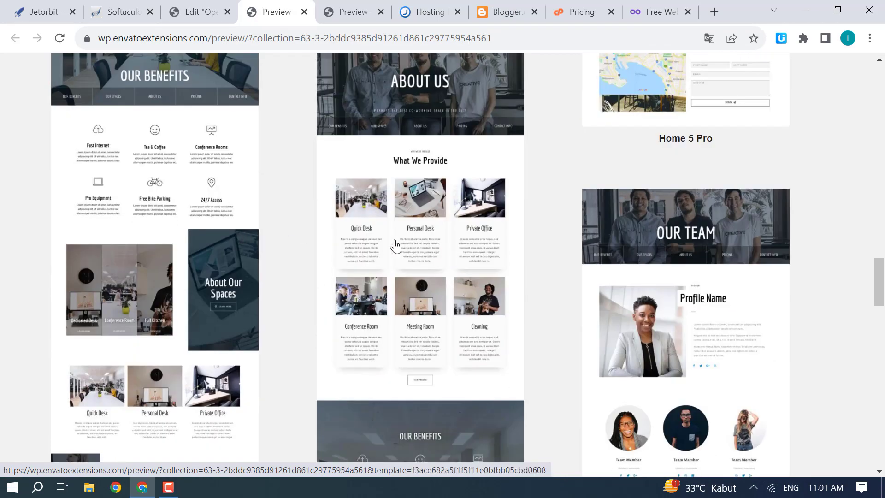
{"action": "scroll", "coordinate": [395, 247], "scroll_direction": "down", "scroll_amount": 4}
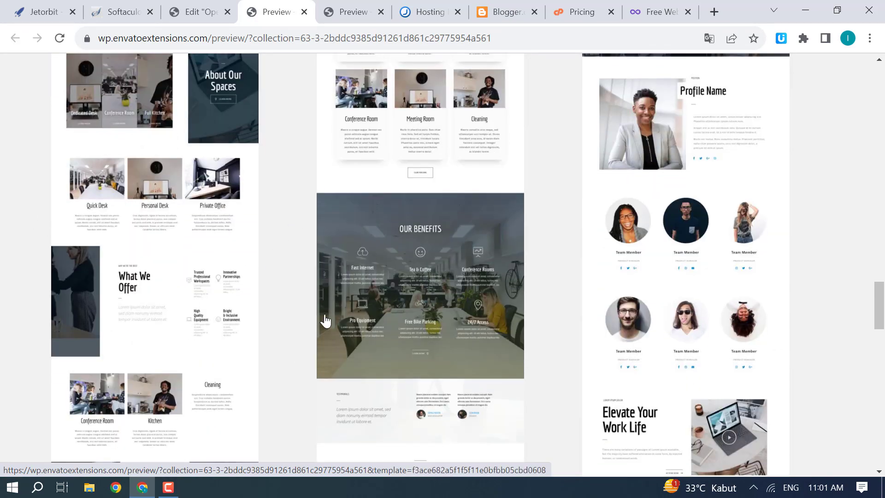
{"action": "scroll", "coordinate": [380, 264], "scroll_direction": "down", "scroll_amount": 15}
{"action": "scroll", "coordinate": [380, 263], "scroll_direction": "down", "scroll_amount": 8}
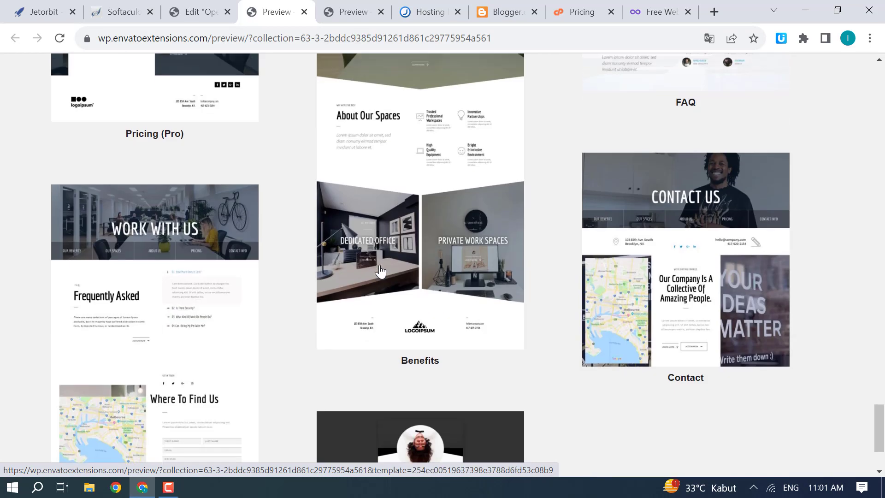
{"action": "scroll", "coordinate": [381, 260], "scroll_direction": "up", "scroll_amount": 4}
{"action": "scroll", "coordinate": [380, 259], "scroll_direction": "up", "scroll_amount": 10}
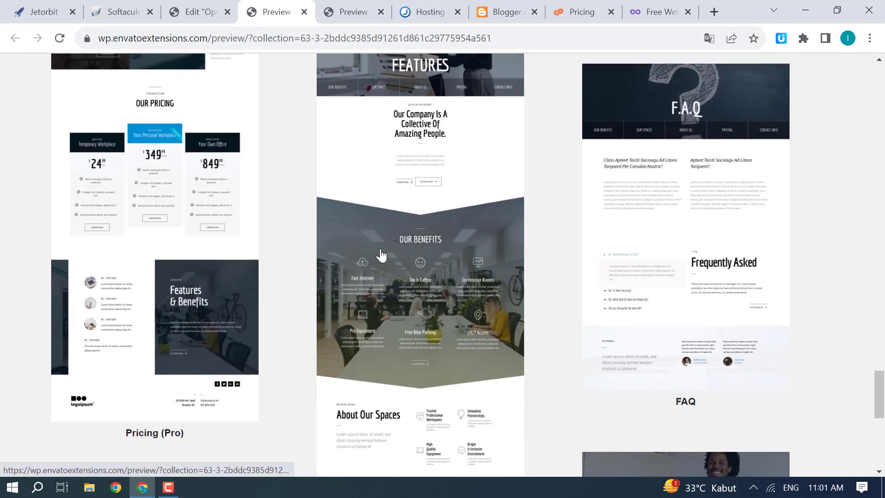
{"action": "scroll", "coordinate": [383, 248], "scroll_direction": "up", "scroll_amount": 3}
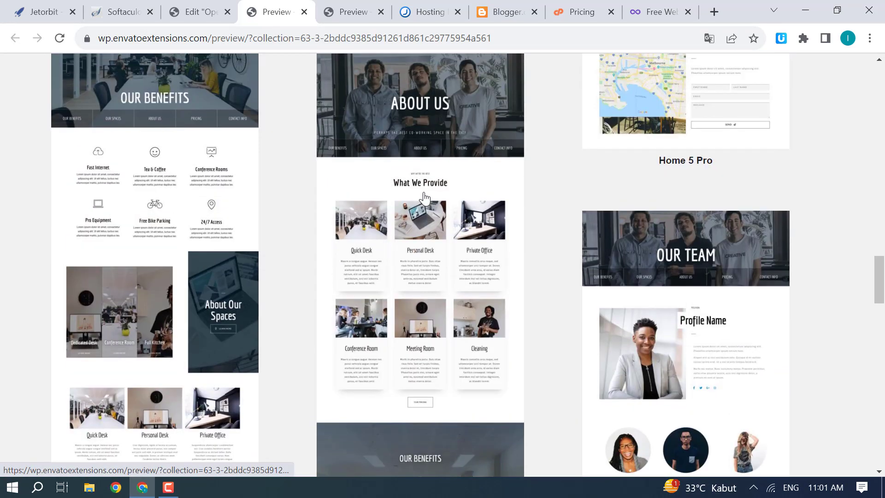
Step: Switch to the Tech (general business) kit preview and examine its page designs
{"action": "left_click", "coordinate": [351, 12]}
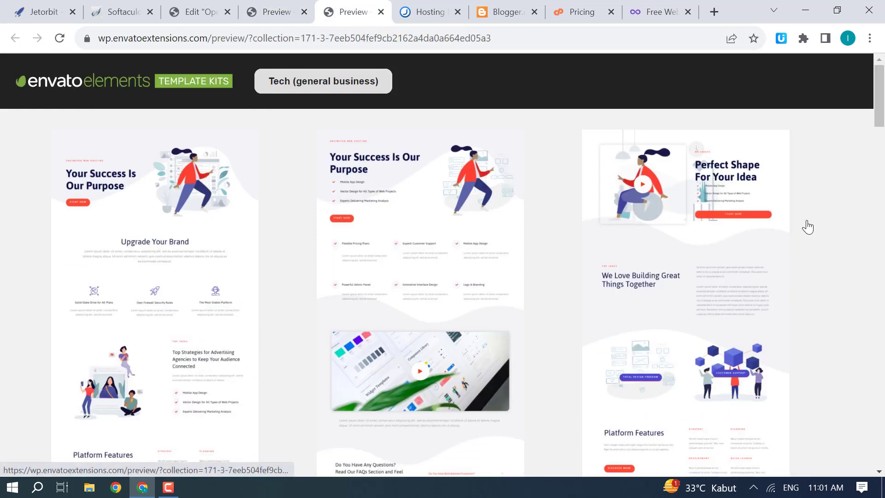
{"action": "scroll", "coordinate": [671, 326], "scroll_direction": "down", "scroll_amount": 10}
{"action": "scroll", "coordinate": [676, 339], "scroll_direction": "down", "scroll_amount": 12}
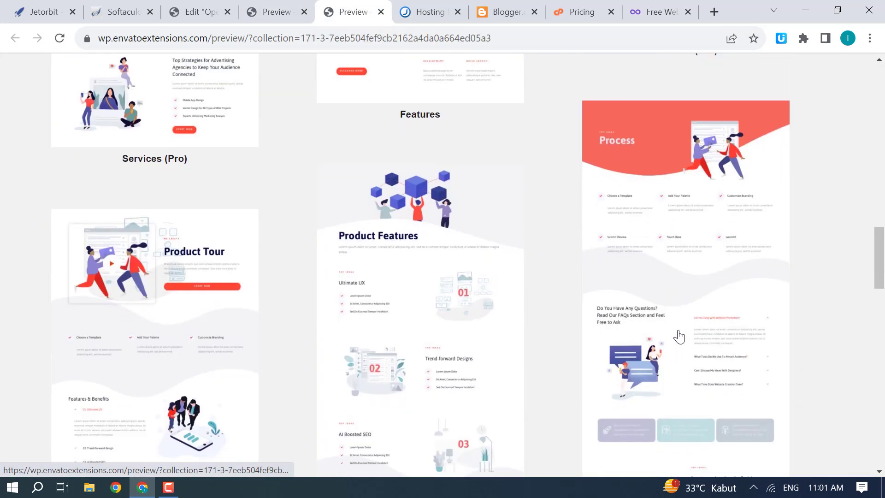
{"action": "scroll", "coordinate": [678, 339], "scroll_direction": "down", "scroll_amount": 18}
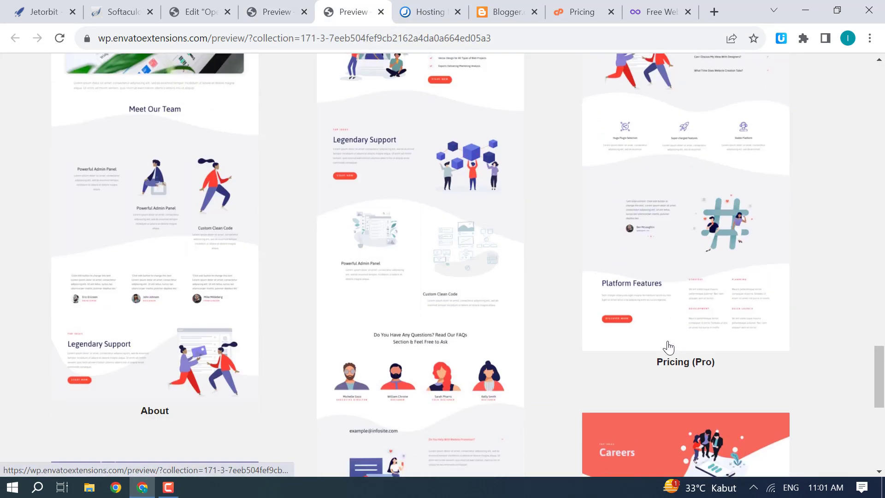
{"action": "scroll", "coordinate": [644, 339], "scroll_direction": "up", "scroll_amount": 8}
{"action": "scroll", "coordinate": [596, 319], "scroll_direction": "up", "scroll_amount": 15}
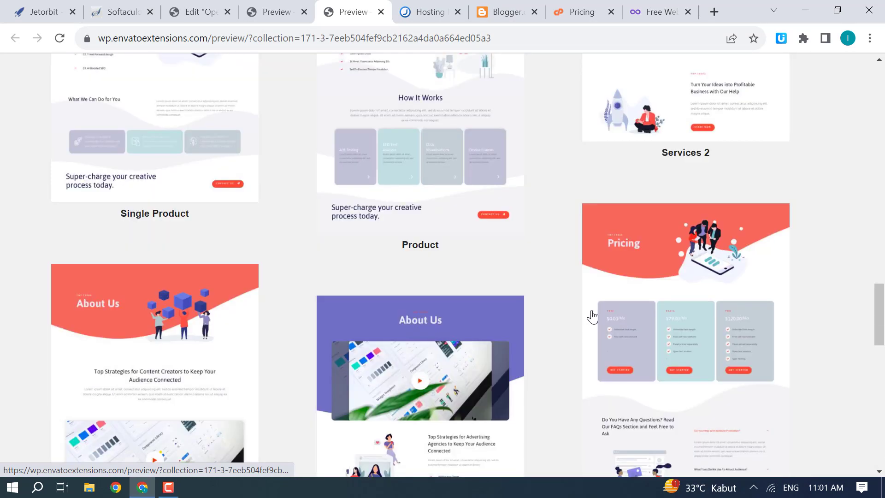
{"action": "scroll", "coordinate": [502, 316], "scroll_direction": "up", "scroll_amount": 10}
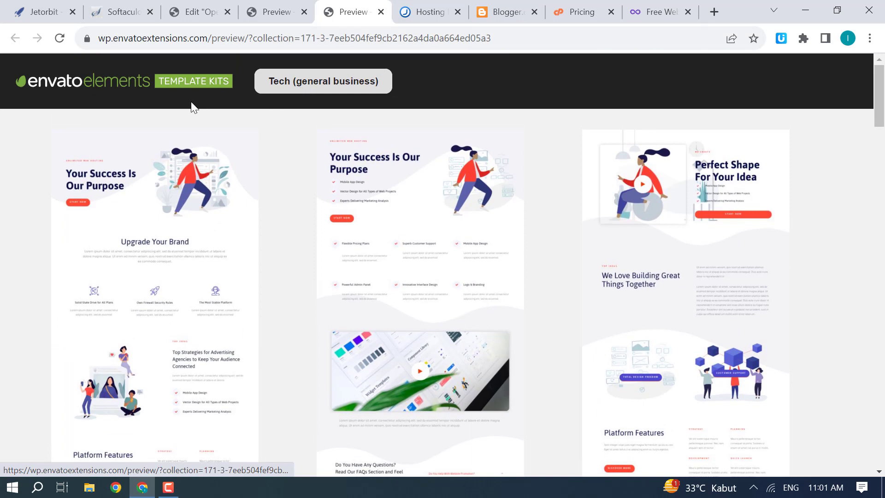
Step: Return to the Elementor editor, install the Tech (general business) free kit and open the installed kit
{"action": "left_click", "coordinate": [259, 12]}
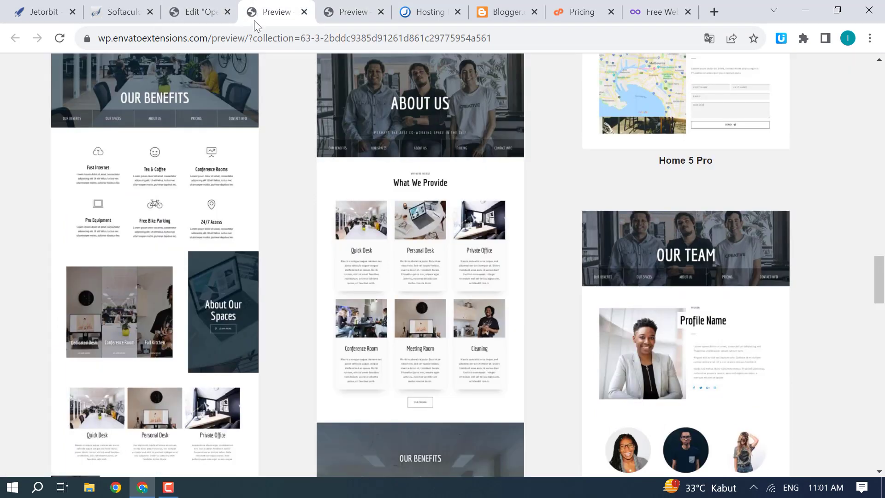
{"action": "left_click", "coordinate": [199, 14]}
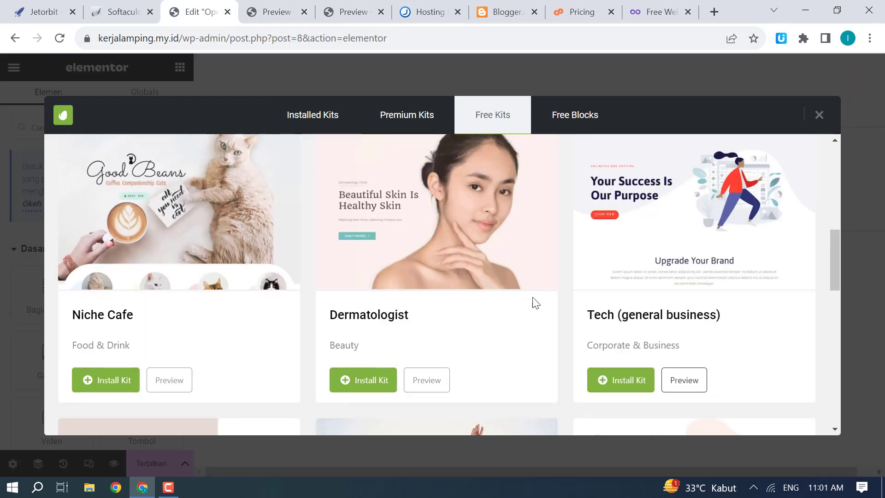
{"action": "left_click", "coordinate": [615, 389]}
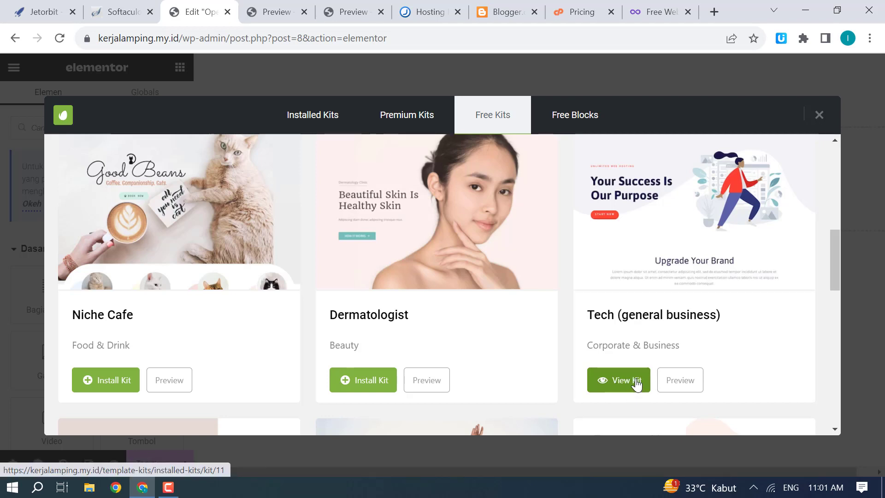
{"action": "left_click", "coordinate": [624, 385]}
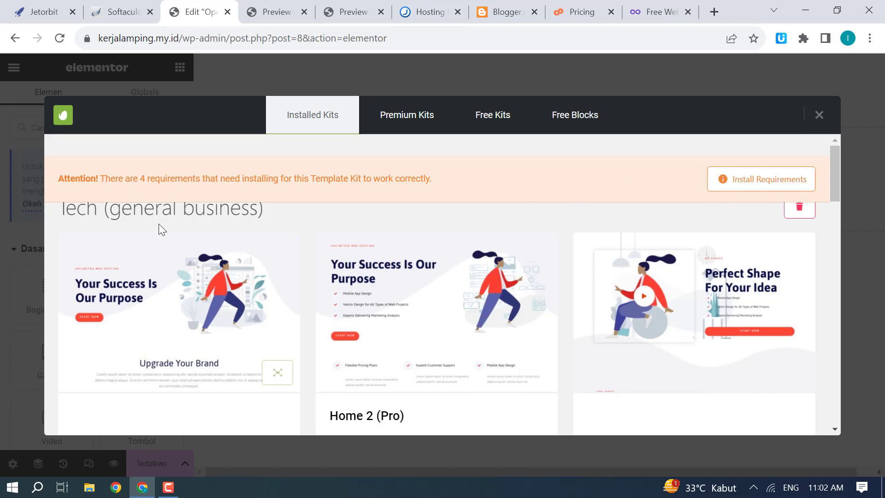
Step: Look through the installed Tech kit's templates, checking which can be inserted and which require Elementor Pro
{"action": "scroll", "coordinate": [261, 304], "scroll_direction": "down", "scroll_amount": 5}
{"action": "scroll", "coordinate": [262, 301], "scroll_direction": "up", "scroll_amount": 2}
{"action": "scroll", "coordinate": [276, 300], "scroll_direction": "up", "scroll_amount": 3}
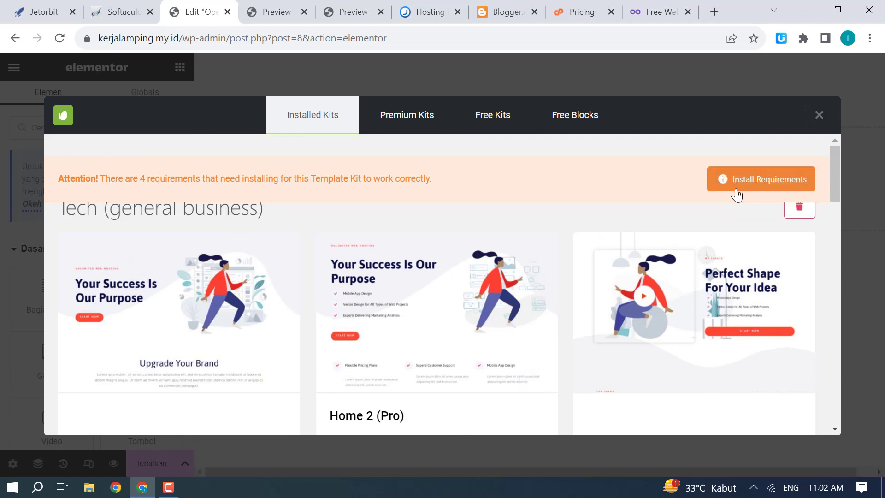
{"action": "scroll", "coordinate": [725, 221], "scroll_direction": "down", "scroll_amount": 3}
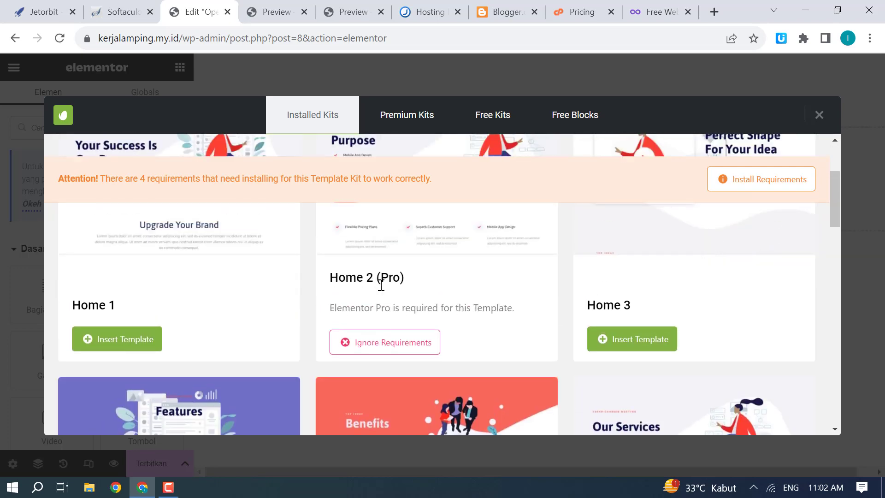
{"action": "scroll", "coordinate": [395, 285], "scroll_direction": "down", "scroll_amount": 1}
{"action": "scroll", "coordinate": [394, 286], "scroll_direction": "up", "scroll_amount": 2}
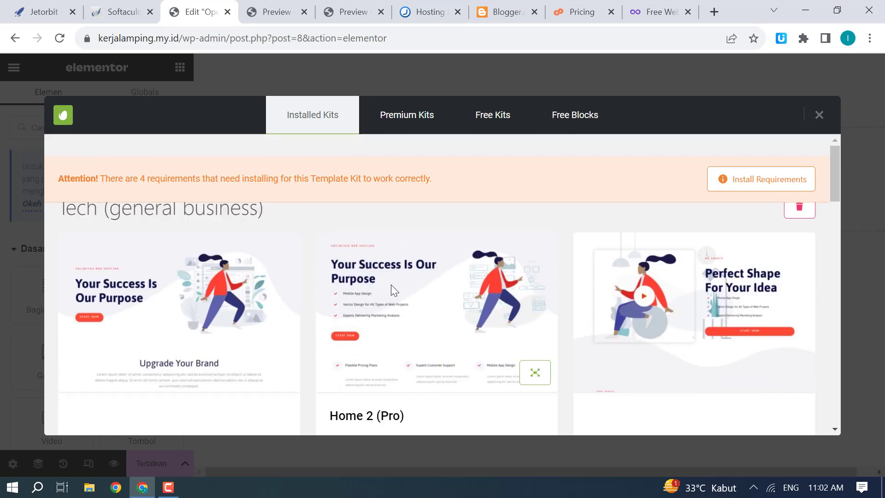
{"action": "scroll", "coordinate": [391, 285], "scroll_direction": "down", "scroll_amount": 9}
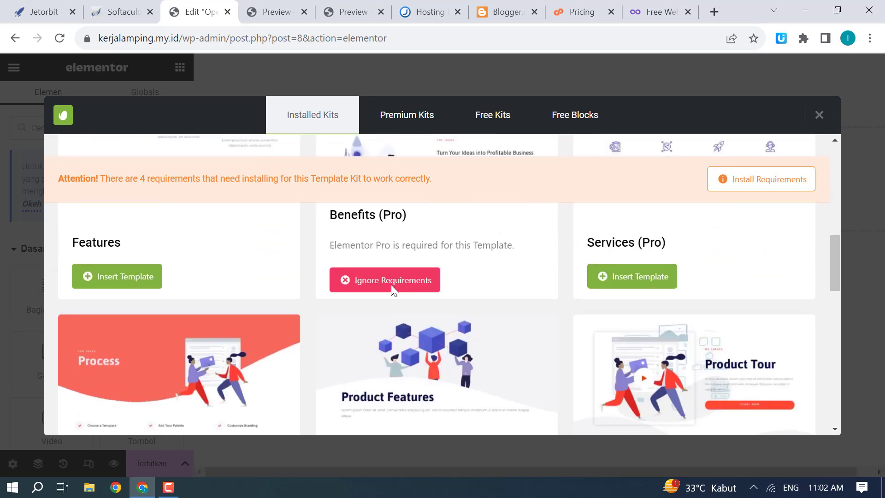
{"action": "scroll", "coordinate": [383, 237], "scroll_direction": "up", "scroll_amount": 2}
{"action": "scroll", "coordinate": [475, 258], "scroll_direction": "down", "scroll_amount": 4}
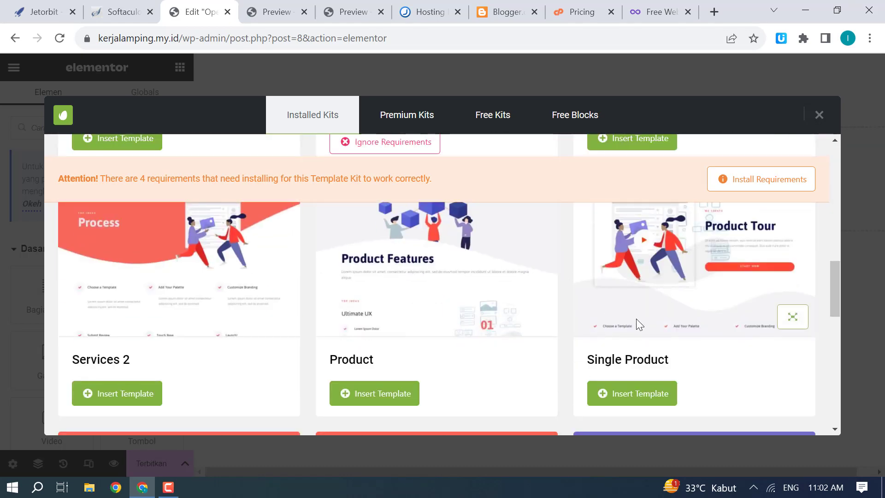
{"action": "scroll", "coordinate": [294, 355], "scroll_direction": "down", "scroll_amount": 7}
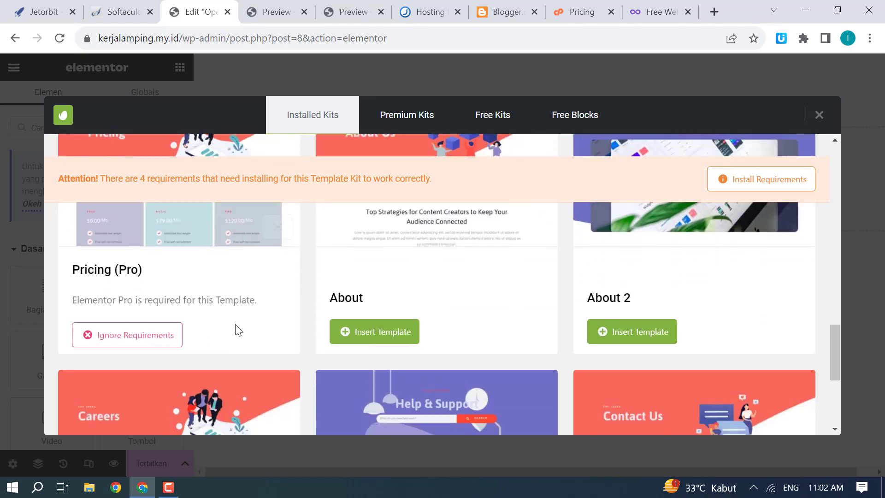
Step: Examine the remaining Tech kit templates, from Pricing and About to Careers and Contact, for their Elementor Pro requirements
{"action": "scroll", "coordinate": [272, 330], "scroll_direction": "up", "scroll_amount": 1}
{"action": "scroll", "coordinate": [271, 329], "scroll_direction": "down", "scroll_amount": 6}
{"action": "scroll", "coordinate": [271, 327], "scroll_direction": "up", "scroll_amount": 3}
{"action": "scroll", "coordinate": [277, 329], "scroll_direction": "down", "scroll_amount": 3}
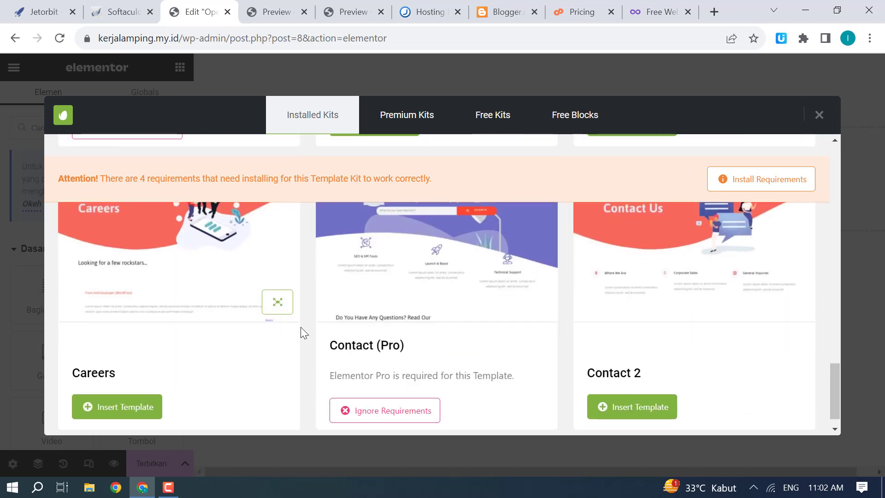
{"action": "scroll", "coordinate": [394, 389], "scroll_direction": "up", "scroll_amount": 4}
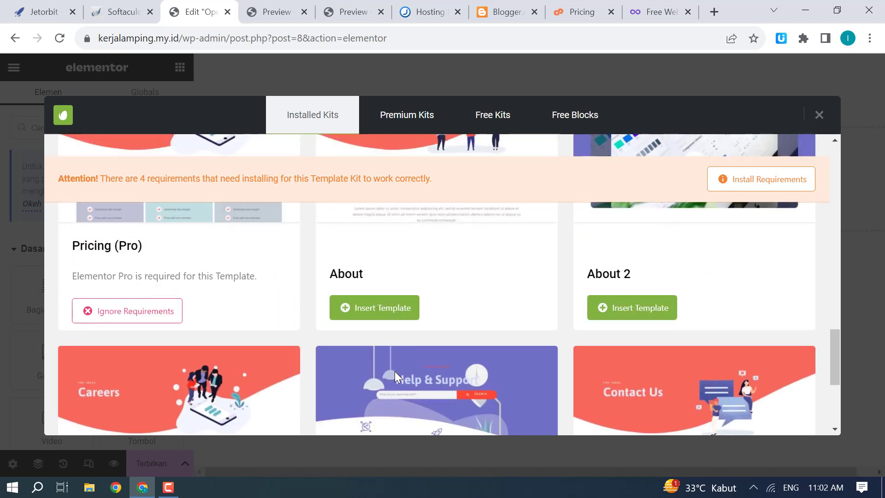
{"action": "scroll", "coordinate": [458, 311], "scroll_direction": "down", "scroll_amount": 4}
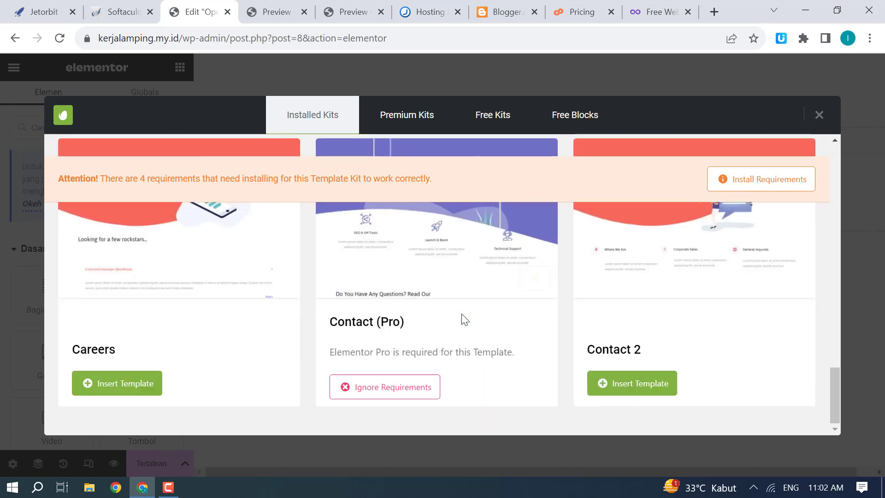
{"action": "scroll", "coordinate": [463, 318], "scroll_direction": "up", "scroll_amount": 2}
{"action": "scroll", "coordinate": [431, 297], "scroll_direction": "up", "scroll_amount": 15}
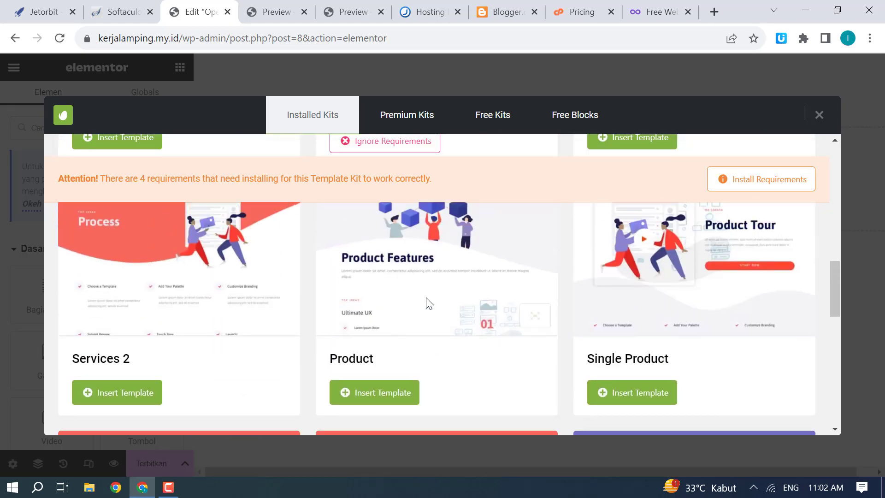
Step: Insert the Home 1 template from the Tech (general business) kit into the page
{"action": "scroll", "coordinate": [426, 298], "scroll_direction": "up", "scroll_amount": 3}
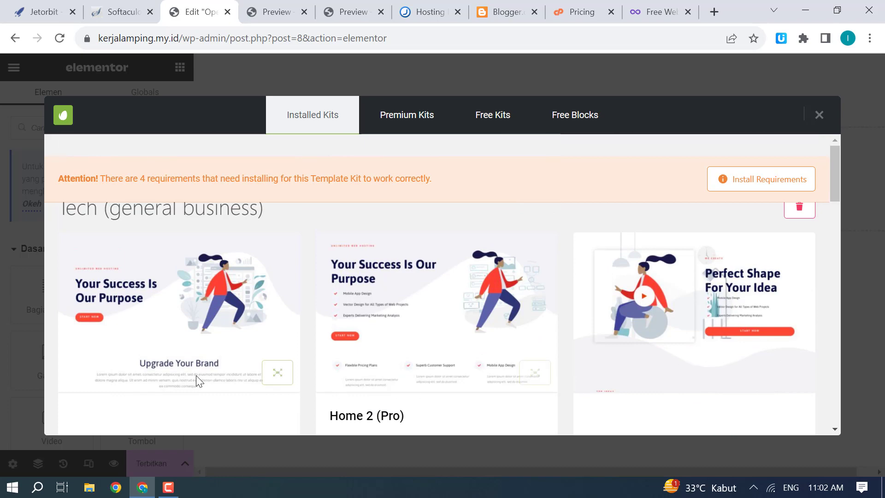
{"action": "scroll", "coordinate": [237, 264], "scroll_direction": "down", "scroll_amount": 3}
{"action": "scroll", "coordinate": [233, 278], "scroll_direction": "up", "scroll_amount": 1}
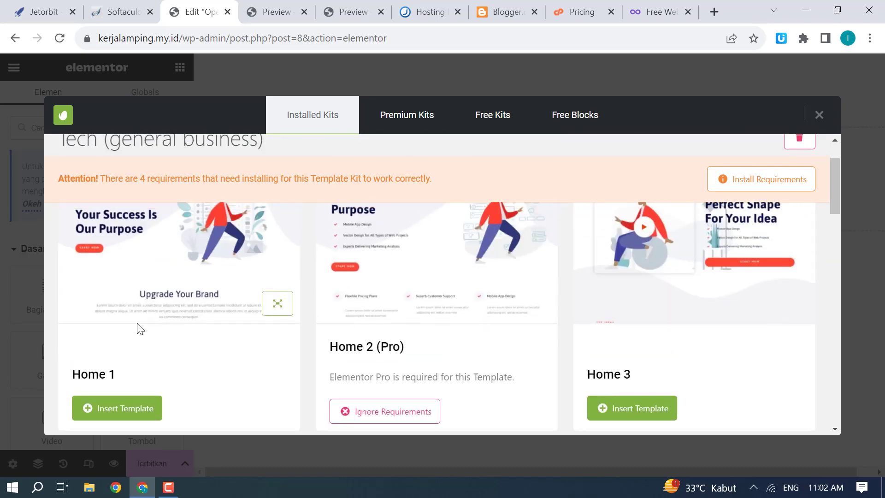
{"action": "scroll", "coordinate": [641, 375], "scroll_direction": "down", "scroll_amount": 5}
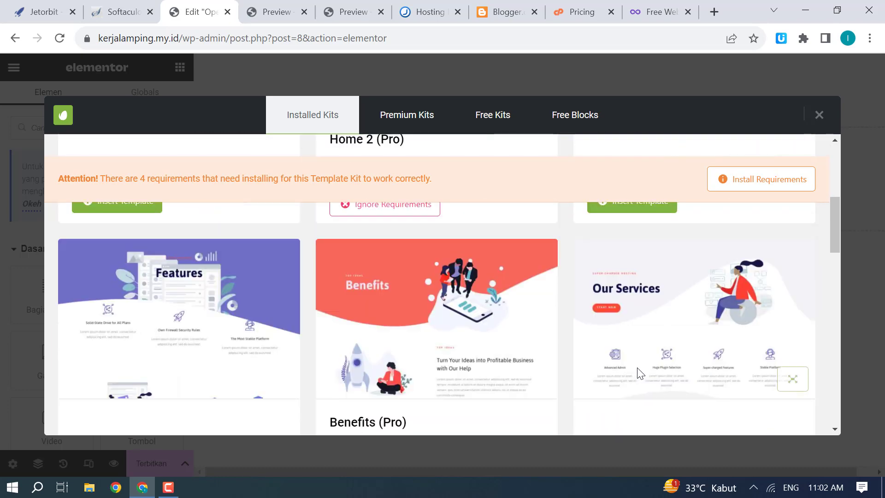
{"action": "scroll", "coordinate": [638, 369], "scroll_direction": "up", "scroll_amount": 5}
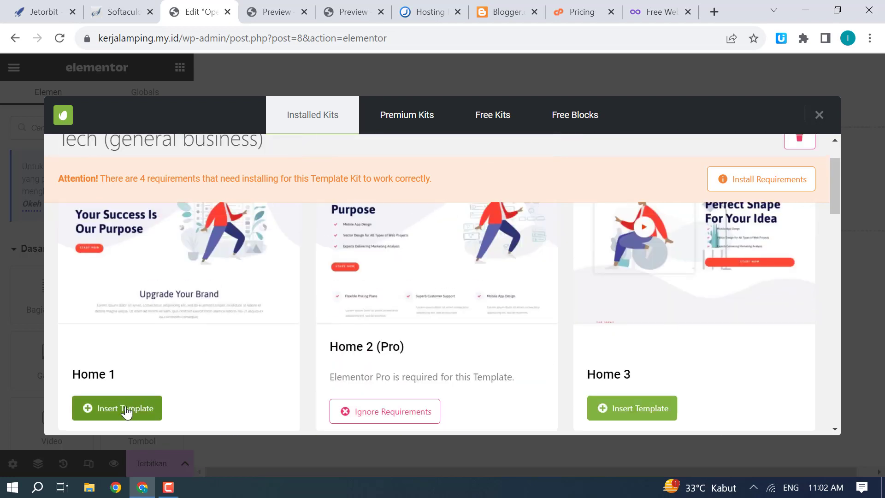
{"action": "left_click", "coordinate": [110, 414]}
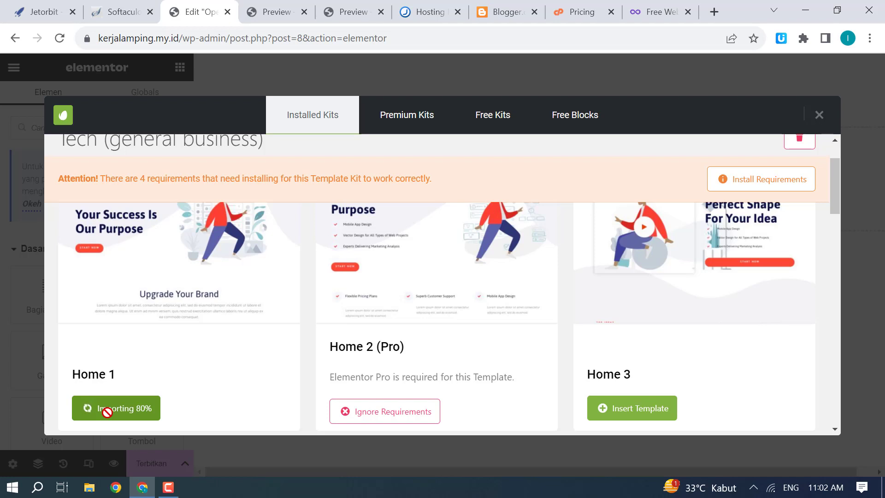
Step: Examine the inserted Home 1 layout in the editor, from the hero section to the Legendary Support section
{"action": "scroll", "coordinate": [337, 367], "scroll_direction": "down", "scroll_amount": 2}
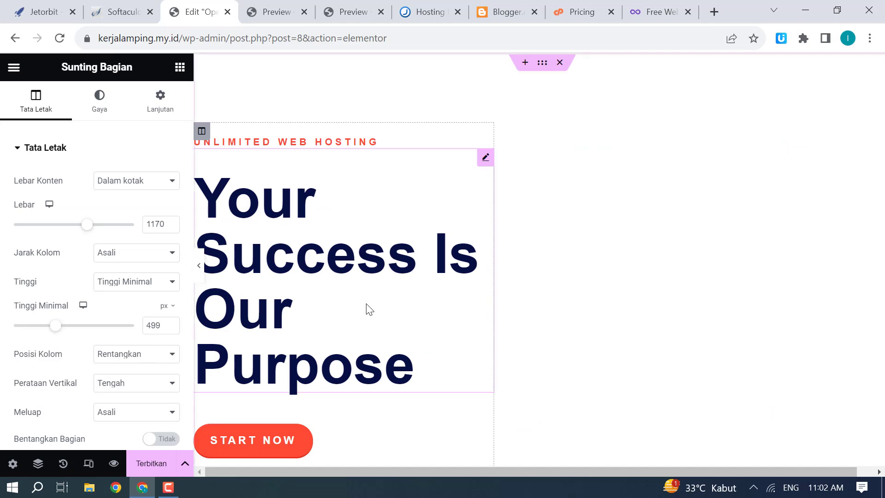
{"action": "scroll", "coordinate": [473, 275], "scroll_direction": "down", "scroll_amount": 3}
{"action": "scroll", "coordinate": [473, 274], "scroll_direction": "up", "scroll_amount": 3}
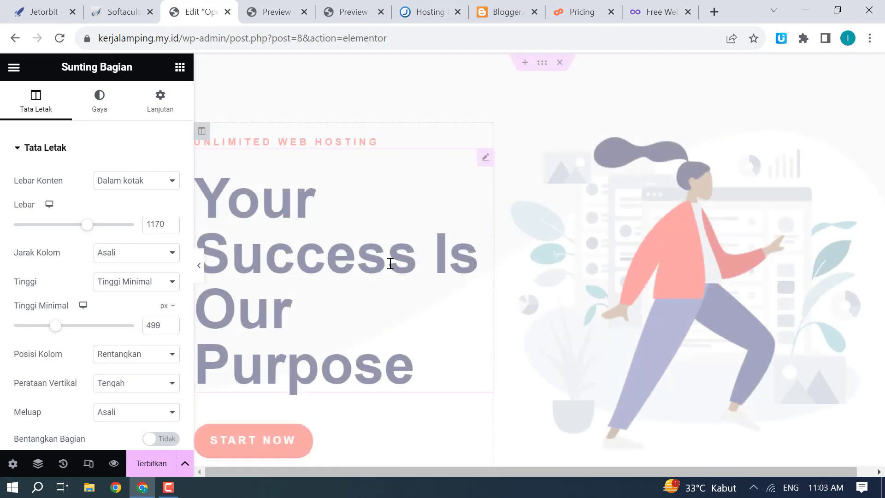
{"action": "scroll", "coordinate": [471, 243], "scroll_direction": "down", "scroll_amount": 10}
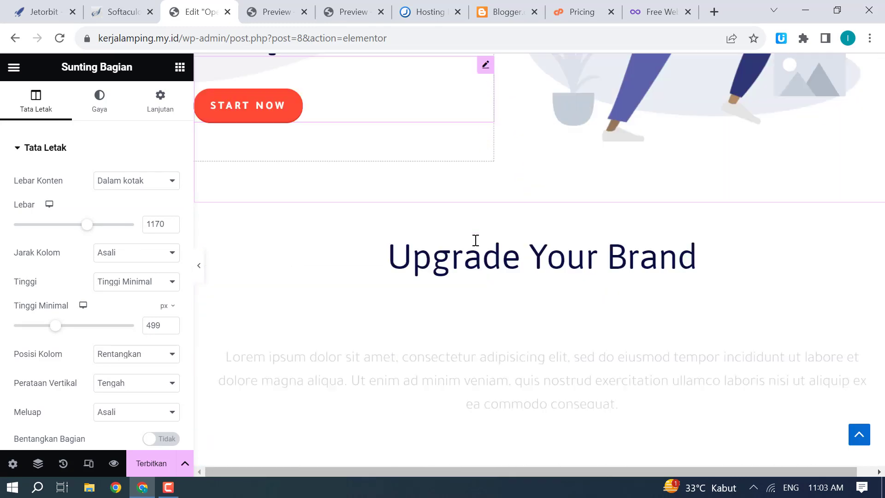
{"action": "scroll", "coordinate": [479, 254], "scroll_direction": "down", "scroll_amount": 20}
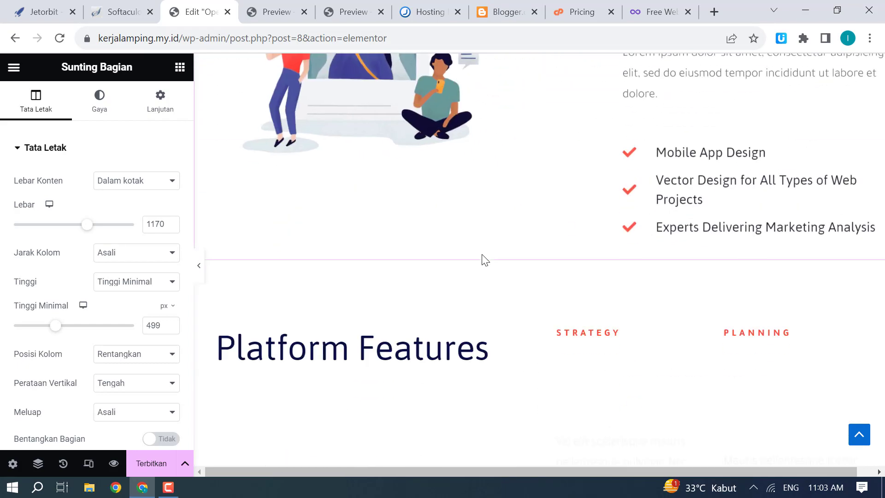
{"action": "scroll", "coordinate": [484, 261], "scroll_direction": "down", "scroll_amount": 20}
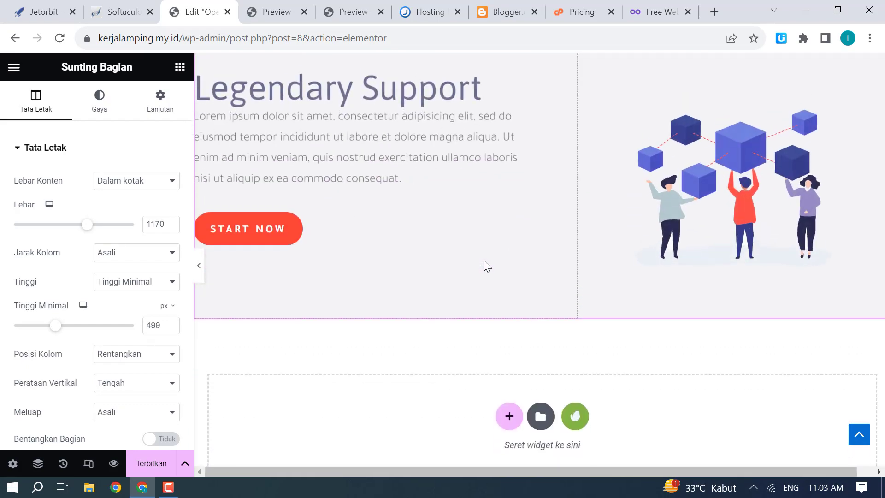
{"action": "scroll", "coordinate": [483, 270], "scroll_direction": "up", "scroll_amount": 15}
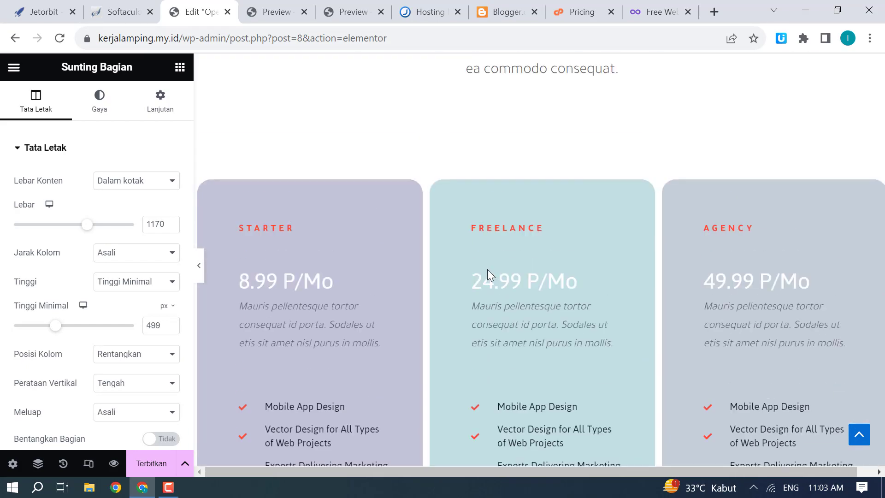
{"action": "scroll", "coordinate": [480, 269], "scroll_direction": "up", "scroll_amount": 20}
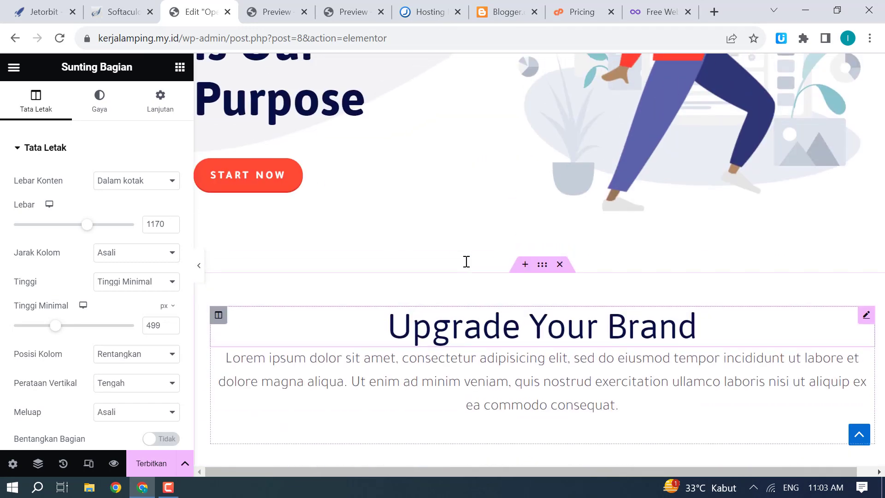
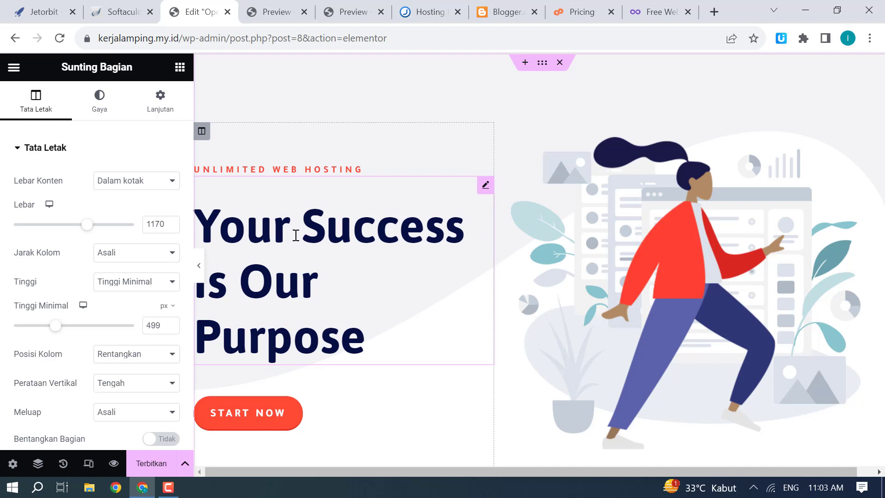
Step: Preview the page in a new tab, examine its sections down to the pricing plans, and reload it
{"action": "left_click", "coordinate": [112, 466]}
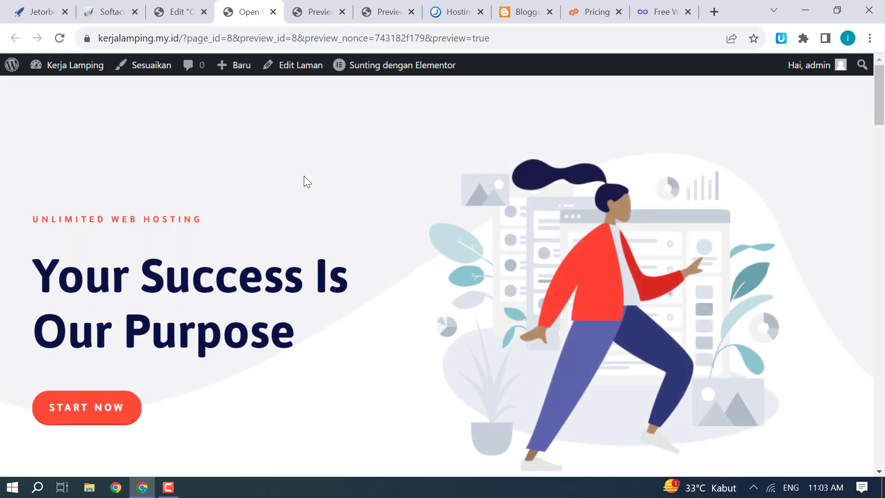
{"action": "scroll", "coordinate": [305, 179], "scroll_direction": "down", "scroll_amount": 3}
{"action": "scroll", "coordinate": [304, 177], "scroll_direction": "down", "scroll_amount": 10}
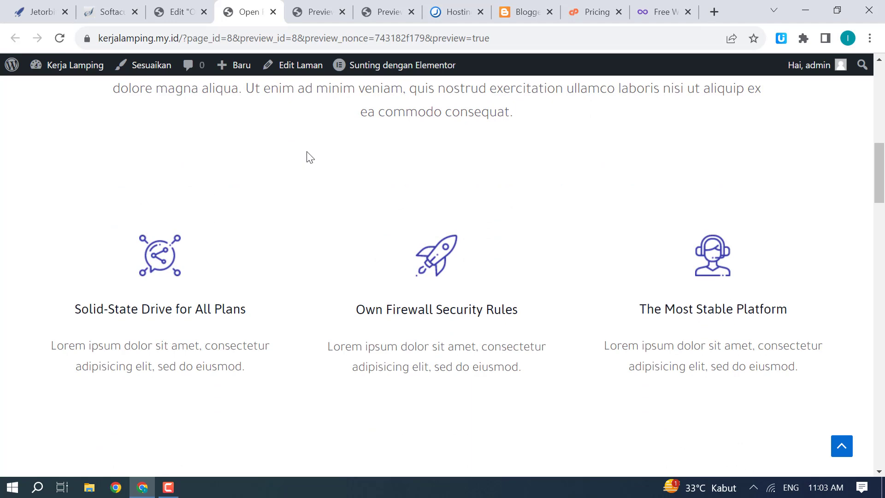
{"action": "scroll", "coordinate": [308, 174], "scroll_direction": "down", "scroll_amount": 15}
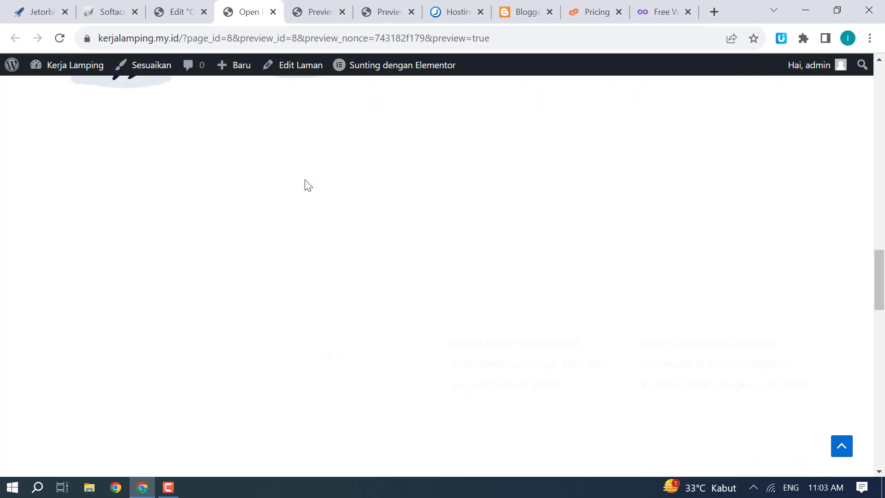
{"action": "scroll", "coordinate": [308, 184], "scroll_direction": "down", "scroll_amount": 9}
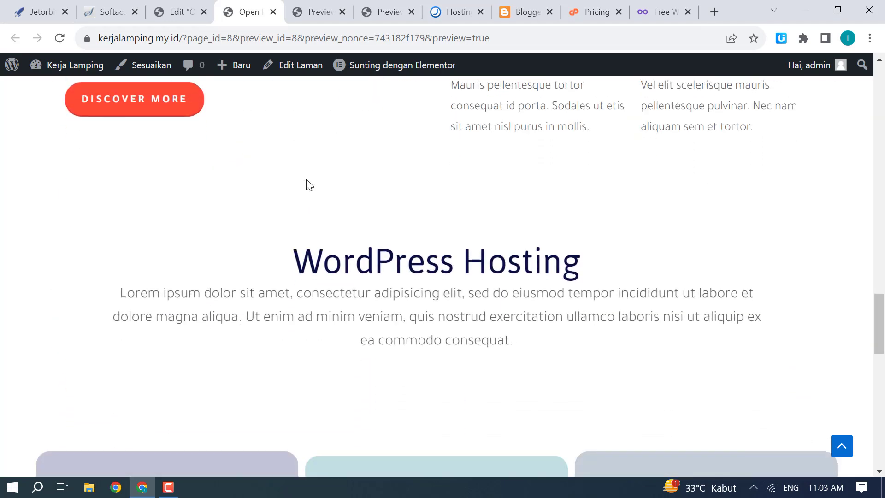
{"action": "scroll", "coordinate": [306, 184], "scroll_direction": "down", "scroll_amount": 1}
{"action": "scroll", "coordinate": [300, 178], "scroll_direction": "down", "scroll_amount": 2}
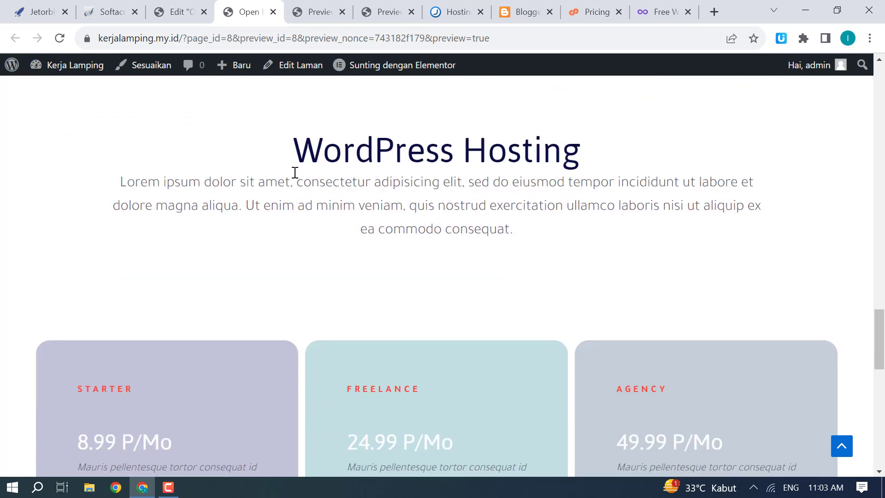
{"action": "scroll", "coordinate": [295, 175], "scroll_direction": "down", "scroll_amount": 5}
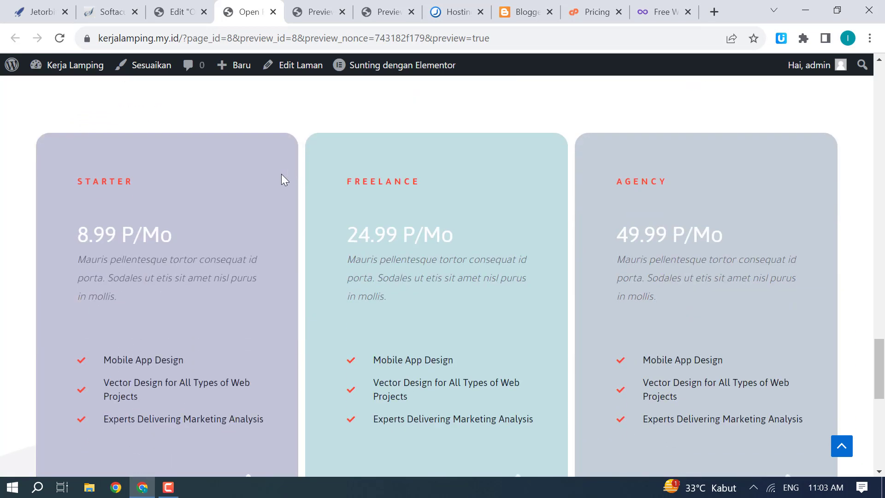
{"action": "scroll", "coordinate": [281, 173], "scroll_direction": "down", "scroll_amount": 9}
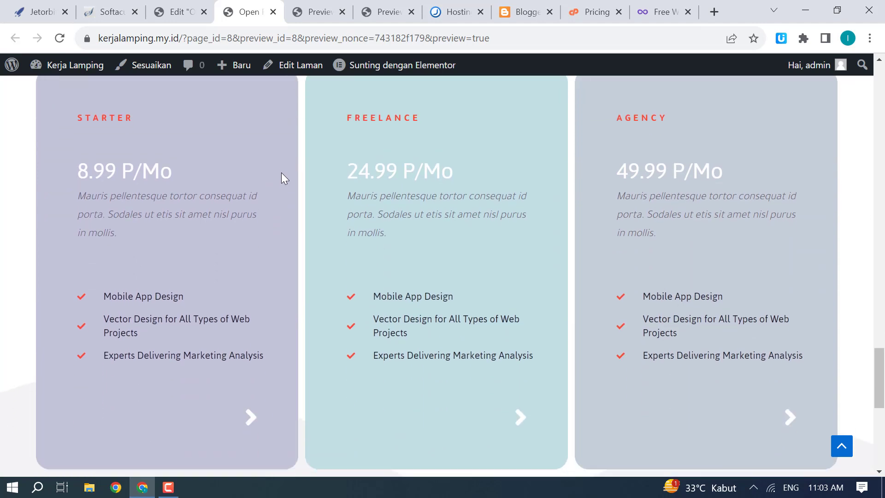
{"action": "scroll", "coordinate": [283, 196], "scroll_direction": "down", "scroll_amount": 1}
{"action": "key", "text": "F5"}
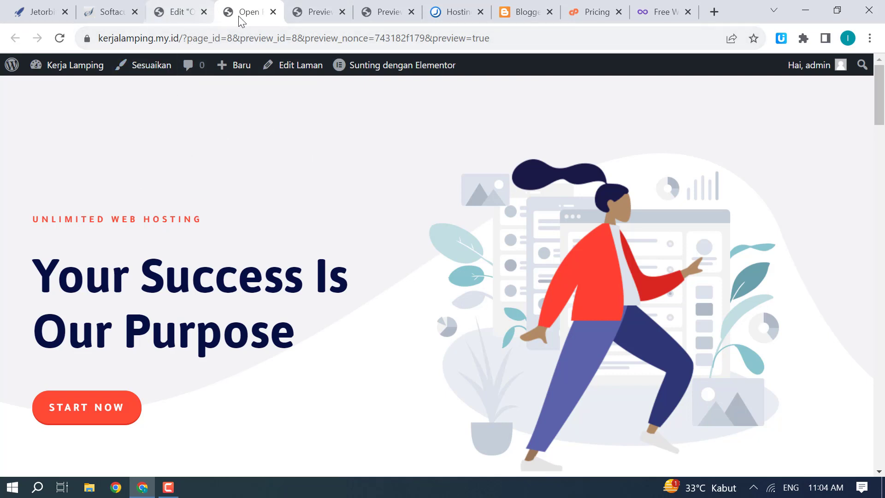
Step: Close the preview and inspect the editor settings of the hero heading and the spacer over the hero illustration
{"action": "left_click", "coordinate": [274, 12]}
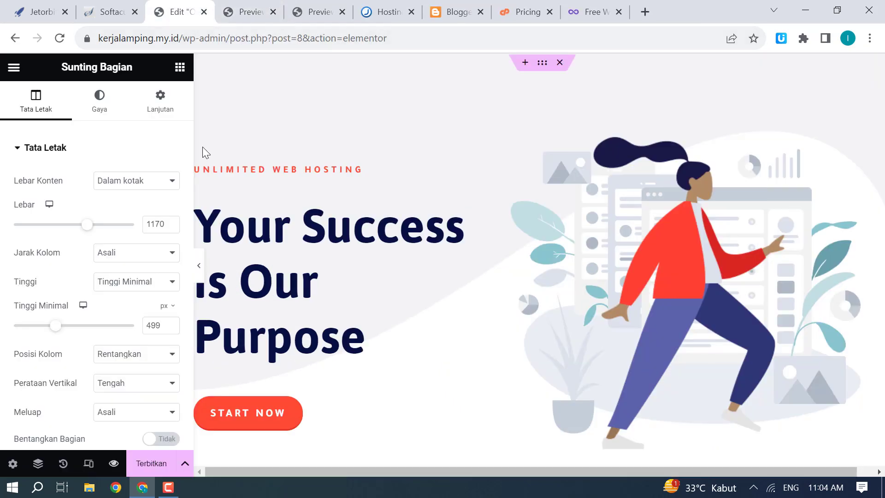
{"action": "left_click", "coordinate": [331, 220]}
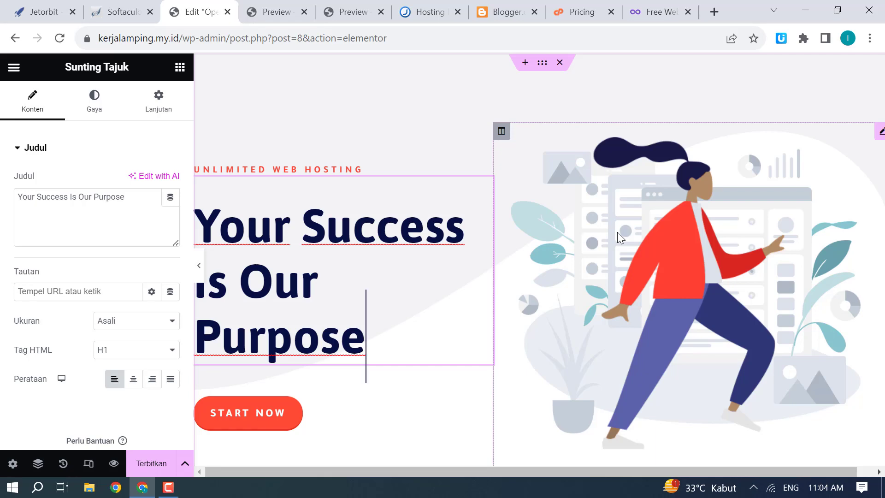
{"action": "left_click", "coordinate": [675, 251]}
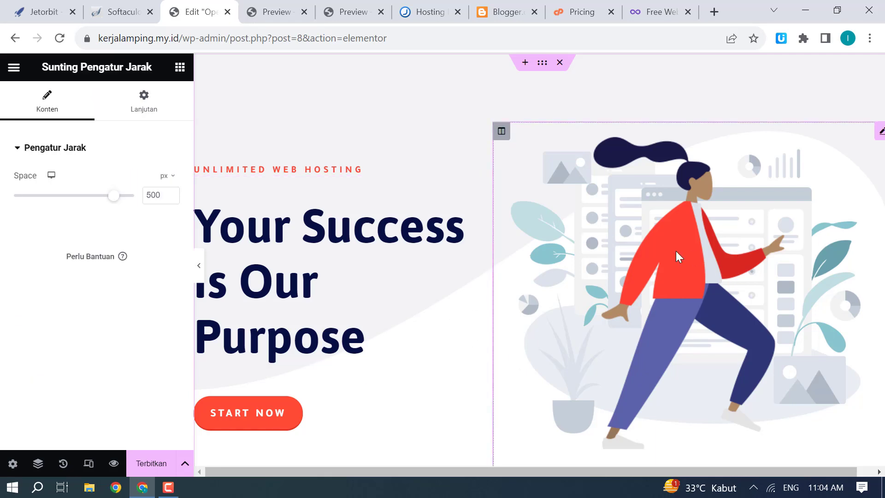
{"action": "scroll", "coordinate": [440, 247], "scroll_direction": "down", "scroll_amount": 3}
{"action": "scroll", "coordinate": [353, 268], "scroll_direction": "down", "scroll_amount": 8}
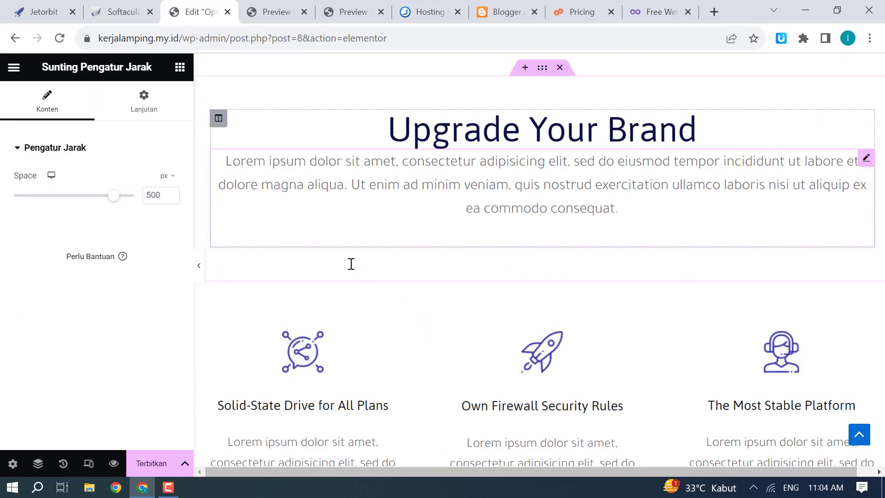
{"action": "scroll", "coordinate": [352, 269], "scroll_direction": "up", "scroll_amount": 5}
{"action": "scroll", "coordinate": [403, 237], "scroll_direction": "up", "scroll_amount": 7}
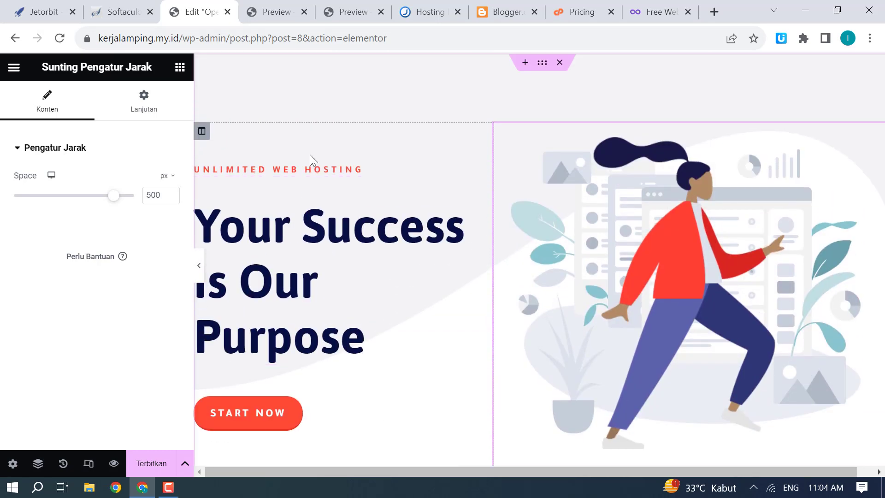
Step: Inspect the editor settings of the hero heading, the rocket image and the "The Most Stable Platform" heading
{"action": "left_click", "coordinate": [292, 171]}
{"action": "left_click", "coordinate": [478, 239]}
{"action": "scroll", "coordinate": [627, 233], "scroll_direction": "down", "scroll_amount": 10}
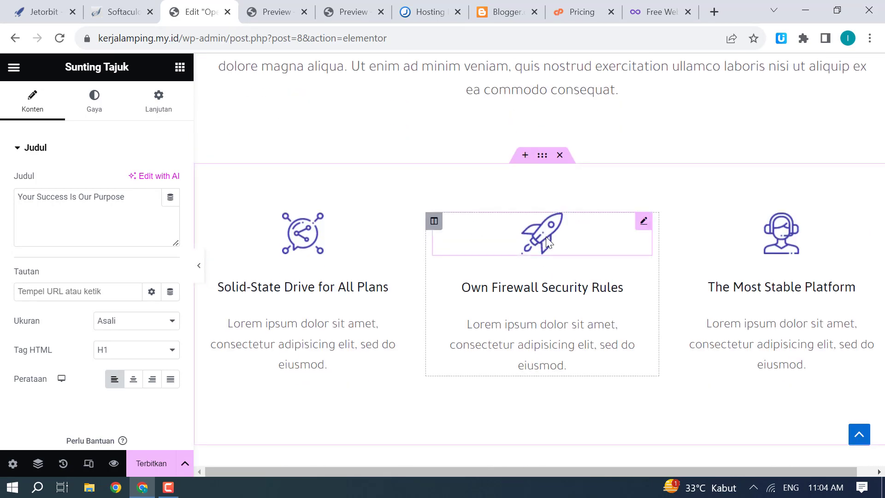
{"action": "left_click", "coordinate": [543, 231]}
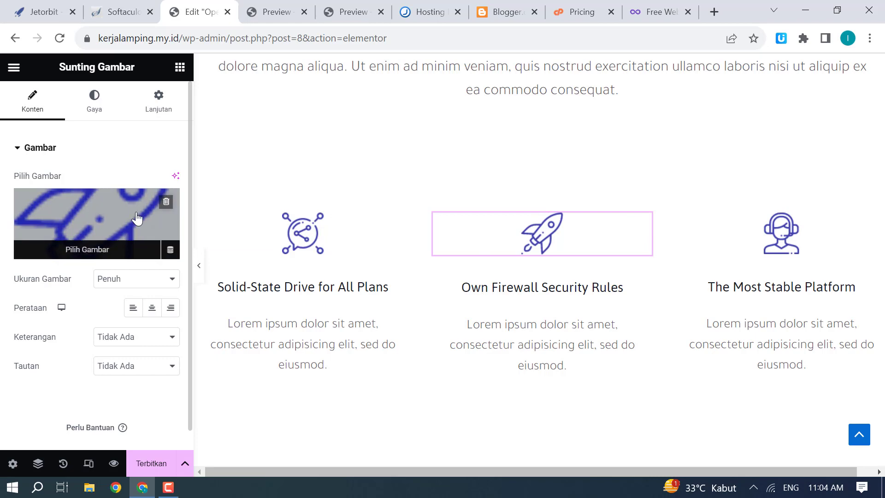
{"action": "left_click", "coordinate": [763, 261]}
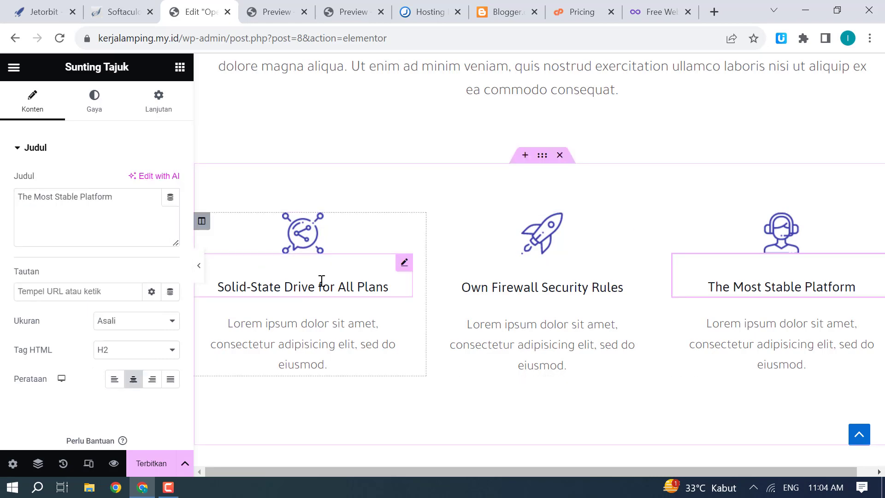
Step: Examine the remaining page sections, from the advertising strategies and pricing plans to the empty widget area at the end
{"action": "scroll", "coordinate": [321, 281], "scroll_direction": "down", "scroll_amount": 4}
{"action": "scroll", "coordinate": [328, 292], "scroll_direction": "down", "scroll_amount": 6}
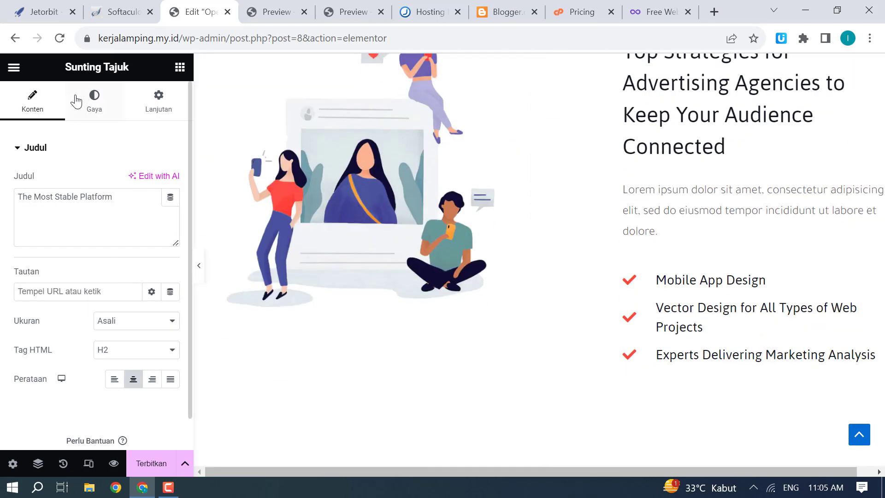
{"action": "scroll", "coordinate": [409, 371], "scroll_direction": "down", "scroll_amount": 15}
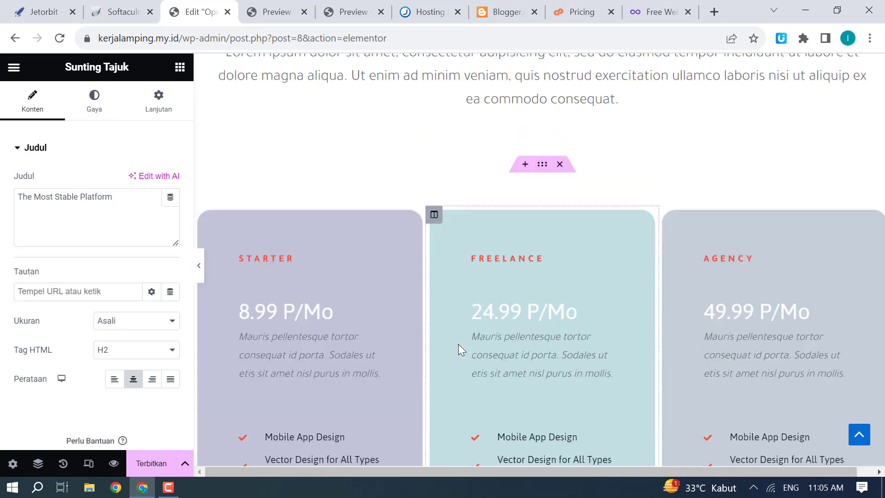
{"action": "scroll", "coordinate": [466, 298], "scroll_direction": "down", "scroll_amount": 10}
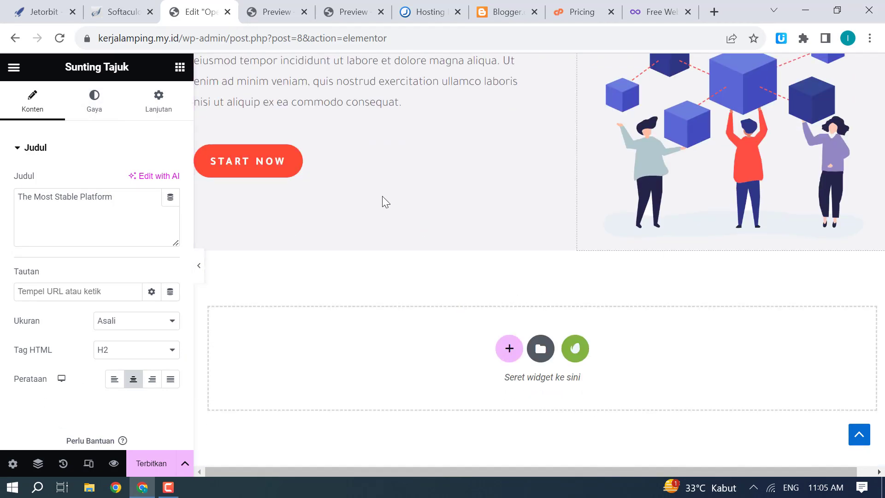
{"action": "scroll", "coordinate": [424, 286], "scroll_direction": "up", "scroll_amount": 3}
{"action": "scroll", "coordinate": [484, 276], "scroll_direction": "down", "scroll_amount": 3}
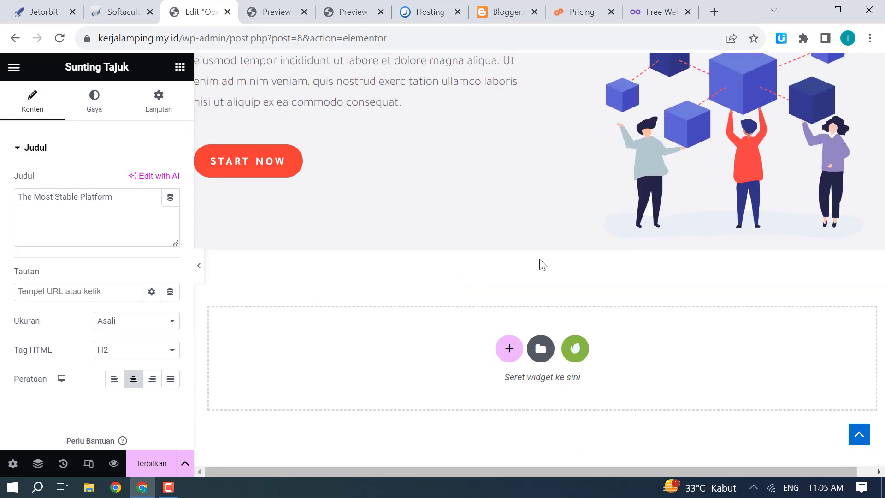
Step: Open the installed Tech (general business) kit in the Envato template library from the empty area below the page content
{"action": "left_click", "coordinate": [574, 348]}
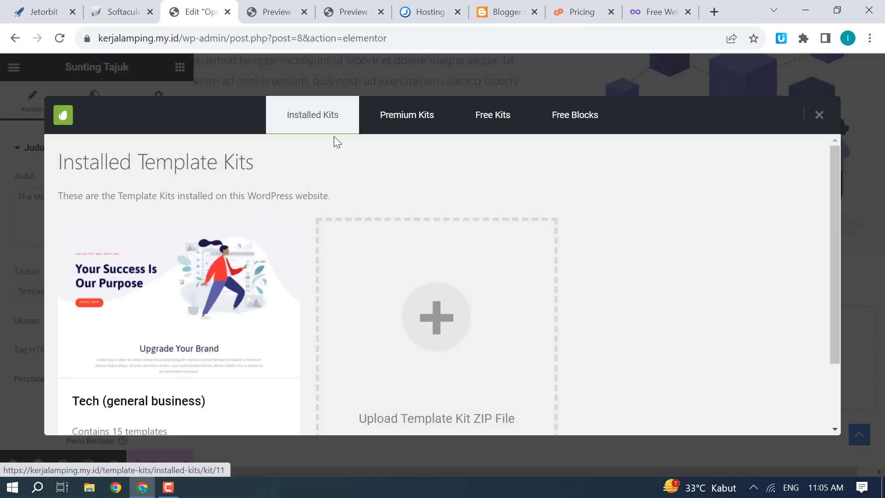
{"action": "scroll", "coordinate": [368, 244], "scroll_direction": "down", "scroll_amount": 2}
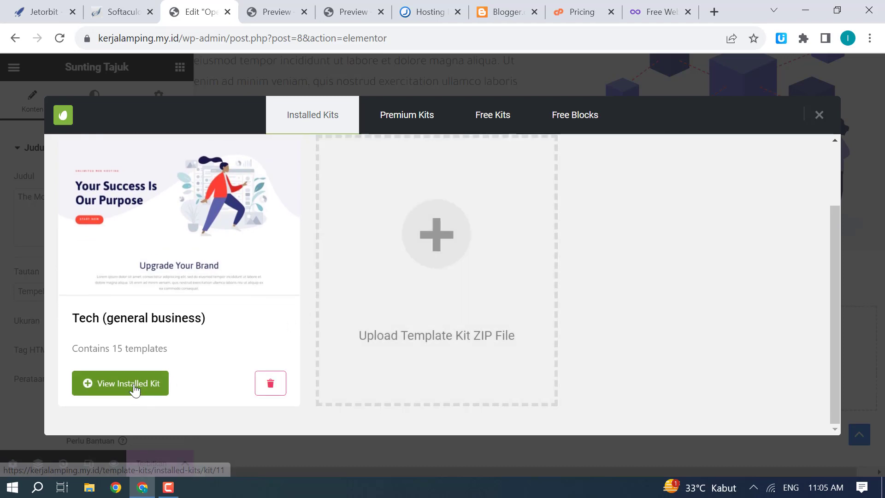
{"action": "left_click", "coordinate": [134, 390]}
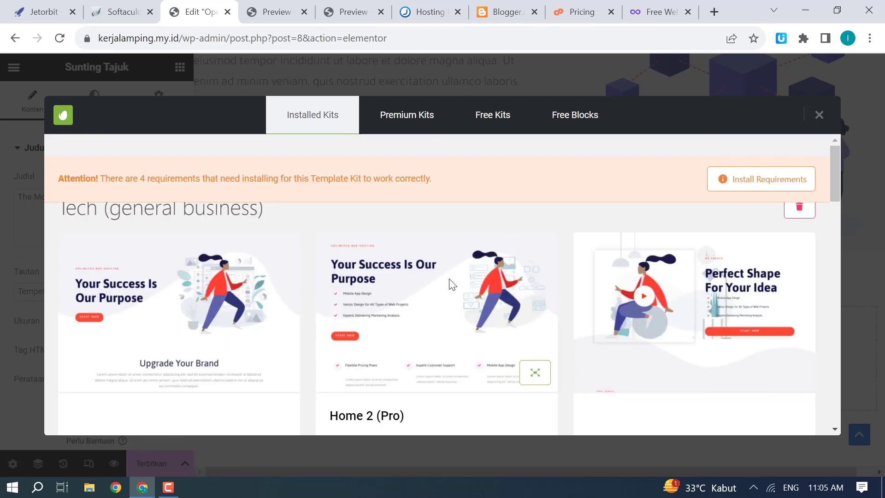
Step: Examine the Tech kit's templates, including Services, Product, Pricing, About, Careers and Contact, and their insertion requirements
{"action": "scroll", "coordinate": [452, 284], "scroll_direction": "down", "scroll_amount": 5}
{"action": "scroll", "coordinate": [659, 297], "scroll_direction": "down", "scroll_amount": 6}
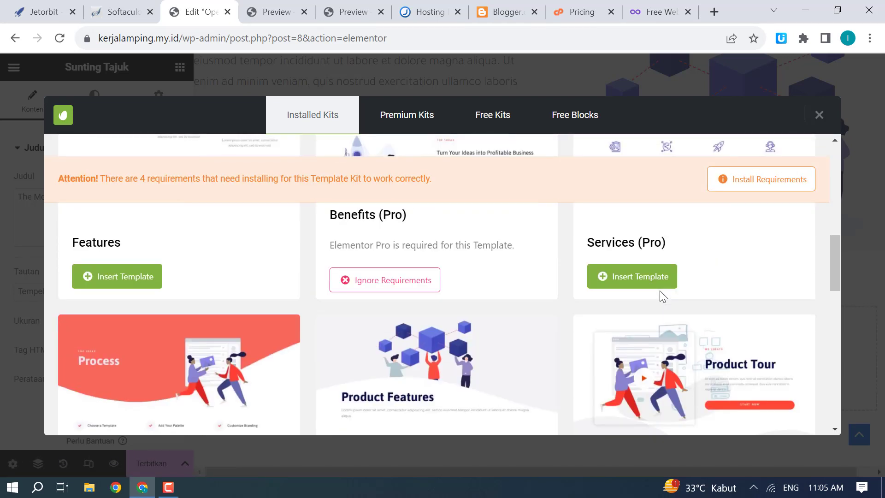
{"action": "scroll", "coordinate": [660, 296], "scroll_direction": "down", "scroll_amount": 4}
{"action": "scroll", "coordinate": [664, 304], "scroll_direction": "down", "scroll_amount": 4}
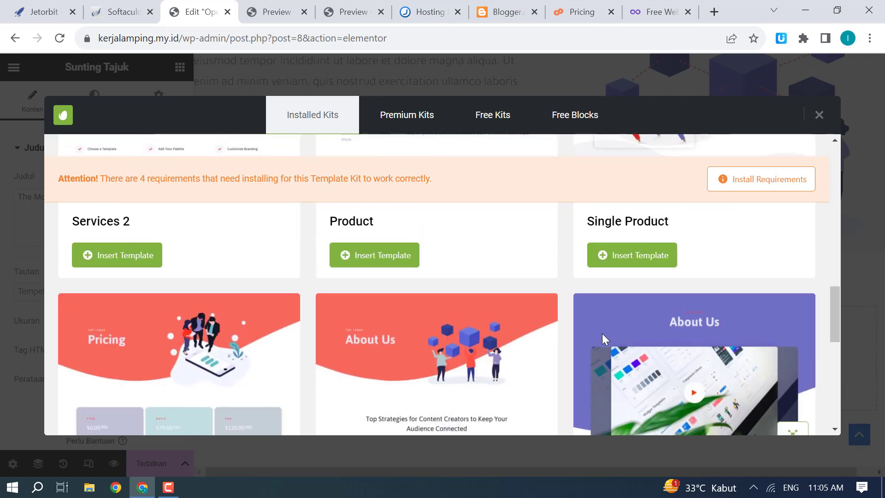
{"action": "scroll", "coordinate": [604, 332], "scroll_direction": "down", "scroll_amount": 9}
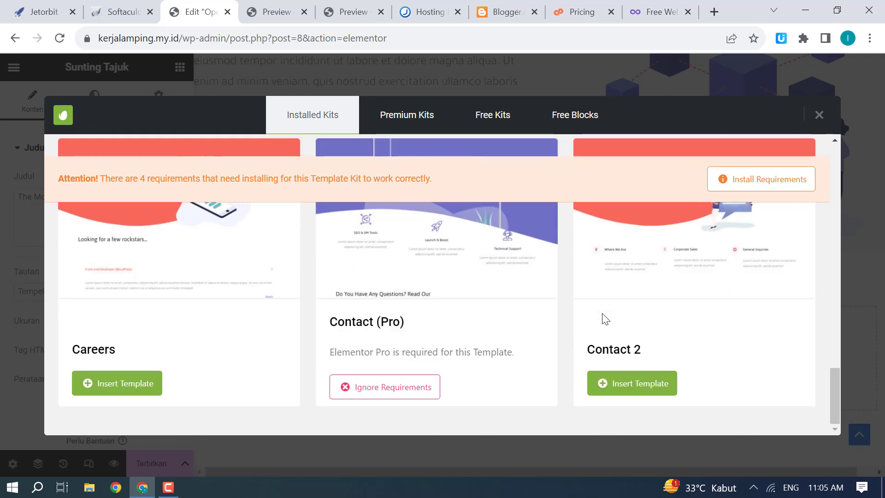
{"action": "scroll", "coordinate": [357, 348], "scroll_direction": "up", "scroll_amount": 2}
{"action": "scroll", "coordinate": [405, 329], "scroll_direction": "up", "scroll_amount": 1}
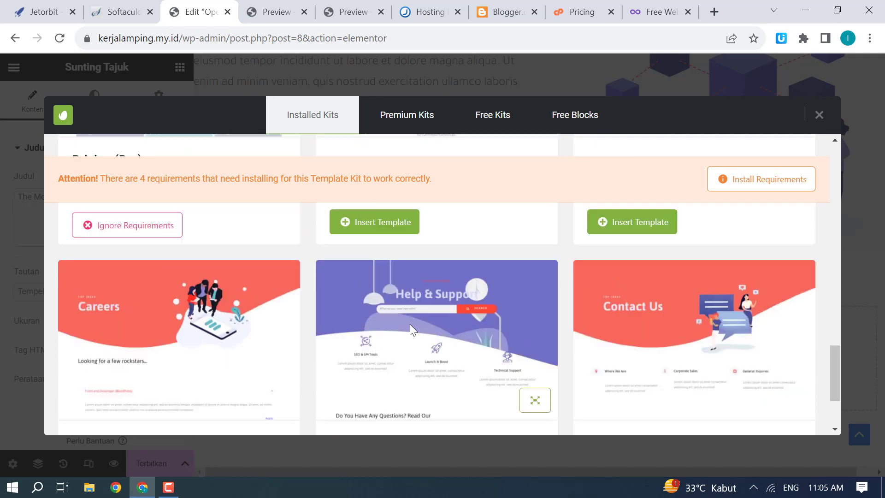
{"action": "scroll", "coordinate": [410, 325], "scroll_direction": "down", "scroll_amount": 1}
{"action": "scroll", "coordinate": [410, 329], "scroll_direction": "down", "scroll_amount": 2}
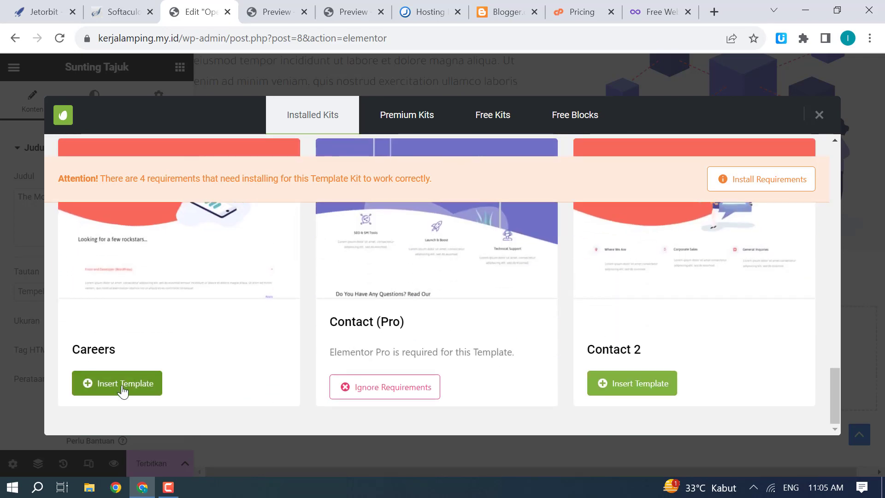
{"action": "scroll", "coordinate": [120, 392], "scroll_direction": "up", "scroll_amount": 6}
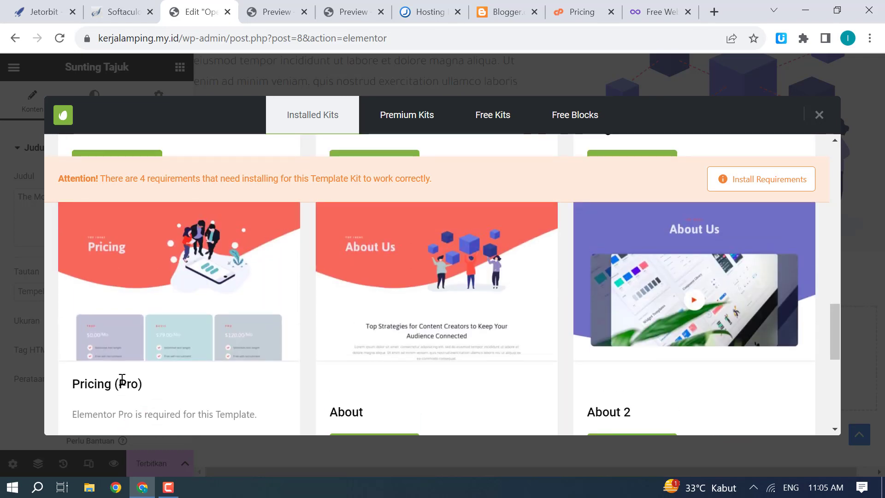
{"action": "scroll", "coordinate": [138, 371], "scroll_direction": "down", "scroll_amount": 3}
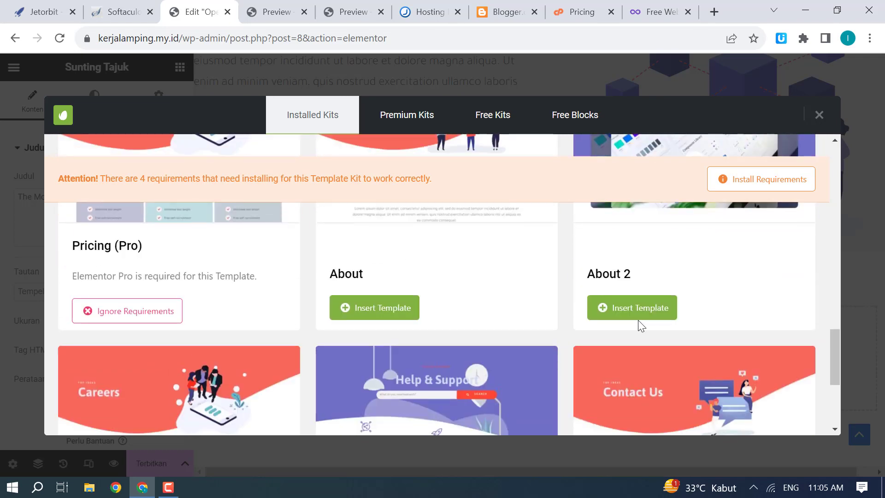
Step: Start inserting the Tech kit's About template into the page and look over the surrounding templates during the import
{"action": "scroll", "coordinate": [671, 330], "scroll_direction": "up", "scroll_amount": 2}
{"action": "scroll", "coordinate": [671, 328], "scroll_direction": "up", "scroll_amount": 2}
{"action": "scroll", "coordinate": [670, 328], "scroll_direction": "down", "scroll_amount": 5}
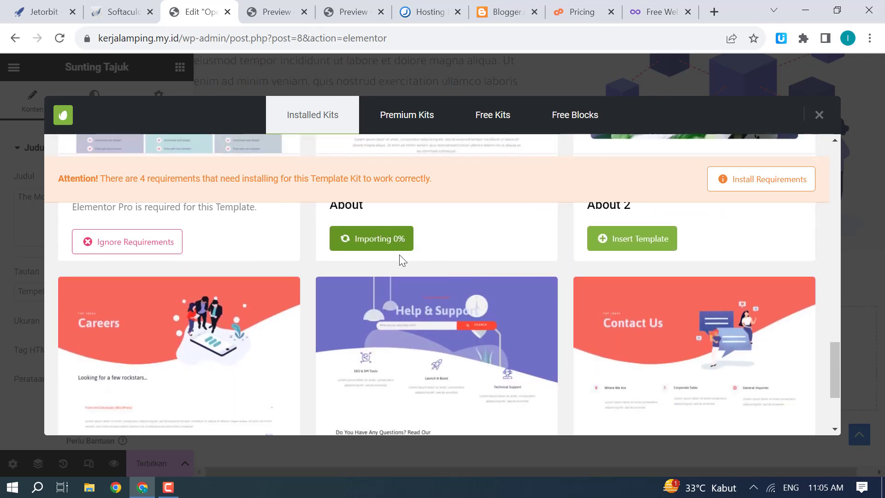
{"action": "scroll", "coordinate": [405, 269], "scroll_direction": "up", "scroll_amount": 5}
{"action": "scroll", "coordinate": [420, 292], "scroll_direction": "up", "scroll_amount": 5}
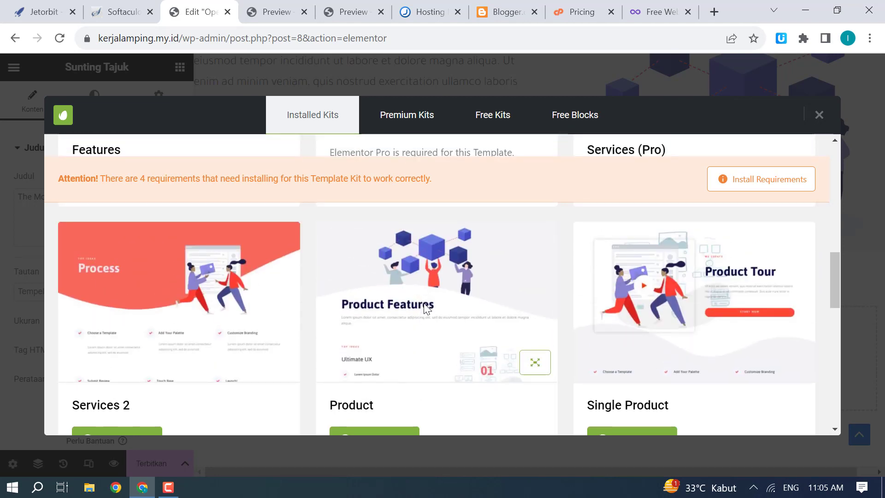
{"action": "scroll", "coordinate": [428, 305], "scroll_direction": "down", "scroll_amount": 10}
{"action": "scroll", "coordinate": [428, 303], "scroll_direction": "up", "scroll_amount": 4}
{"action": "left_click", "coordinate": [391, 300]}
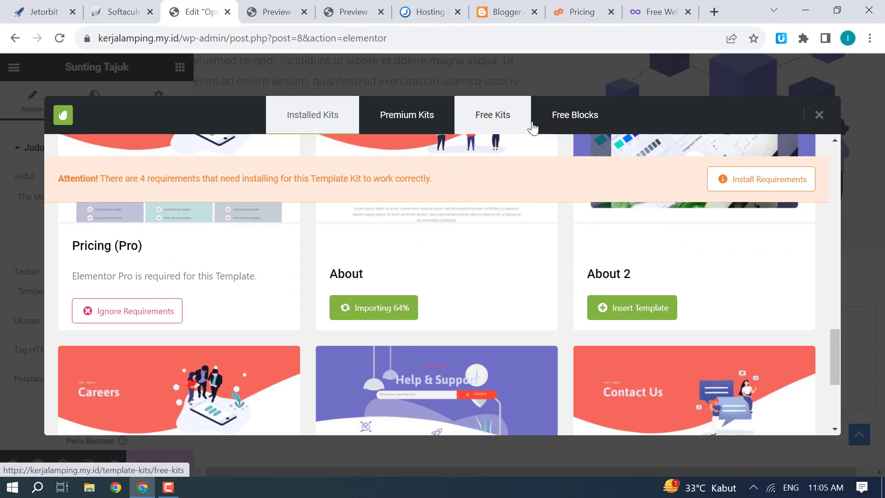
Step: Browse the Footer category of the Free Blocks and examine the available footer designs
{"action": "left_click", "coordinate": [589, 127]}
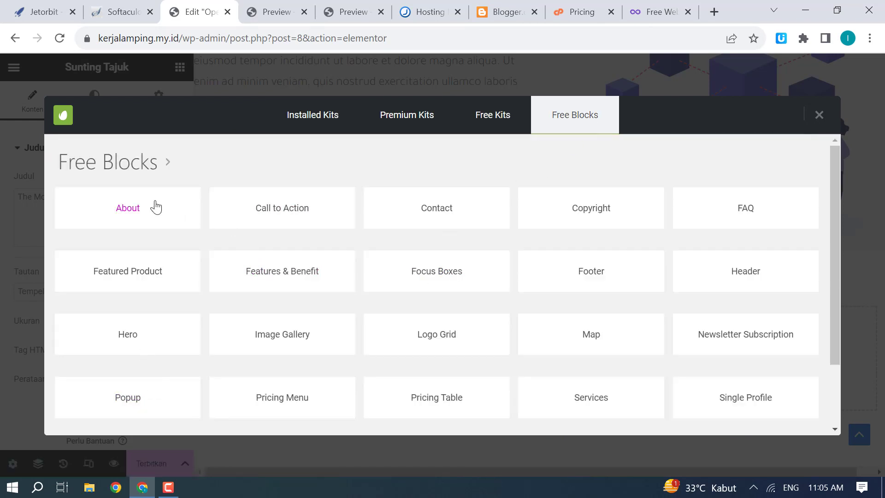
{"action": "left_click", "coordinate": [614, 286]}
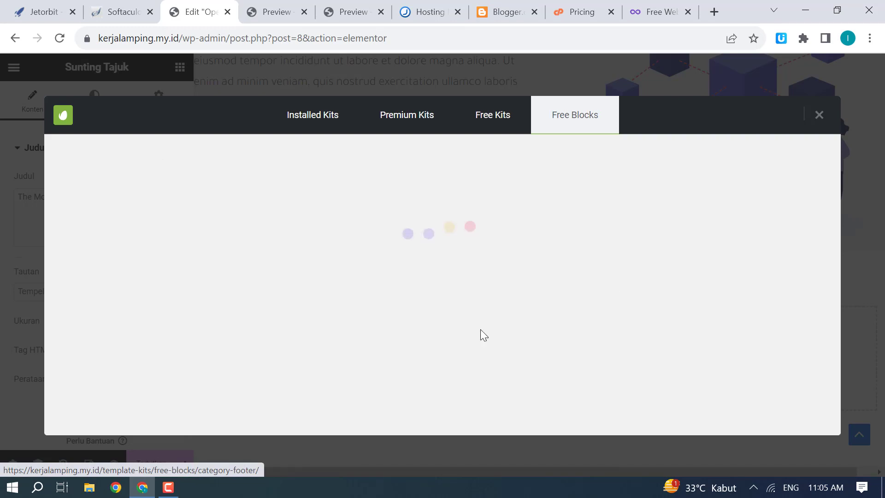
{"action": "scroll", "coordinate": [346, 295], "scroll_direction": "down", "scroll_amount": 2}
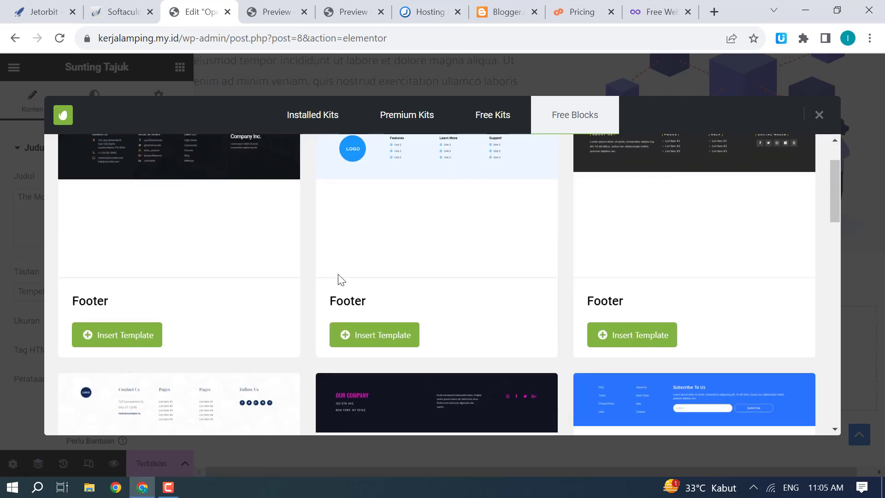
{"action": "scroll", "coordinate": [340, 278], "scroll_direction": "up", "scroll_amount": 2}
{"action": "scroll", "coordinate": [434, 241], "scroll_direction": "down", "scroll_amount": 5}
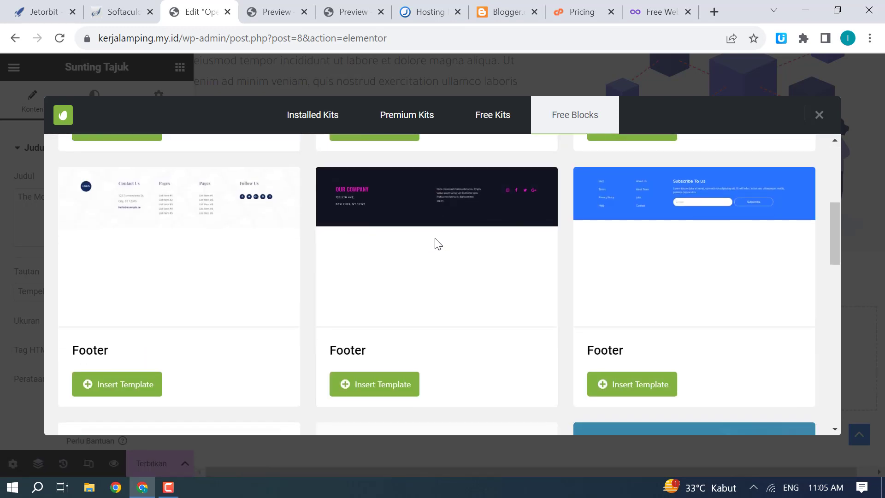
{"action": "scroll", "coordinate": [432, 251], "scroll_direction": "down", "scroll_amount": 2}
{"action": "scroll", "coordinate": [433, 249], "scroll_direction": "down", "scroll_amount": 2}
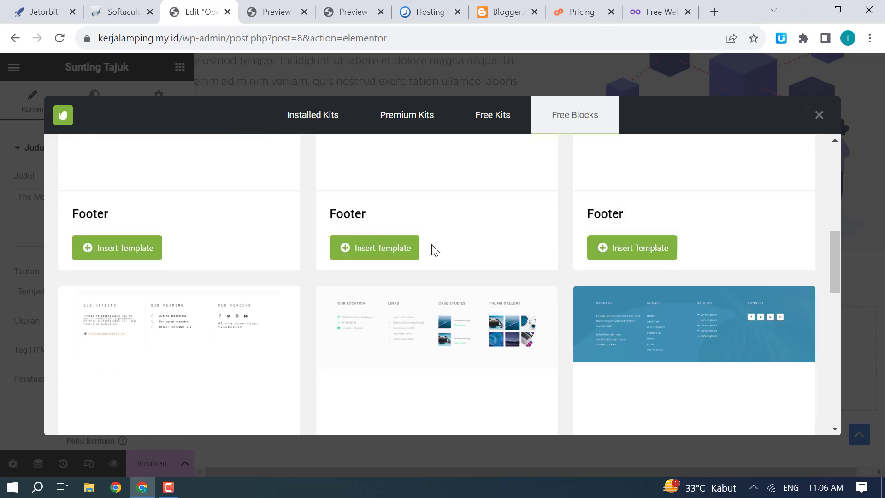
{"action": "scroll", "coordinate": [387, 249], "scroll_direction": "up", "scroll_amount": 2}
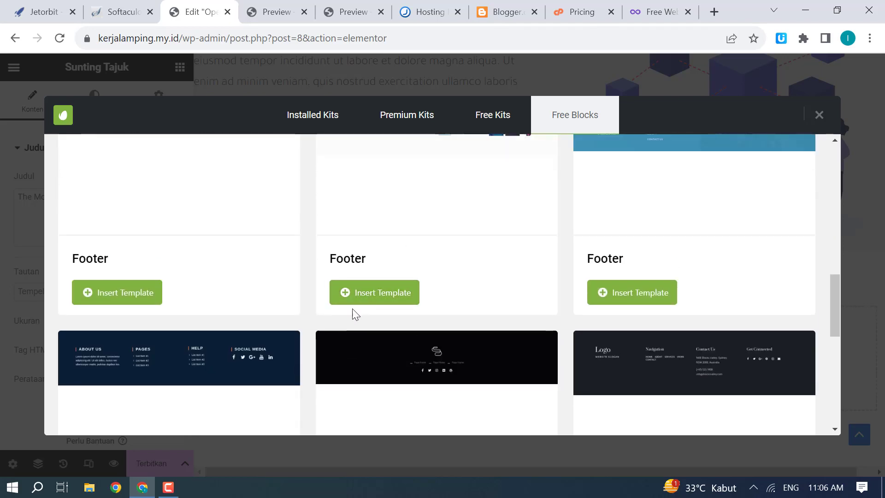
{"action": "scroll", "coordinate": [493, 276], "scroll_direction": "down", "scroll_amount": 6}
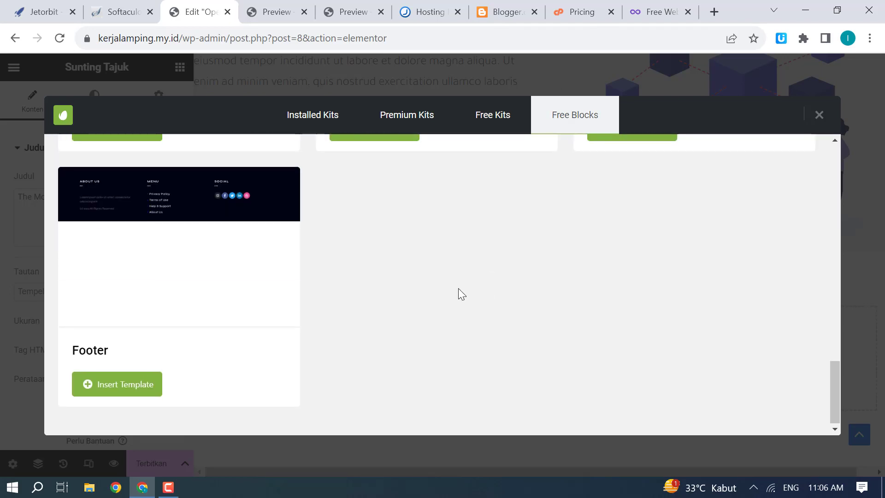
{"action": "scroll", "coordinate": [441, 287], "scroll_direction": "up", "scroll_amount": 20}
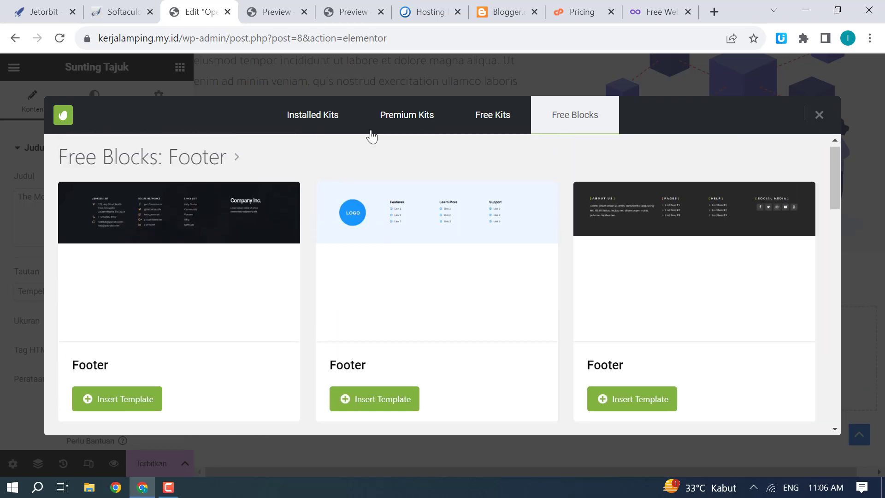
Step: View the Premium Kits page and return to the installed Tech (general business) kit
{"action": "left_click", "coordinate": [332, 124]}
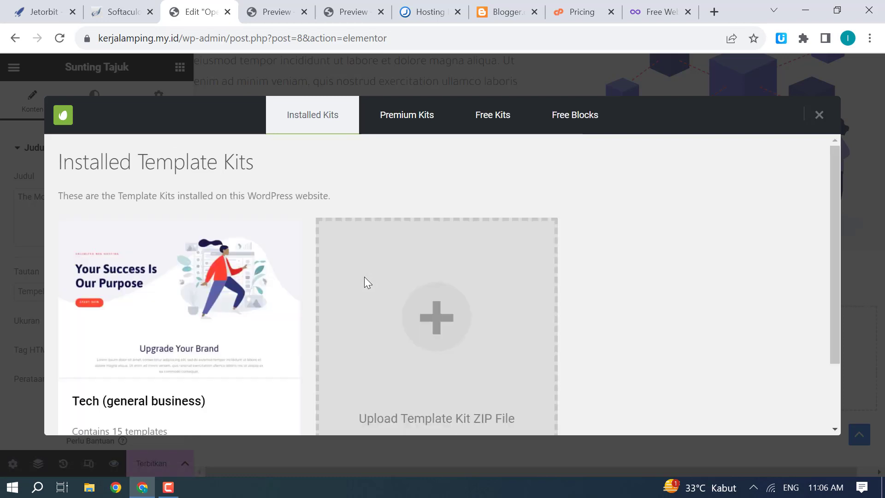
{"action": "left_click", "coordinate": [380, 123]}
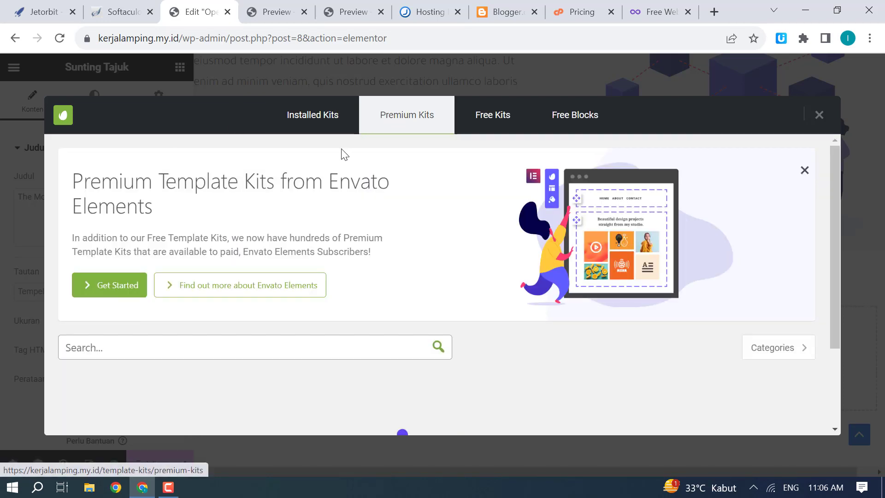
{"action": "left_click", "coordinate": [323, 121]}
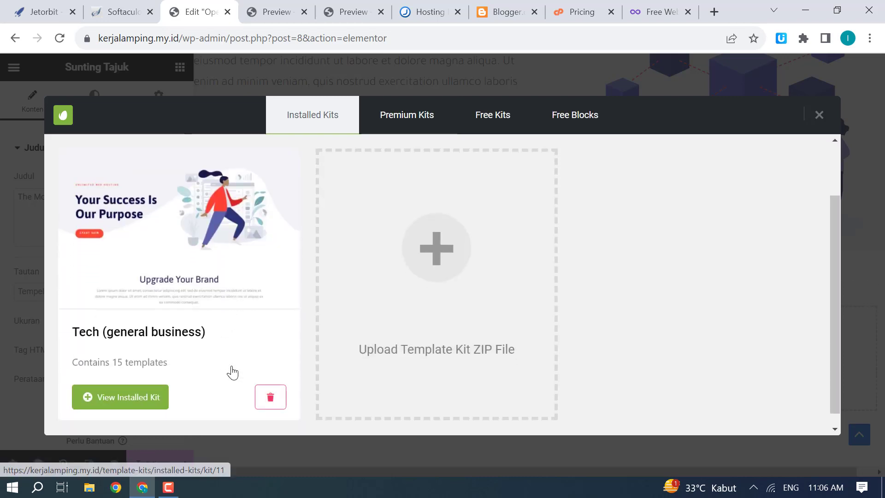
{"action": "left_click", "coordinate": [133, 391]}
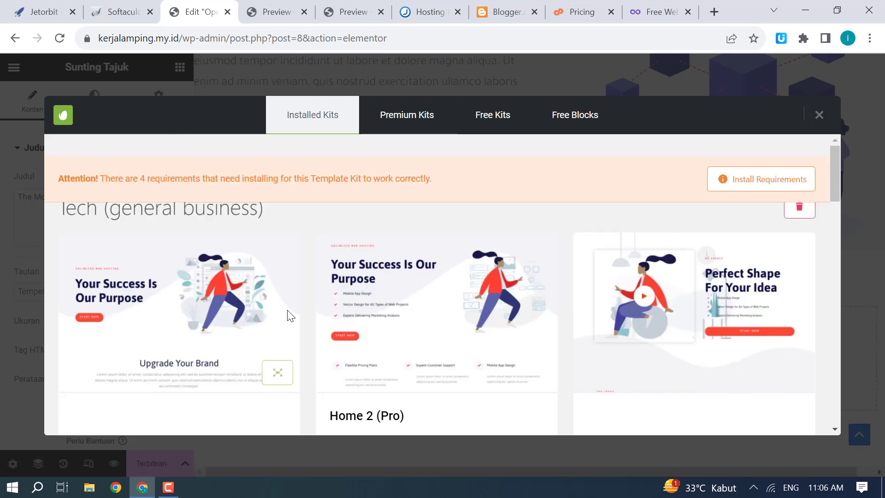
Step: Check the About template's import progress in the Tech kit and look over the neighbouring templates
{"action": "scroll", "coordinate": [290, 313], "scroll_direction": "down", "scroll_amount": 6}
{"action": "scroll", "coordinate": [295, 324], "scroll_direction": "down", "scroll_amount": 10}
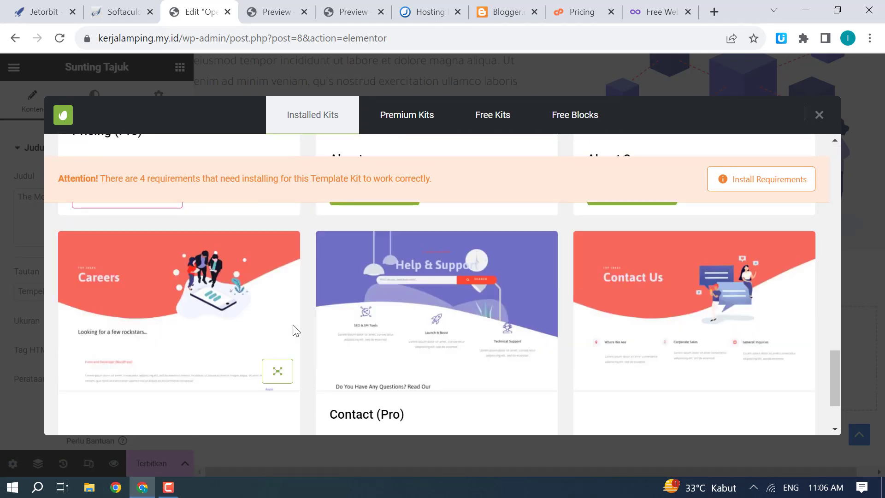
{"action": "scroll", "coordinate": [295, 325], "scroll_direction": "up", "scroll_amount": 5}
{"action": "scroll", "coordinate": [322, 327], "scroll_direction": "up", "scroll_amount": 1}
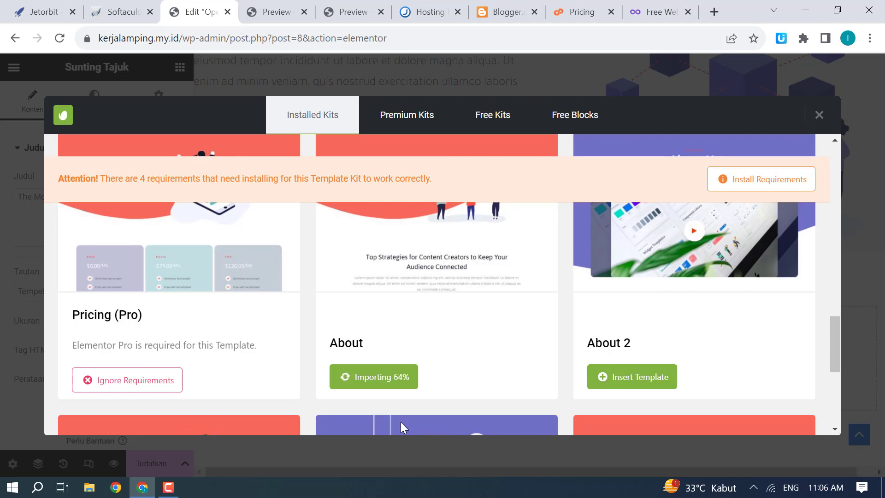
{"action": "scroll", "coordinate": [372, 416], "scroll_direction": "up", "scroll_amount": 13}
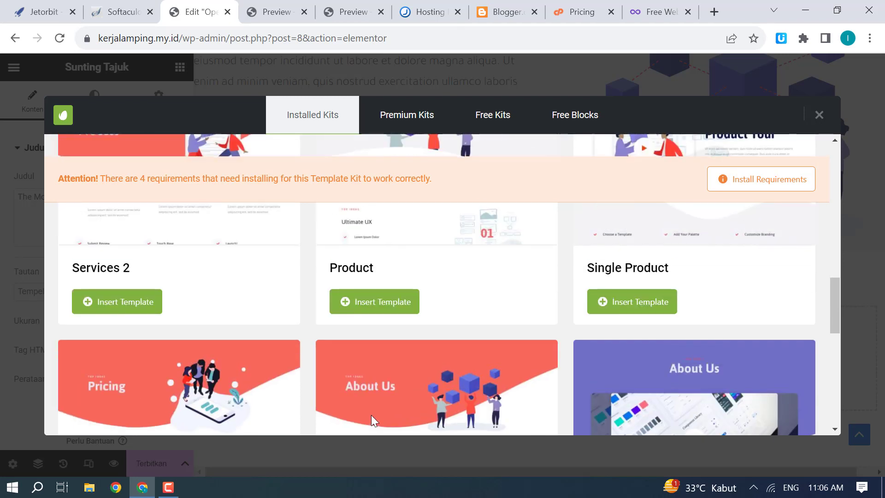
Step: Look over the Home, Features, Benefits and Services templates in the Tech kit until the About template's import finishes
{"action": "scroll", "coordinate": [372, 415], "scroll_direction": "down", "scroll_amount": 2}
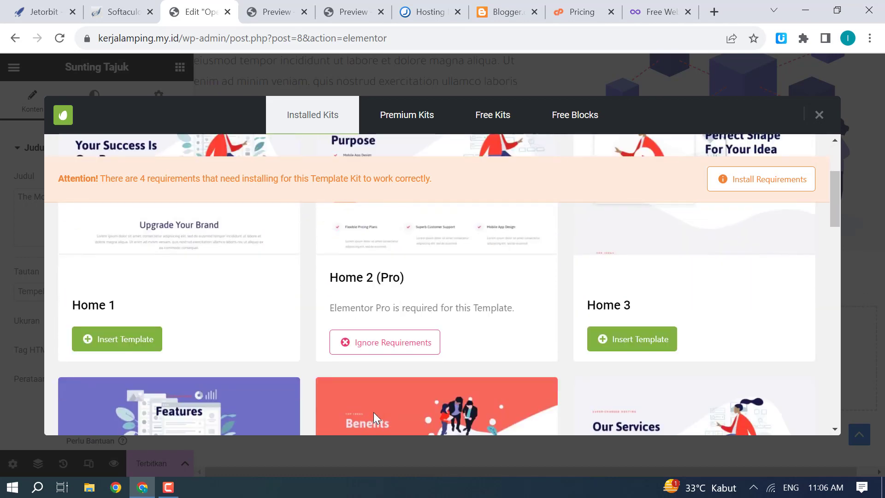
{"action": "scroll", "coordinate": [375, 415], "scroll_direction": "down", "scroll_amount": 10}
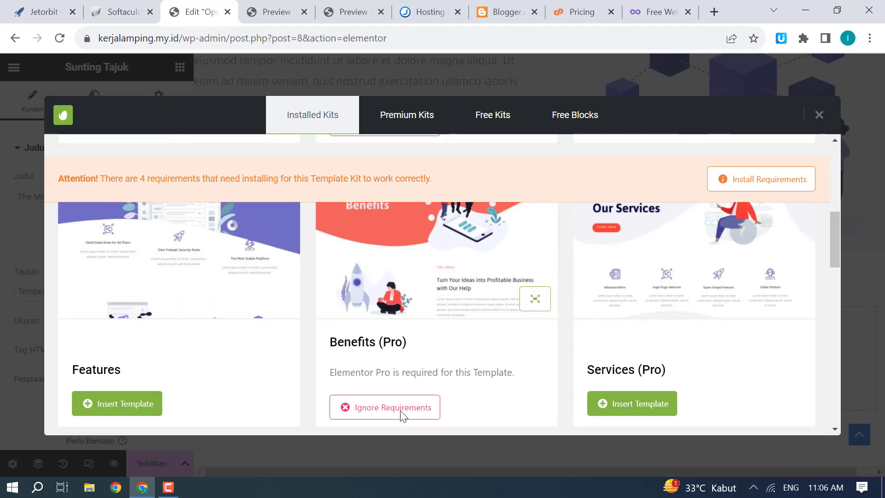
{"action": "scroll", "coordinate": [427, 404], "scroll_direction": "down", "scroll_amount": 3}
{"action": "scroll", "coordinate": [434, 380], "scroll_direction": "up", "scroll_amount": 8}
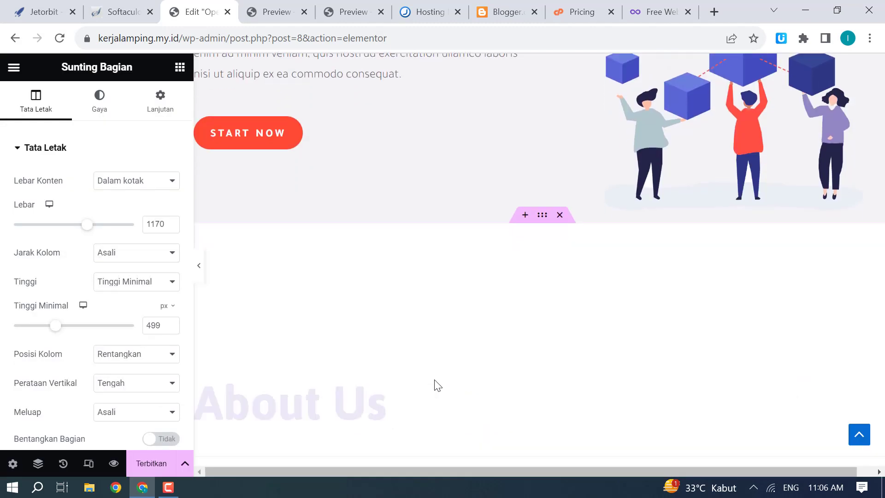
Step: Review the whole page with the inserted About template, comparing the About Us part with the Home 1 sections above it
{"action": "scroll", "coordinate": [435, 379], "scroll_direction": "down", "scroll_amount": 4}
{"action": "scroll", "coordinate": [435, 376], "scroll_direction": "down", "scroll_amount": 2}
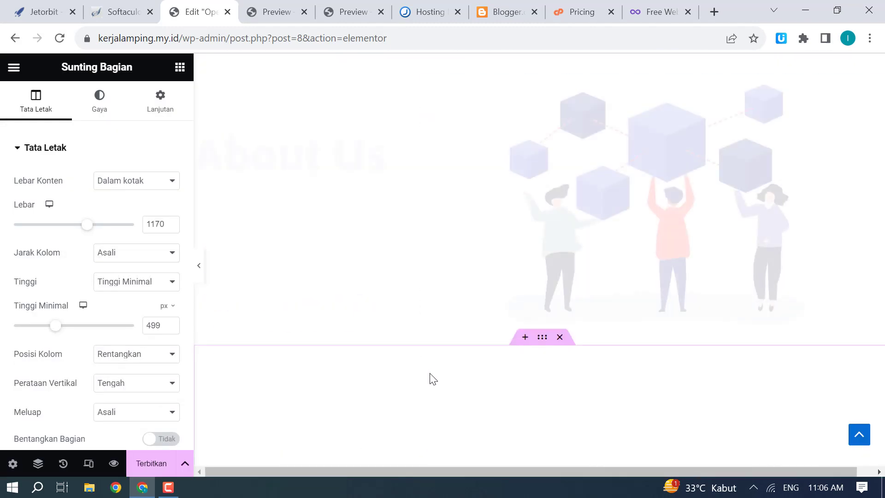
{"action": "scroll", "coordinate": [438, 278], "scroll_direction": "down", "scroll_amount": 20}
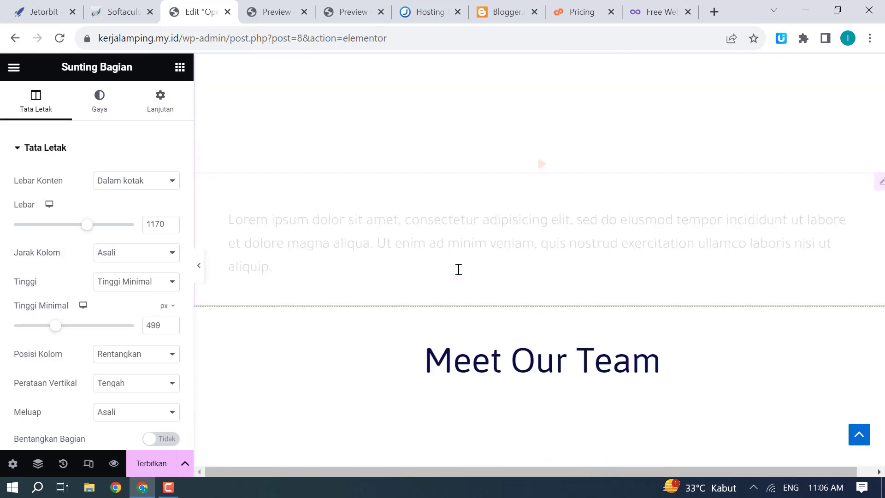
{"action": "scroll", "coordinate": [458, 294], "scroll_direction": "down", "scroll_amount": 10}
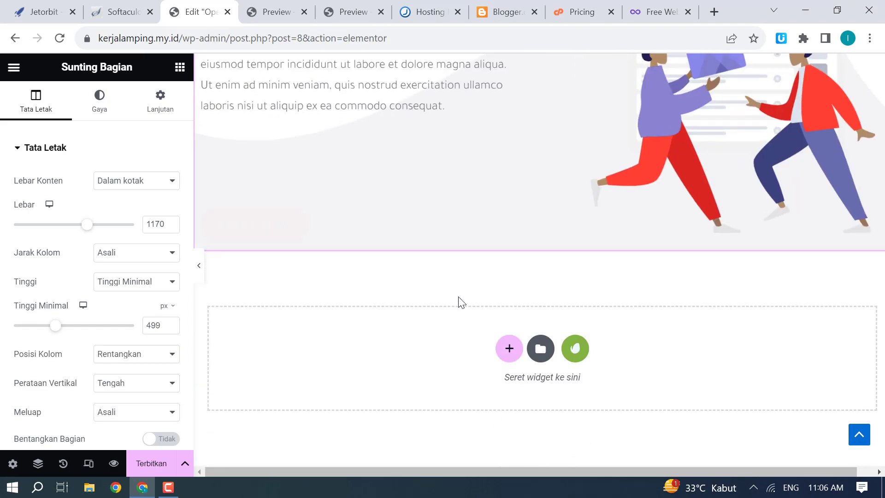
{"action": "scroll", "coordinate": [462, 291], "scroll_direction": "up", "scroll_amount": 3}
{"action": "scroll", "coordinate": [462, 292], "scroll_direction": "up", "scroll_amount": 20}
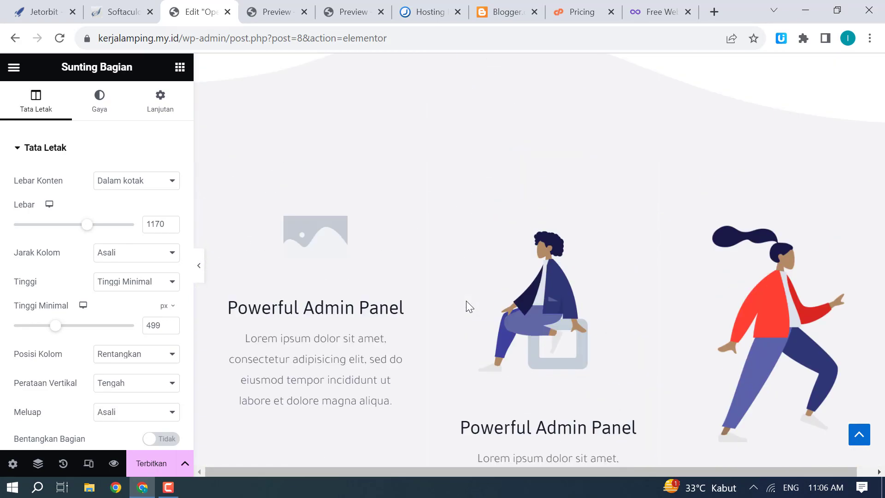
{"action": "scroll", "coordinate": [469, 306], "scroll_direction": "up", "scroll_amount": 10}
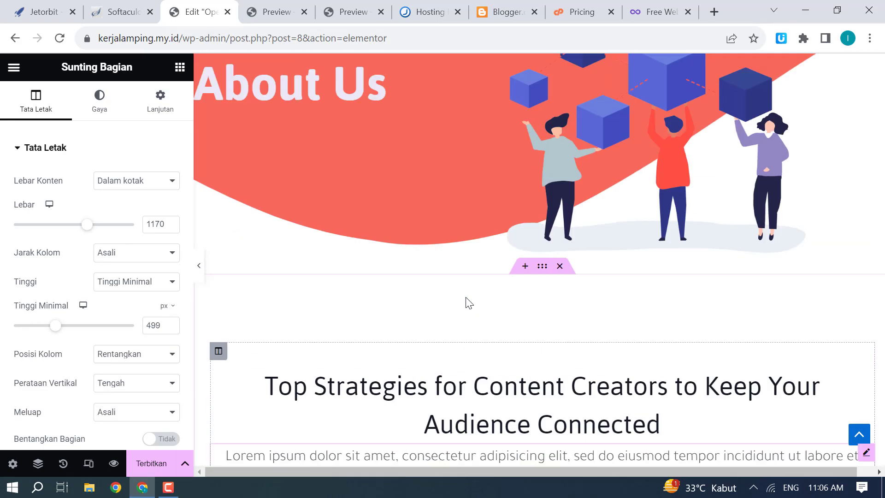
{"action": "scroll", "coordinate": [466, 299], "scroll_direction": "down", "scroll_amount": 20}
{"action": "scroll", "coordinate": [465, 297], "scroll_direction": "up", "scroll_amount": 20}
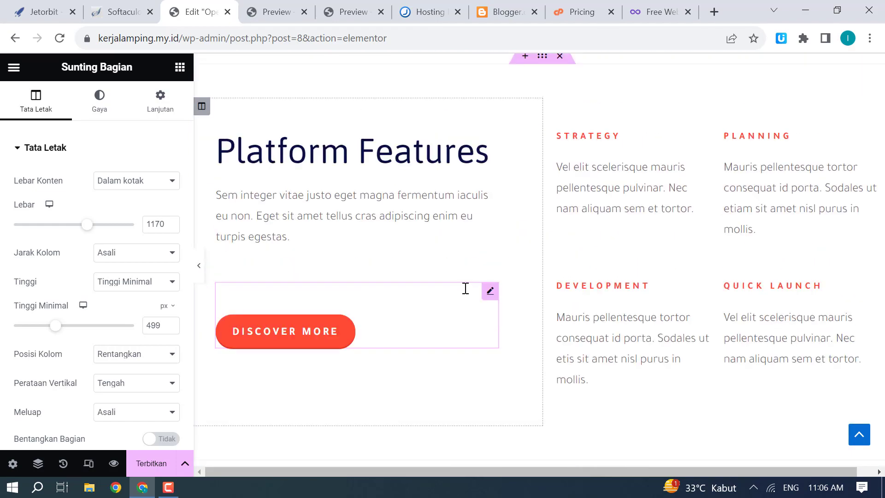
{"action": "scroll", "coordinate": [447, 284], "scroll_direction": "up", "scroll_amount": 3}
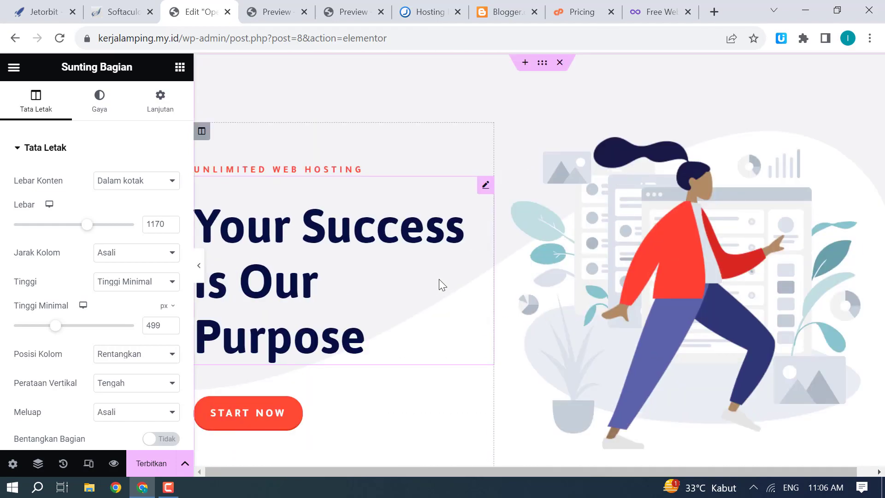
{"action": "scroll", "coordinate": [432, 294], "scroll_direction": "down", "scroll_amount": 20}
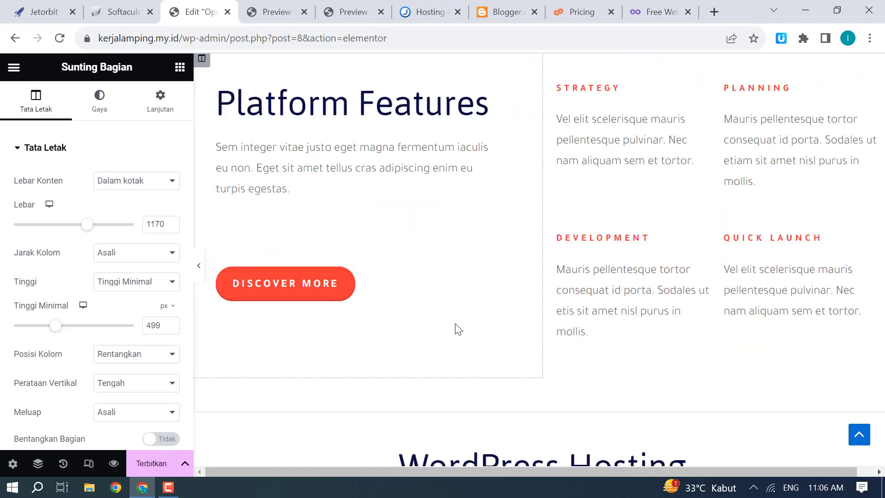
{"action": "scroll", "coordinate": [466, 322], "scroll_direction": "up", "scroll_amount": 15}
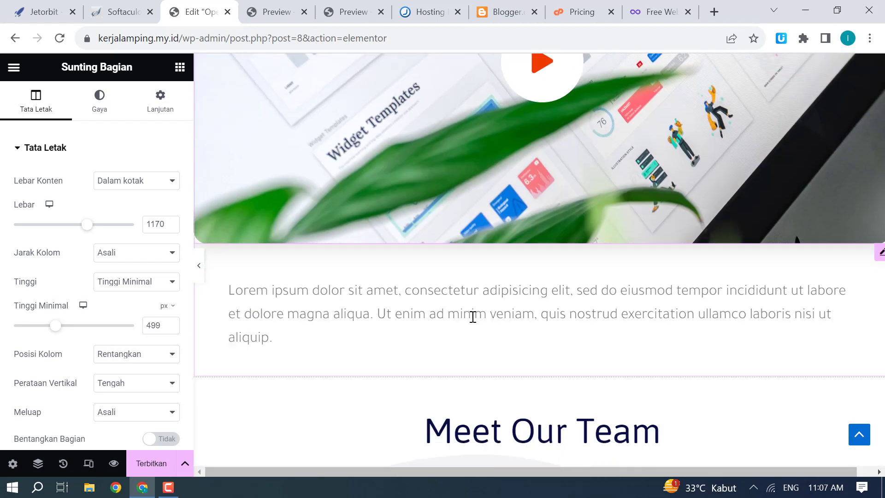
{"action": "scroll", "coordinate": [474, 308], "scroll_direction": "up", "scroll_amount": 10}
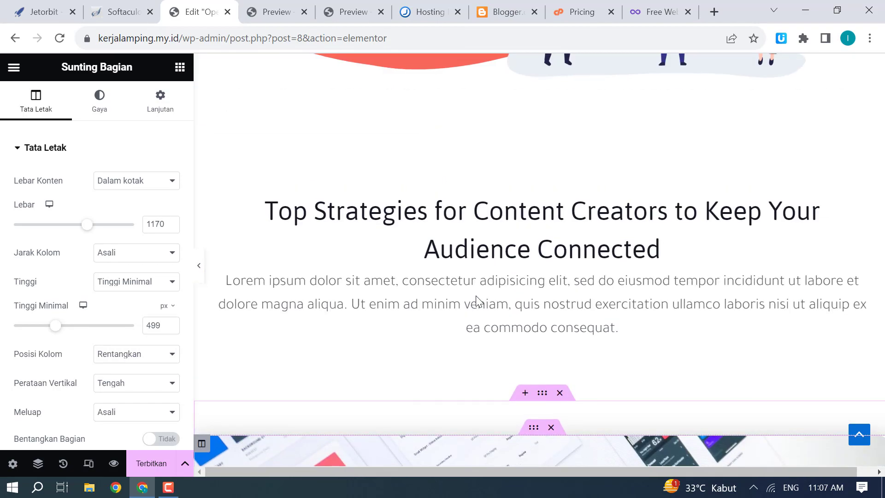
Step: Examine the About part's team columns, the testimonials and the closing Legendary Support section
{"action": "scroll", "coordinate": [476, 298], "scroll_direction": "down", "scroll_amount": 12}
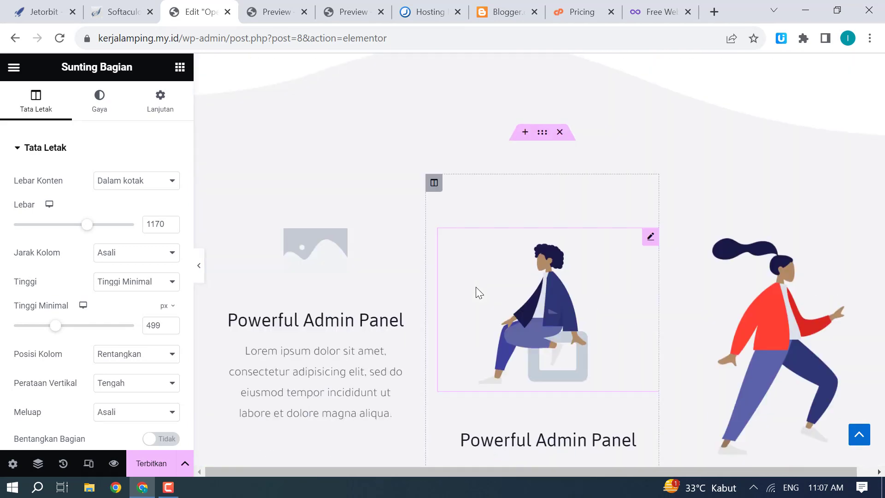
{"action": "scroll", "coordinate": [476, 285], "scroll_direction": "down", "scroll_amount": 8}
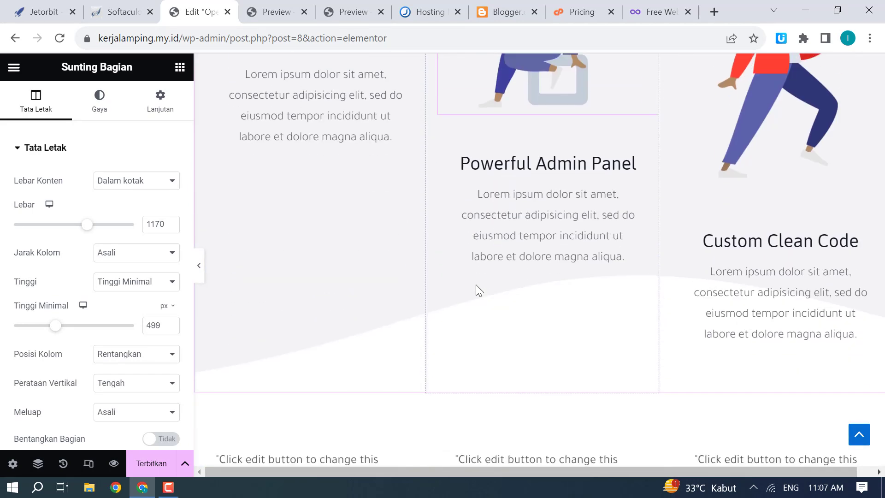
{"action": "scroll", "coordinate": [477, 280], "scroll_direction": "down", "scroll_amount": 6}
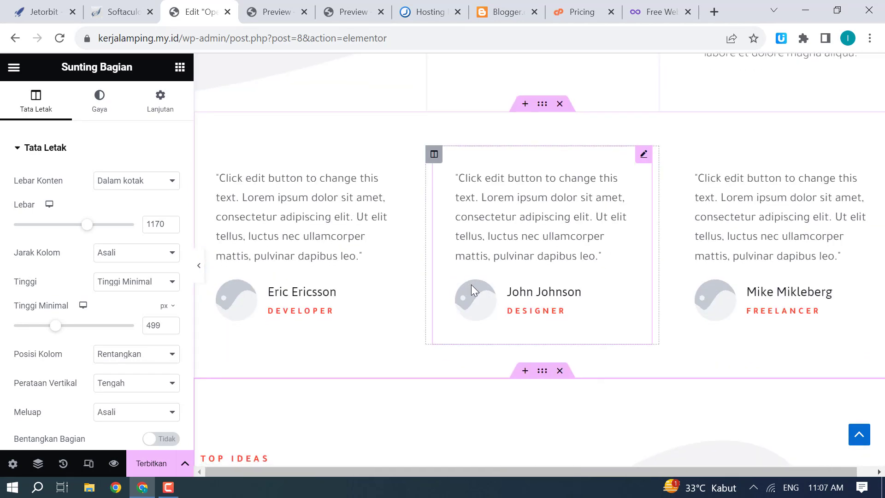
{"action": "scroll", "coordinate": [471, 284], "scroll_direction": "down", "scroll_amount": 6}
{"action": "scroll", "coordinate": [471, 284], "scroll_direction": "down", "scroll_amount": 4}
{"action": "scroll", "coordinate": [471, 284], "scroll_direction": "up", "scroll_amount": 7}
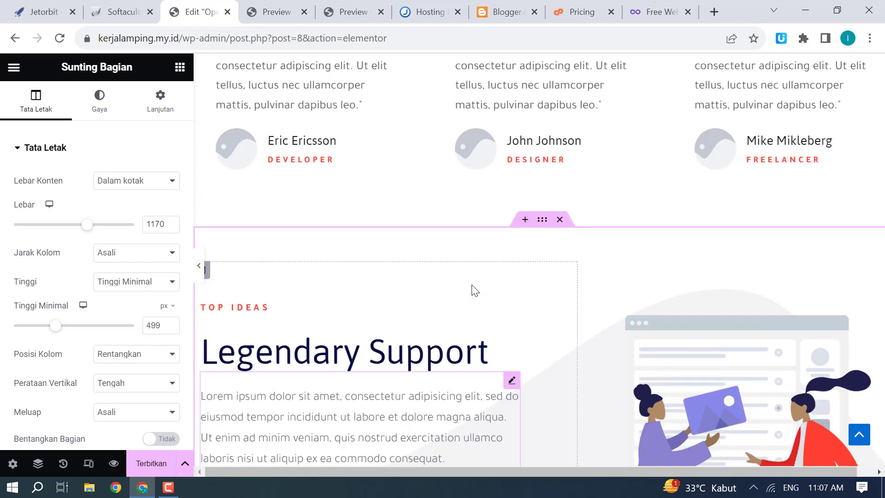
Step: Delete the last Legendary Support section, located below the testimonials at the end of the page
{"action": "scroll", "coordinate": [478, 300], "scroll_direction": "down", "scroll_amount": 3}
{"action": "scroll", "coordinate": [480, 305], "scroll_direction": "up", "scroll_amount": 3}
{"action": "scroll", "coordinate": [479, 307], "scroll_direction": "up", "scroll_amount": 9}
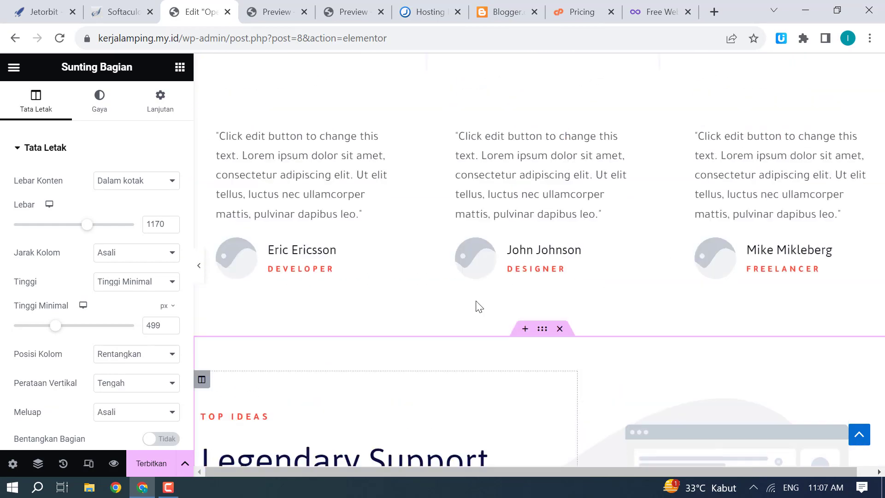
{"action": "scroll", "coordinate": [479, 302], "scroll_direction": "down", "scroll_amount": 7}
{"action": "scroll", "coordinate": [478, 302], "scroll_direction": "down", "scroll_amount": 4}
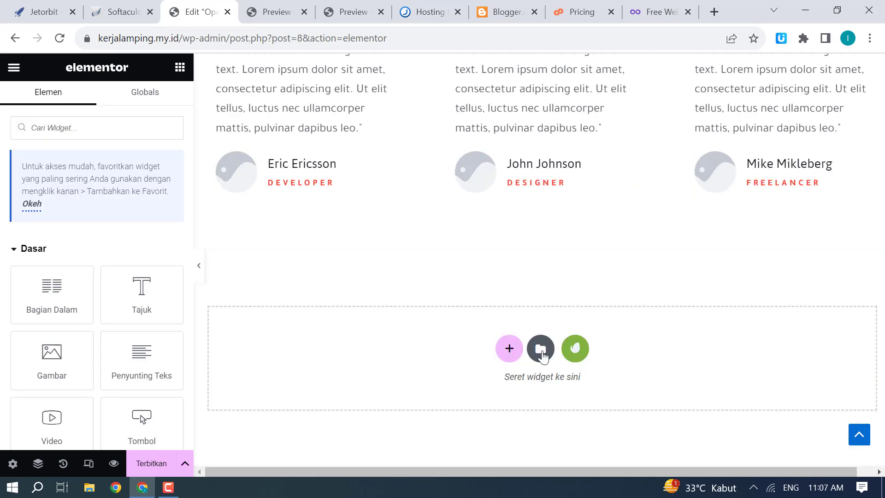
Step: Move the testimonials section up below the Home 1 part's Legendary Support section and delete it there
{"action": "scroll", "coordinate": [541, 355], "scroll_direction": "up", "scroll_amount": 5}
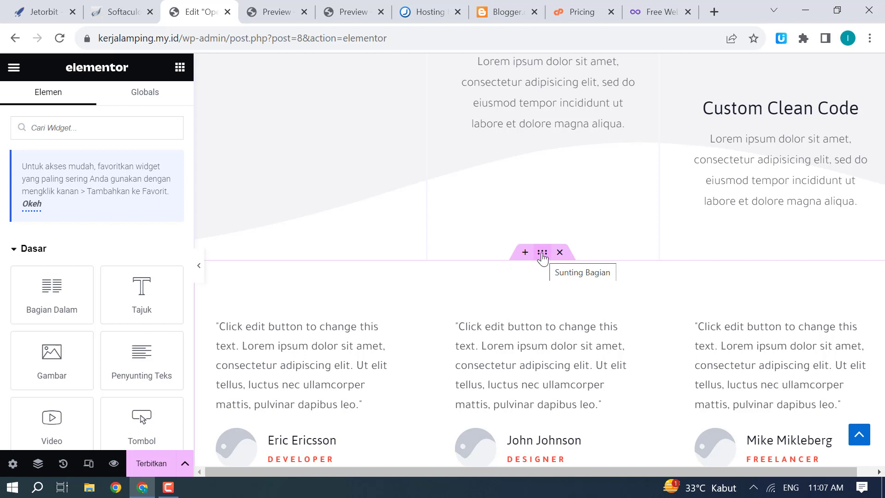
{"action": "left_click_drag", "start_coordinate": [542, 252], "coordinate": [441, 371]}
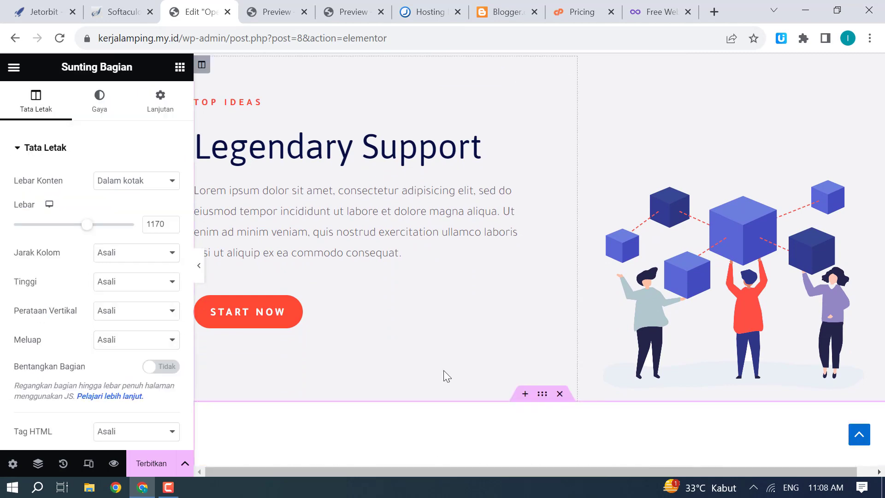
{"action": "scroll", "coordinate": [444, 371], "scroll_direction": "down", "scroll_amount": 6}
{"action": "scroll", "coordinate": [445, 371], "scroll_direction": "up", "scroll_amount": 2}
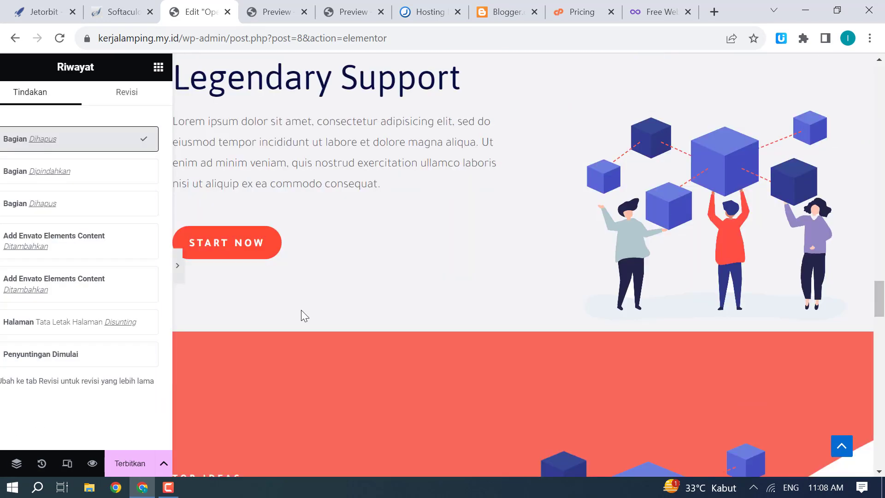
Step: Review the About Us part down to the team columns at full width with the editor panel collapsed, and restore the panel
{"action": "scroll", "coordinate": [223, 312], "scroll_direction": "down", "scroll_amount": 8}
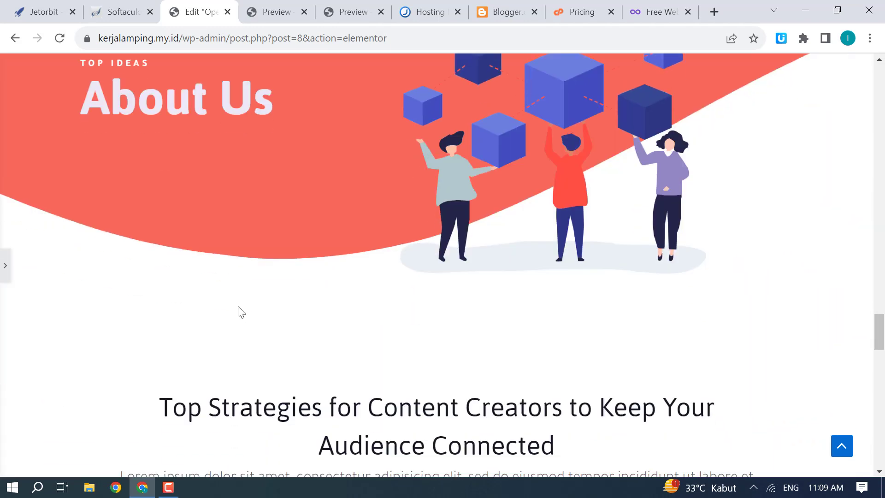
{"action": "scroll", "coordinate": [242, 312], "scroll_direction": "down", "scroll_amount": 15}
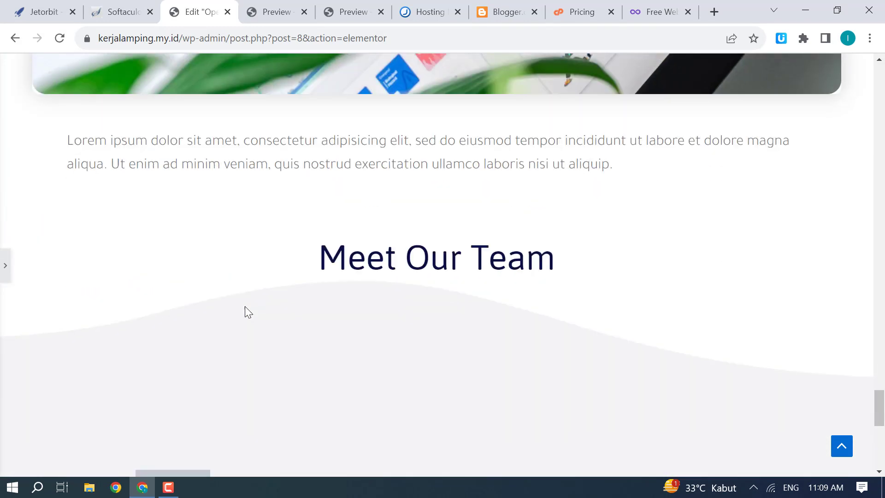
{"action": "scroll", "coordinate": [245, 308], "scroll_direction": "down", "scroll_amount": 10}
{"action": "scroll", "coordinate": [253, 321], "scroll_direction": "up", "scroll_amount": 10}
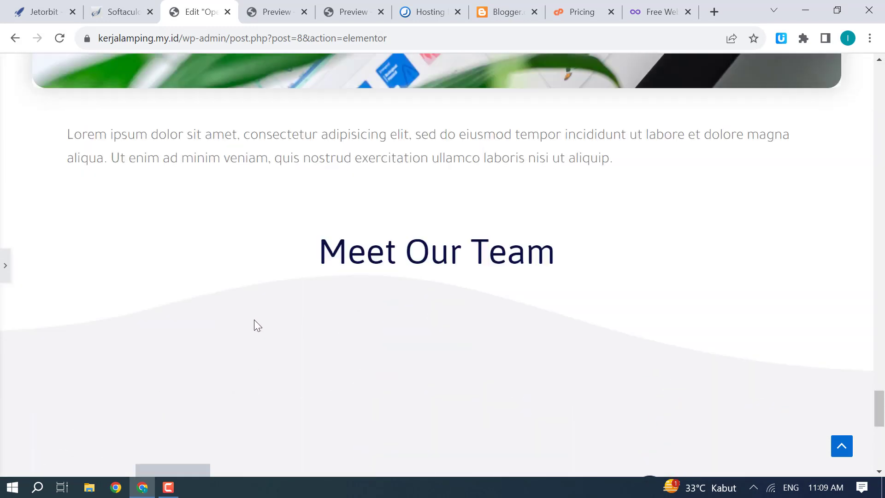
{"action": "scroll", "coordinate": [257, 321], "scroll_direction": "down", "scroll_amount": 10}
{"action": "scroll", "coordinate": [364, 369], "scroll_direction": "up", "scroll_amount": 2}
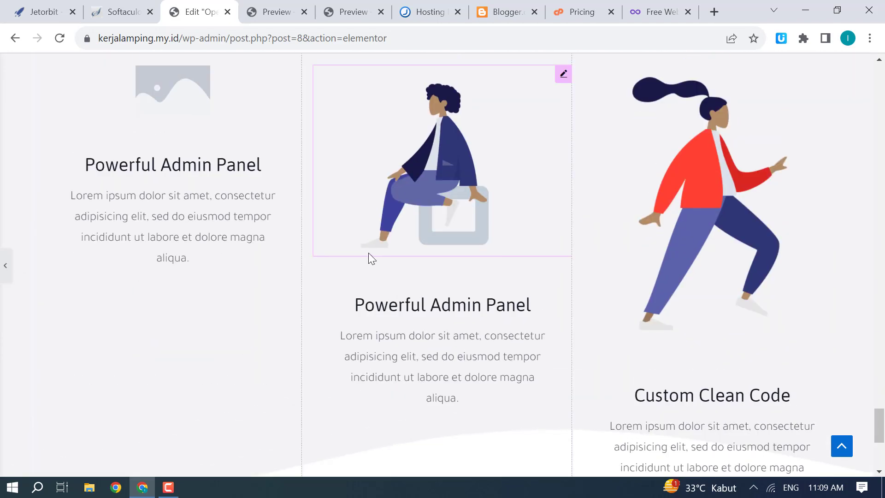
{"action": "scroll", "coordinate": [378, 251], "scroll_direction": "up", "scroll_amount": 2}
{"action": "key", "text": "ctrl+h"}
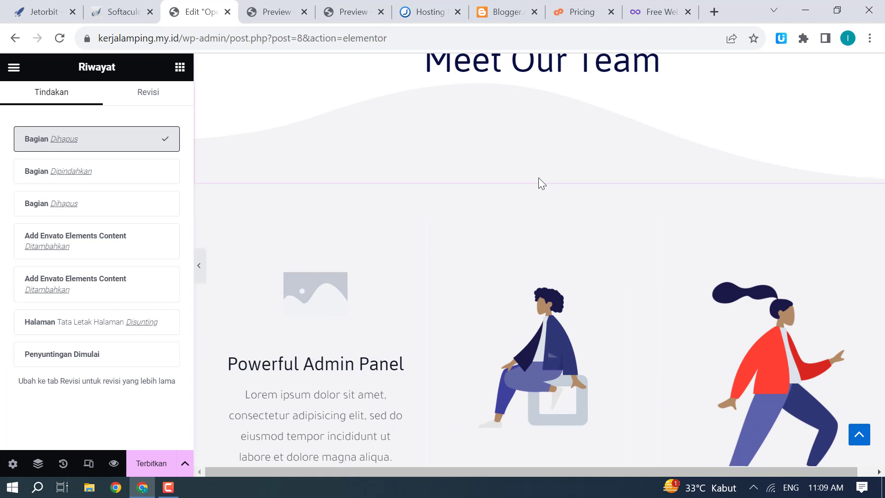
Step: Move the Meet Our Team heading section up past the video and Top Strategies sections to above the About Us banner
{"action": "scroll", "coordinate": [562, 139], "scroll_direction": "up", "scroll_amount": 5}
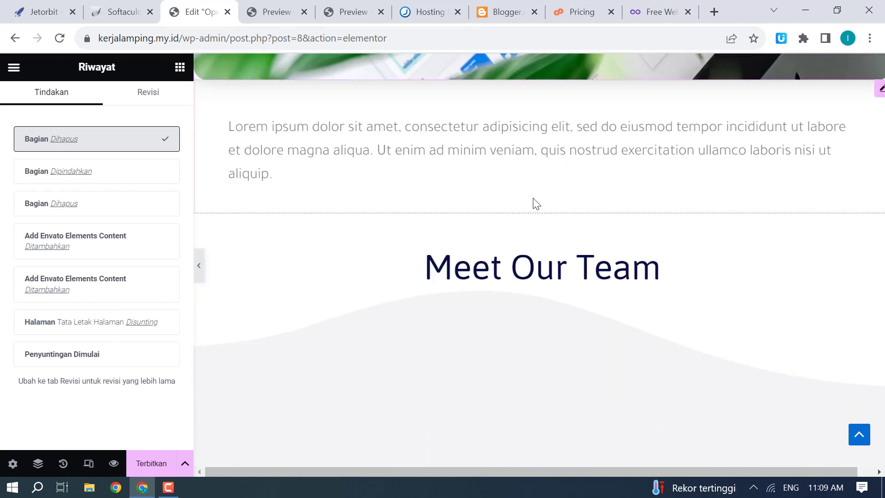
{"action": "left_click", "coordinate": [547, 203]}
{"action": "left_click_drag", "start_coordinate": [543, 207], "coordinate": [514, 114]}
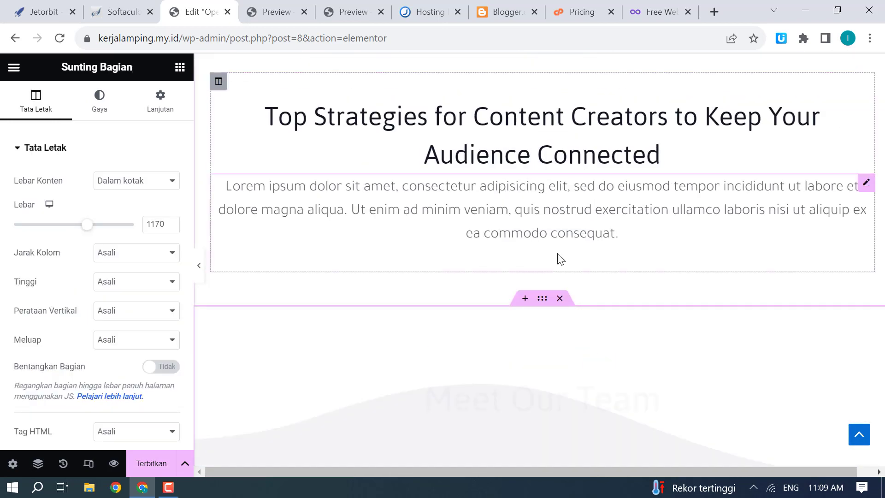
{"action": "left_click_drag", "start_coordinate": [542, 298], "coordinate": [516, 278]}
Step: Move the three-column Powerful Admin Panel section up to directly below the Meet Our Team heading section, above the About Us banner
{"action": "scroll", "coordinate": [516, 278], "scroll_direction": "down", "scroll_amount": 15}
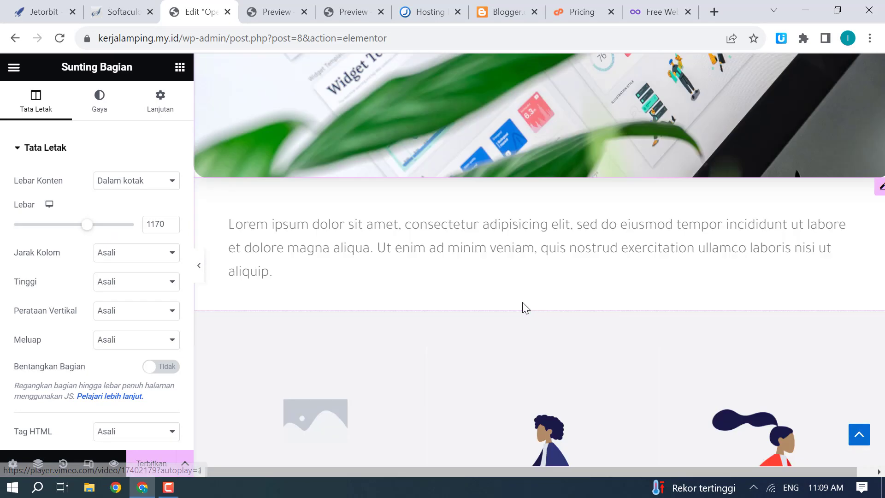
{"action": "scroll", "coordinate": [518, 295], "scroll_direction": "down", "scroll_amount": 10}
{"action": "scroll", "coordinate": [514, 277], "scroll_direction": "up", "scroll_amount": 8}
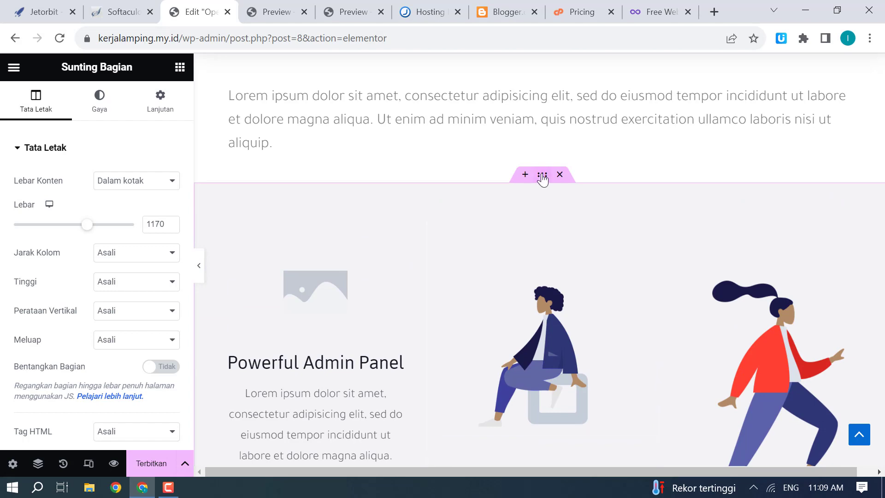
{"action": "left_click_drag", "start_coordinate": [542, 178], "coordinate": [521, 206]}
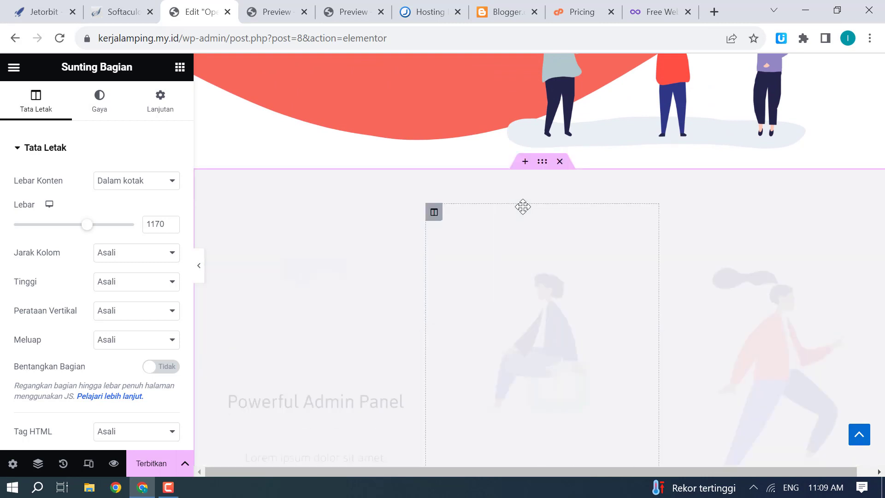
{"action": "scroll", "coordinate": [477, 187], "scroll_direction": "up", "scroll_amount": 7}
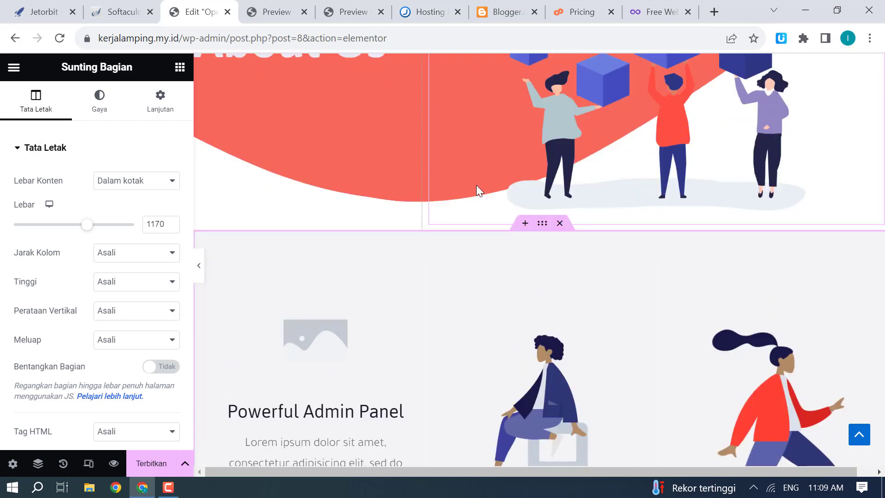
{"action": "scroll", "coordinate": [479, 191], "scroll_direction": "down", "scroll_amount": 4}
{"action": "left_click_drag", "start_coordinate": [542, 299], "coordinate": [521, 192]}
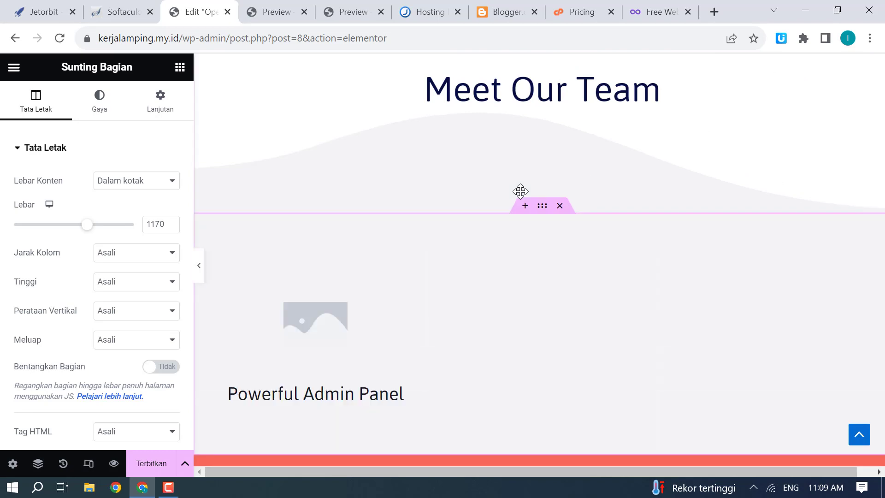
{"action": "scroll", "coordinate": [529, 190], "scroll_direction": "down", "scroll_amount": 3}
{"action": "scroll", "coordinate": [529, 190], "scroll_direction": "down", "scroll_amount": 15}
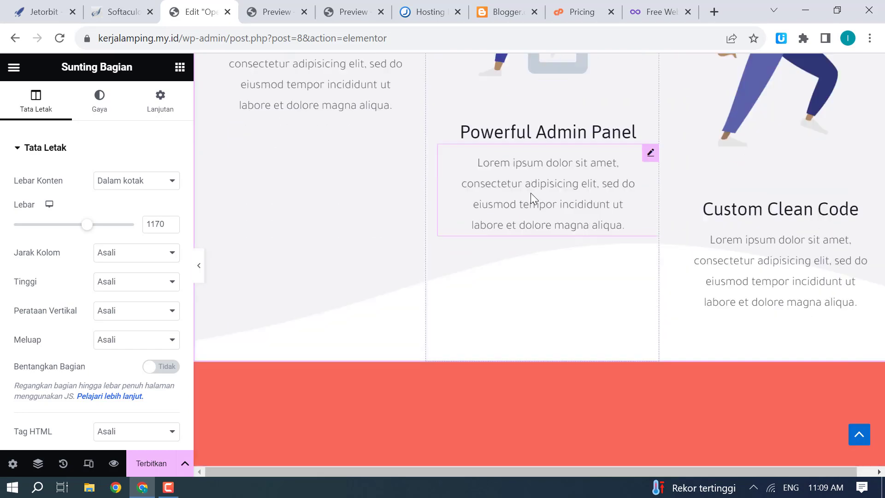
{"action": "scroll", "coordinate": [516, 232], "scroll_direction": "down", "scroll_amount": 4}
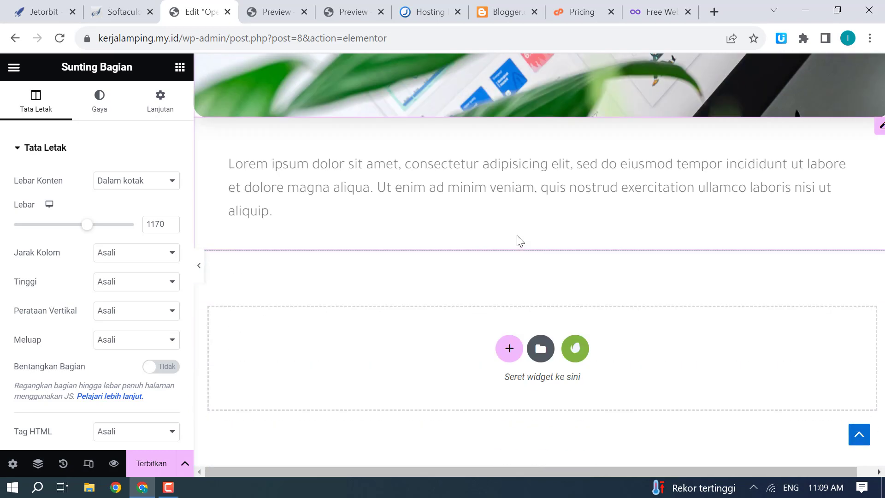
{"action": "left_click", "coordinate": [574, 354]}
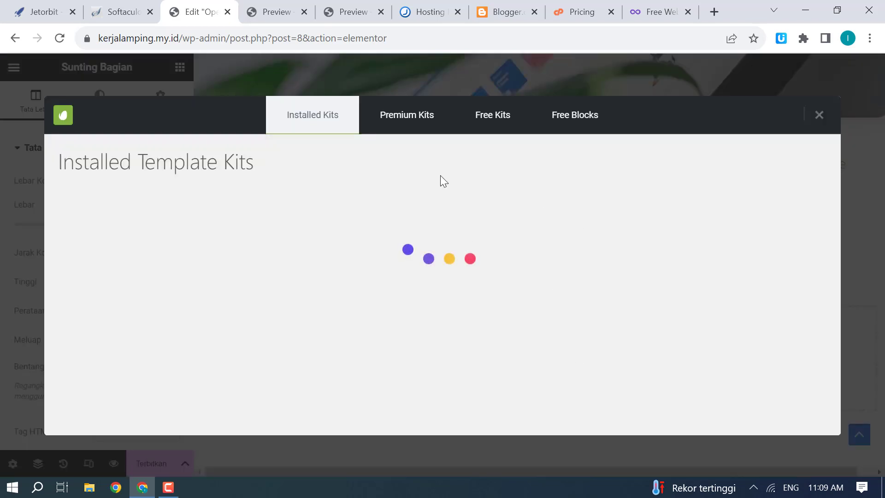
{"action": "left_click", "coordinate": [819, 116]}
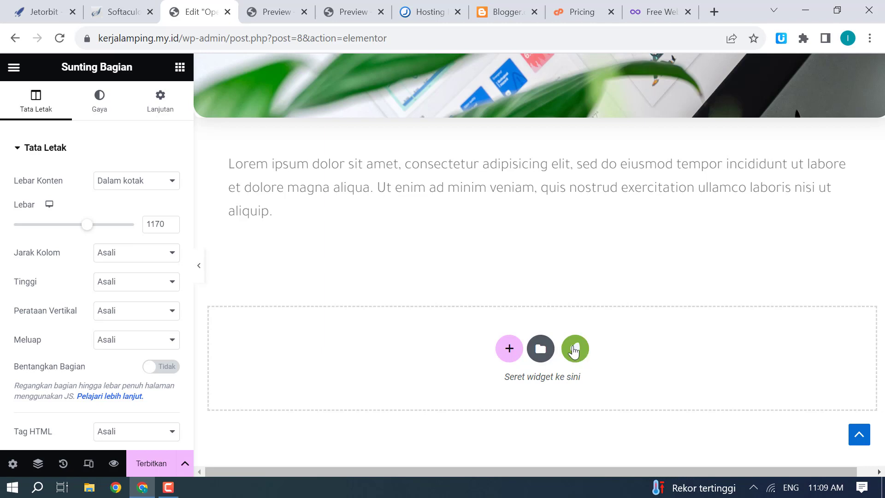
Step: Browse the Elementor library's block templates, from the 404 blocks down to the features and FAQ blocks, and close the library
{"action": "left_click", "coordinate": [541, 349]}
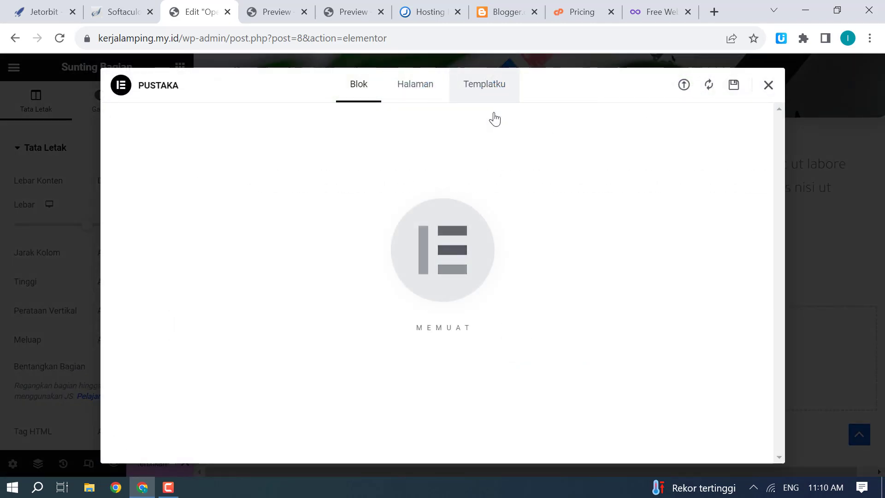
{"action": "left_click", "coordinate": [472, 93]}
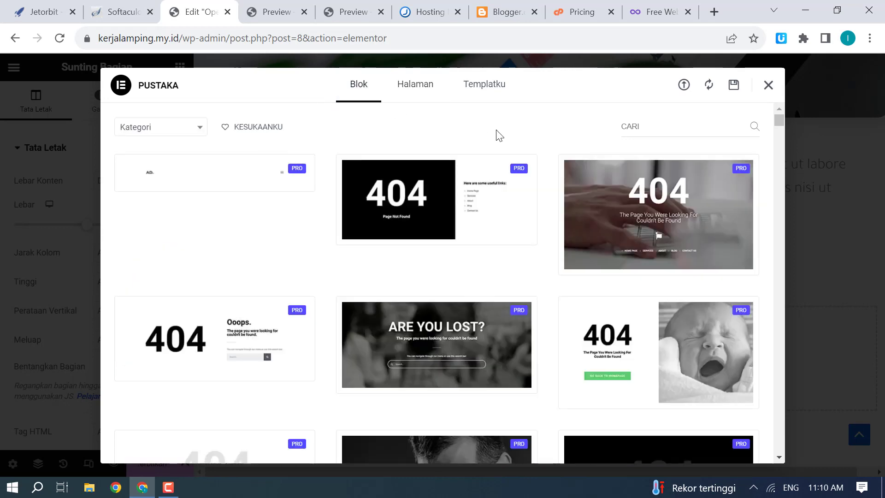
{"action": "scroll", "coordinate": [432, 170], "scroll_direction": "down", "scroll_amount": 15}
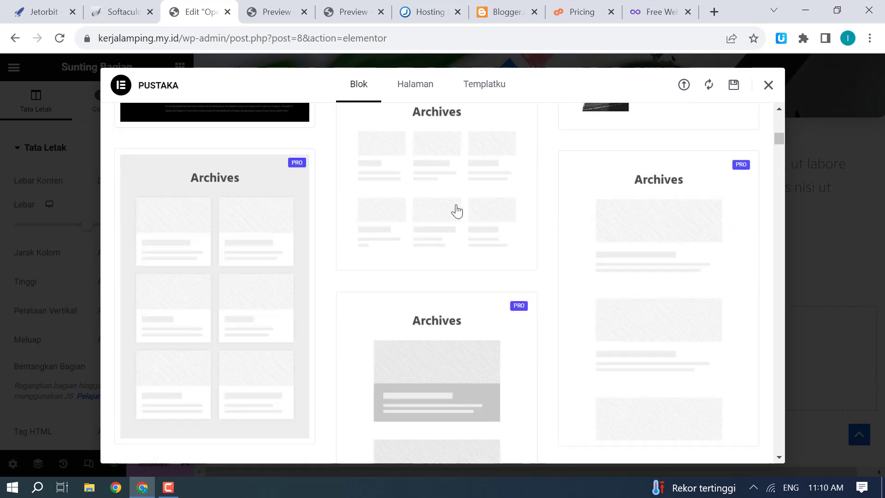
{"action": "scroll", "coordinate": [465, 260], "scroll_direction": "down", "scroll_amount": 15}
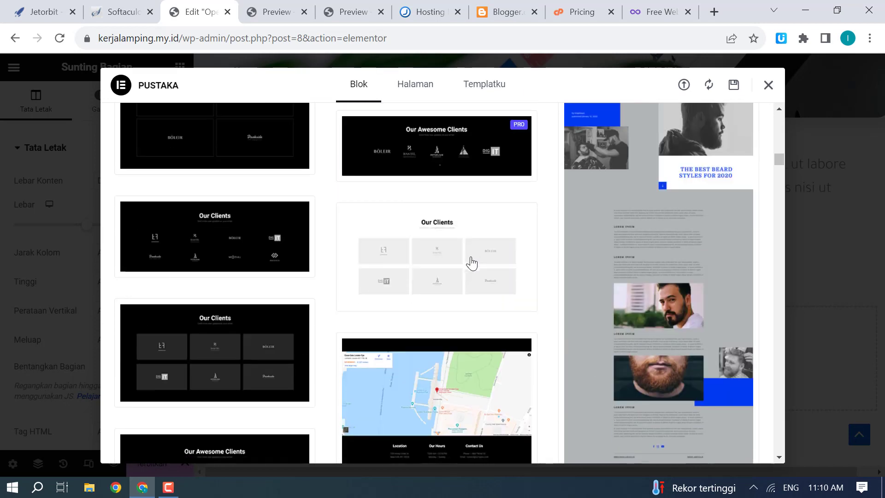
{"action": "scroll", "coordinate": [469, 258], "scroll_direction": "down", "scroll_amount": 10}
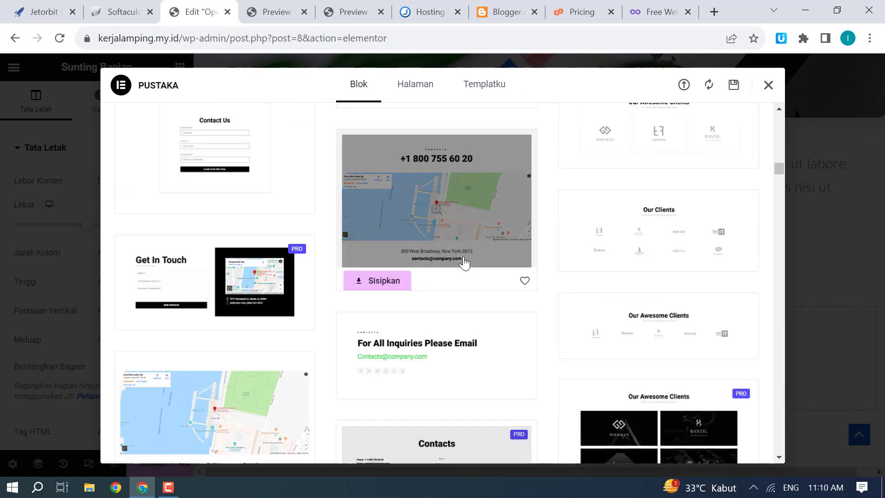
{"action": "scroll", "coordinate": [472, 255], "scroll_direction": "up", "scroll_amount": 6}
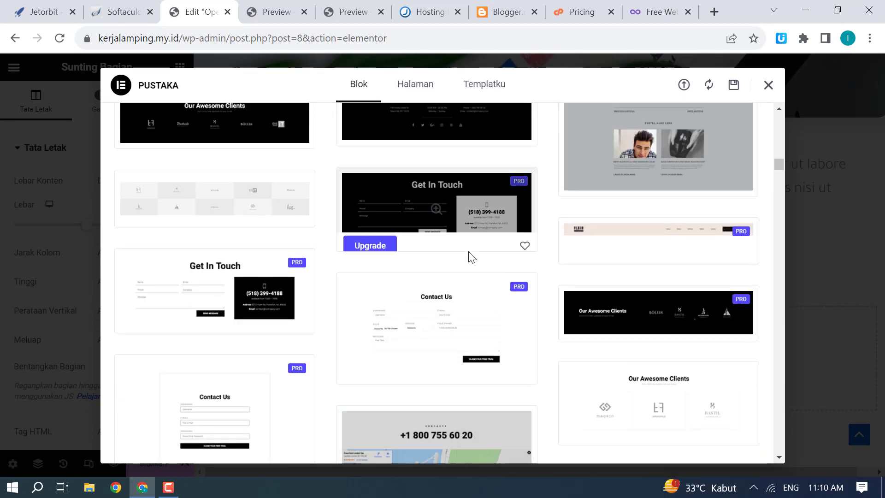
{"action": "scroll", "coordinate": [467, 272], "scroll_direction": "down", "scroll_amount": 15}
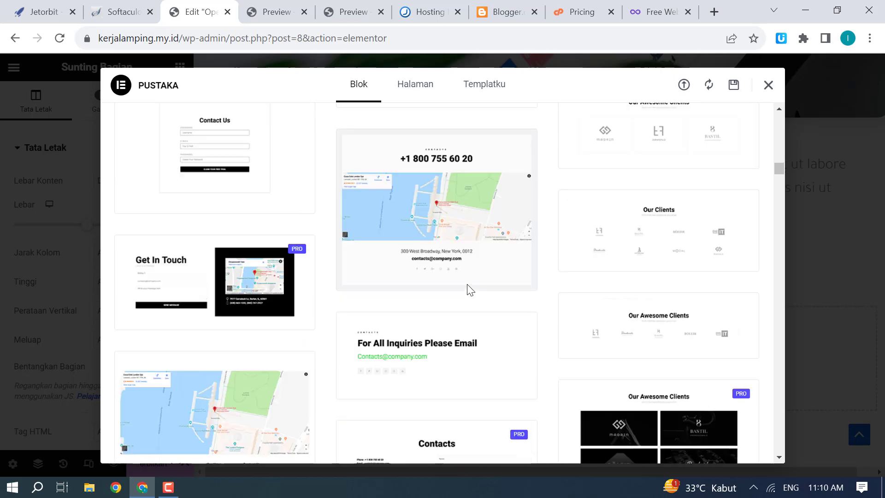
{"action": "scroll", "coordinate": [448, 279], "scroll_direction": "down", "scroll_amount": 5}
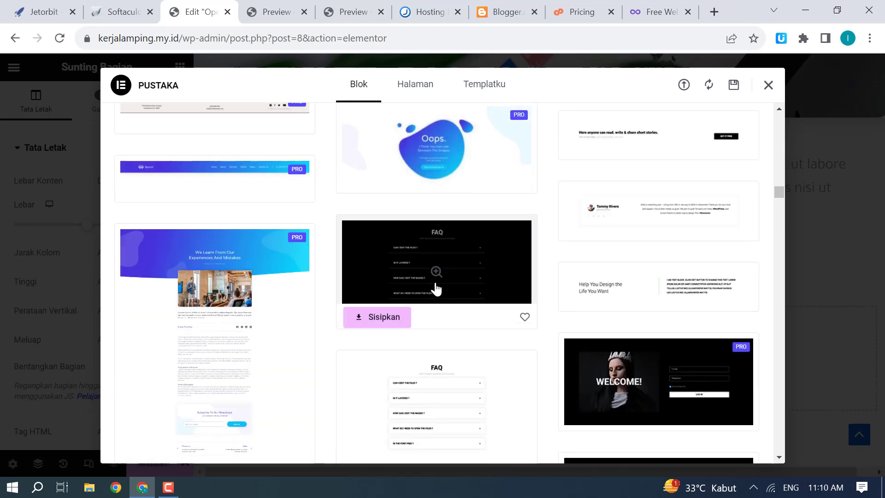
{"action": "scroll", "coordinate": [460, 272], "scroll_direction": "down", "scroll_amount": 5}
{"action": "mouse_move", "coordinate": [477, 339]}
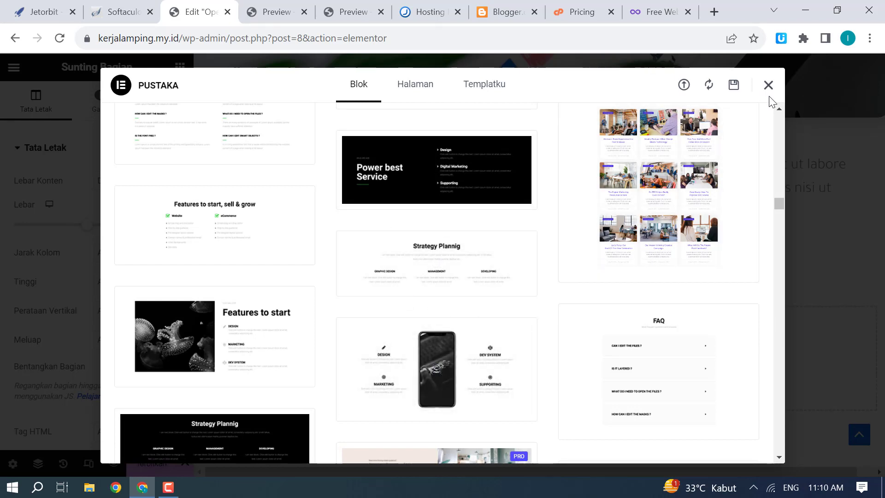
{"action": "left_click", "coordinate": [767, 85]}
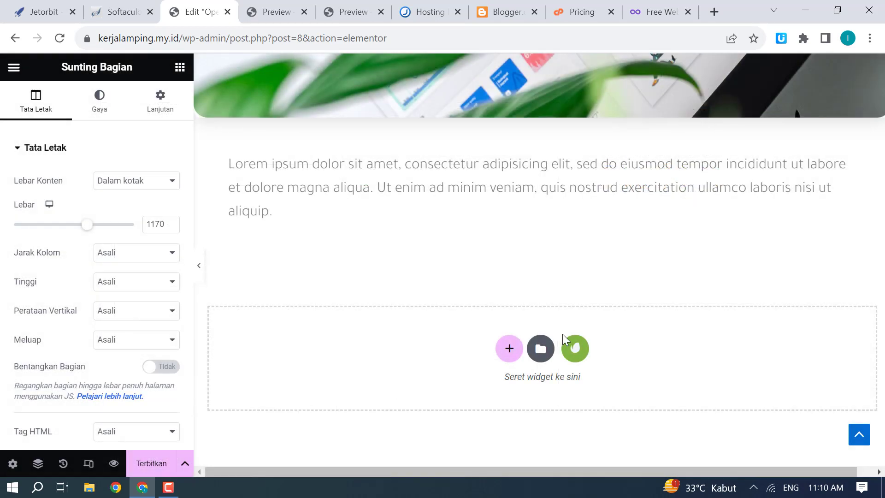
Step: Insert Envato's free Footer block with a logo, Contact Us, two Pages lists and Follow Us at the end of the page
{"action": "left_click", "coordinate": [575, 349]}
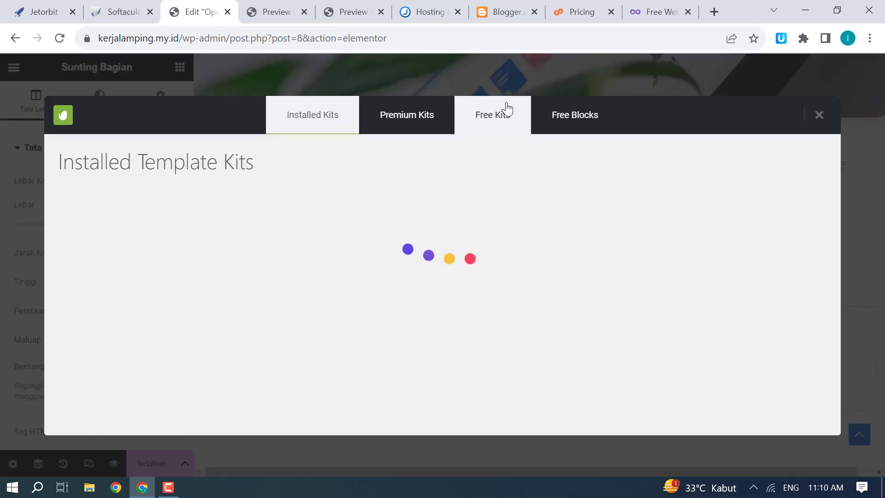
{"action": "left_click", "coordinate": [564, 133]}
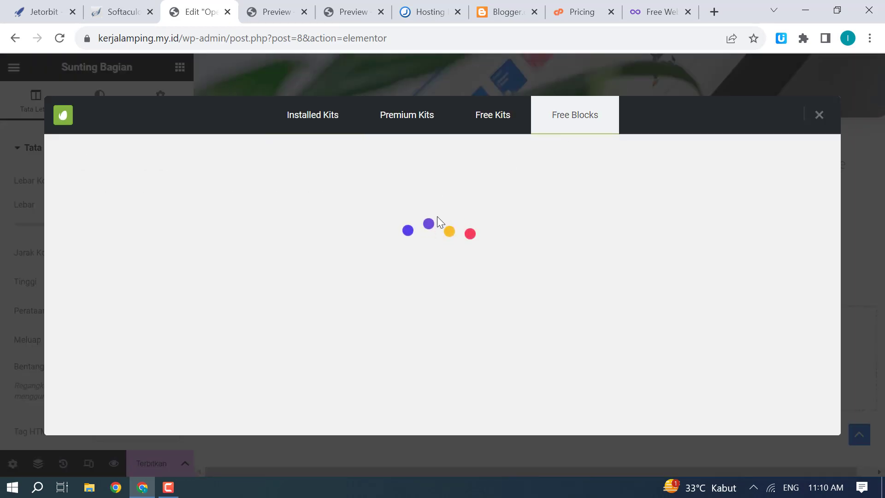
{"action": "left_click", "coordinate": [581, 281]}
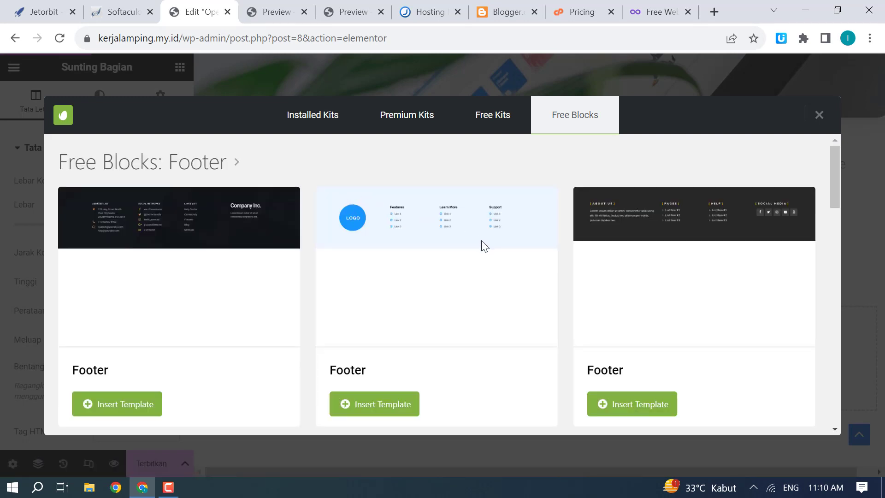
{"action": "scroll", "coordinate": [479, 244], "scroll_direction": "down", "scroll_amount": 5}
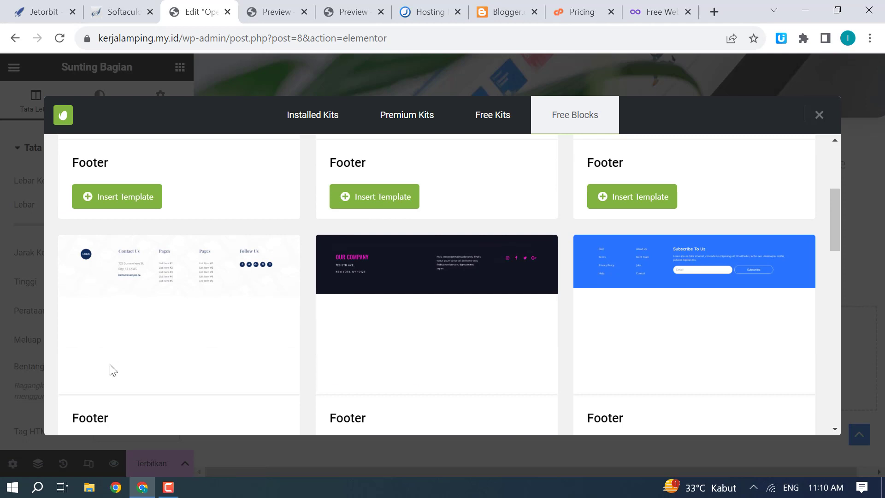
{"action": "scroll", "coordinate": [111, 369], "scroll_direction": "down", "scroll_amount": 2}
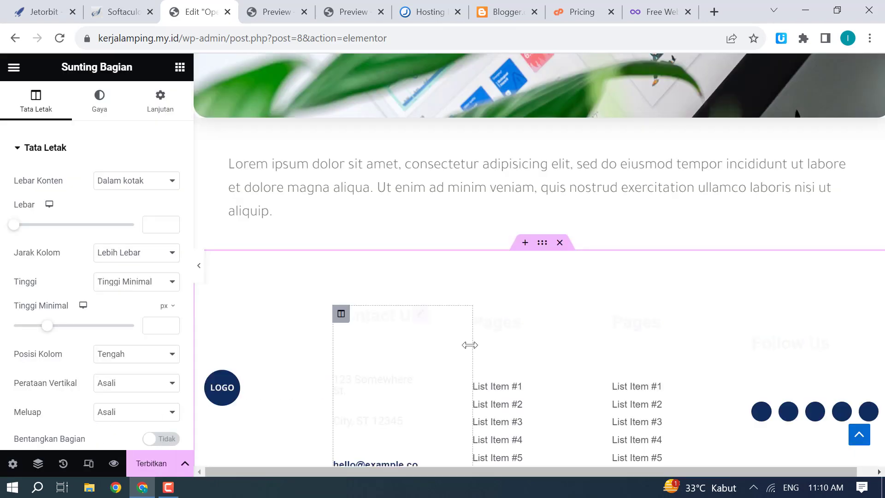
{"action": "scroll", "coordinate": [469, 345], "scroll_direction": "down", "scroll_amount": 5}
{"action": "scroll", "coordinate": [475, 332], "scroll_direction": "up", "scroll_amount": 4}
{"action": "scroll", "coordinate": [475, 331], "scroll_direction": "down", "scroll_amount": 1}
{"action": "scroll", "coordinate": [530, 279], "scroll_direction": "up", "scroll_amount": 3}
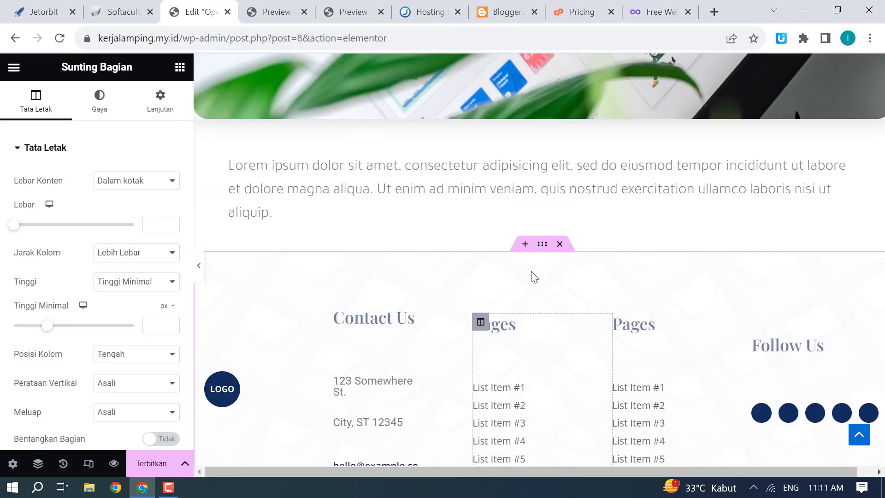
{"action": "scroll", "coordinate": [271, 411], "scroll_direction": "down", "scroll_amount": 1}
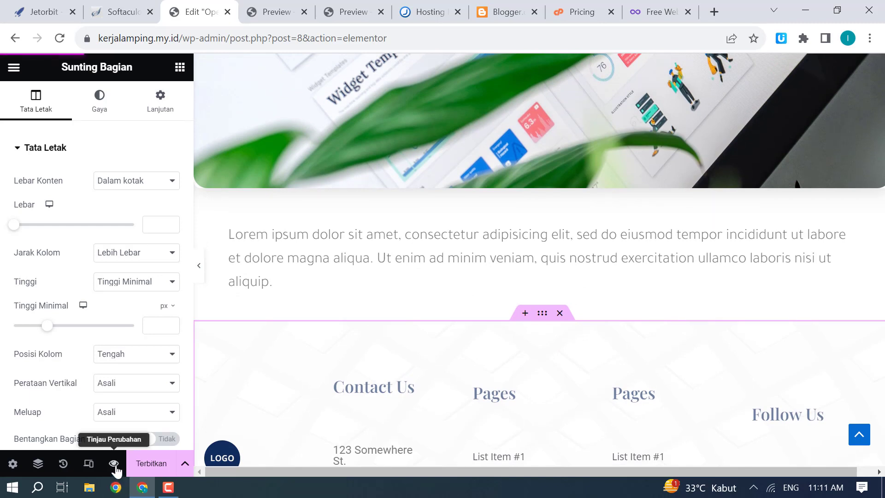
Step: Preview the page changes and review the sections from the hero banner down to the WordPress Hosting heading
{"action": "left_click", "coordinate": [111, 464]}
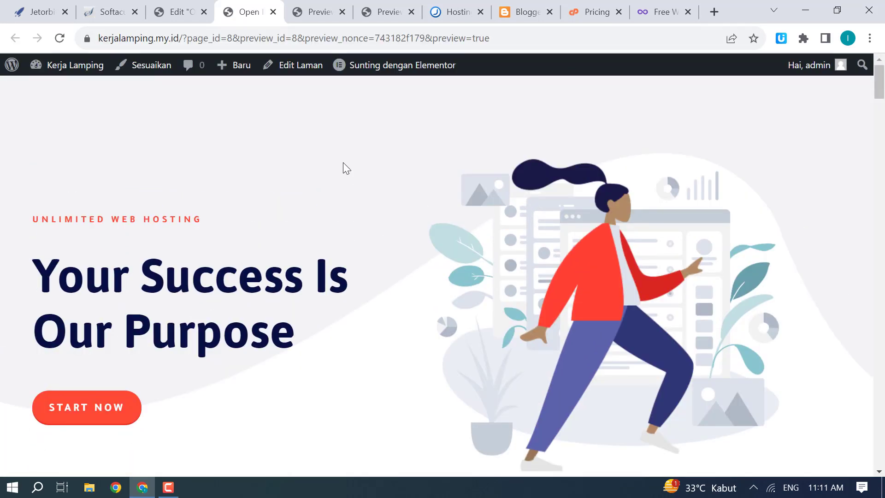
{"action": "scroll", "coordinate": [339, 158], "scroll_direction": "down", "scroll_amount": 12}
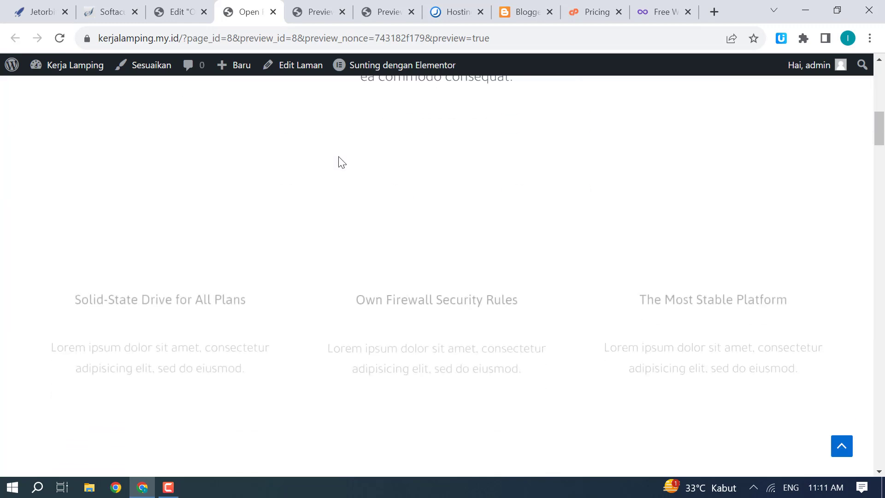
{"action": "scroll", "coordinate": [343, 158], "scroll_direction": "up", "scroll_amount": 4}
{"action": "scroll", "coordinate": [343, 159], "scroll_direction": "up", "scroll_amount": 6}
{"action": "scroll", "coordinate": [344, 161], "scroll_direction": "down", "scroll_amount": 6}
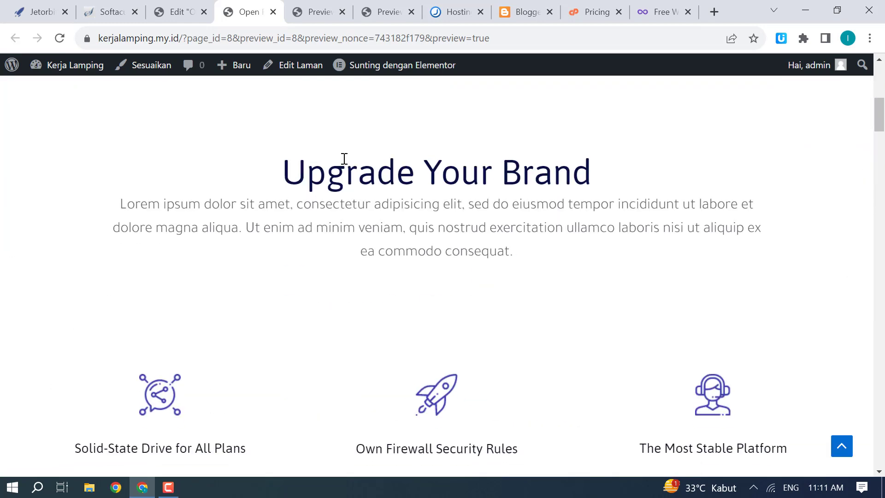
{"action": "scroll", "coordinate": [344, 159], "scroll_direction": "down", "scroll_amount": 2}
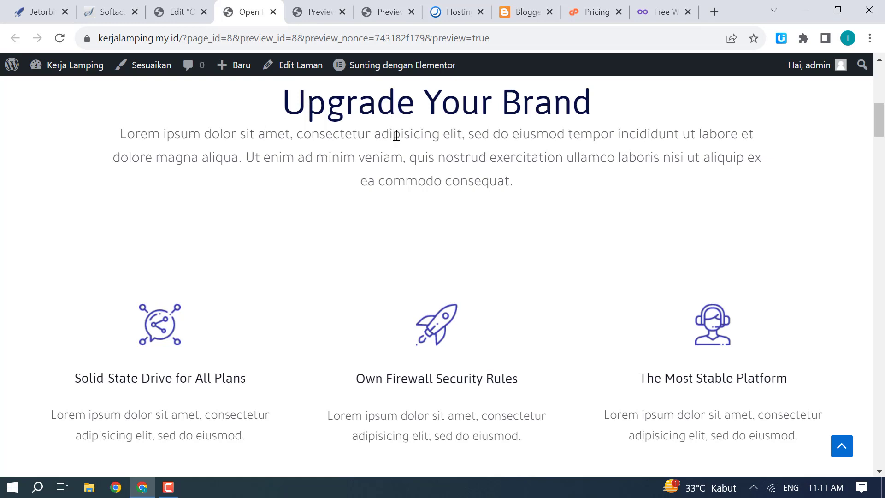
{"action": "scroll", "coordinate": [436, 142], "scroll_direction": "down", "scroll_amount": 6}
{"action": "scroll", "coordinate": [427, 152], "scroll_direction": "up", "scroll_amount": 9}
{"action": "scroll", "coordinate": [428, 147], "scroll_direction": "down", "scroll_amount": 6}
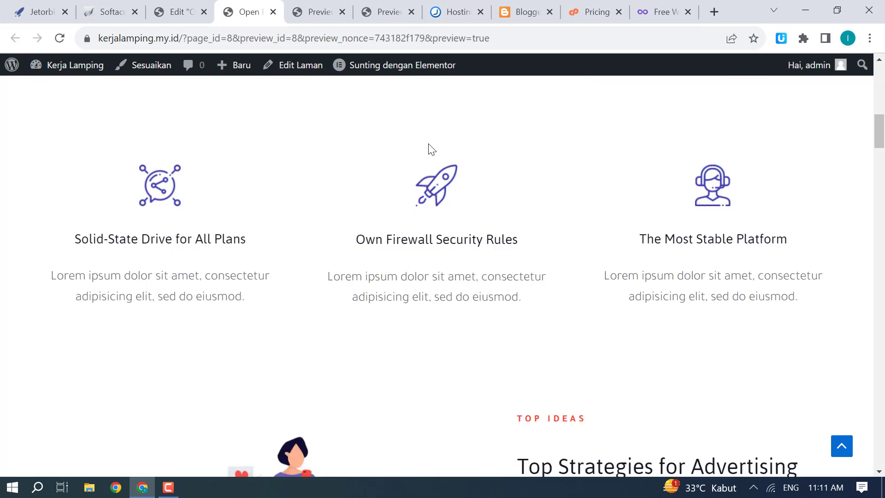
{"action": "scroll", "coordinate": [427, 148], "scroll_direction": "down", "scroll_amount": 4}
{"action": "scroll", "coordinate": [716, 282], "scroll_direction": "up", "scroll_amount": 2}
{"action": "scroll", "coordinate": [599, 300], "scroll_direction": "down", "scroll_amount": 4}
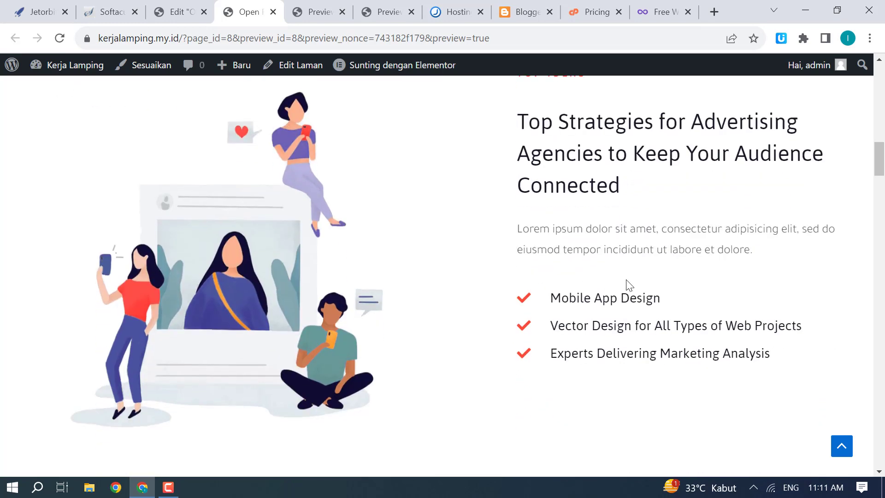
{"action": "scroll", "coordinate": [606, 290], "scroll_direction": "down", "scroll_amount": 8}
{"action": "scroll", "coordinate": [591, 294], "scroll_direction": "up", "scroll_amount": 2}
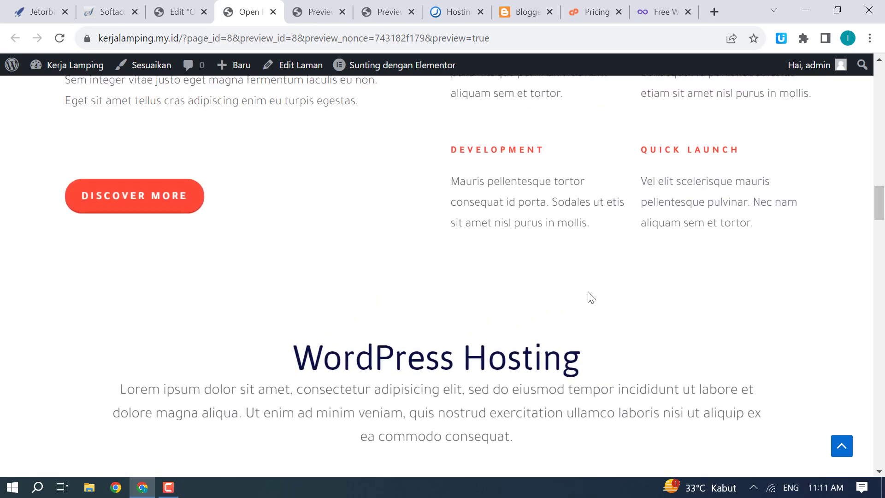
Step: Review the rest of the preview through Legendary Support, Meet Our Team, About Us and Top Strategies, and close the preview
{"action": "scroll", "coordinate": [586, 293], "scroll_direction": "down", "scroll_amount": 20}
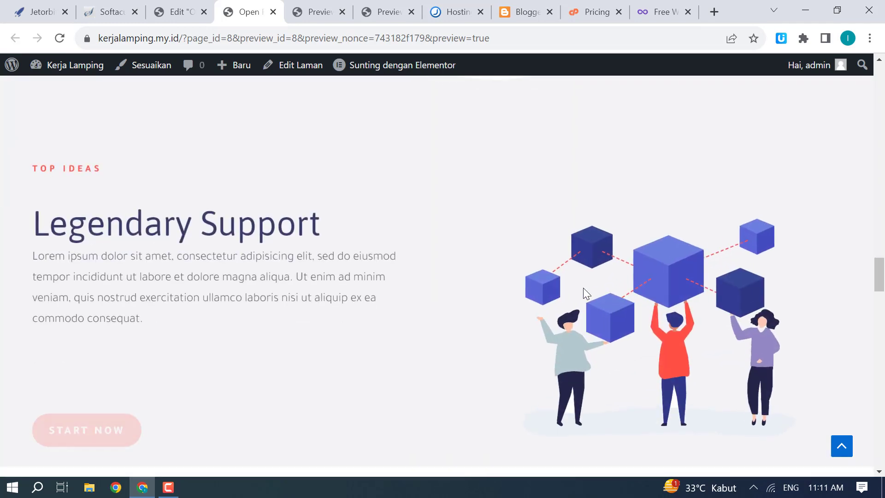
{"action": "scroll", "coordinate": [582, 288], "scroll_direction": "down", "scroll_amount": 10}
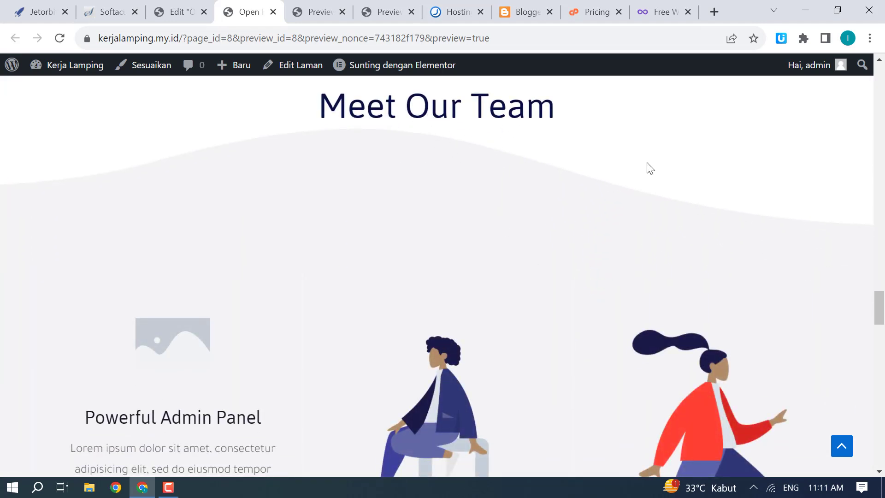
{"action": "scroll", "coordinate": [599, 174], "scroll_direction": "down", "scroll_amount": 10}
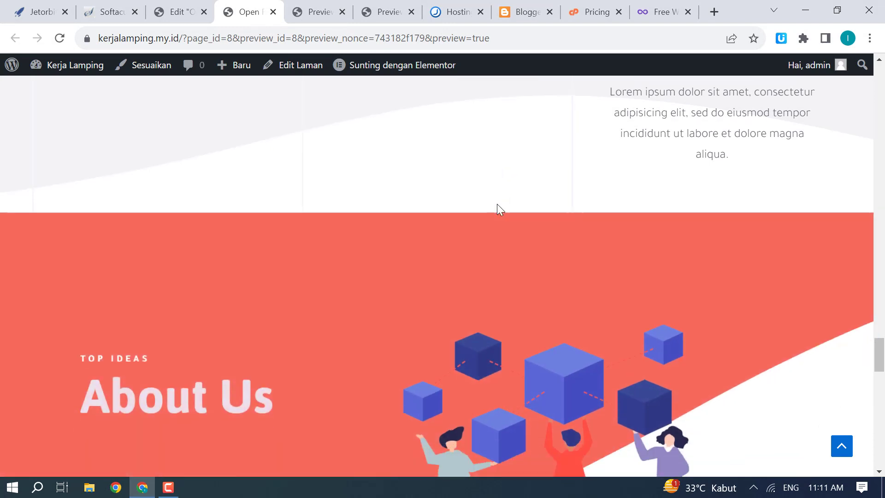
{"action": "scroll", "coordinate": [497, 205], "scroll_direction": "down", "scroll_amount": 4}
{"action": "scroll", "coordinate": [483, 210], "scroll_direction": "up", "scroll_amount": 2}
{"action": "scroll", "coordinate": [308, 244], "scroll_direction": "down", "scroll_amount": 1}
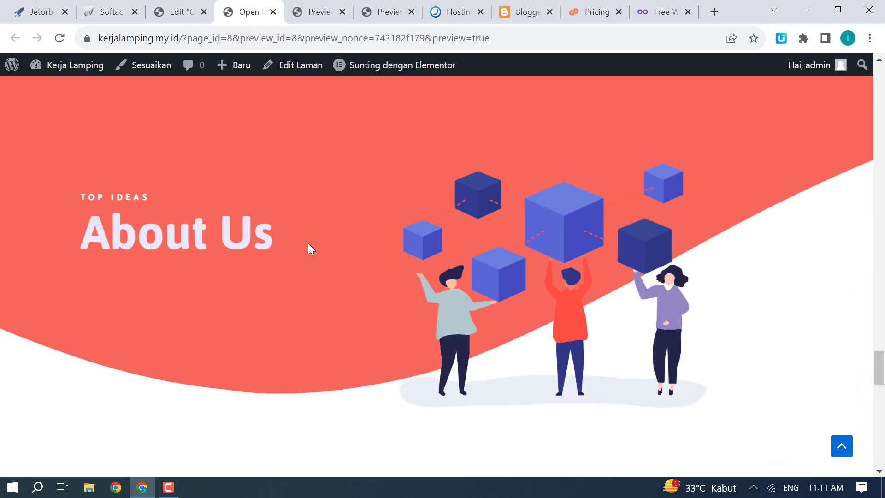
{"action": "scroll", "coordinate": [308, 258], "scroll_direction": "up", "scroll_amount": 6}
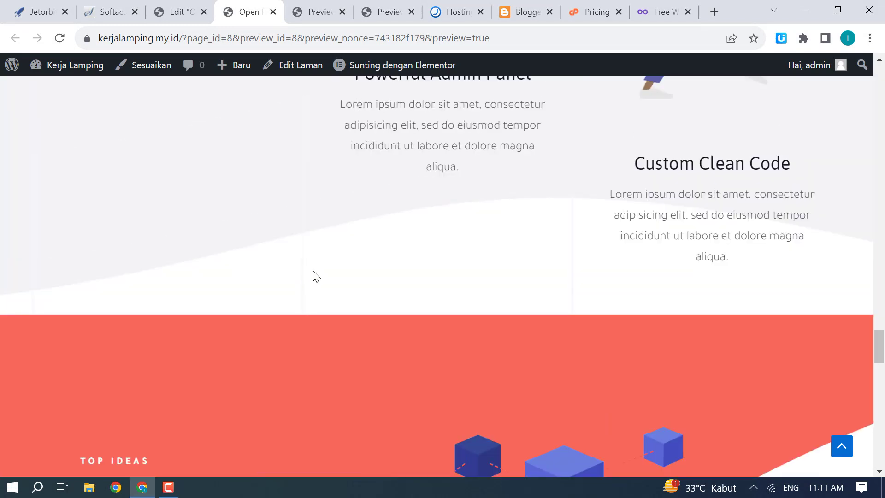
{"action": "scroll", "coordinate": [317, 272], "scroll_direction": "down", "scroll_amount": 12}
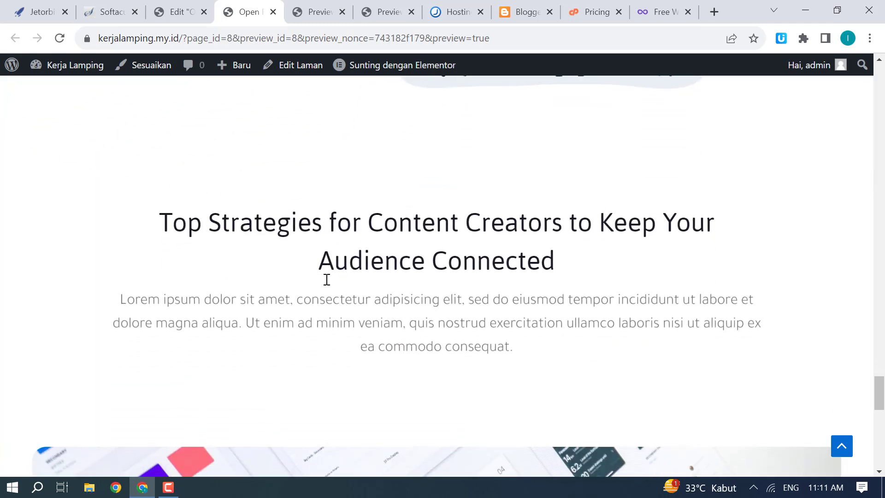
{"action": "key", "text": "ctrl+w"}
{"action": "scroll", "coordinate": [440, 194], "scroll_direction": "down", "scroll_amount": 10}
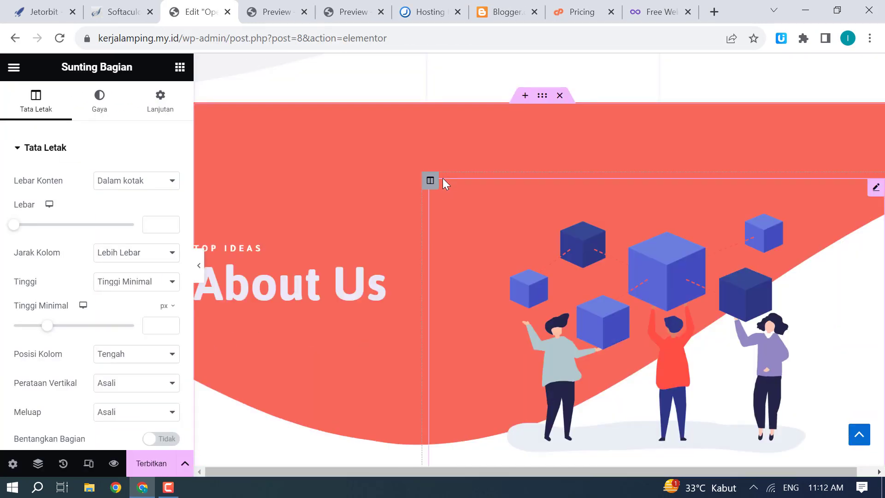
{"action": "scroll", "coordinate": [443, 183], "scroll_direction": "down", "scroll_amount": 5}
{"action": "scroll", "coordinate": [442, 187], "scroll_direction": "up", "scroll_amount": 10}
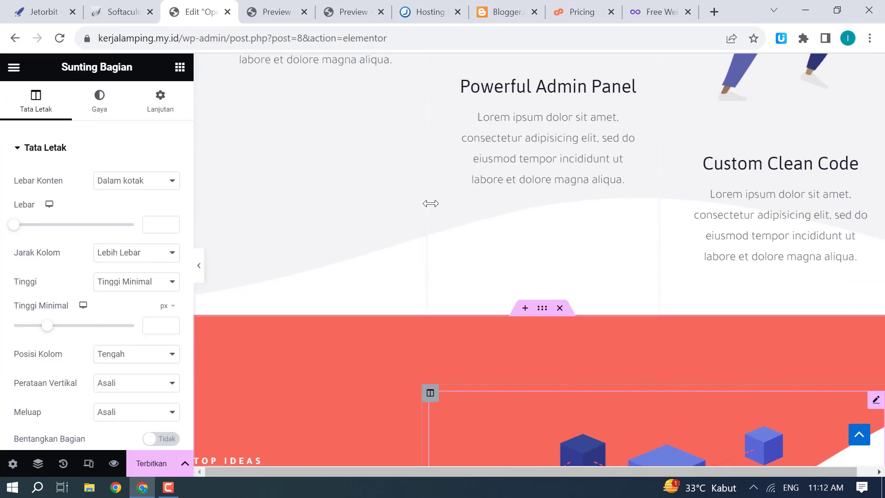
Step: Open the Top Strategies for Advertising Agencies heading beside the illustration for editing and place the cursor in its title text
{"action": "scroll", "coordinate": [430, 203], "scroll_direction": "up", "scroll_amount": 15}
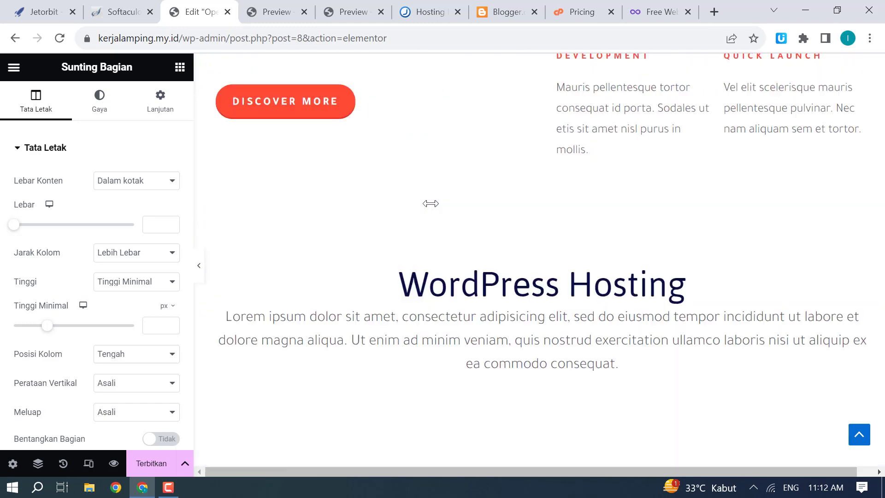
{"action": "scroll", "coordinate": [430, 203], "scroll_direction": "up", "scroll_amount": 10}
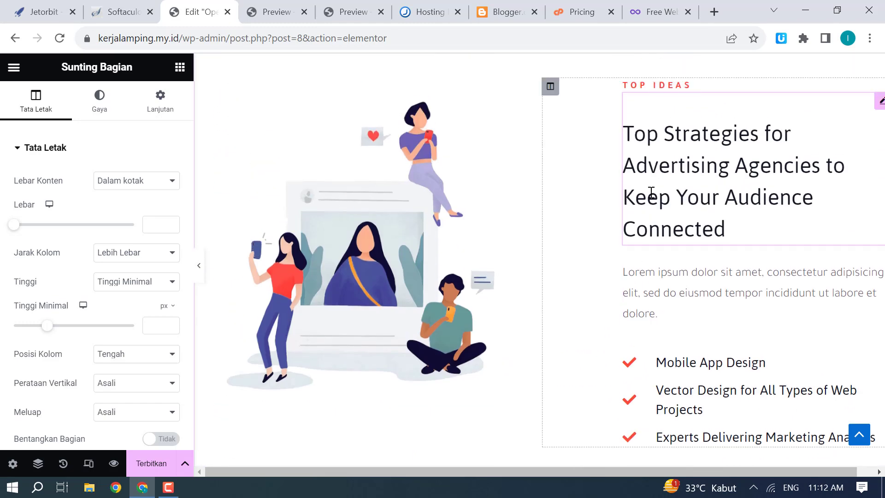
{"action": "left_click", "coordinate": [651, 192]}
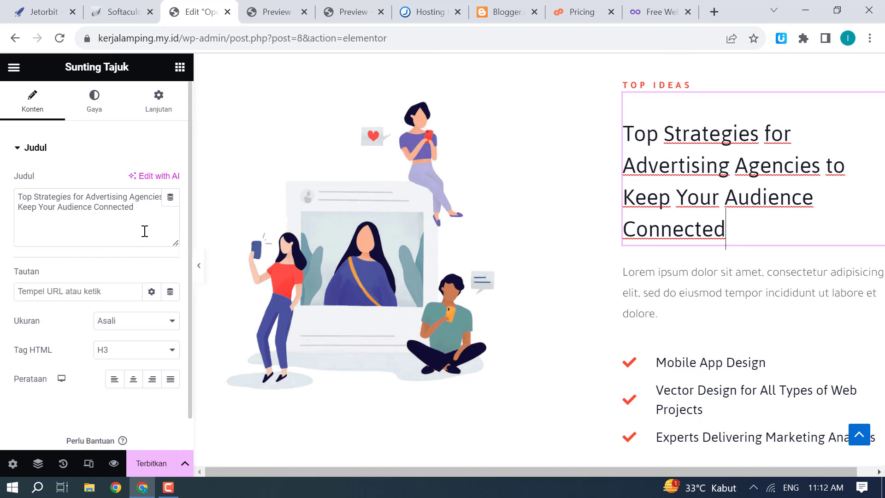
{"action": "left_click", "coordinate": [78, 213]}
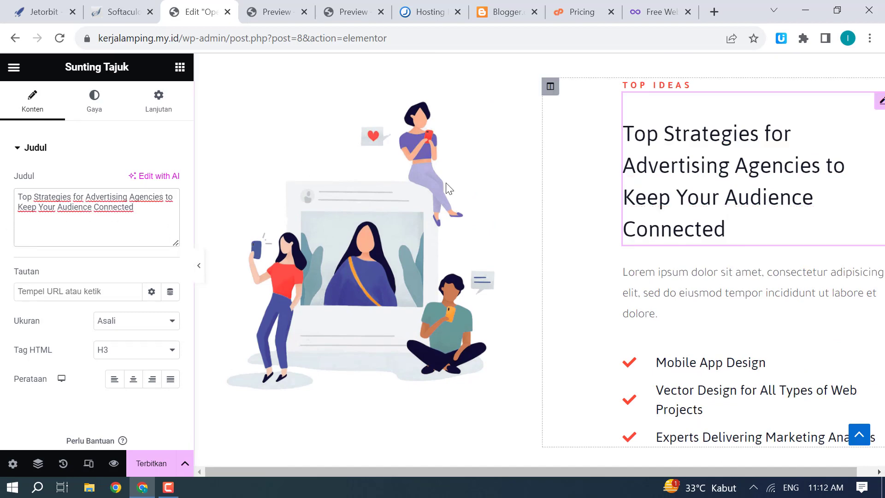
Step: Review the page sections in the editor from the hero banner down to the footer block
{"action": "scroll", "coordinate": [480, 251], "scroll_direction": "down", "scroll_amount": 10}
{"action": "scroll", "coordinate": [480, 250], "scroll_direction": "up", "scroll_amount": 6}
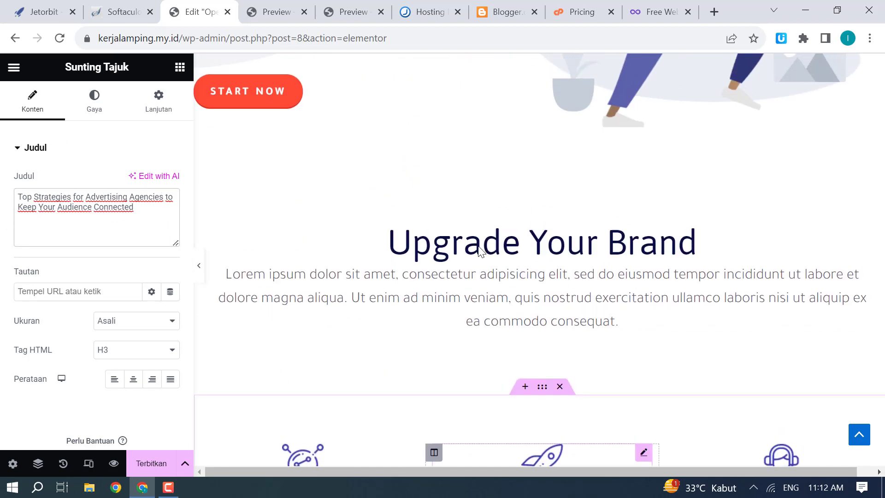
{"action": "scroll", "coordinate": [479, 252], "scroll_direction": "down", "scroll_amount": 3}
{"action": "scroll", "coordinate": [481, 250], "scroll_direction": "up", "scroll_amount": 6}
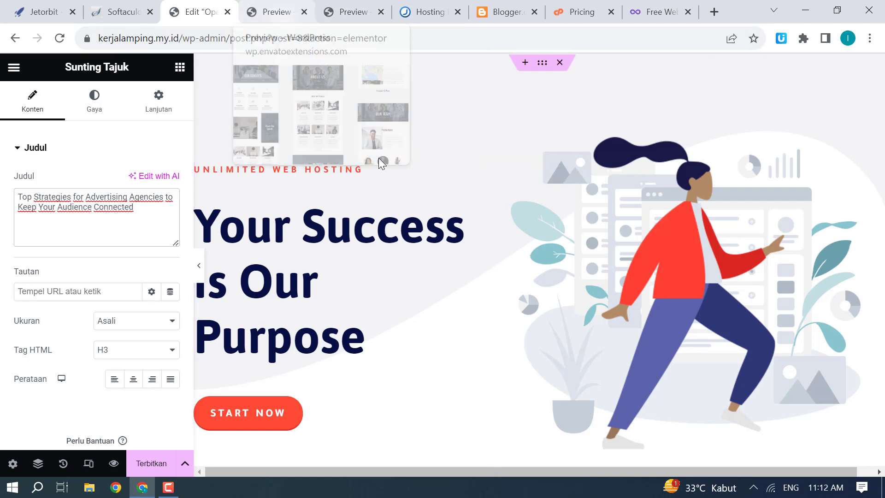
{"action": "scroll", "coordinate": [603, 357], "scroll_direction": "down", "scroll_amount": 8}
{"action": "scroll", "coordinate": [718, 233], "scroll_direction": "down", "scroll_amount": 15}
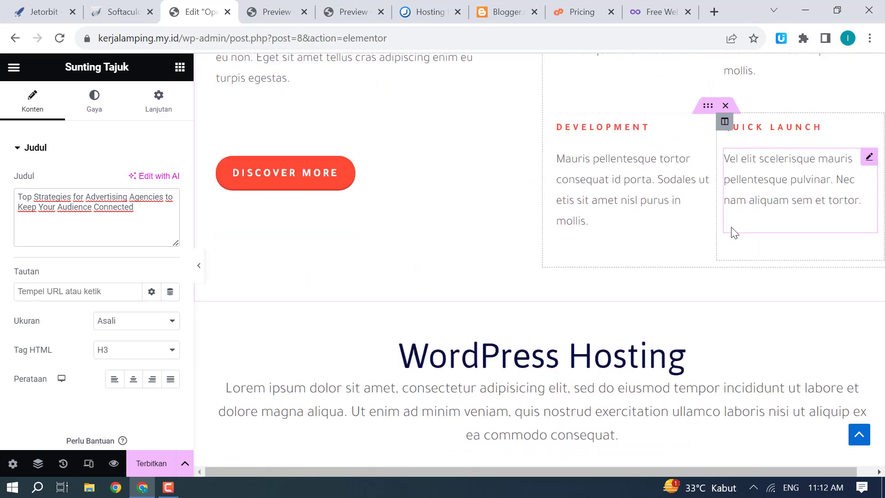
{"action": "scroll", "coordinate": [738, 236], "scroll_direction": "down", "scroll_amount": 15}
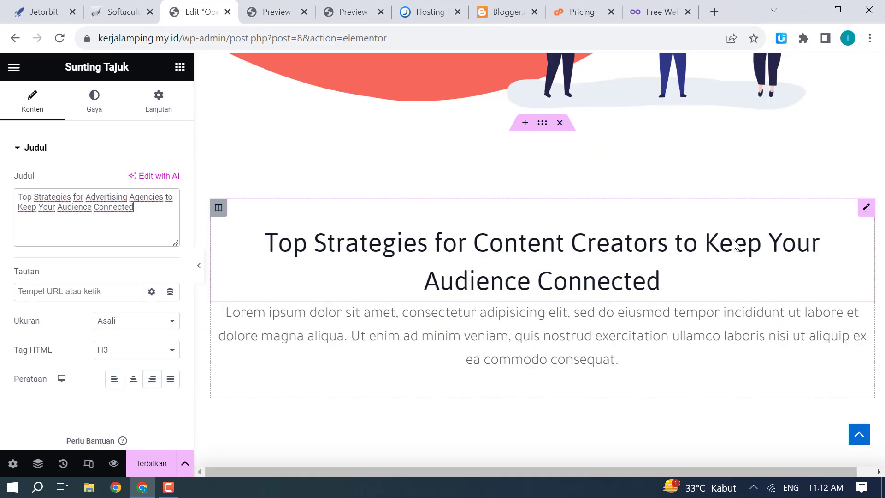
{"action": "scroll", "coordinate": [730, 258], "scroll_direction": "down", "scroll_amount": 6}
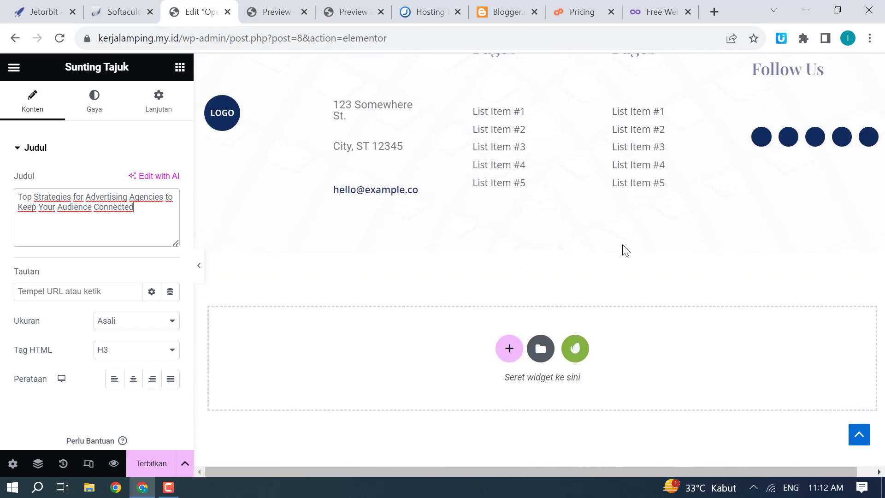
{"action": "scroll", "coordinate": [622, 246], "scroll_direction": "up", "scroll_amount": 9}
{"action": "scroll", "coordinate": [762, 325], "scroll_direction": "down", "scroll_amount": 10}
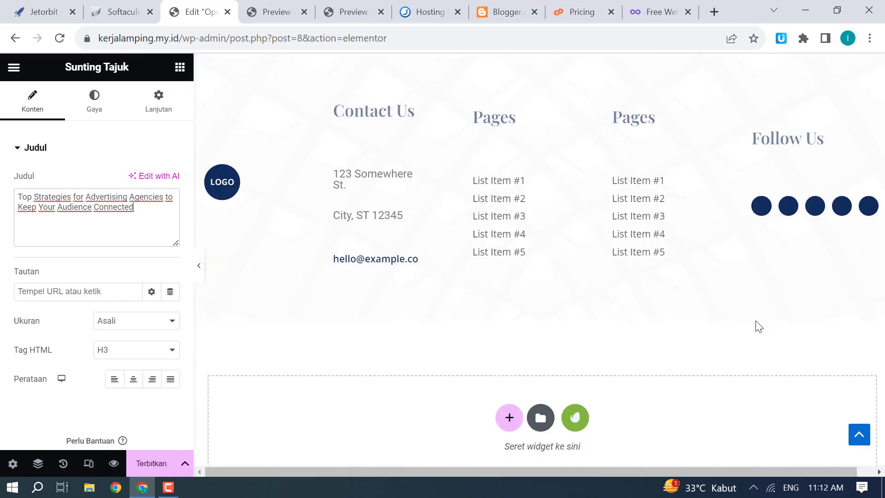
Step: Open the footer's first Pages list and examine the text, icon and link settings of List Item #1
{"action": "left_click", "coordinate": [526, 111]}
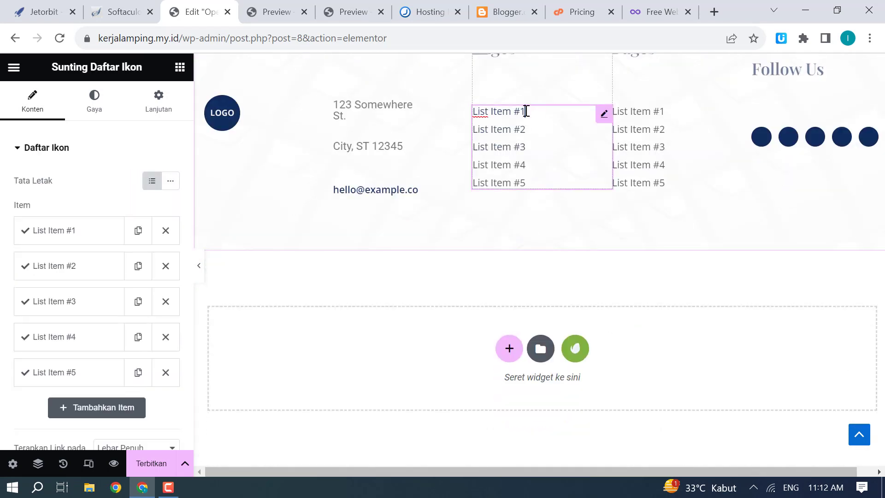
{"action": "left_click_drag", "start_coordinate": [494, 106], "coordinate": [461, 113]}
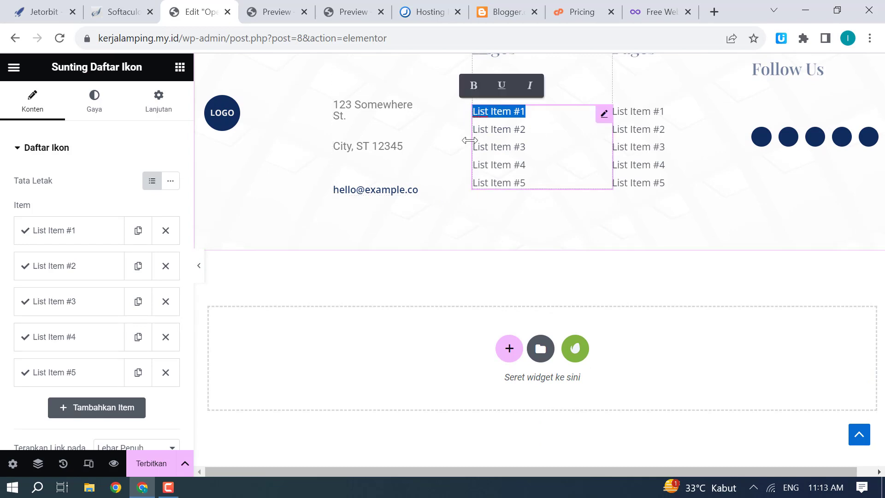
{"action": "scroll", "coordinate": [147, 202], "scroll_direction": "down", "scroll_amount": 2}
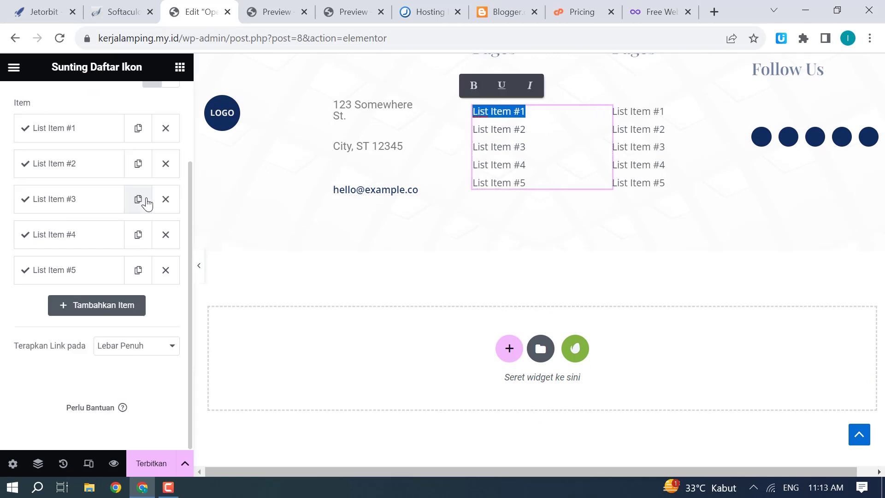
{"action": "scroll", "coordinate": [145, 214], "scroll_direction": "up", "scroll_amount": 2}
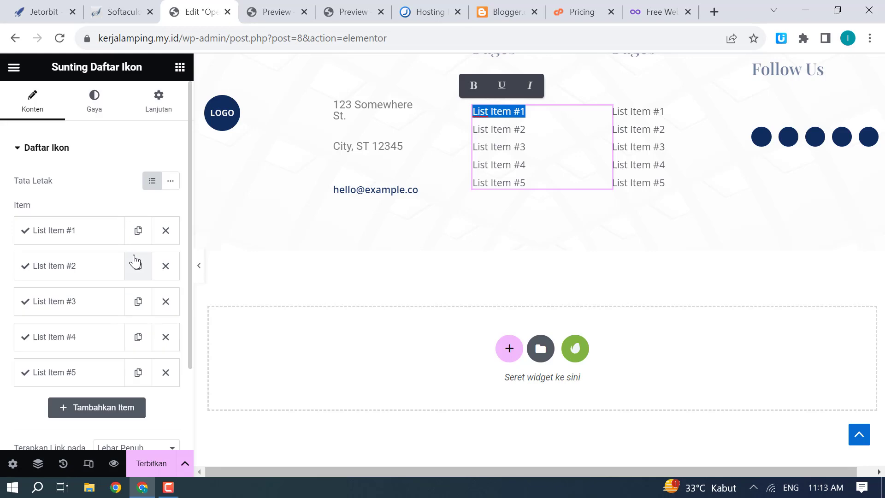
{"action": "left_click", "coordinate": [102, 230]}
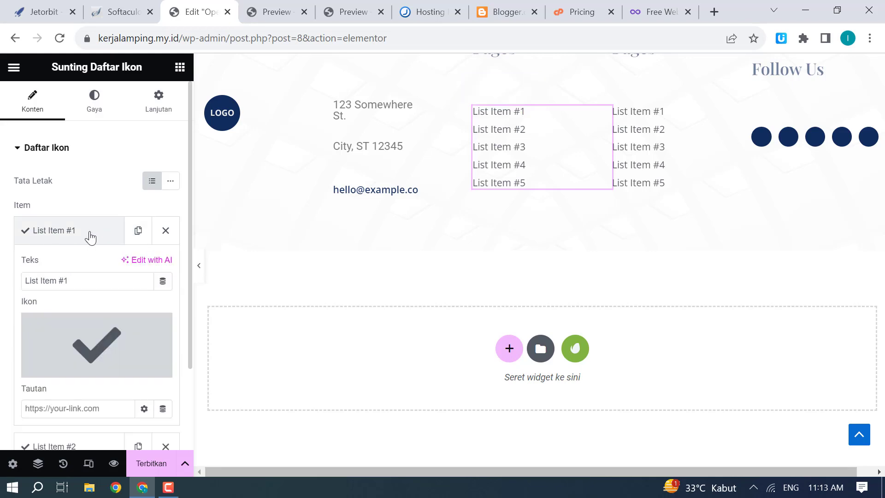
{"action": "scroll", "coordinate": [95, 289], "scroll_direction": "down", "scroll_amount": 3}
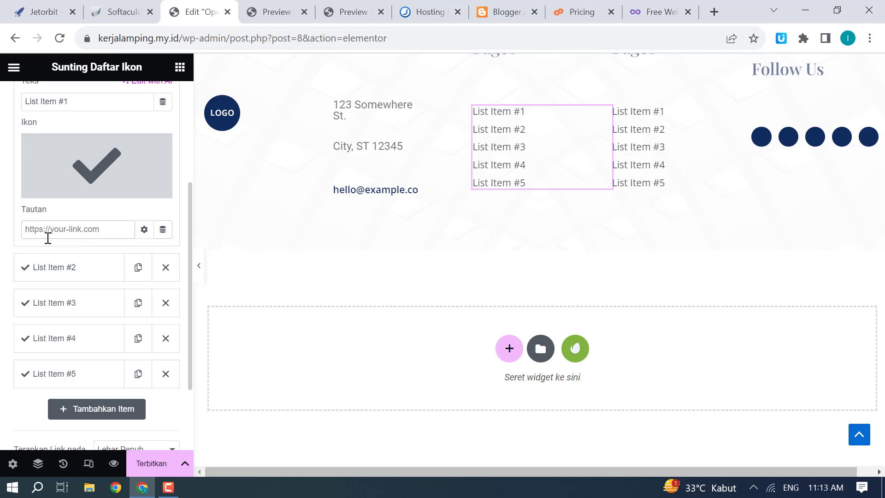
{"action": "scroll", "coordinate": [69, 238], "scroll_direction": "up", "scroll_amount": 4}
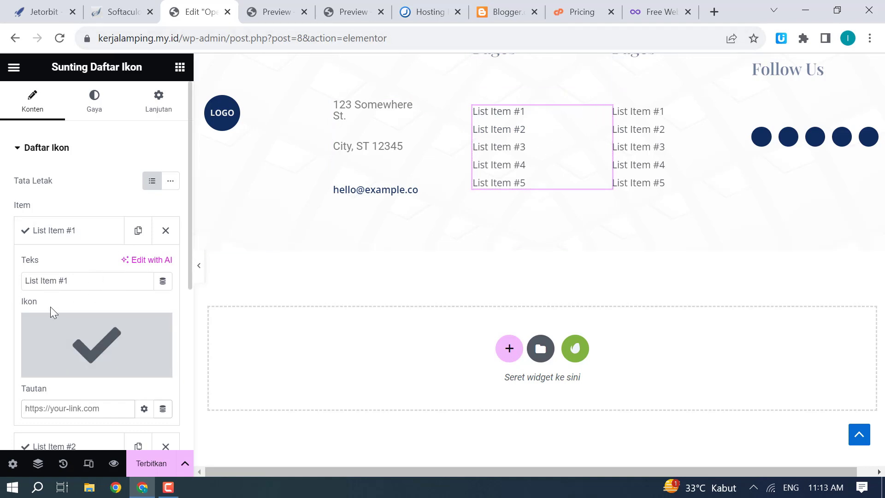
{"action": "scroll", "coordinate": [99, 335], "scroll_direction": "down", "scroll_amount": 5}
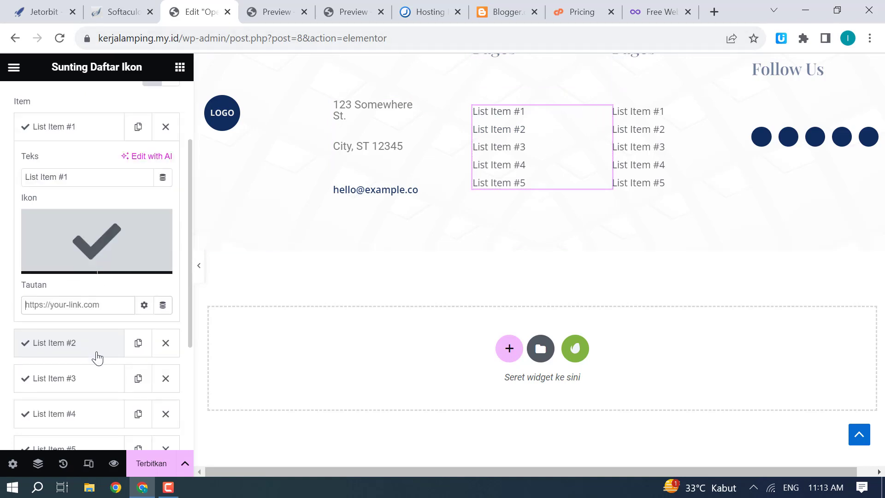
{"action": "scroll", "coordinate": [127, 225], "scroll_direction": "up", "scroll_amount": 2}
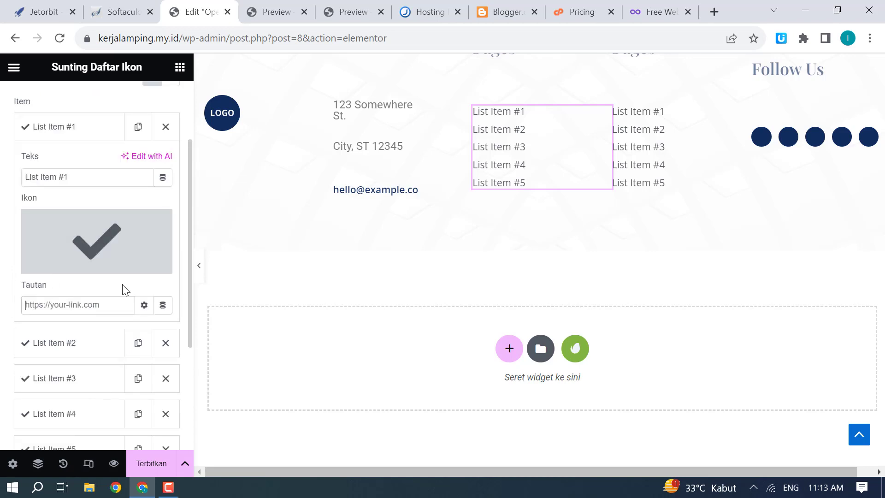
Step: Remove List Item #5 from the footer's first Pages list and List Item #4 from the second one
{"action": "scroll", "coordinate": [178, 364], "scroll_direction": "down", "scroll_amount": 2}
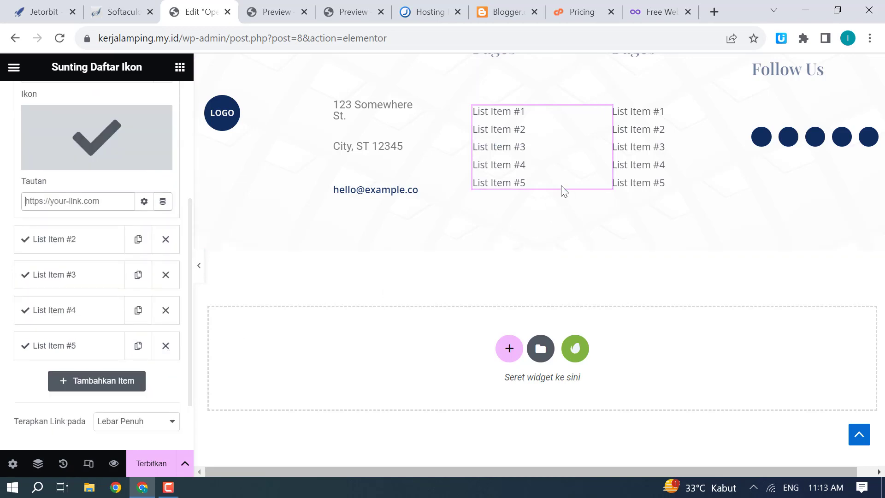
{"action": "left_click", "coordinate": [165, 345]}
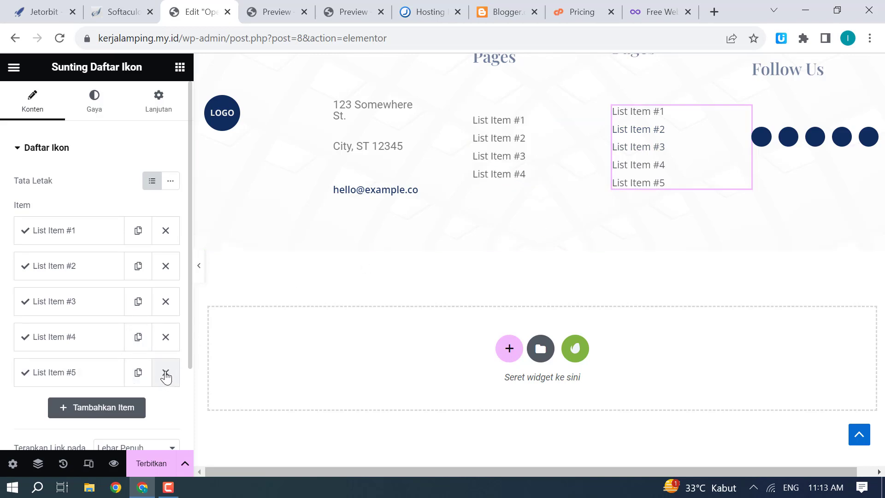
{"action": "left_click", "coordinate": [165, 337]}
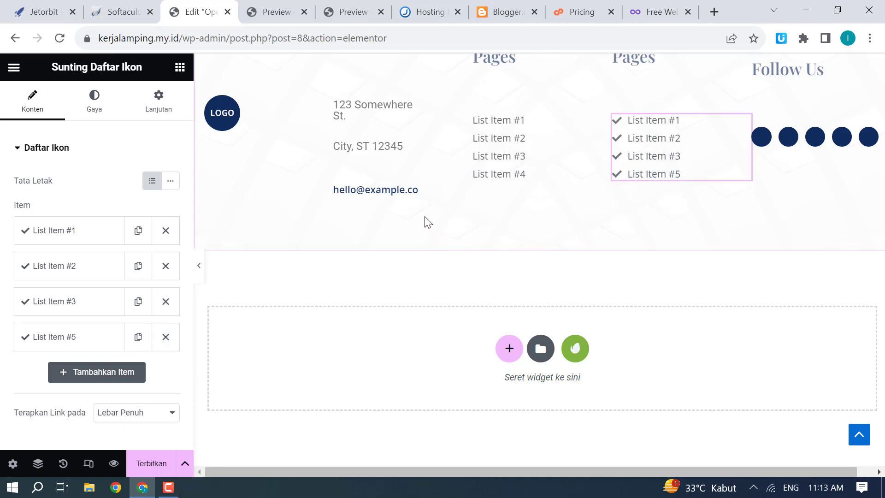
Step: Open the footer logo's image settings, look at the media upload dialog, and close it without choosing a file
{"action": "left_click", "coordinate": [371, 193]}
{"action": "left_click", "coordinate": [229, 129]}
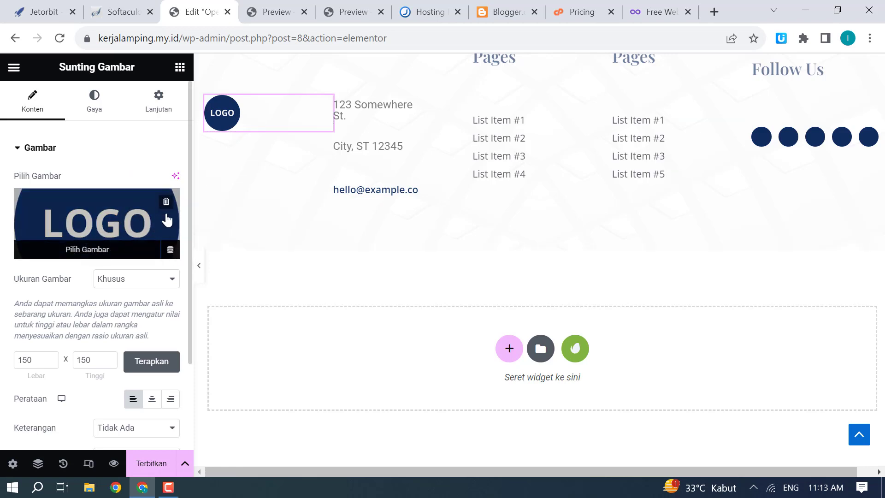
{"action": "left_click", "coordinate": [97, 255]}
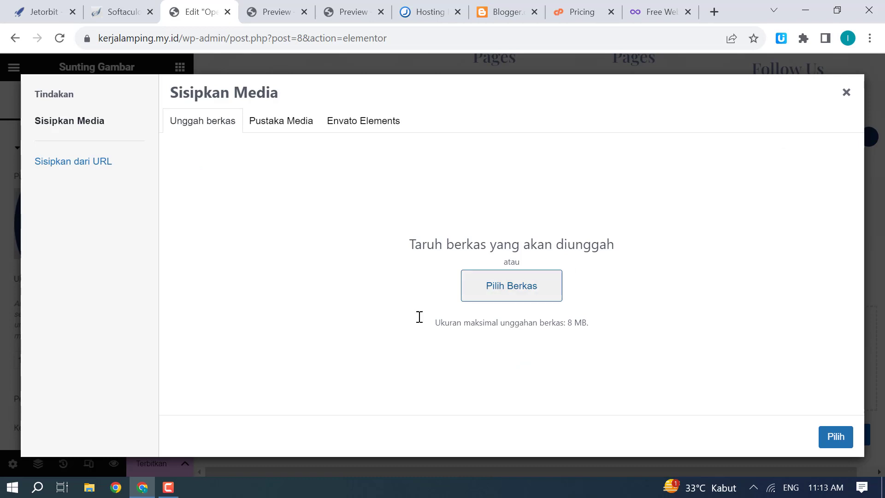
{"action": "left_click", "coordinate": [846, 94]}
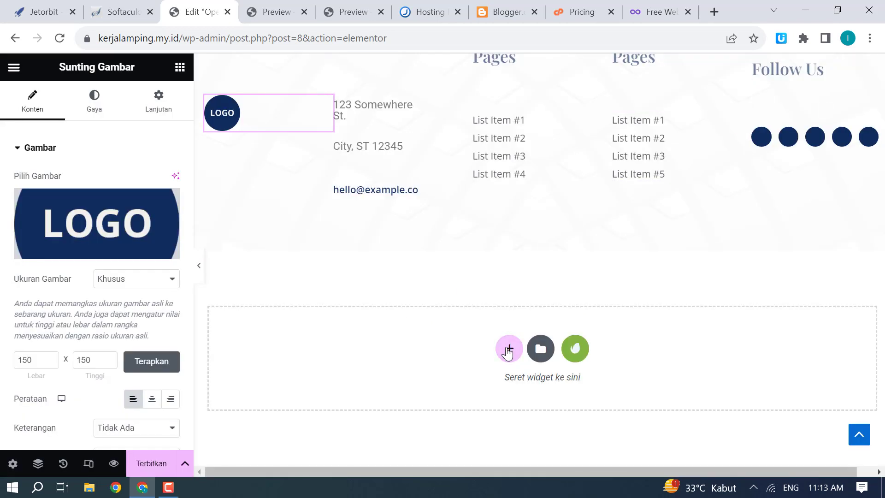
Step: Review the page in the editor from the footer back up through the pricing plans to the hero banner
{"action": "scroll", "coordinate": [508, 188], "scroll_direction": "up", "scroll_amount": 10}
{"action": "scroll", "coordinate": [507, 355], "scroll_direction": "up", "scroll_amount": 2}
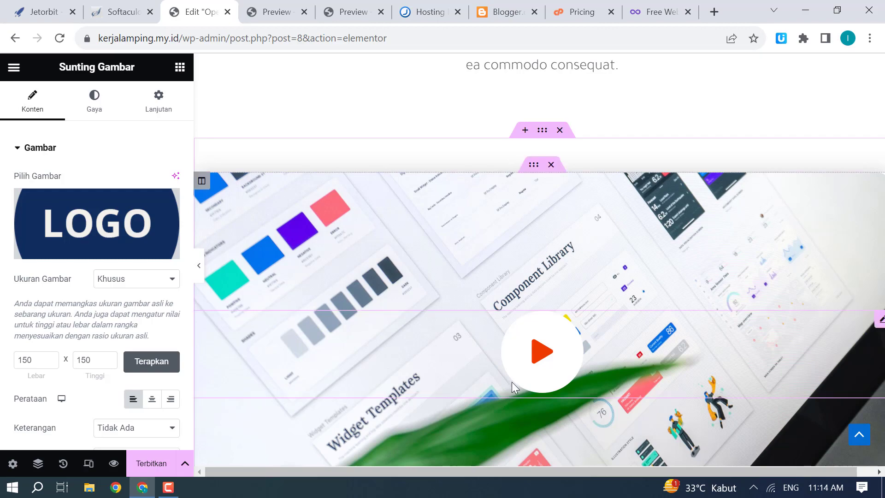
{"action": "scroll", "coordinate": [540, 366], "scroll_direction": "up", "scroll_amount": 15}
{"action": "scroll", "coordinate": [541, 366], "scroll_direction": "up", "scroll_amount": 20}
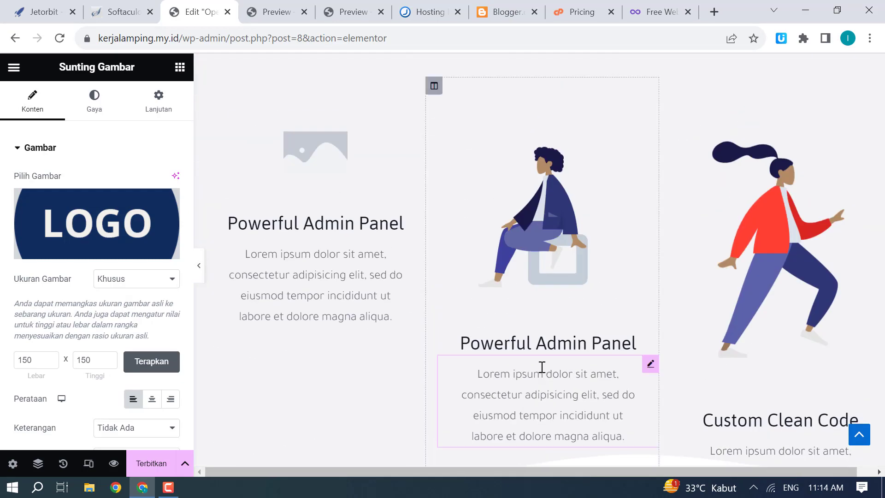
{"action": "scroll", "coordinate": [543, 368], "scroll_direction": "up", "scroll_amount": 15}
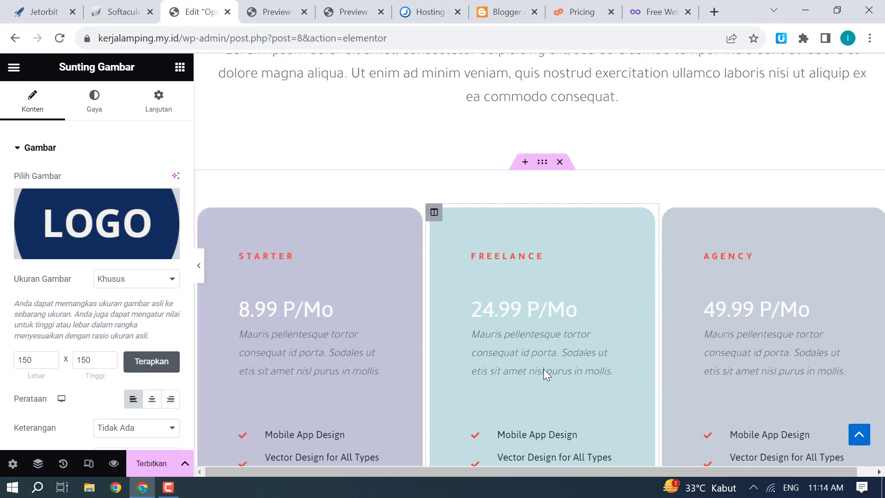
{"action": "scroll", "coordinate": [545, 374], "scroll_direction": "up", "scroll_amount": 15}
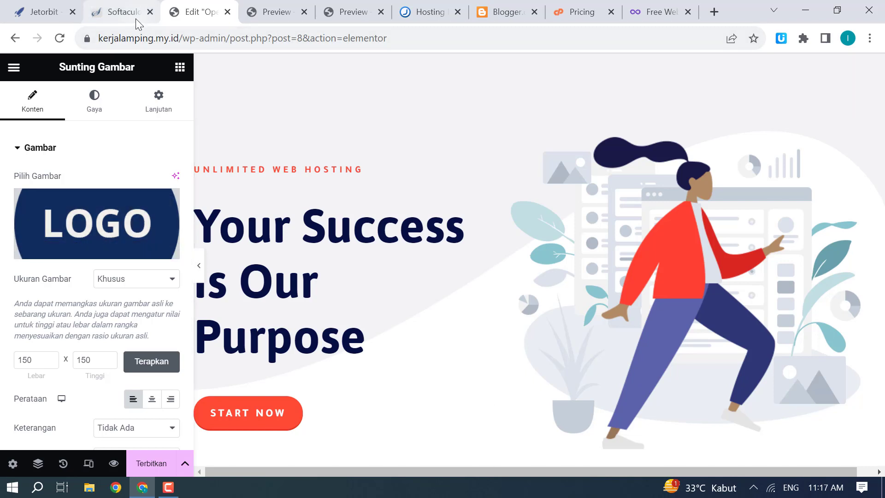
Step: Go through the open Softaculous, Elementor editor and preview pages to the Envato Tech (general business) template kit preview
{"action": "mouse_move", "coordinate": [131, 16]}
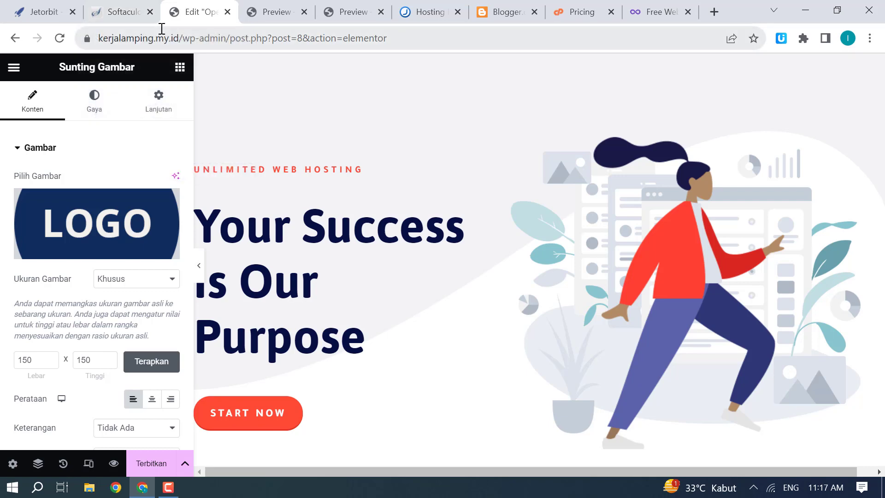
{"action": "left_click", "coordinate": [123, 16]}
{"action": "left_click", "coordinate": [203, 13]}
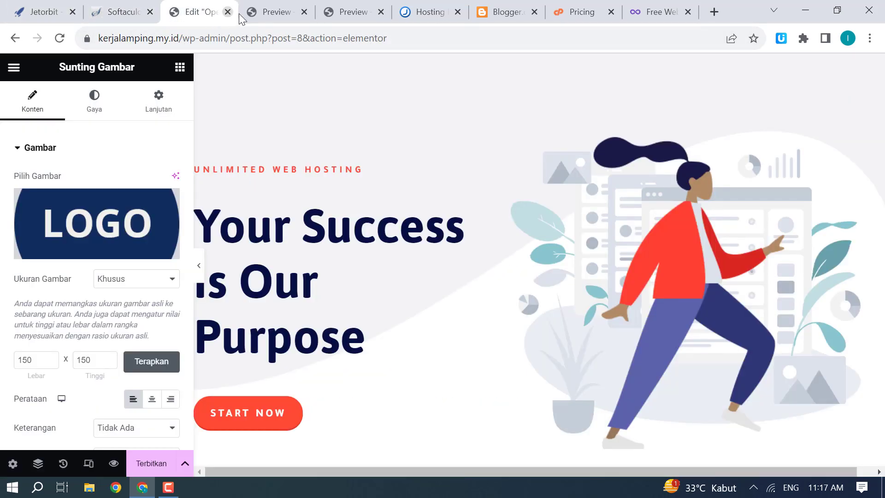
{"action": "left_click", "coordinate": [268, 13]}
{"action": "left_click", "coordinate": [346, 13]}
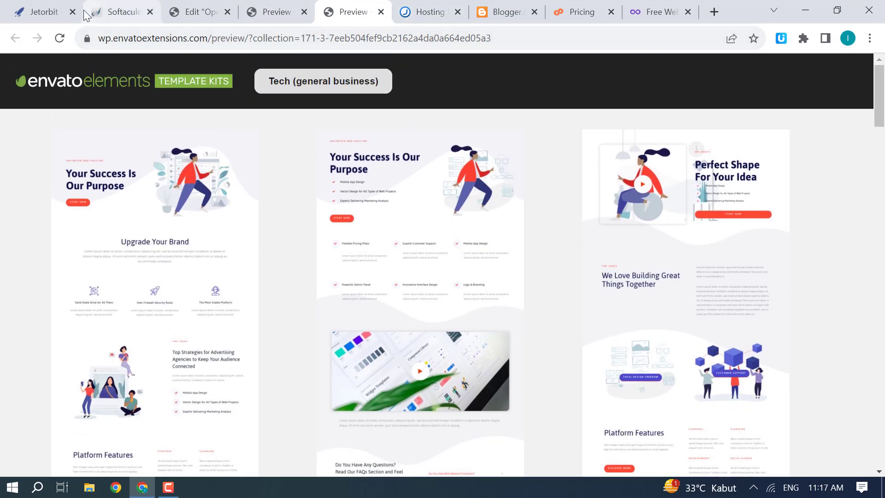
Step: Switch to the Jetorbit client area's product details, and view the Jetorbit web-hosting page from its package prices up to the banner
{"action": "left_click", "coordinate": [44, 12]}
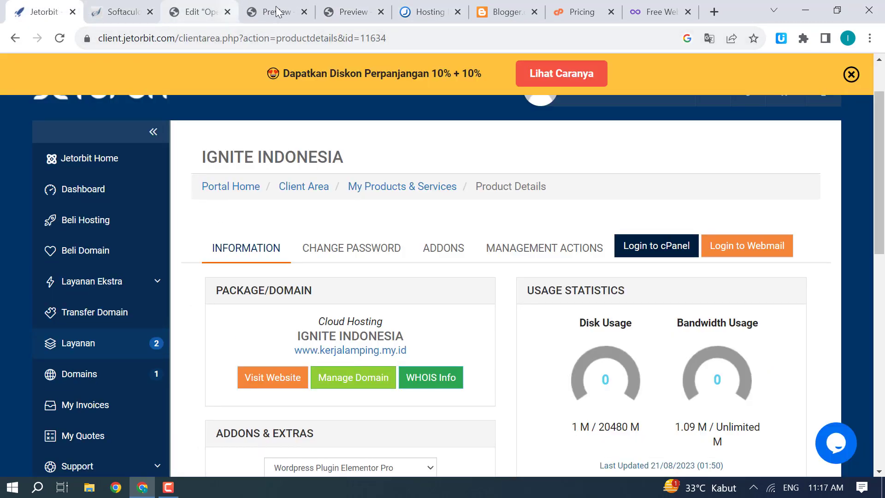
{"action": "left_click", "coordinate": [429, 13]}
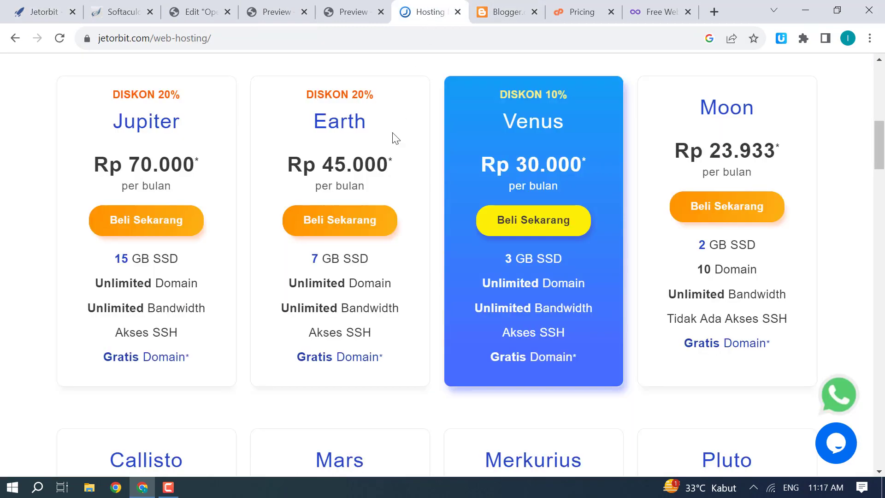
{"action": "scroll", "coordinate": [397, 140], "scroll_direction": "up", "scroll_amount": 3}
{"action": "scroll", "coordinate": [399, 145], "scroll_direction": "up", "scroll_amount": 7}
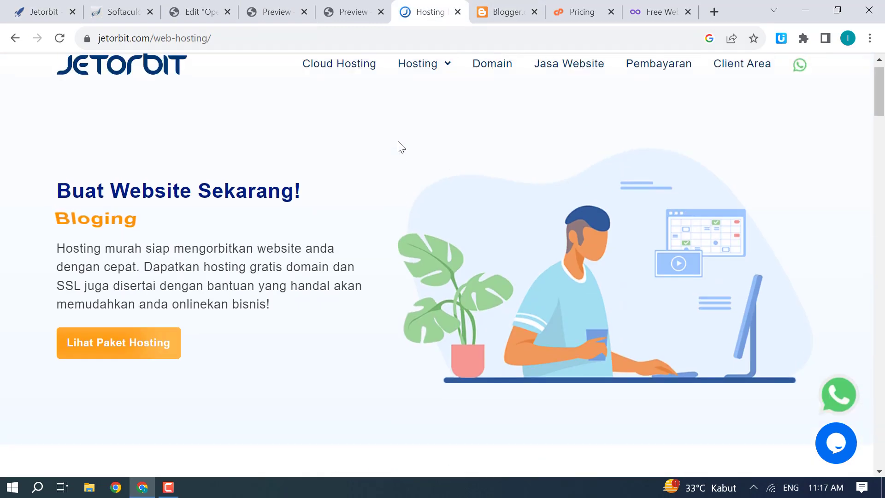
Step: Open Jetorbit's Cloud Hosting page from the Hosting offerings and skim it from the banner to the package prices and back
{"action": "left_click", "coordinate": [190, 42]}
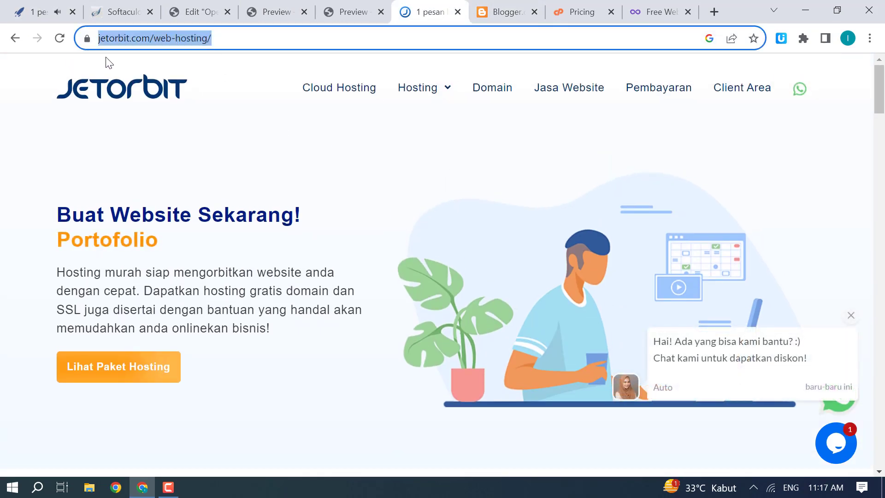
{"action": "left_click", "coordinate": [435, 95]}
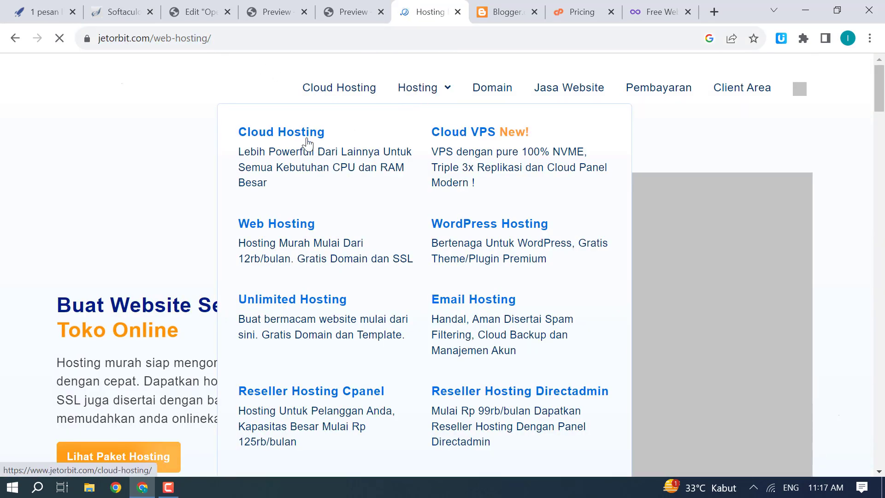
{"action": "left_click", "coordinate": [305, 136]}
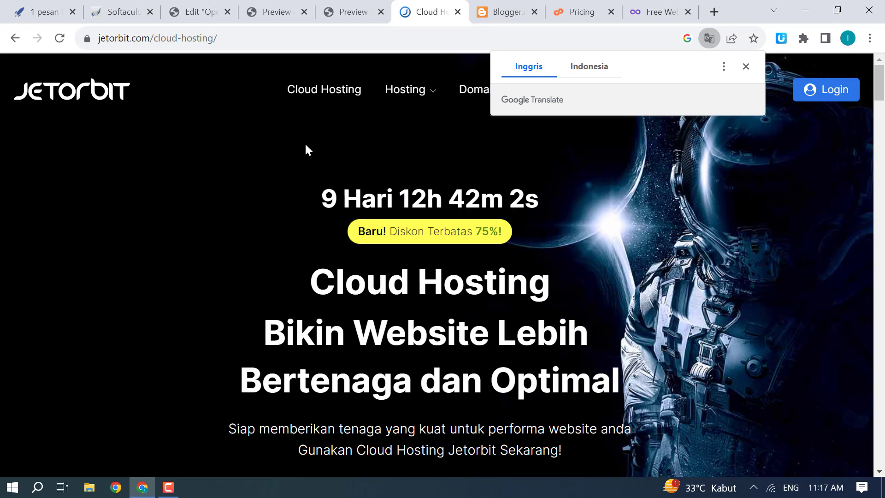
{"action": "scroll", "coordinate": [298, 142], "scroll_direction": "down", "scroll_amount": 3}
{"action": "scroll", "coordinate": [286, 299], "scroll_direction": "down", "scroll_amount": 8}
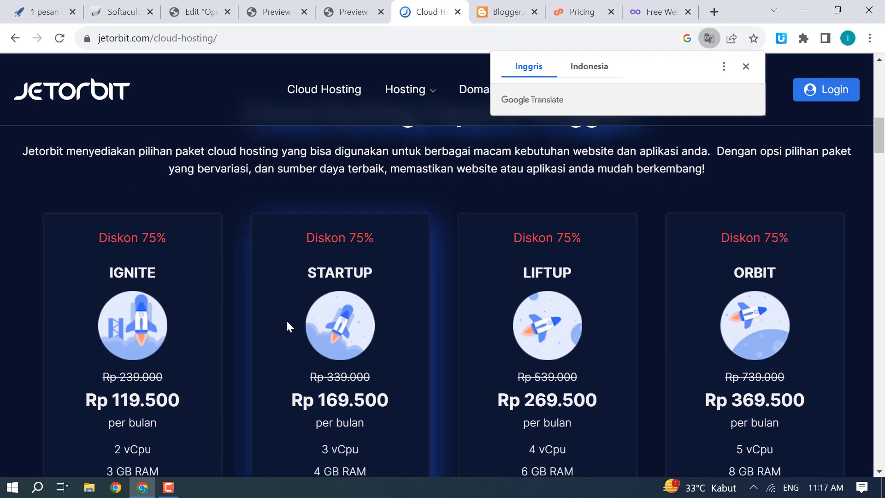
{"action": "scroll", "coordinate": [286, 319], "scroll_direction": "down", "scroll_amount": 4}
{"action": "scroll", "coordinate": [286, 319], "scroll_direction": "up", "scroll_amount": 3}
{"action": "scroll", "coordinate": [286, 319], "scroll_direction": "up", "scroll_amount": 12}
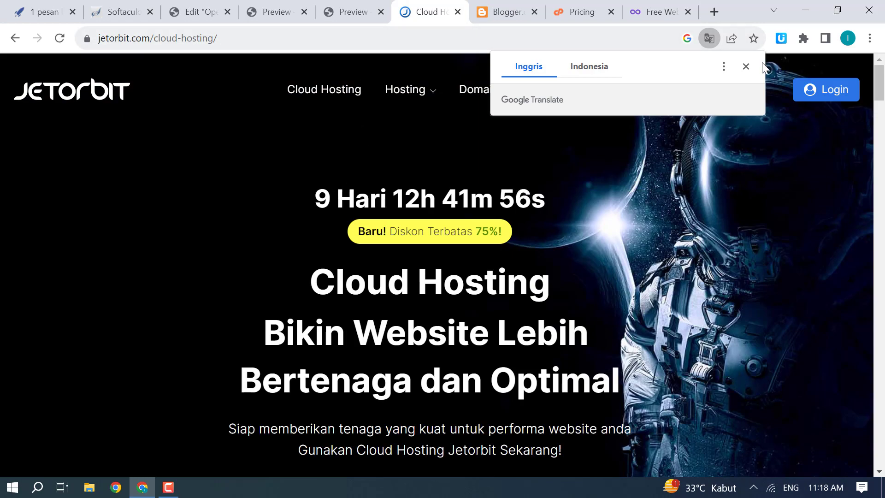
Step: Dismiss the translation popup and examine the cloud hosting packages, focusing on the price and specifications of the Ignite to Orbit plans
{"action": "left_click", "coordinate": [746, 66]}
{"action": "scroll", "coordinate": [419, 236], "scroll_direction": "down", "scroll_amount": 10}
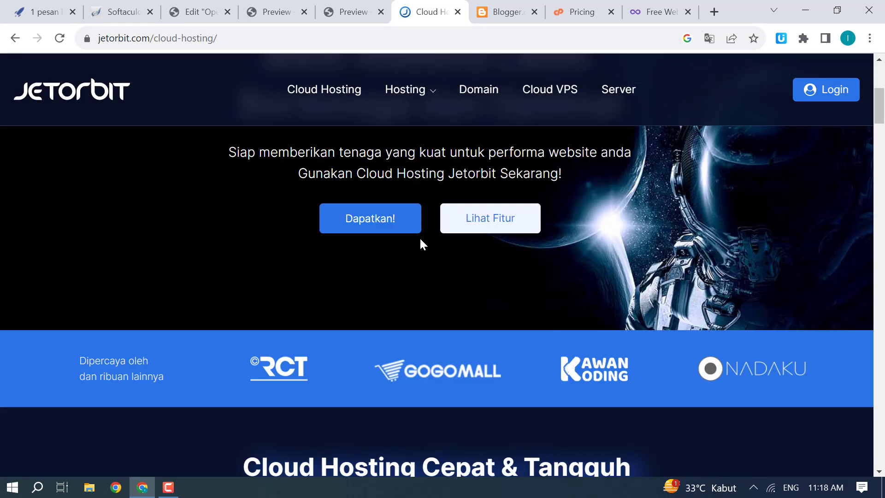
{"action": "scroll", "coordinate": [421, 243], "scroll_direction": "up", "scroll_amount": 4}
{"action": "scroll", "coordinate": [420, 243], "scroll_direction": "down", "scroll_amount": 7}
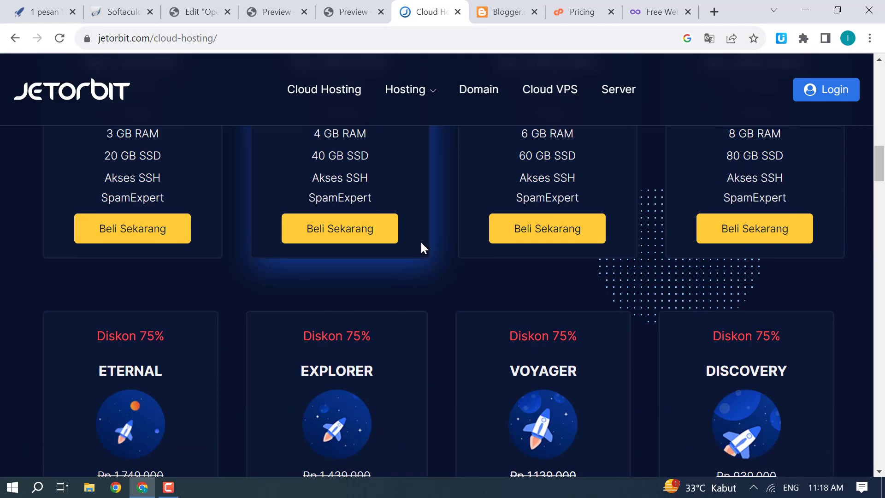
{"action": "scroll", "coordinate": [421, 247], "scroll_direction": "up", "scroll_amount": 6}
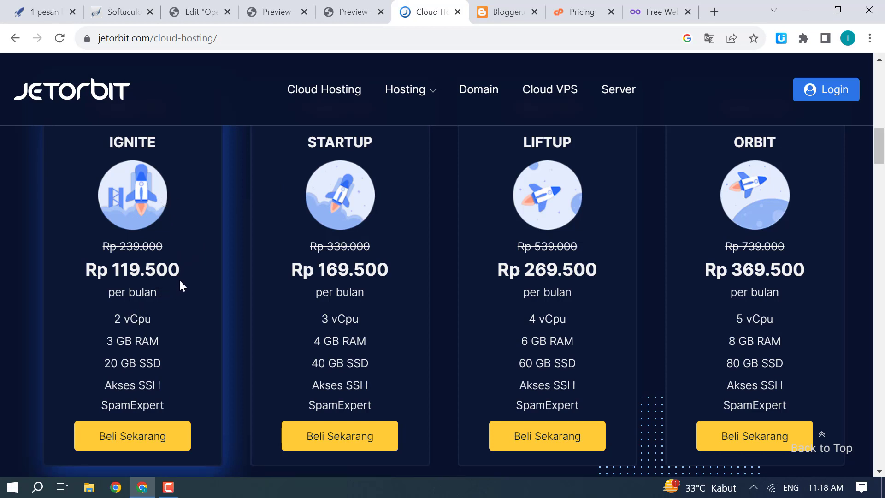
{"action": "scroll", "coordinate": [181, 278], "scroll_direction": "up", "scroll_amount": 1}
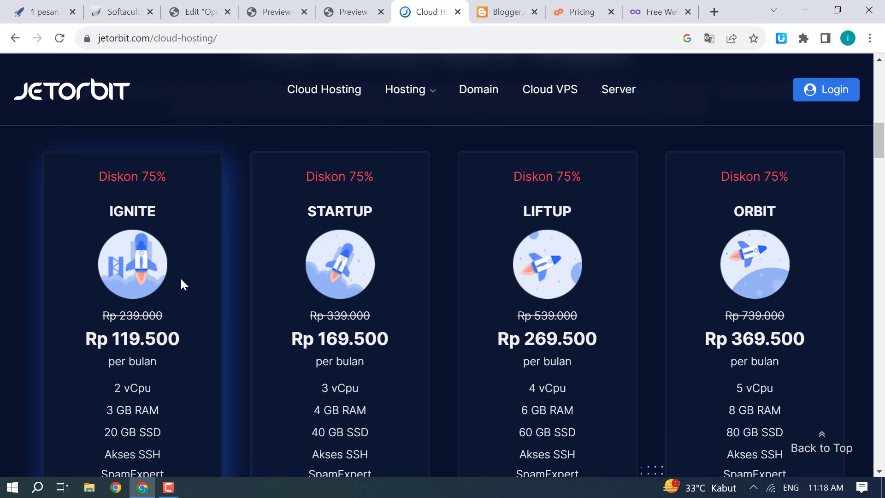